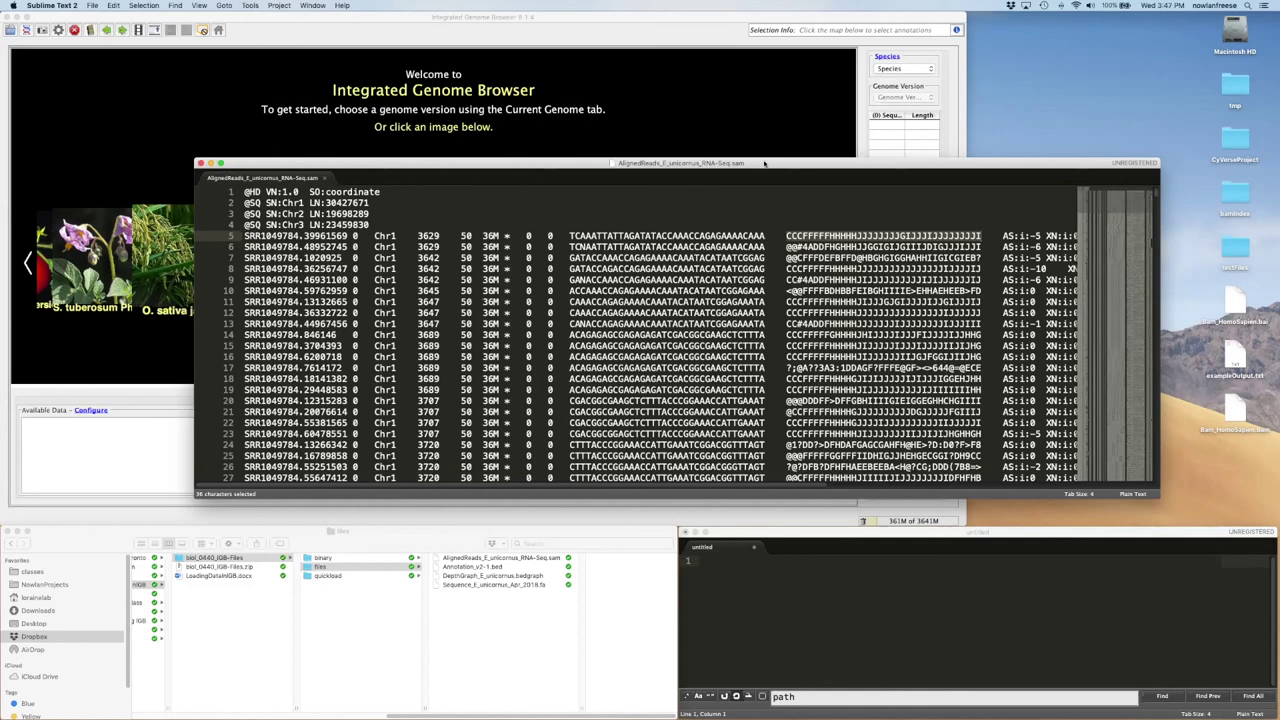
Reposition and enlarge the AlignedReads_E_unicornus_RNA-Seq.sam window over the genome browser and increase its text size by two levels
left_click_drag(764, 163, 743, 190)
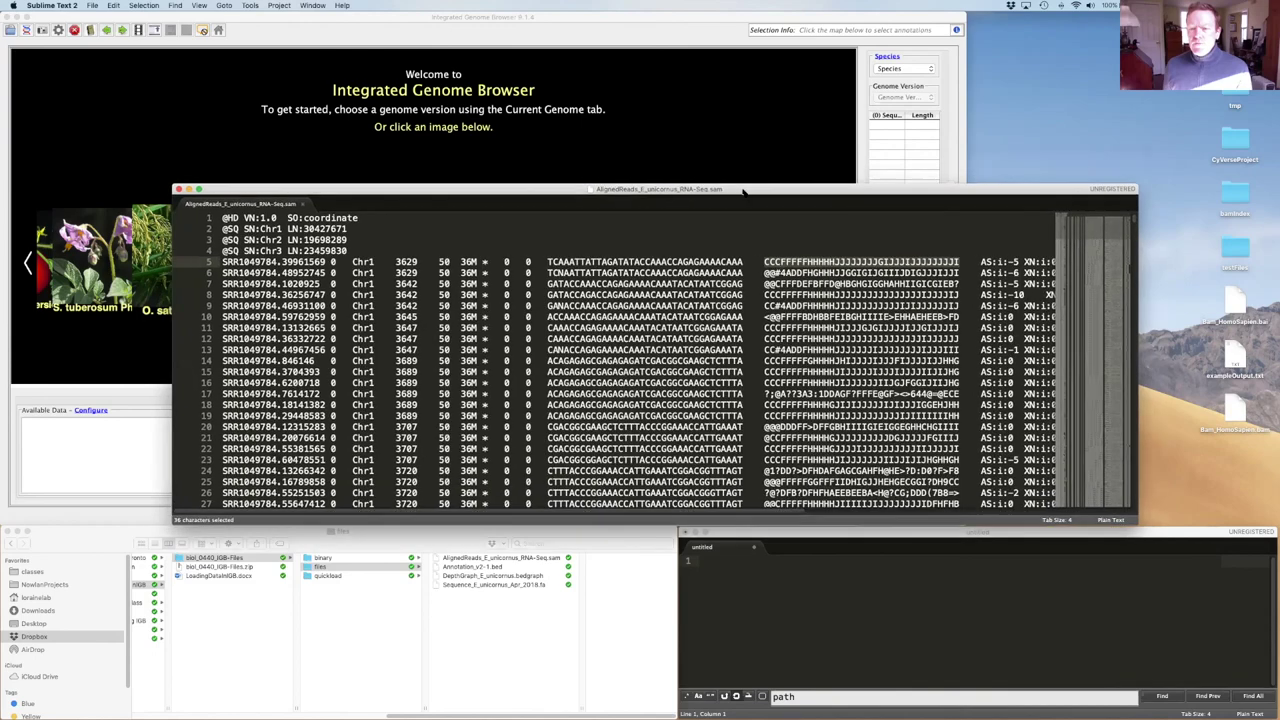
left_click_drag(170, 396, 44, 505)
left_click_drag(343, 190, 343, 59)
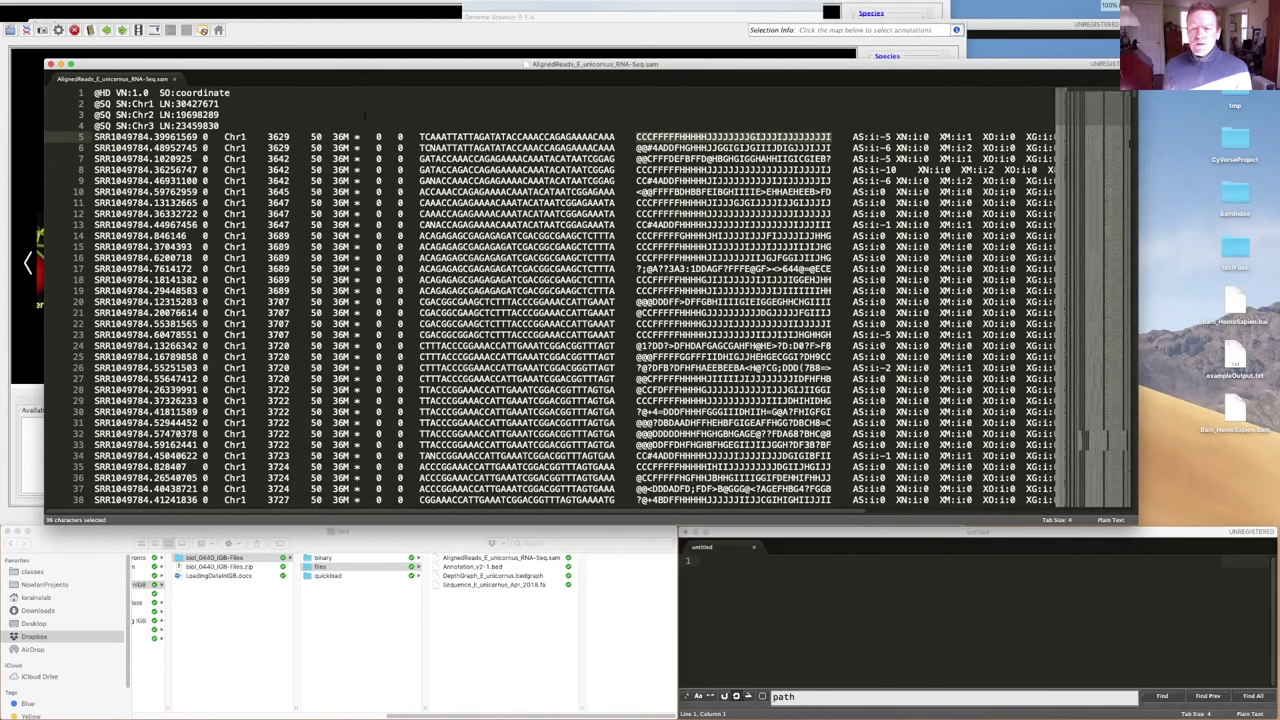
left_click_drag(82, 137, 84, 146)
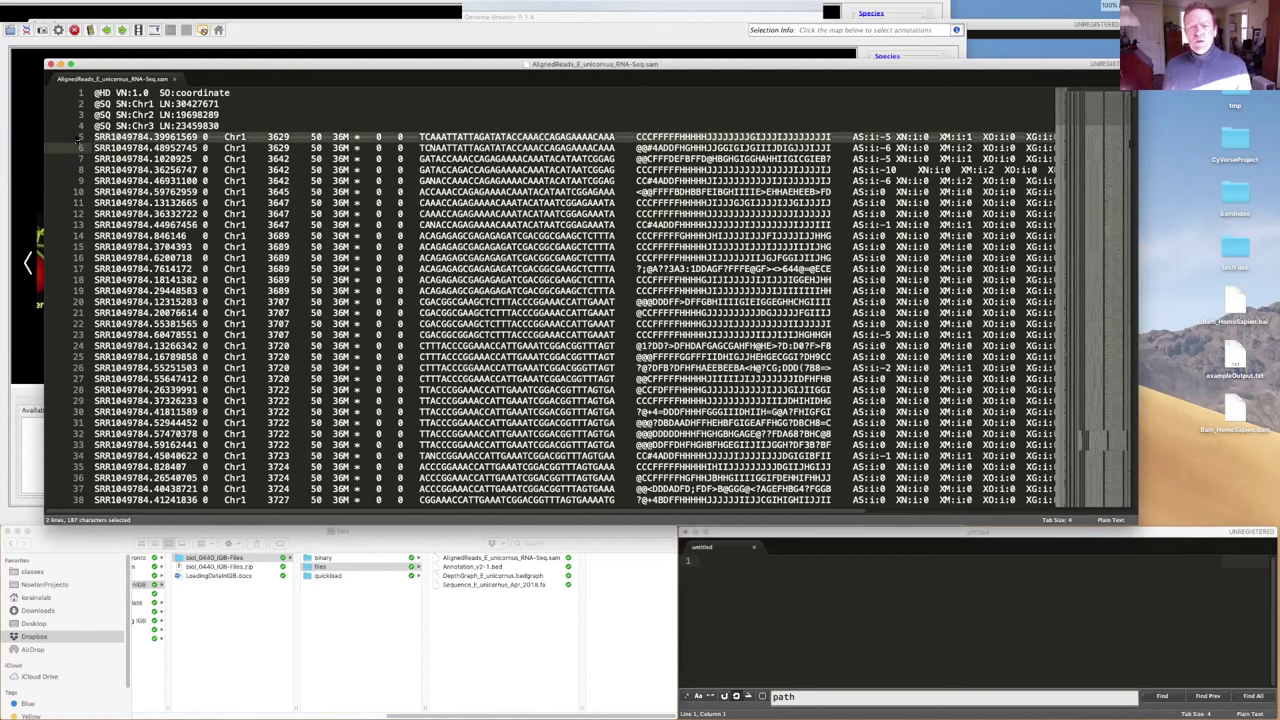
key("super+equal")
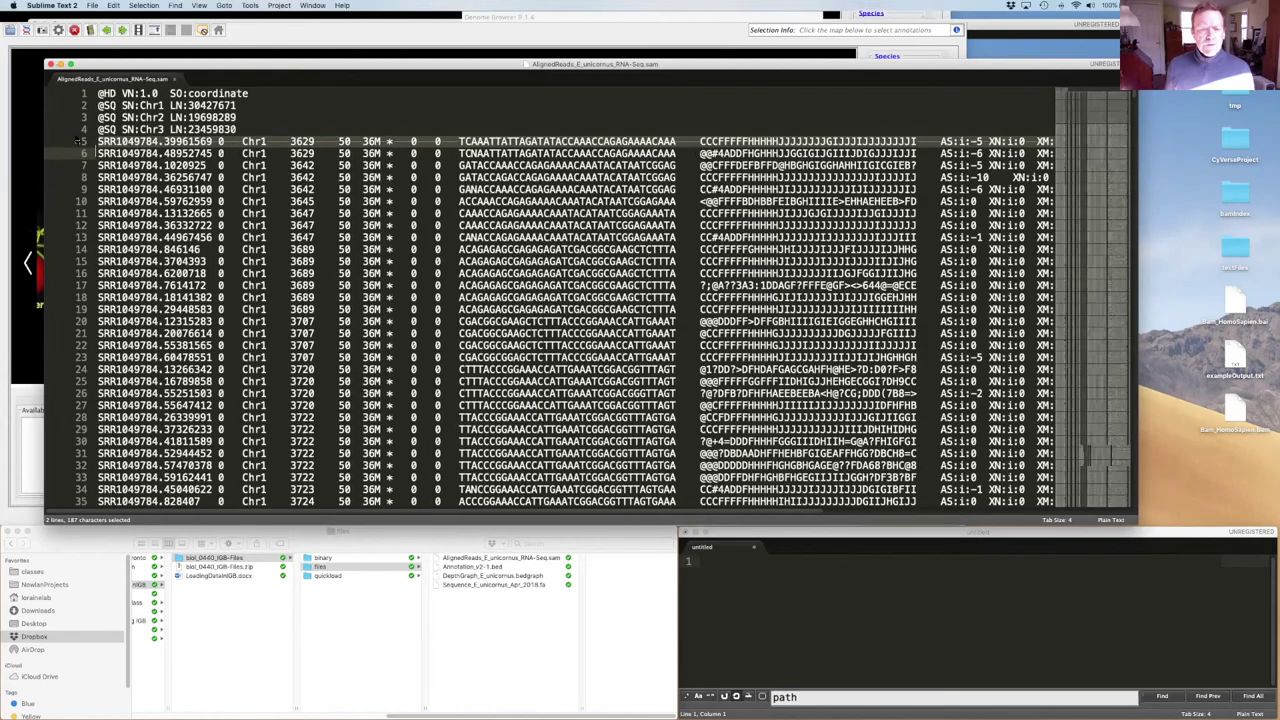
key("super+equal")
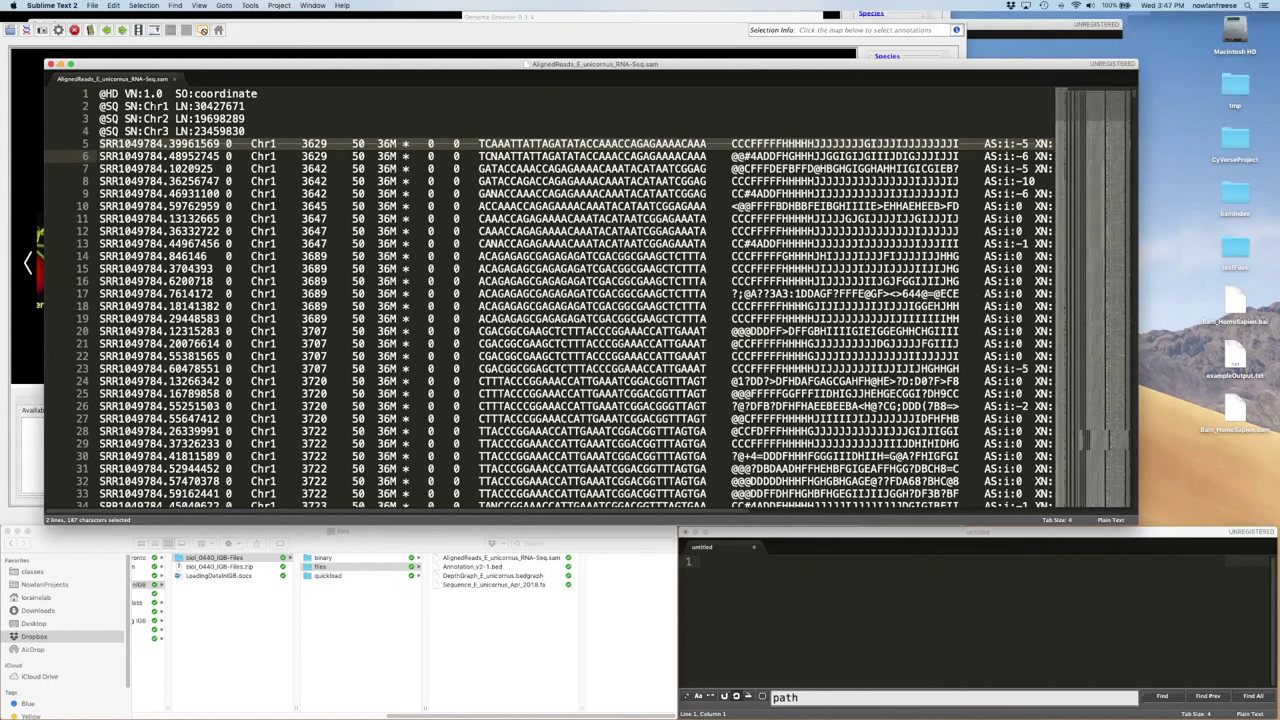
left_click(203, 106)
left_click_drag(253, 131, 82, 108)
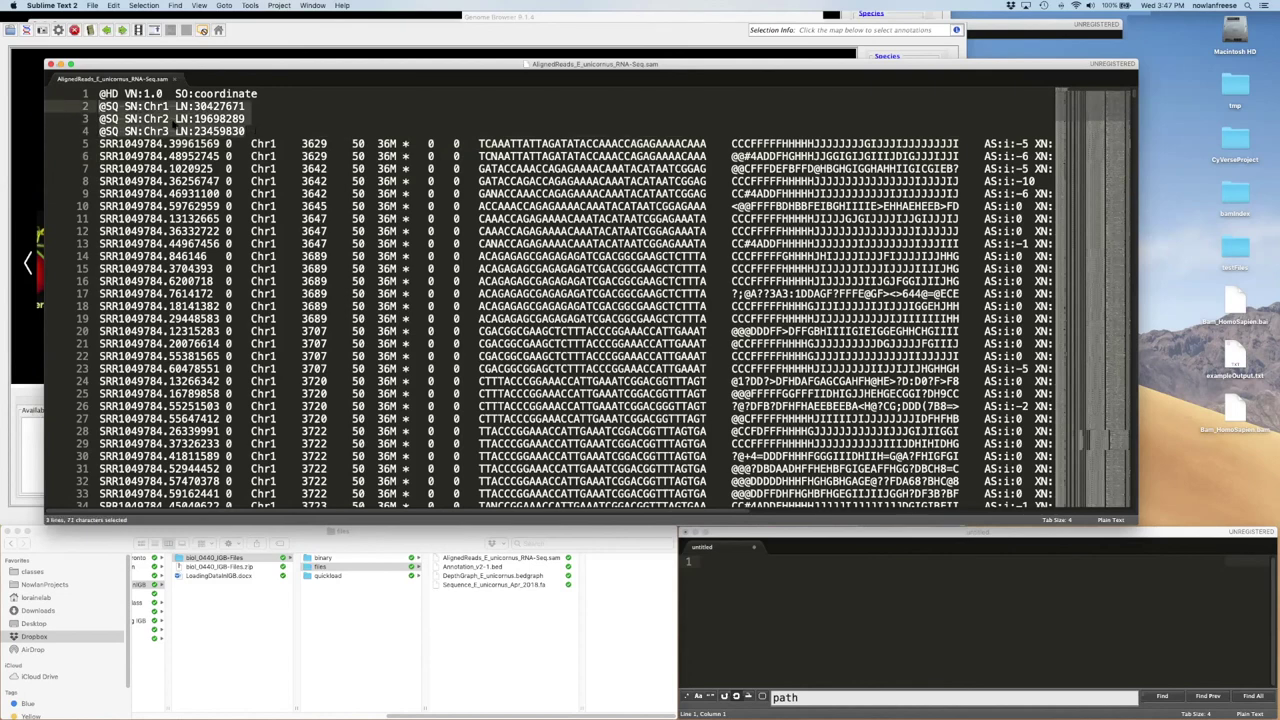
left_click(184, 131)
left_click_drag(100, 106, 245, 131)
left_click(245, 131)
left_click_drag(100, 106, 245, 131)
left_click(245, 118)
left_click(245, 118)
left_click(245, 131)
left_click(245, 131)
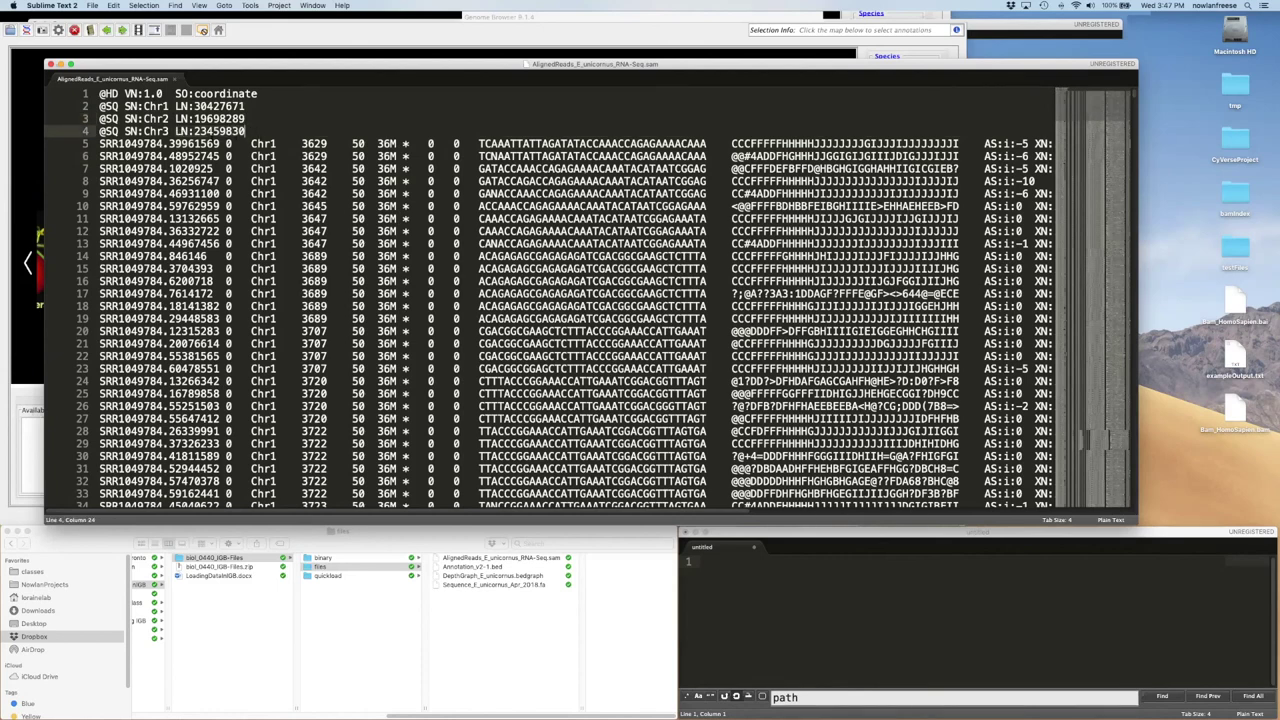
left_click_drag(176, 131, 245, 131)
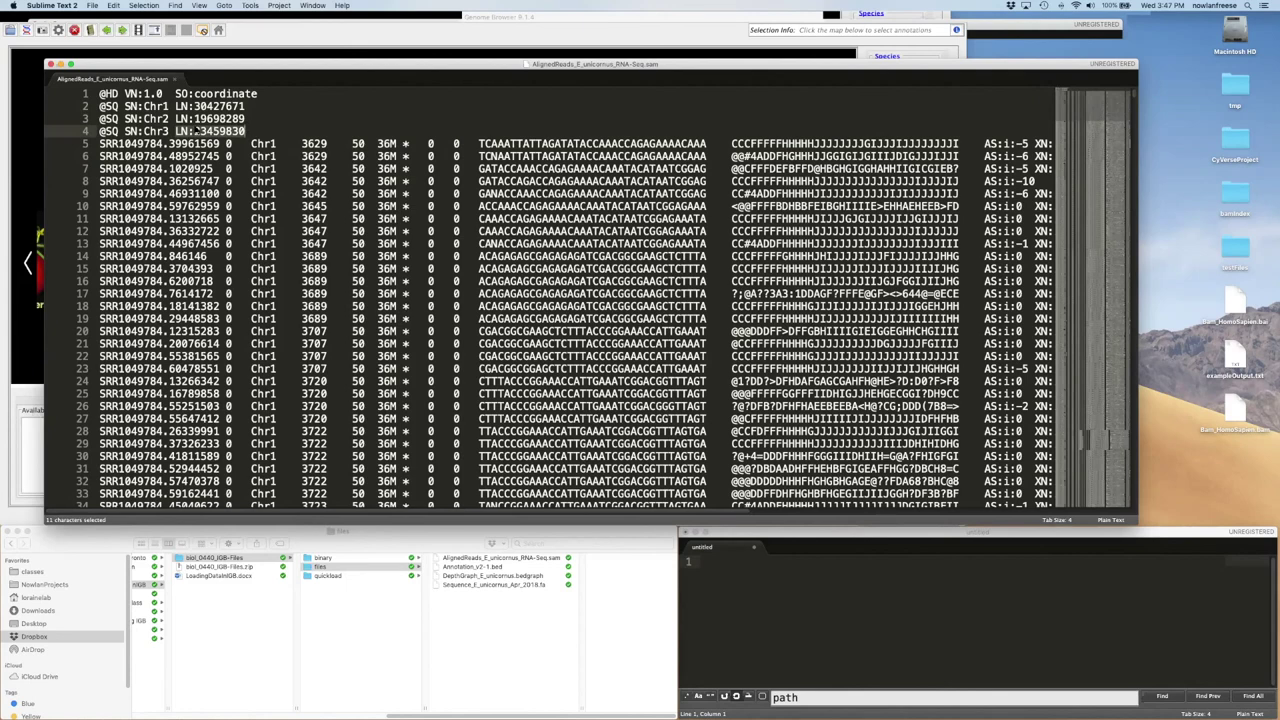
Highlight the alignment records below the header, from line 5 through line 27
left_click(86, 147)
left_click_drag(86, 147, 86, 106)
left_click(137, 145)
key("shift+Down")
key("shift+Down")
key("shift+Down")
key("shift+Down")
key("shift+Down")
key("shift+Down")
key("shift+Down")
key("shift+Down")
key("shift+Down")
key("shift+Down")
key("shift+Down")
key("shift+Down")
key("shift+Down")
key("shift+Down")
key("shift+Down")
key("shift+Down")
key("shift+Down")
key("shift+Down")
key("shift+Down")
key("shift+Down")
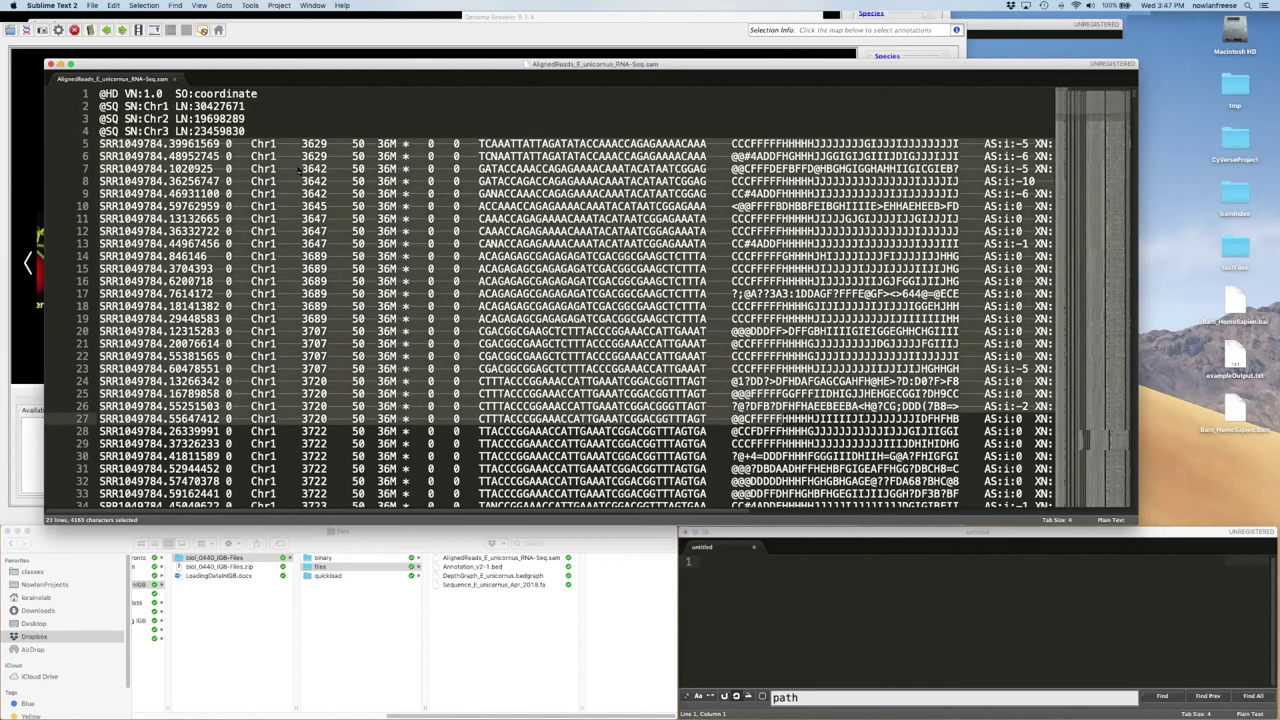
Examine the read name, chromosome and start position of the first alignment record on line 5
left_click(100, 168)
left_click_drag(100, 143, 764, 143)
left_click(207, 181)
left_click_drag(99, 143, 220, 143)
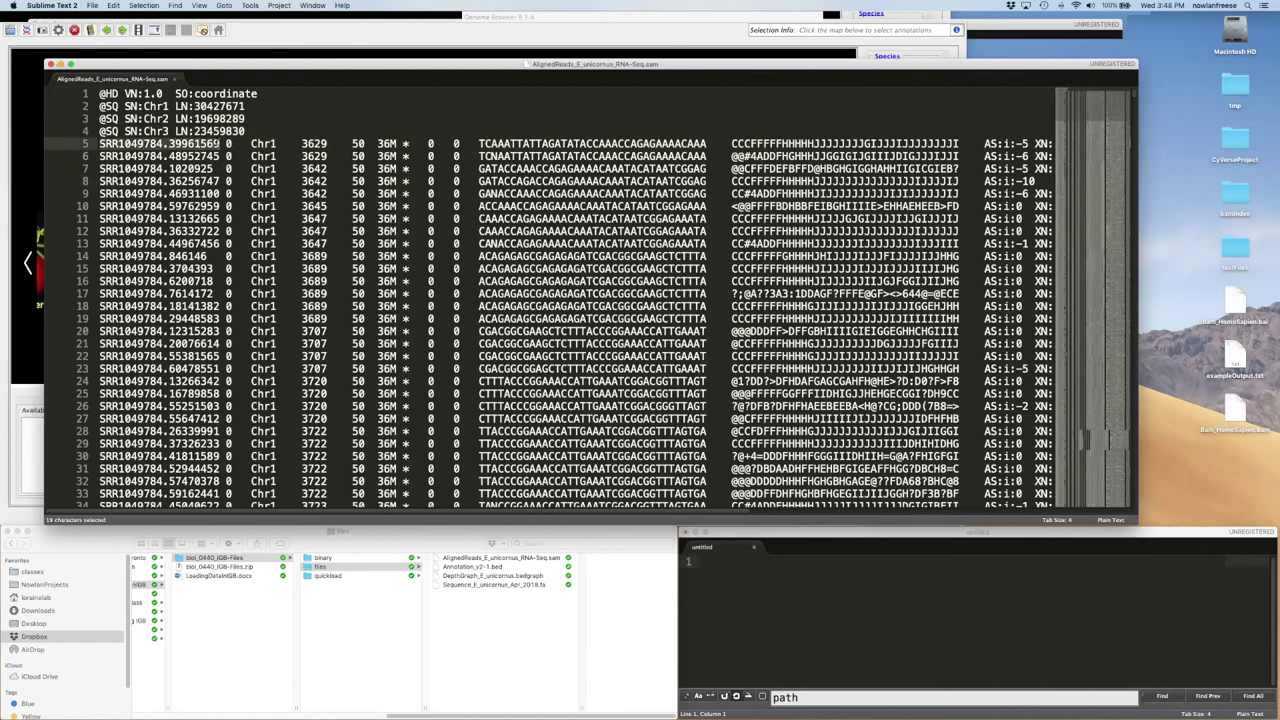
left_click(226, 143)
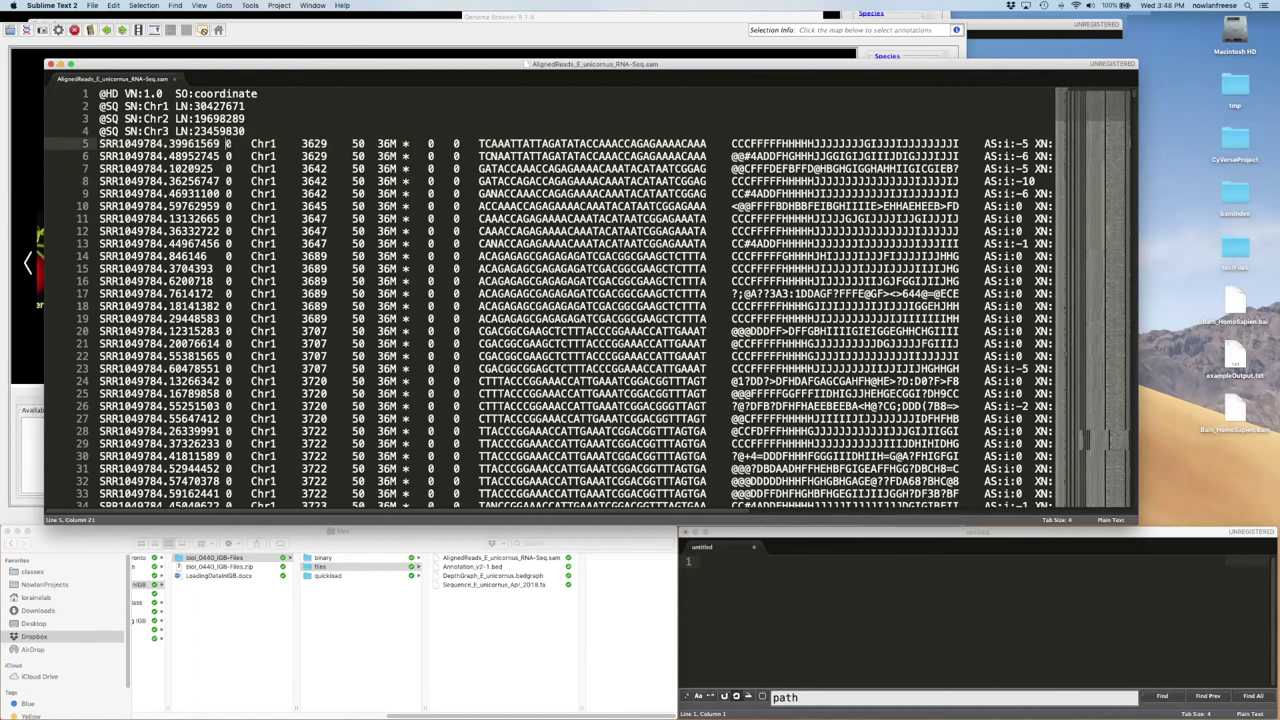
double_click(263, 143)
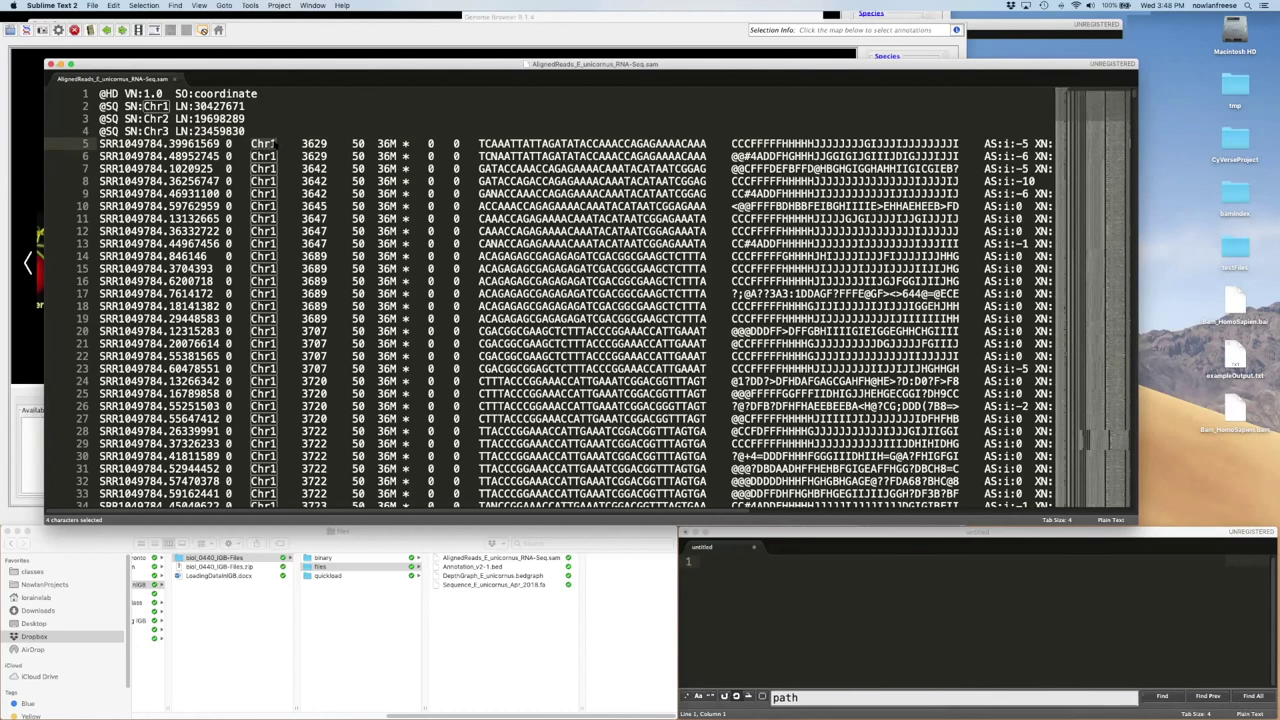
left_click(344, 169)
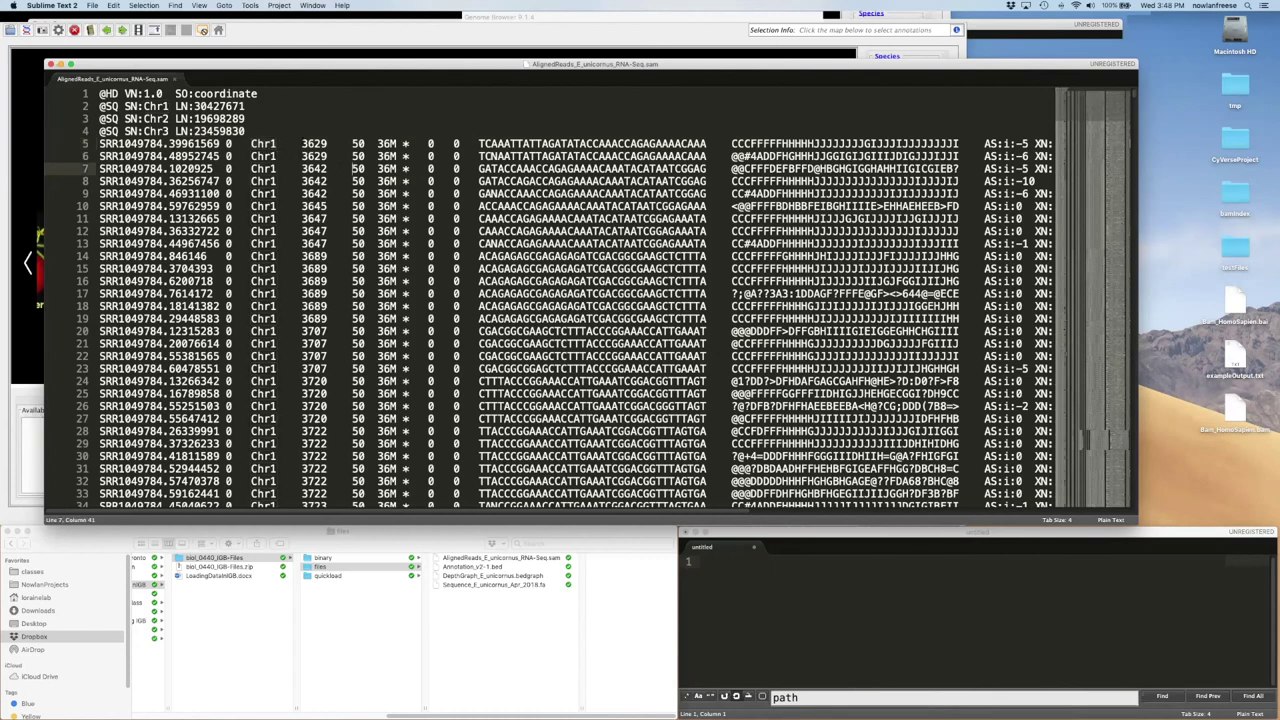
double_click(314, 143)
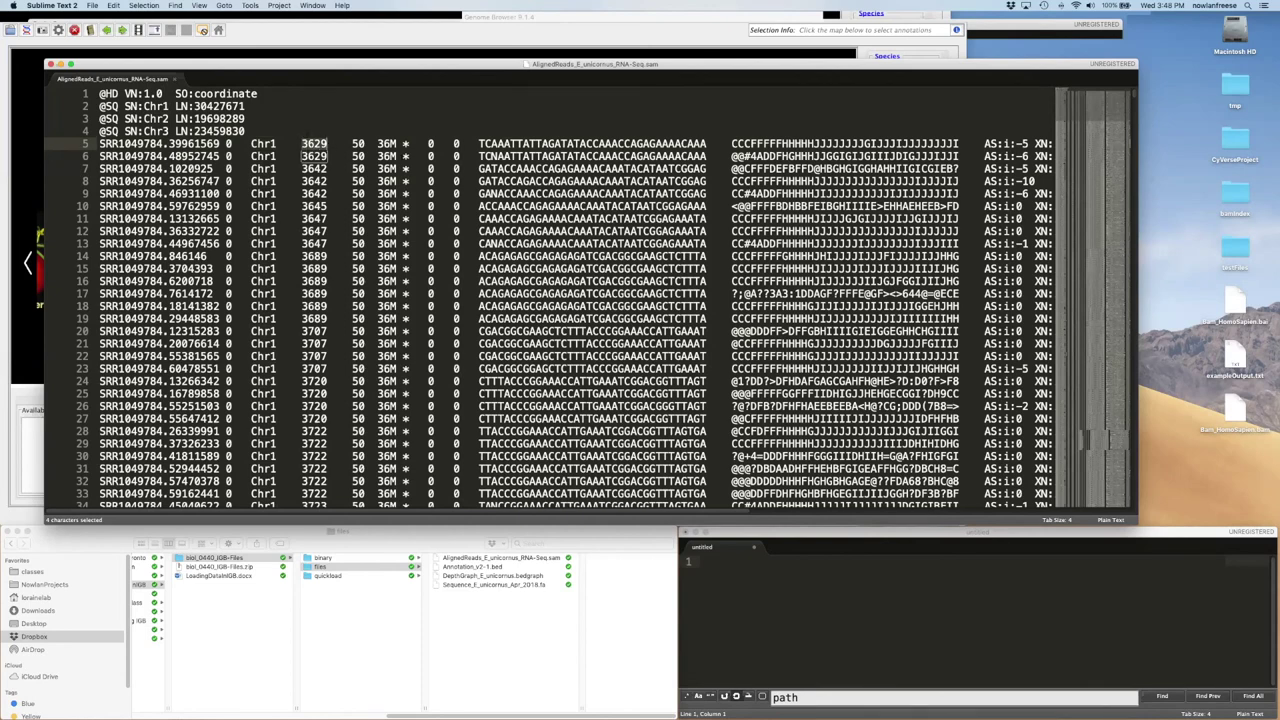
Examine the base sequence and the quality string of the read on line 5
left_click(521, 156)
double_click(513, 144)
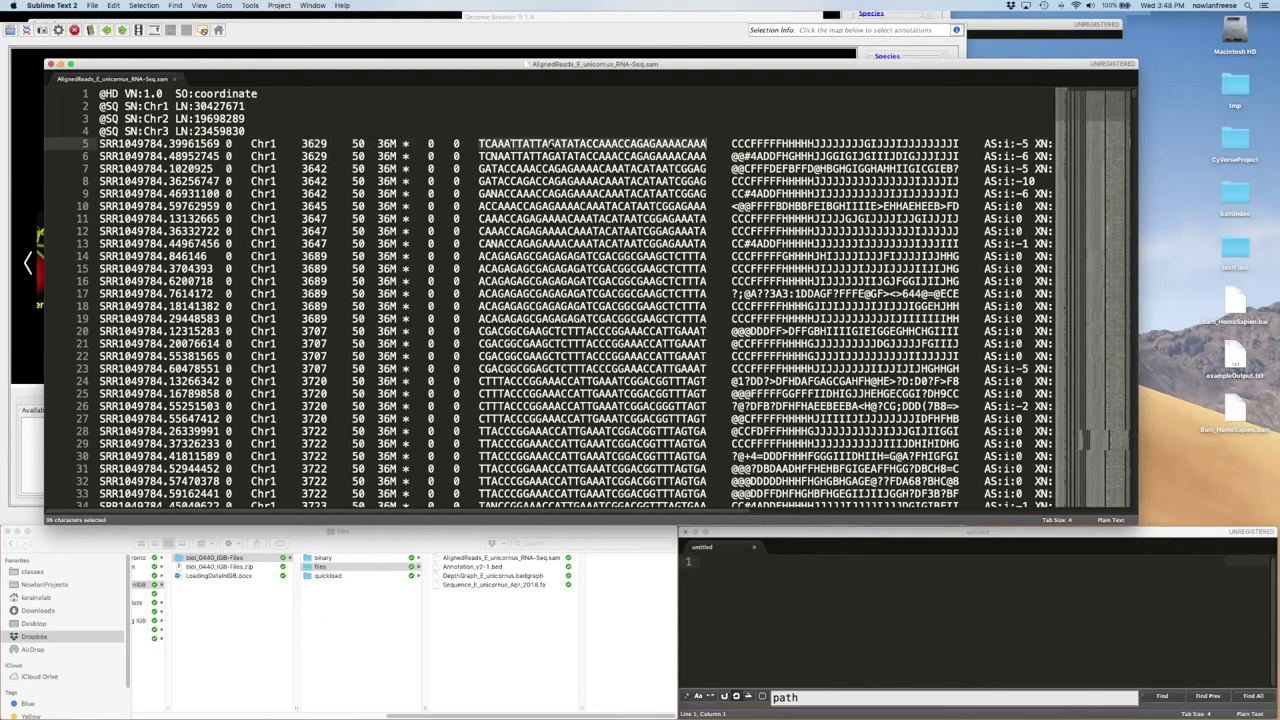
left_click(491, 145)
left_click_drag(479, 144, 704, 144)
left_click_drag(732, 144, 960, 144)
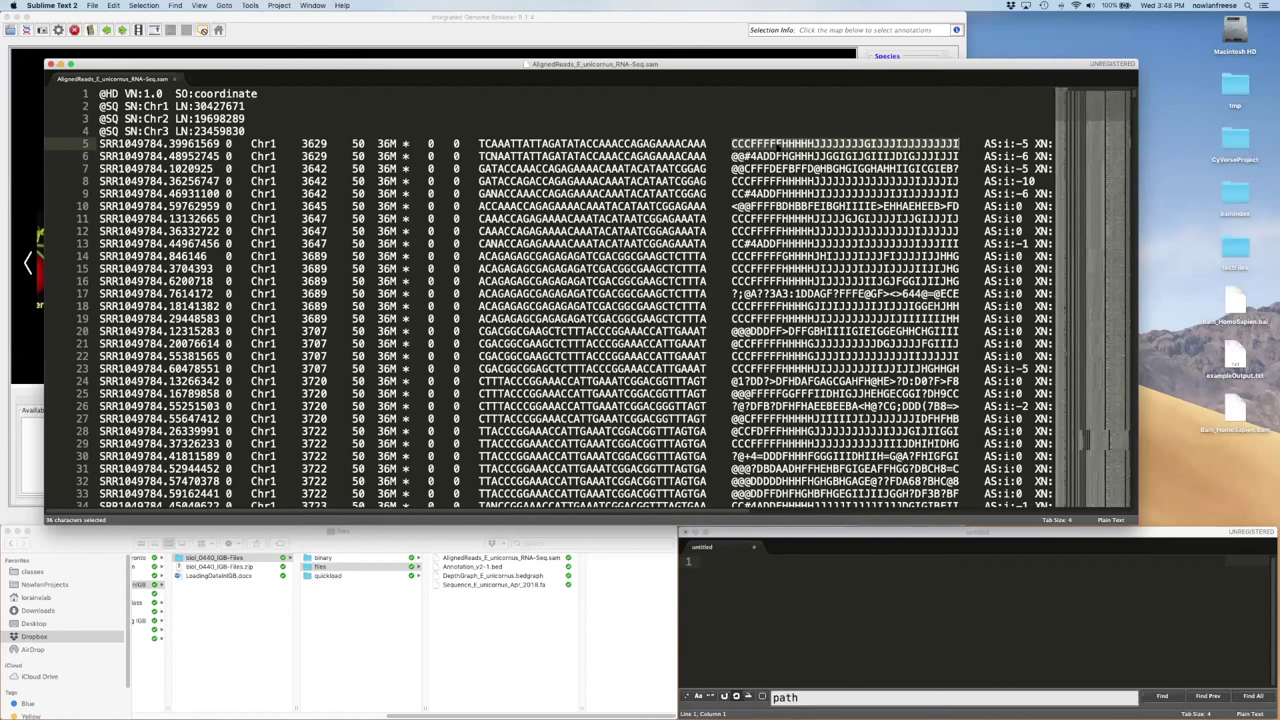
left_click(856, 156)
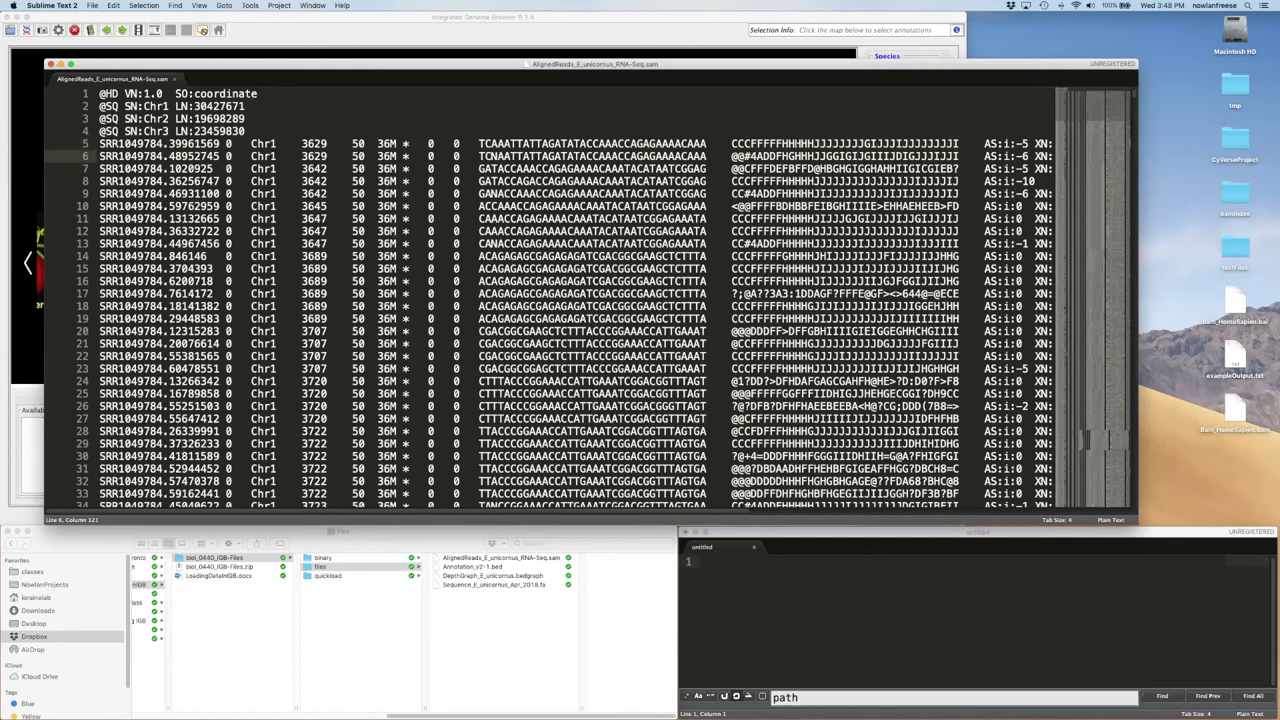
double_click(852, 143)
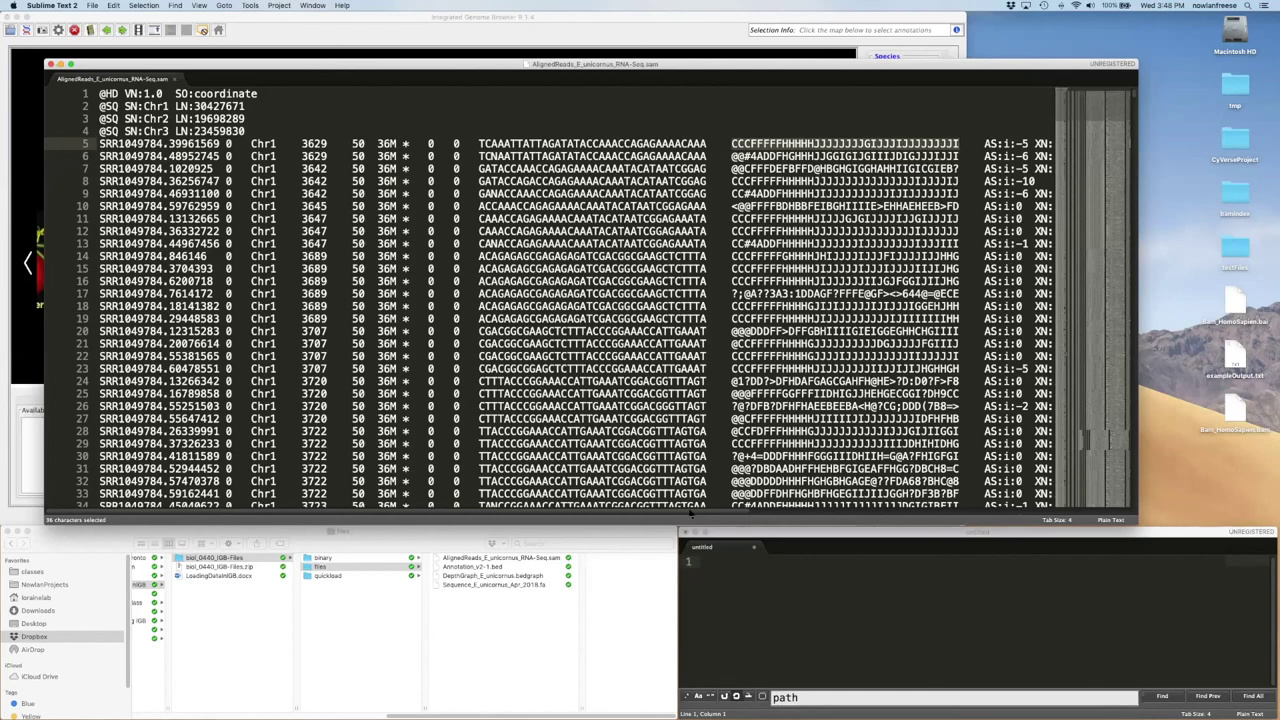
Examine the optional tags from AS to NH at the end of line 5, and return to the start of the lines
scroll(767, 513, "right", 5)
scroll(766, 514, "right", 5)
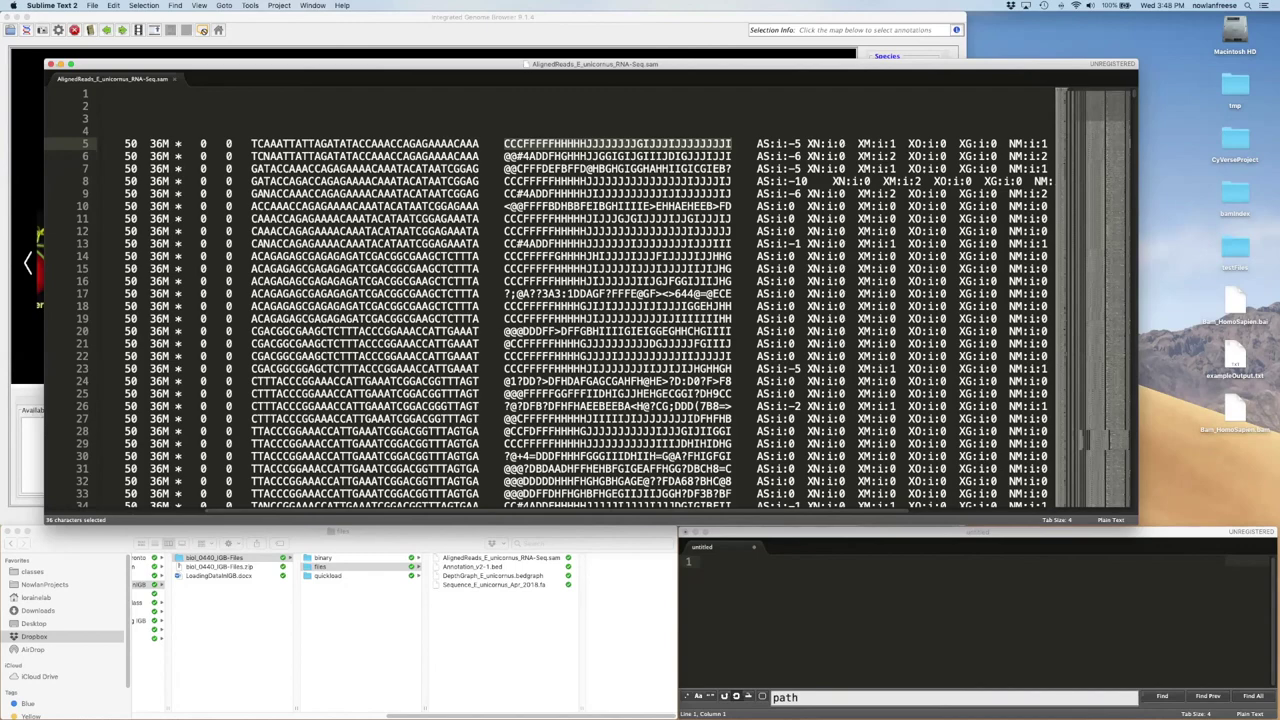
left_click_drag(625, 512, 757, 513)
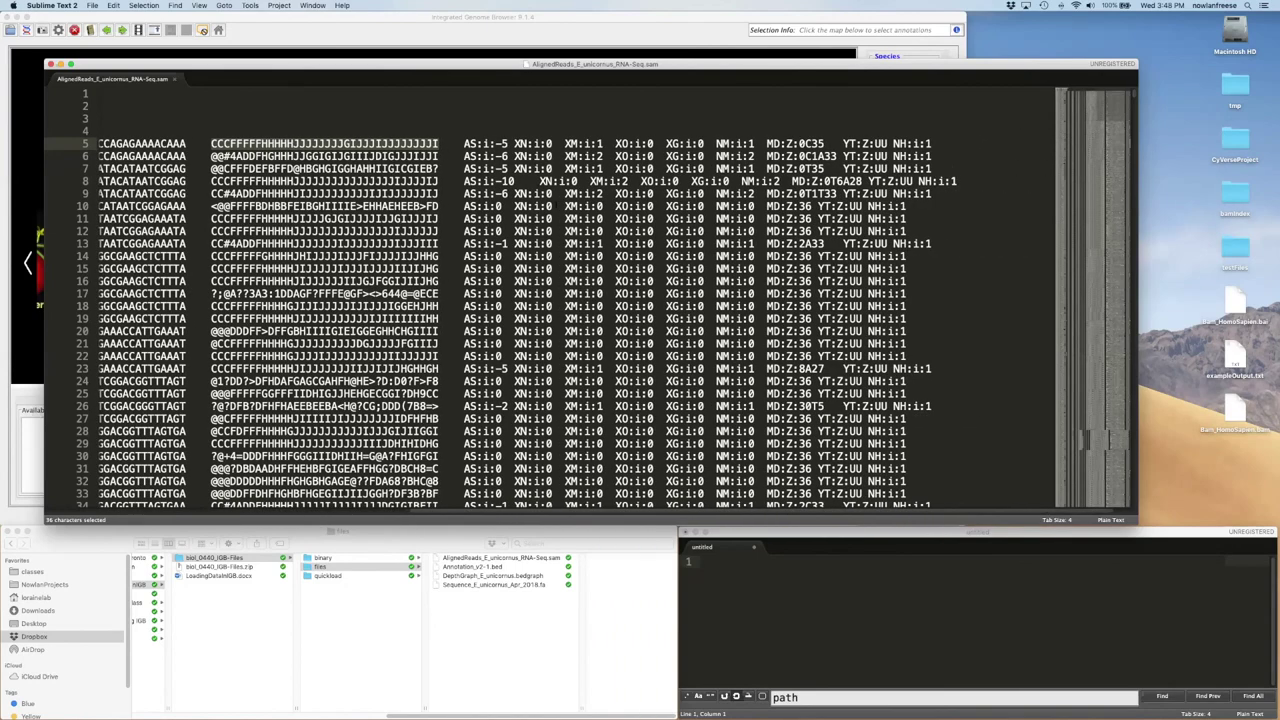
left_click_drag(464, 143, 932, 143)
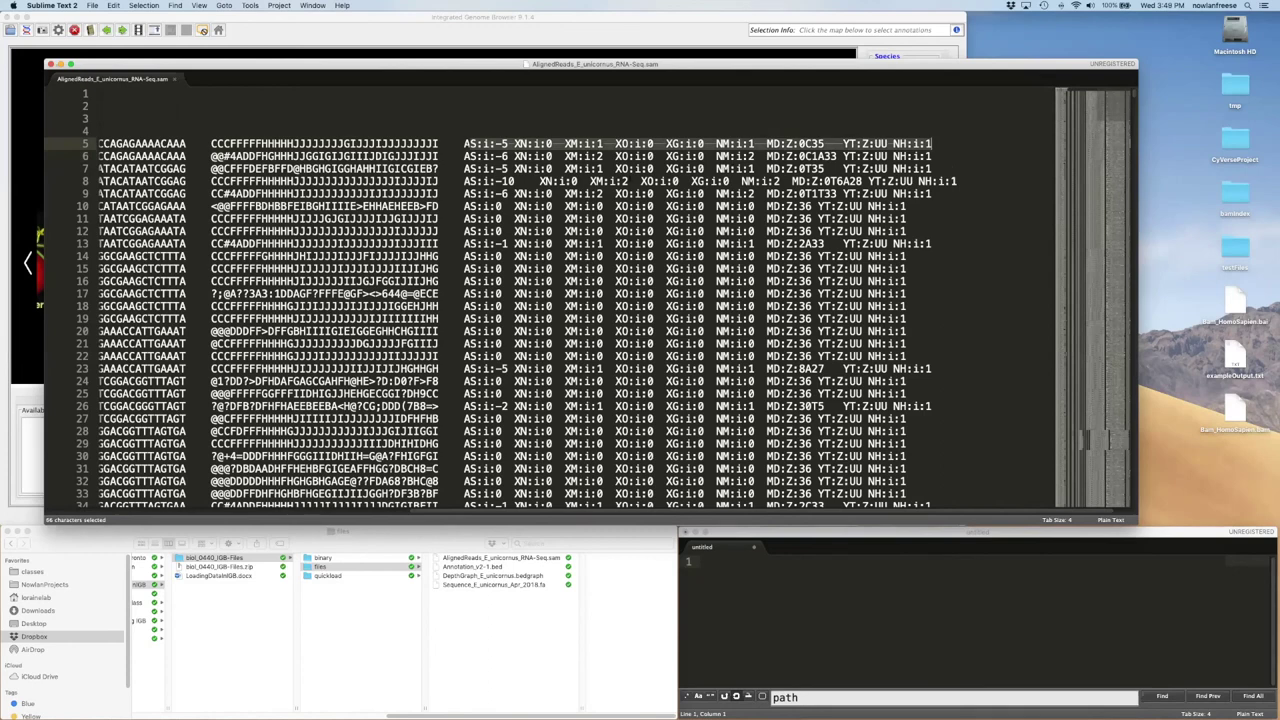
left_click(578, 181)
left_click_drag(464, 143, 932, 143)
scroll(760, 505, "left", 10)
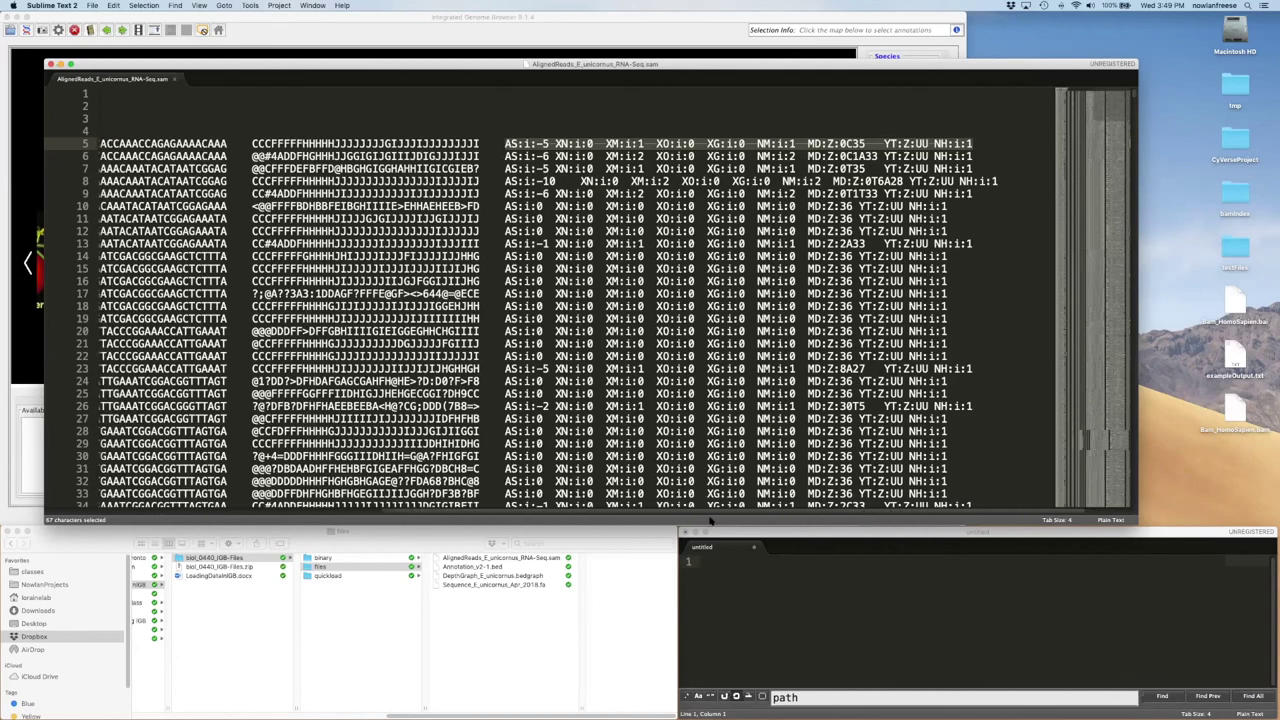
scroll(610, 528, "left", 5)
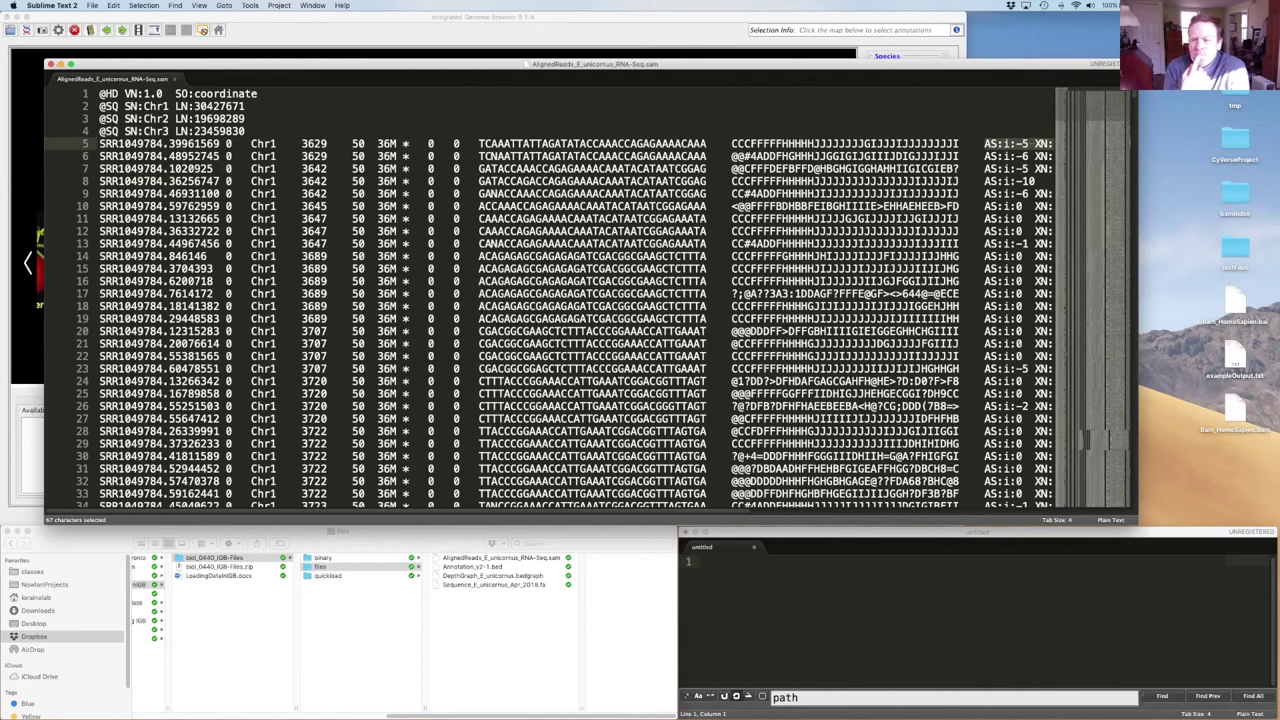
Compare the sequences of the reads on lines 5 and 6 and review line 5's CIGAR, chromosome and sequence fields
left_click(706, 143)
double_click(604, 142)
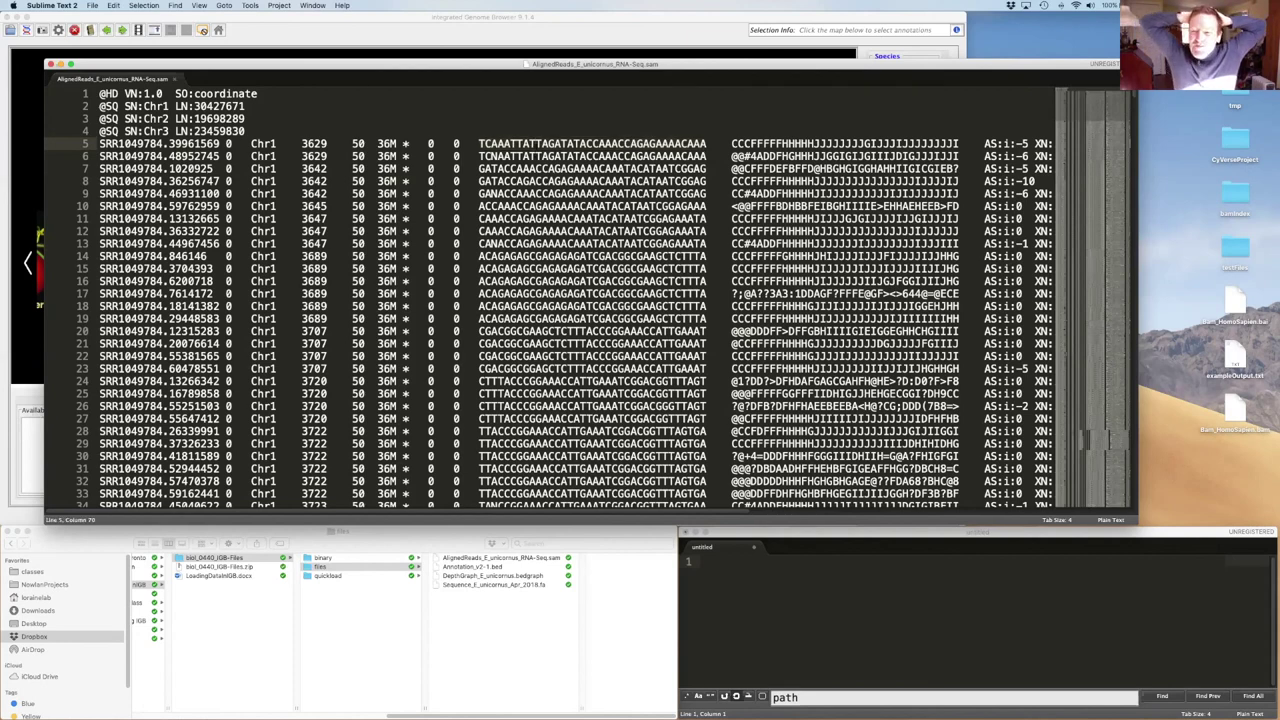
double_click(540, 157)
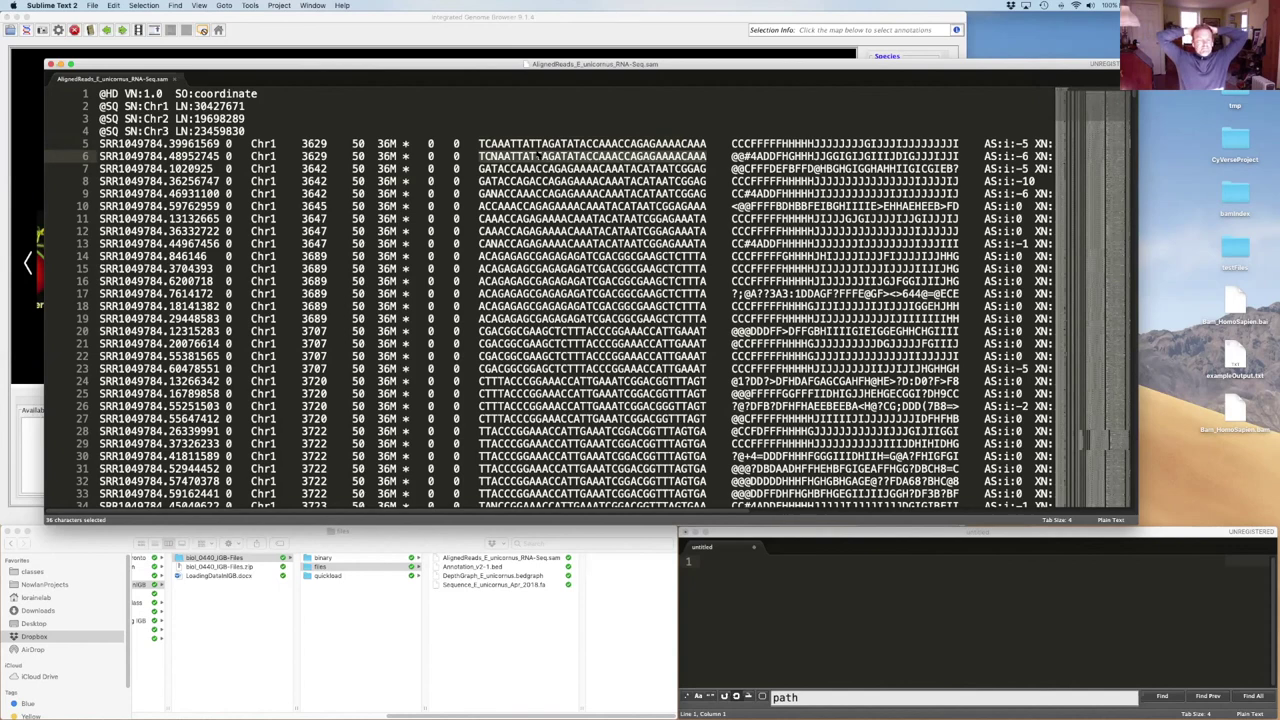
double_click(386, 143)
double_click(506, 143)
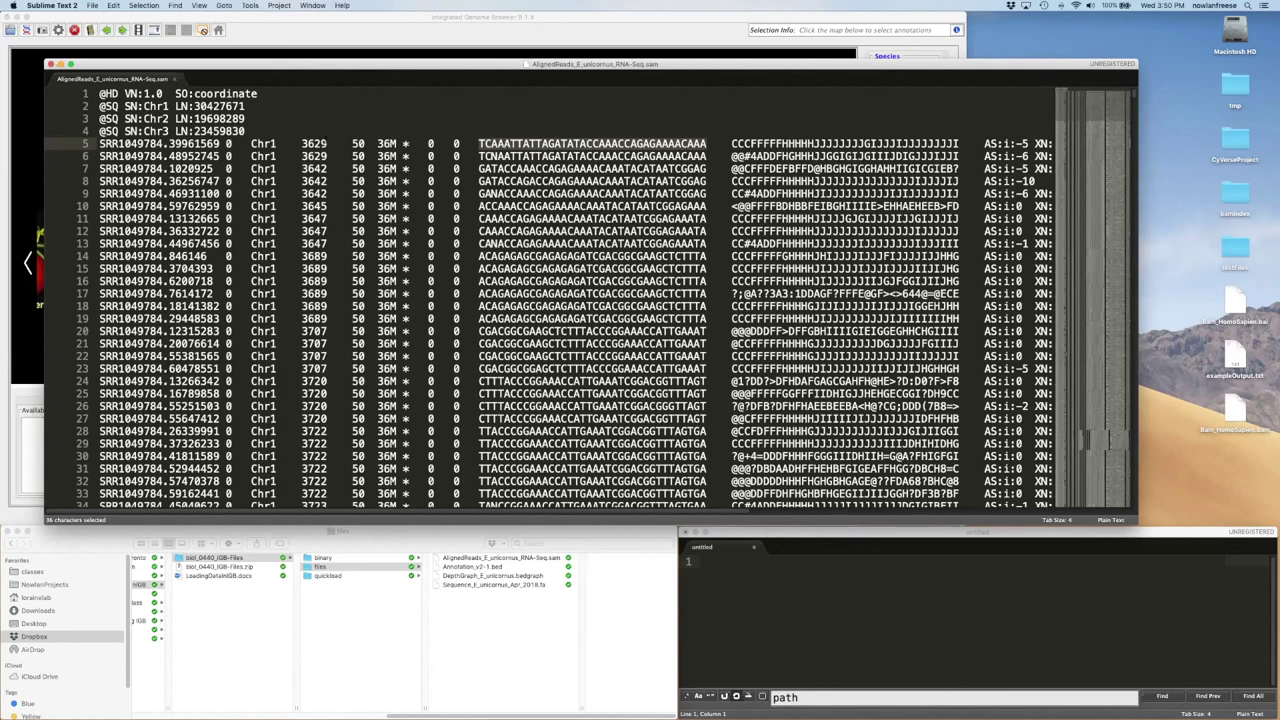
left_click_drag(98, 143, 358, 158)
left_click(455, 181)
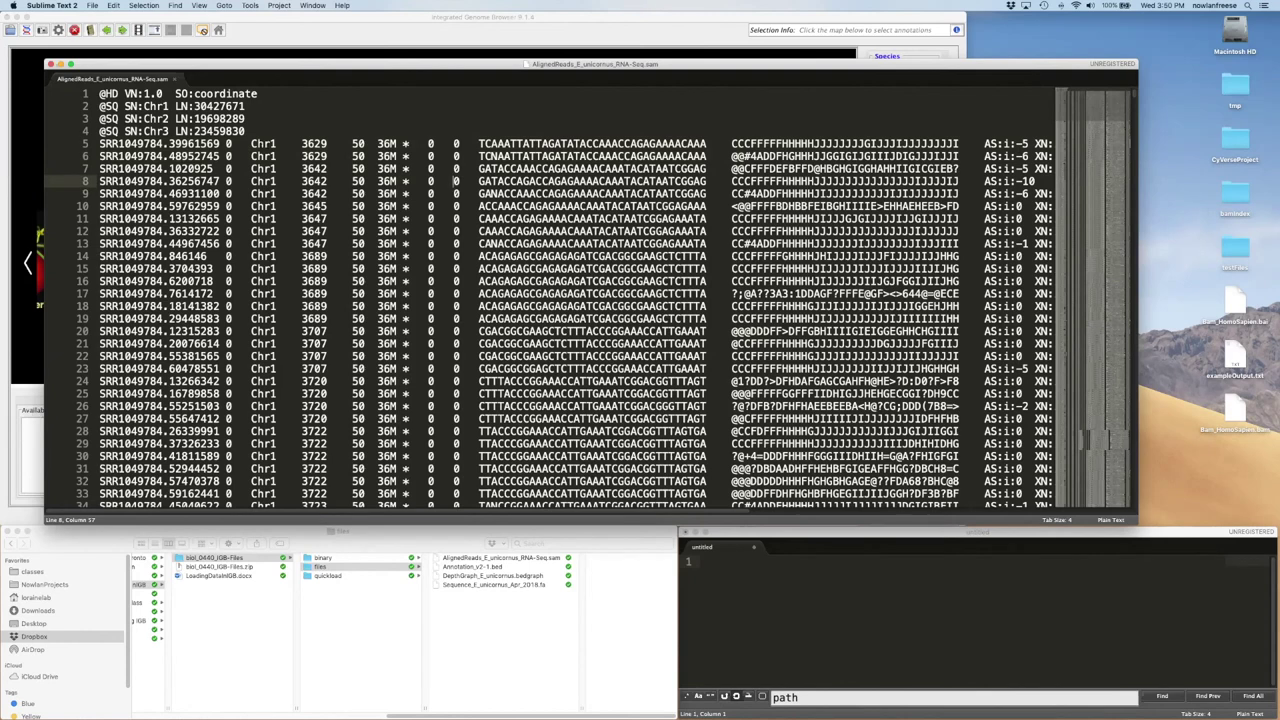
double_click(261, 143)
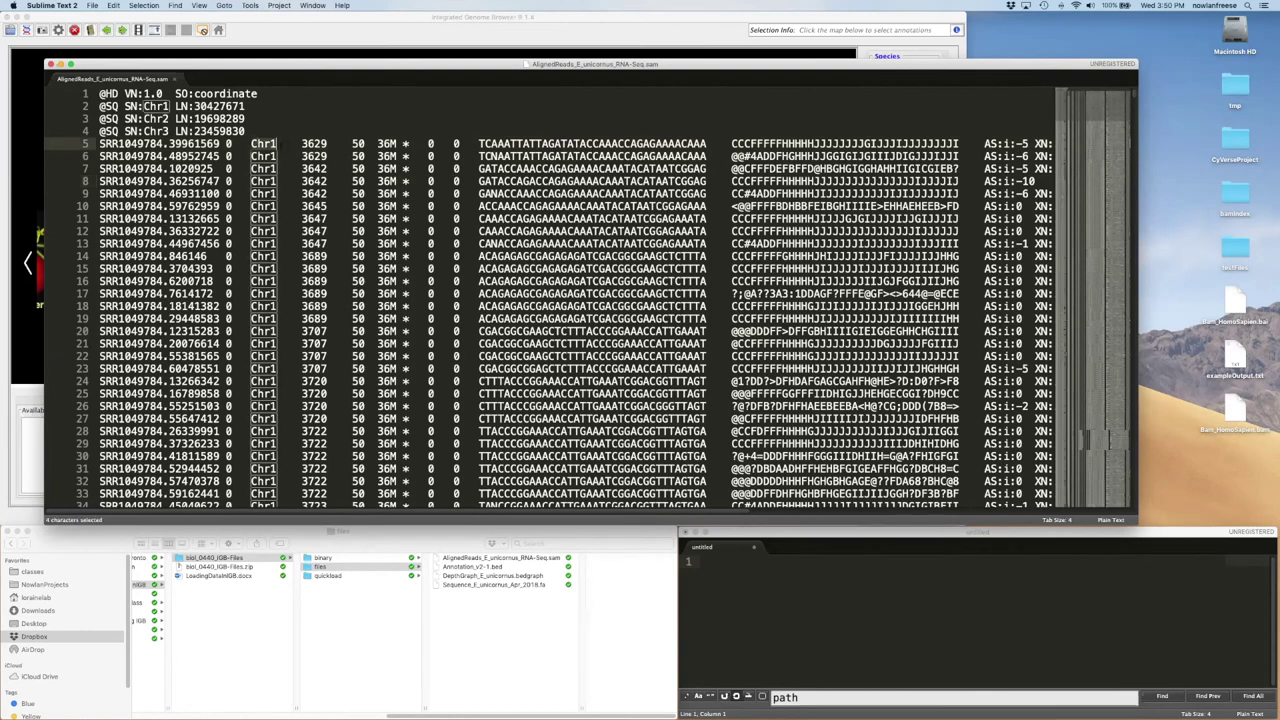
double_click(518, 144)
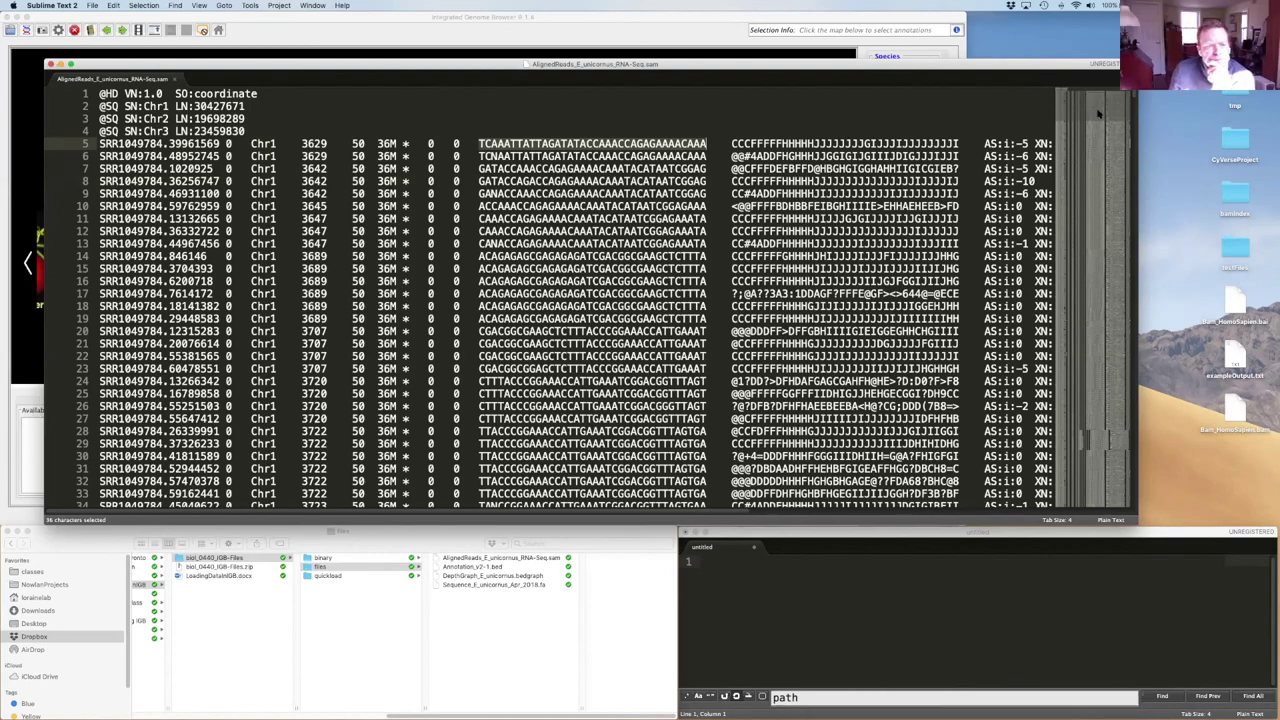
Check the last alignment records at the end of the SAM file and return to its first line
scroll(1042, 494, "down", 20)
scroll(1042, 494, "down", 20)
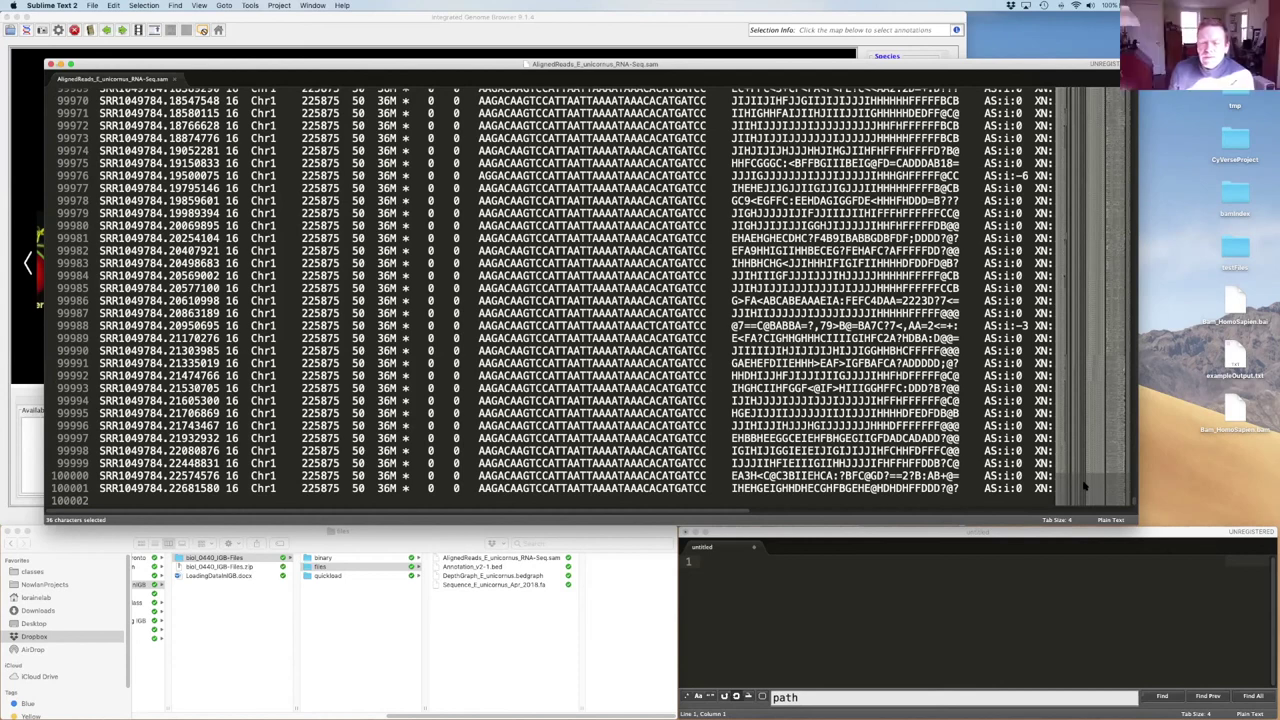
left_click_drag(1088, 394, 1055, 480)
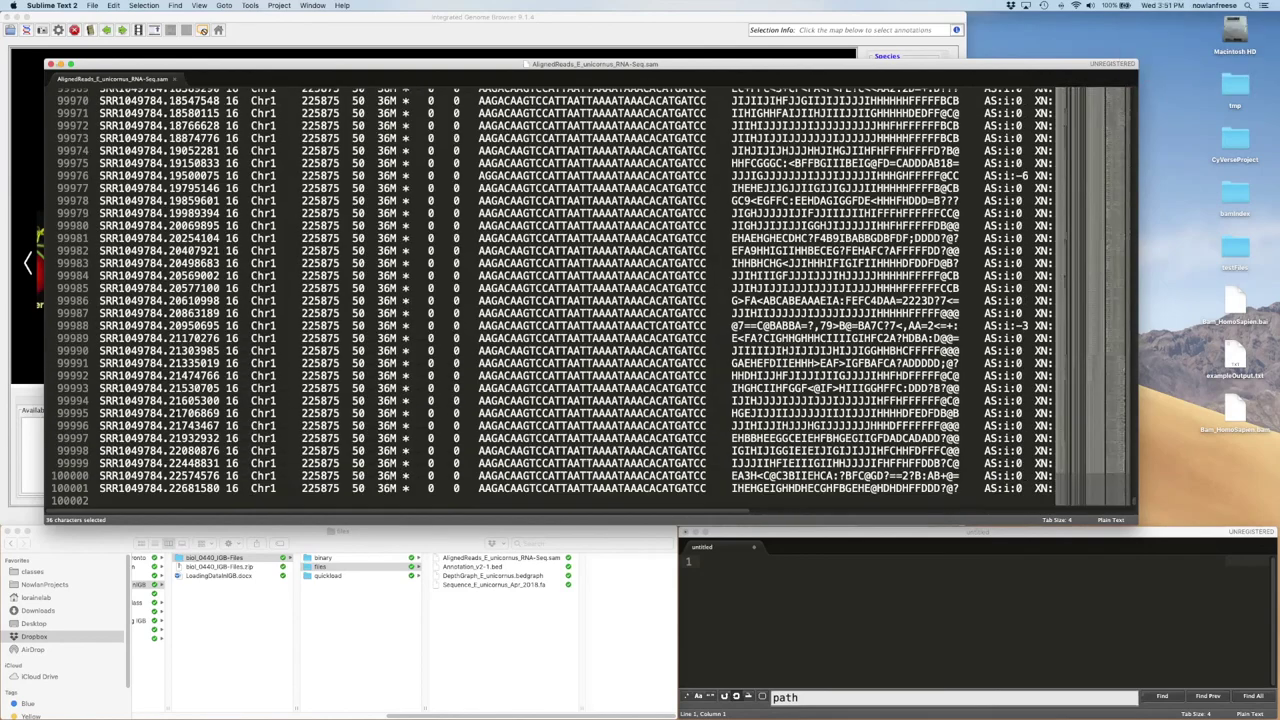
left_click_drag(1104, 493, 1064, 106)
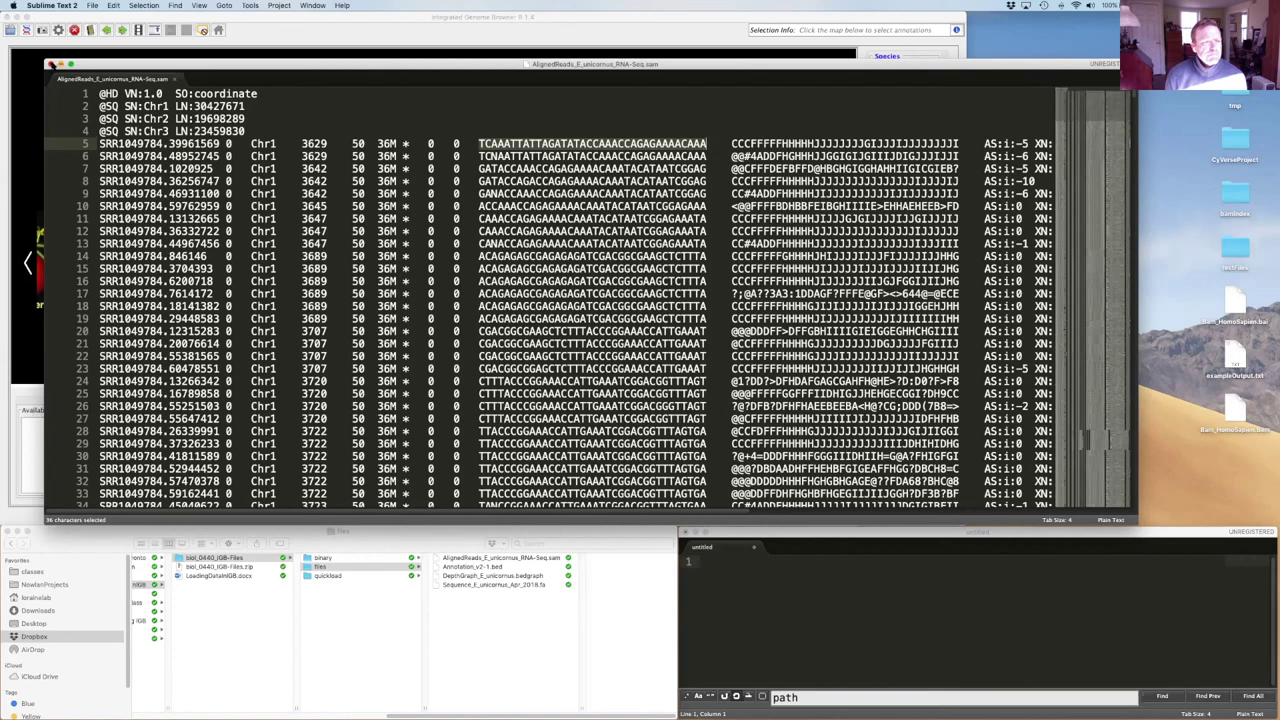
Close the SAM file and bring up the form for opening a genome from file in Integrated Genome Browser
left_click(52, 64)
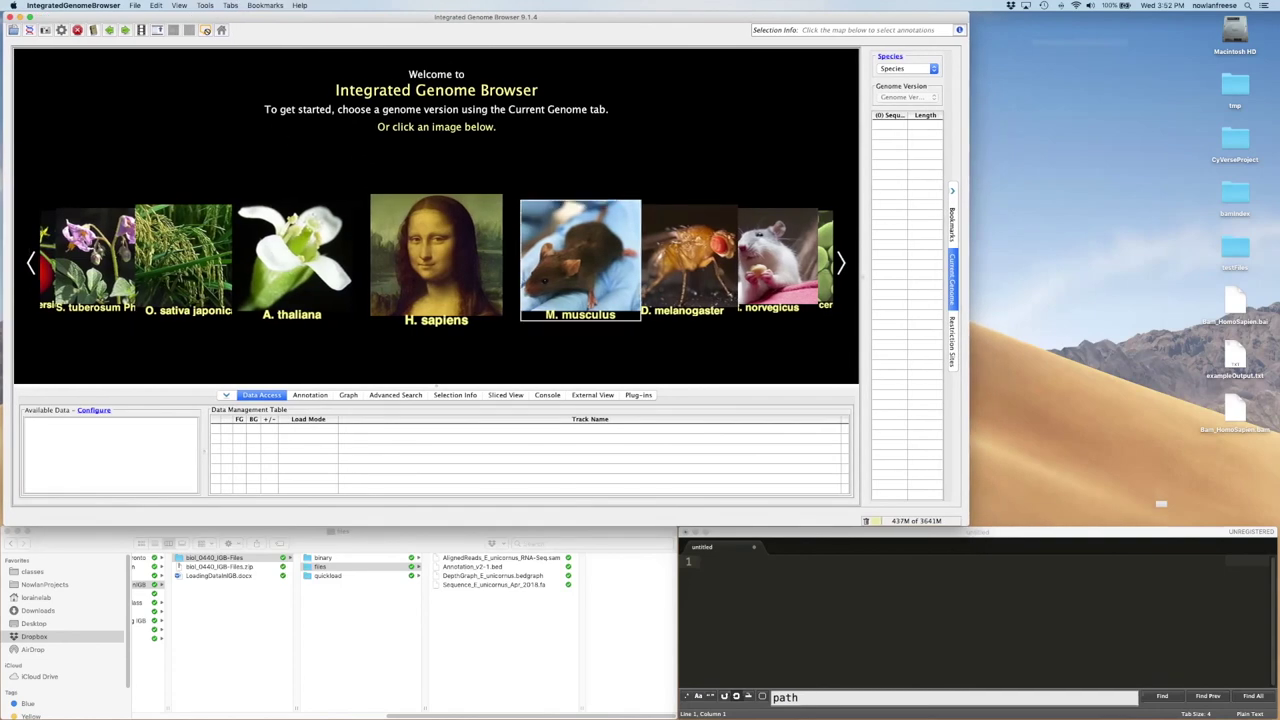
left_click(135, 6)
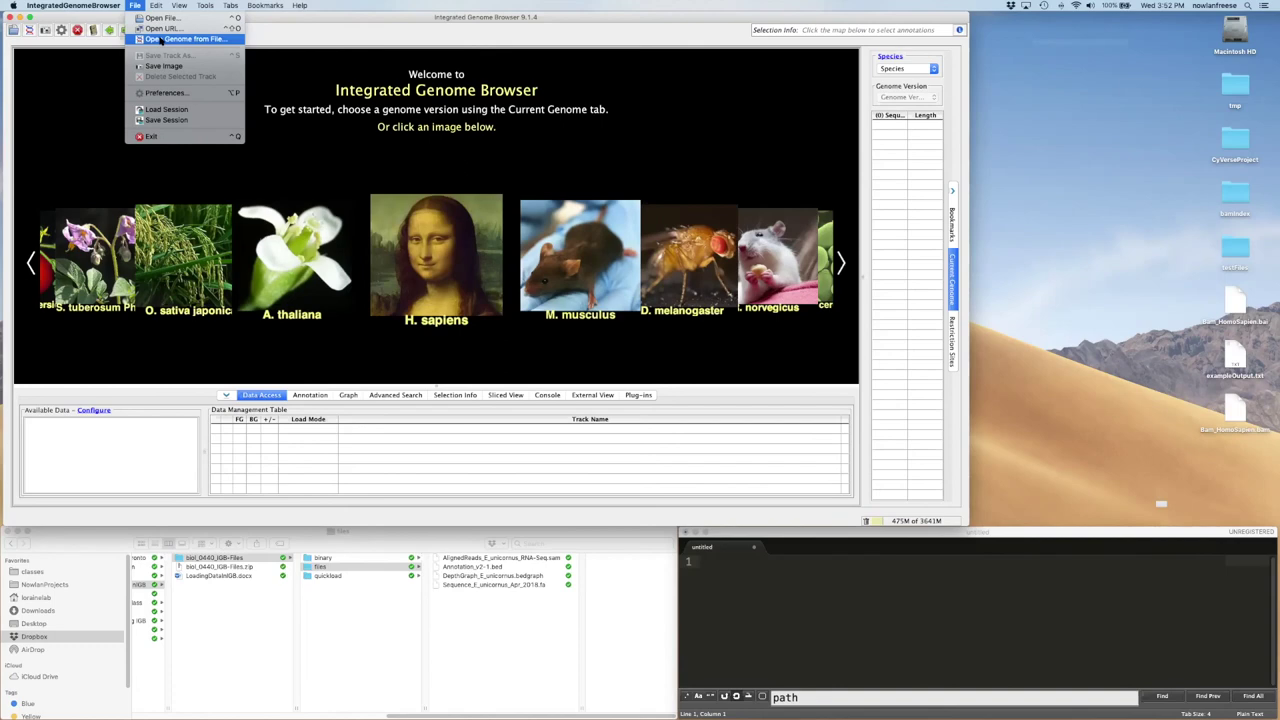
left_click(160, 40)
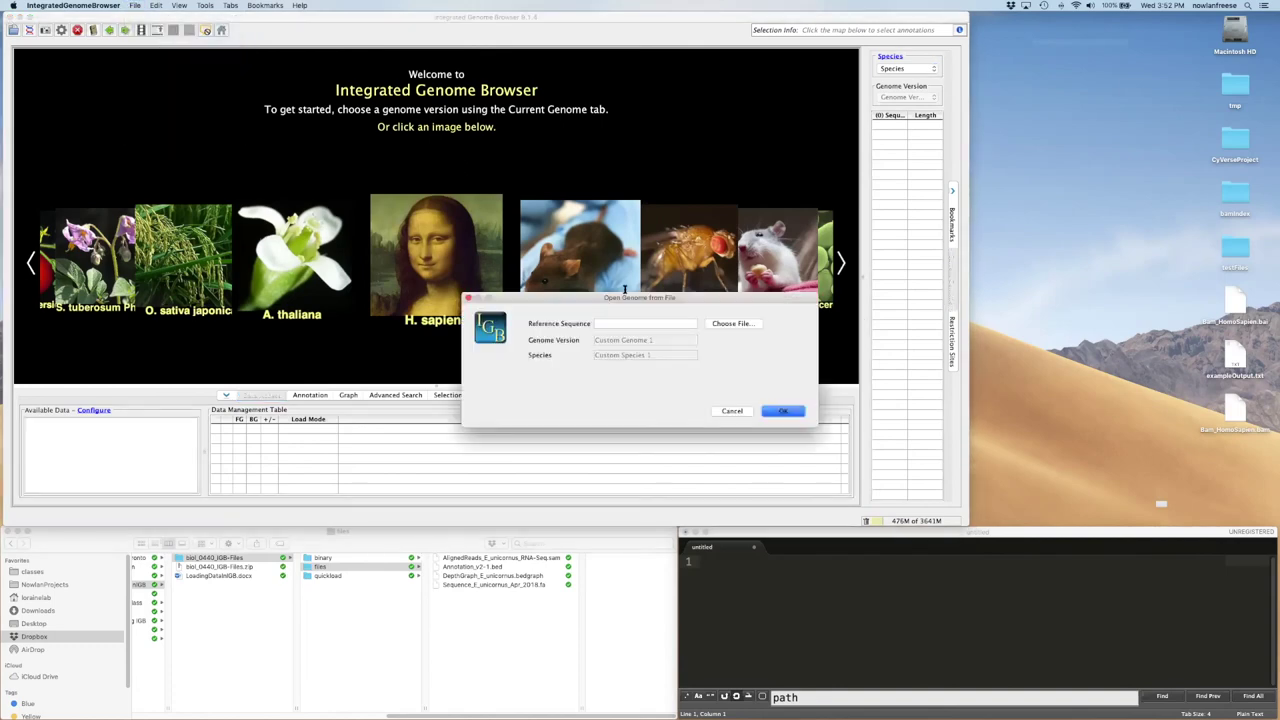
left_click_drag(692, 300, 694, 293)
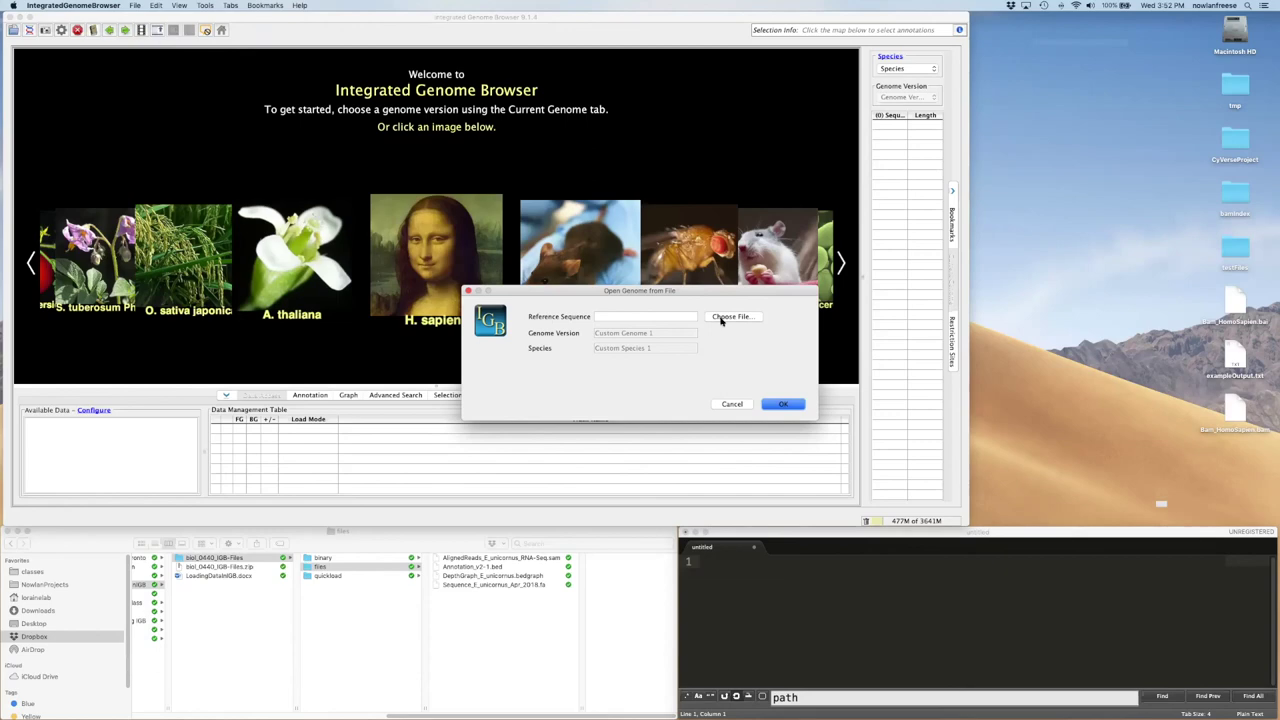
left_click(721, 320)
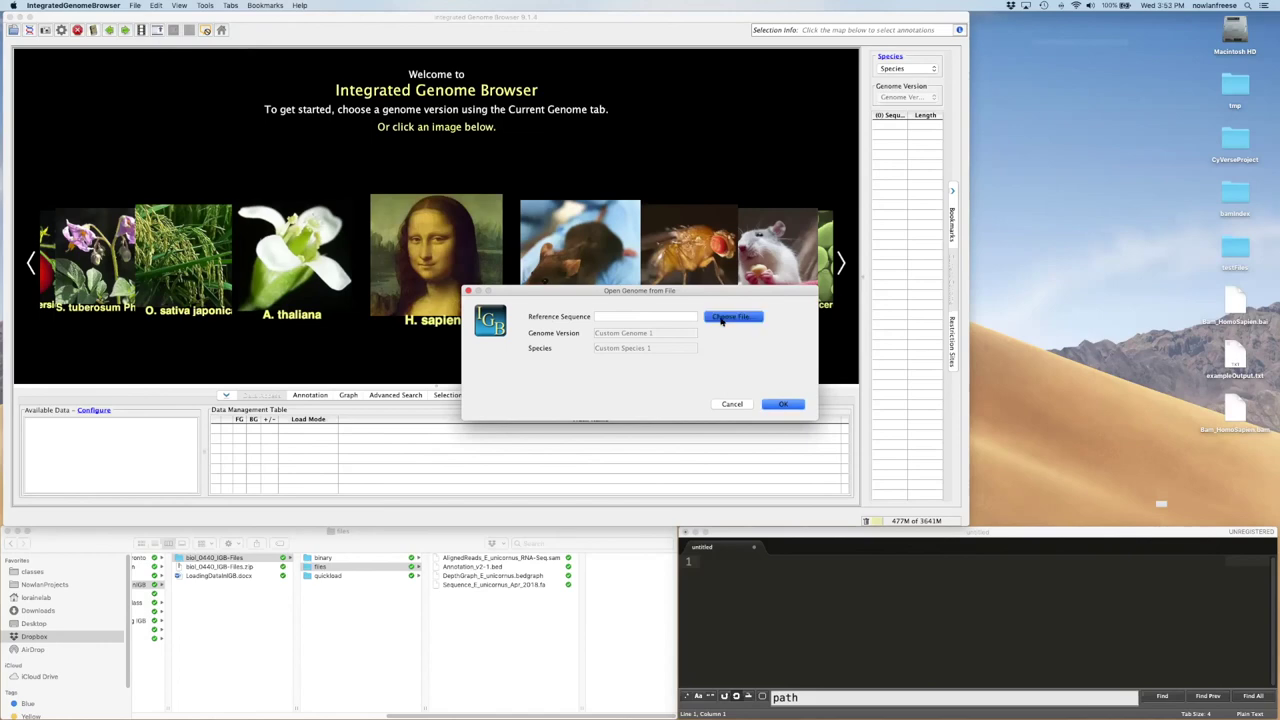
left_click(830, 419)
Open Sequence_E_unicornus_Apr_2018.fa in Sublime Text and enlarge its text
left_click(534, 587)
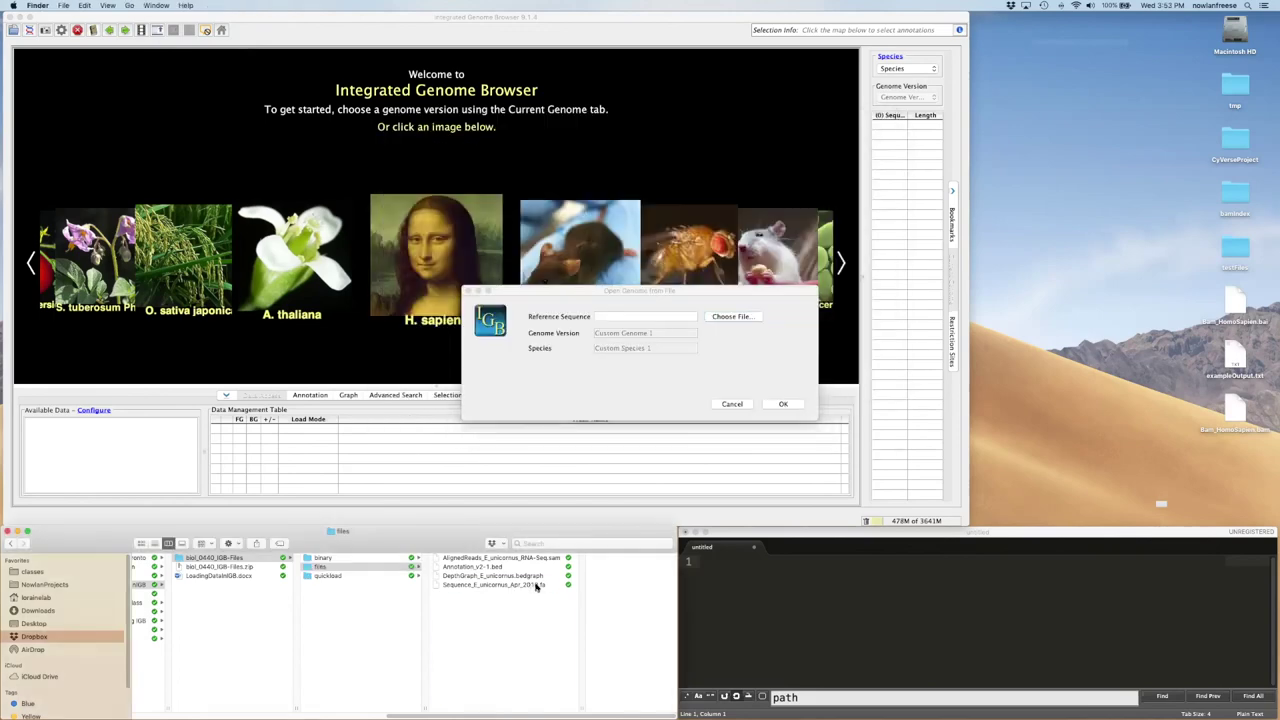
left_click_drag(538, 588, 585, 705)
left_click_drag(697, 271, 528, 117)
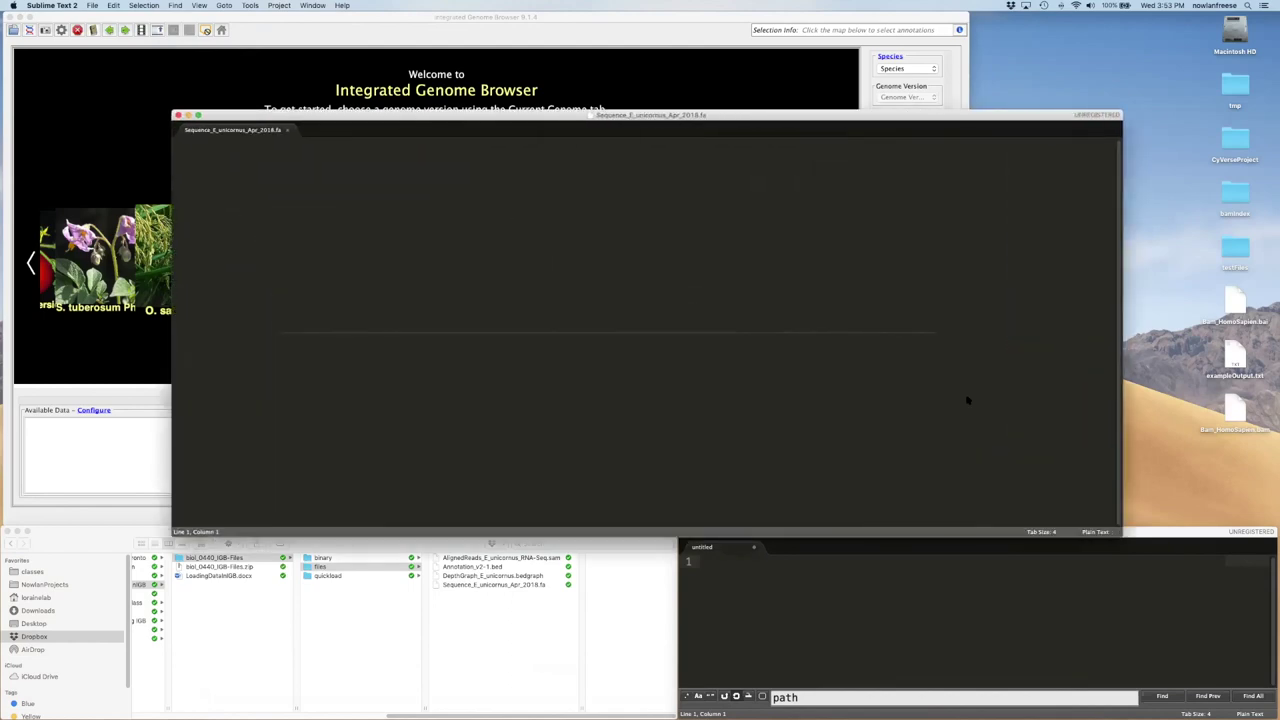
left_click_drag(526, 118, 508, 97)
key("super+equal")
Examine the >Chr1 header line and the block of bases that follows it in the FASTA file
left_click(538, 167)
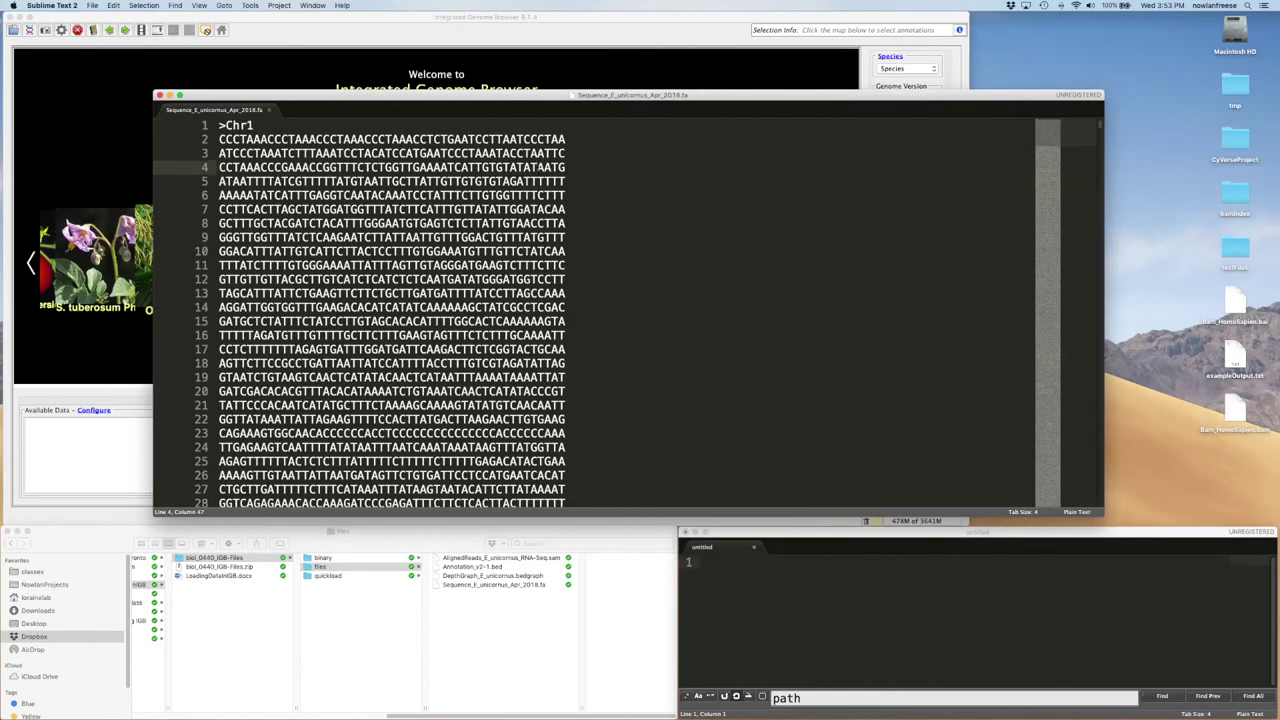
key("super+Up")
key("shift+super+Right")
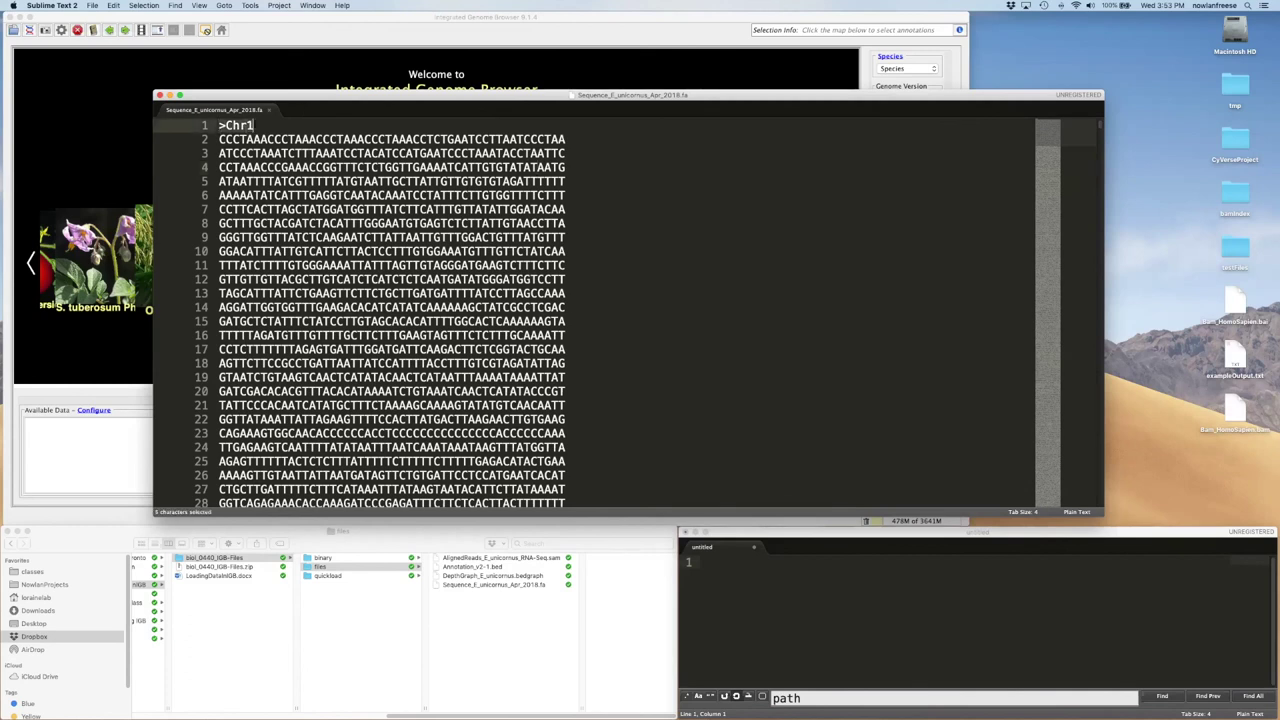
left_click(304, 153)
left_click_drag(216, 139, 613, 413)
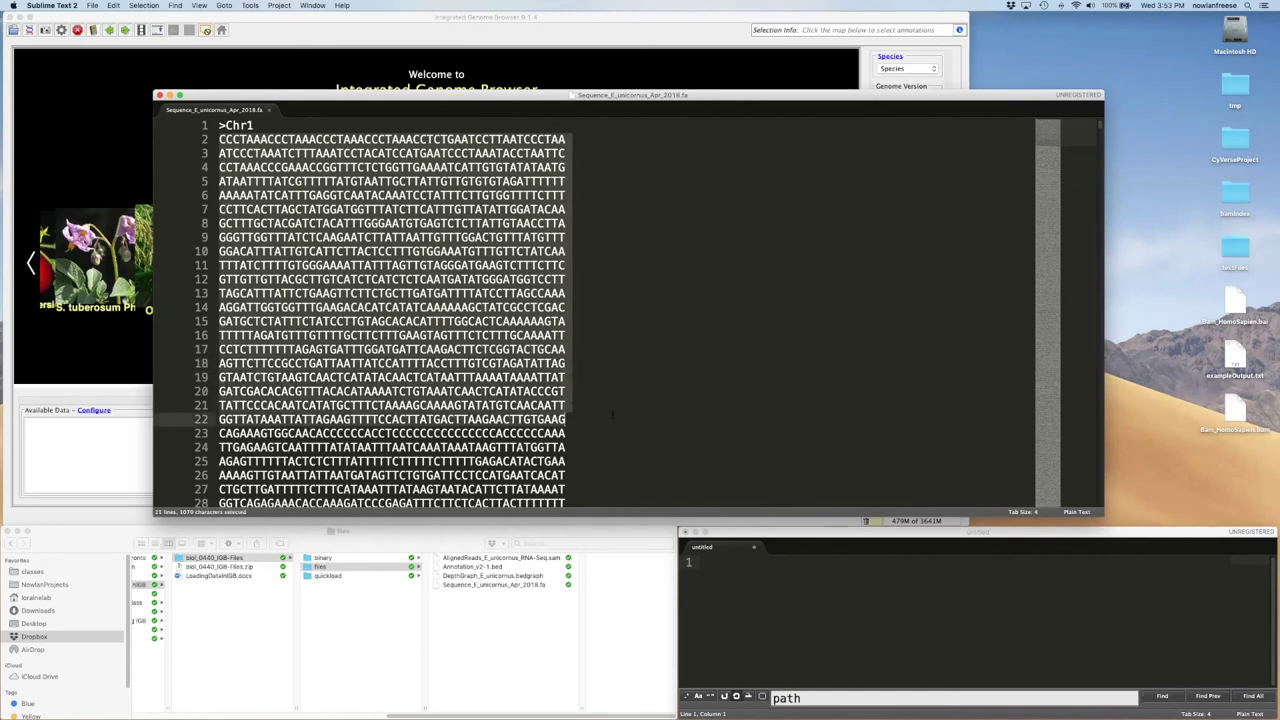
left_click(765, 258)
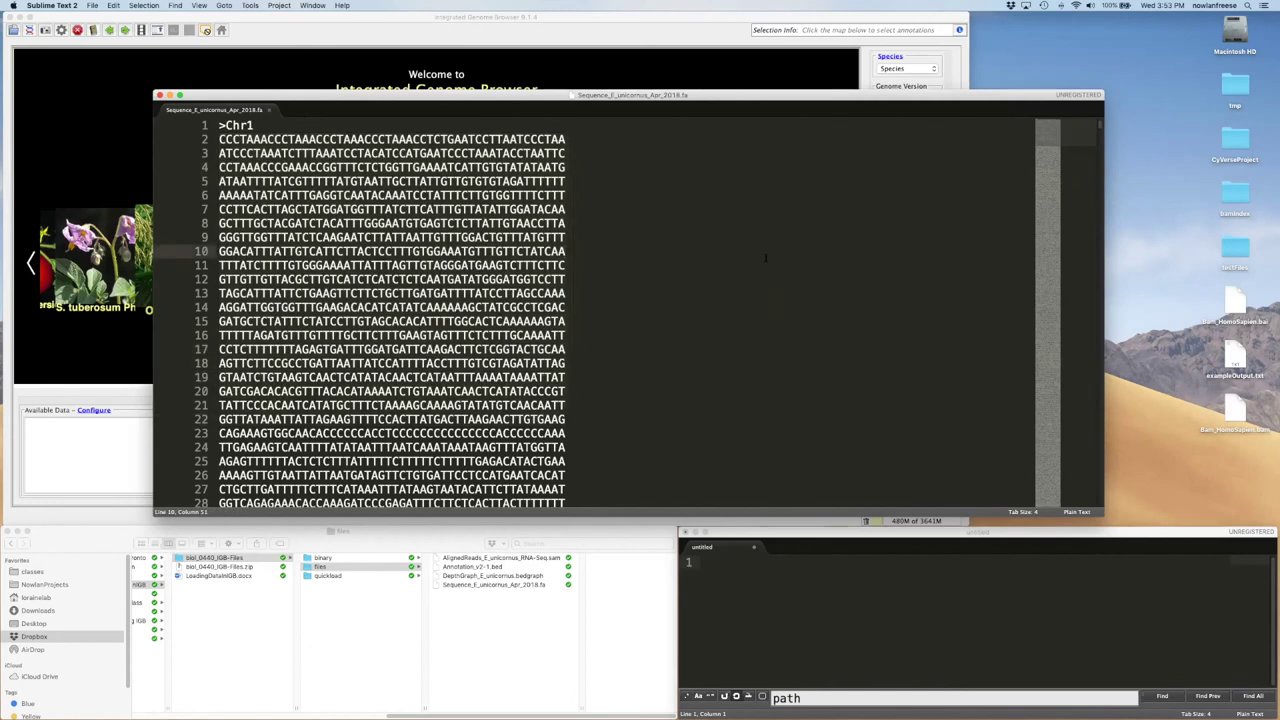
Search the FASTA file for "chr" to visit the Chr2 and Chr3 headers, and close the file
key("super+f")
type("chr")
key("Return")
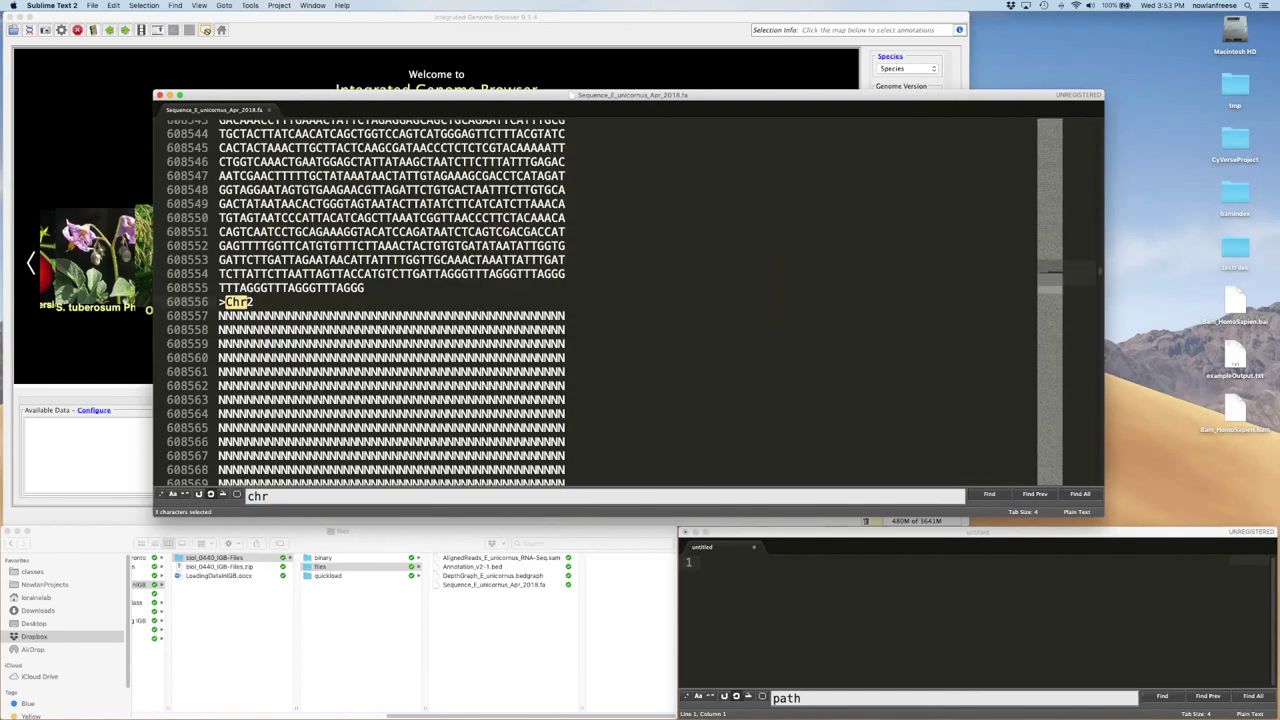
key("Return")
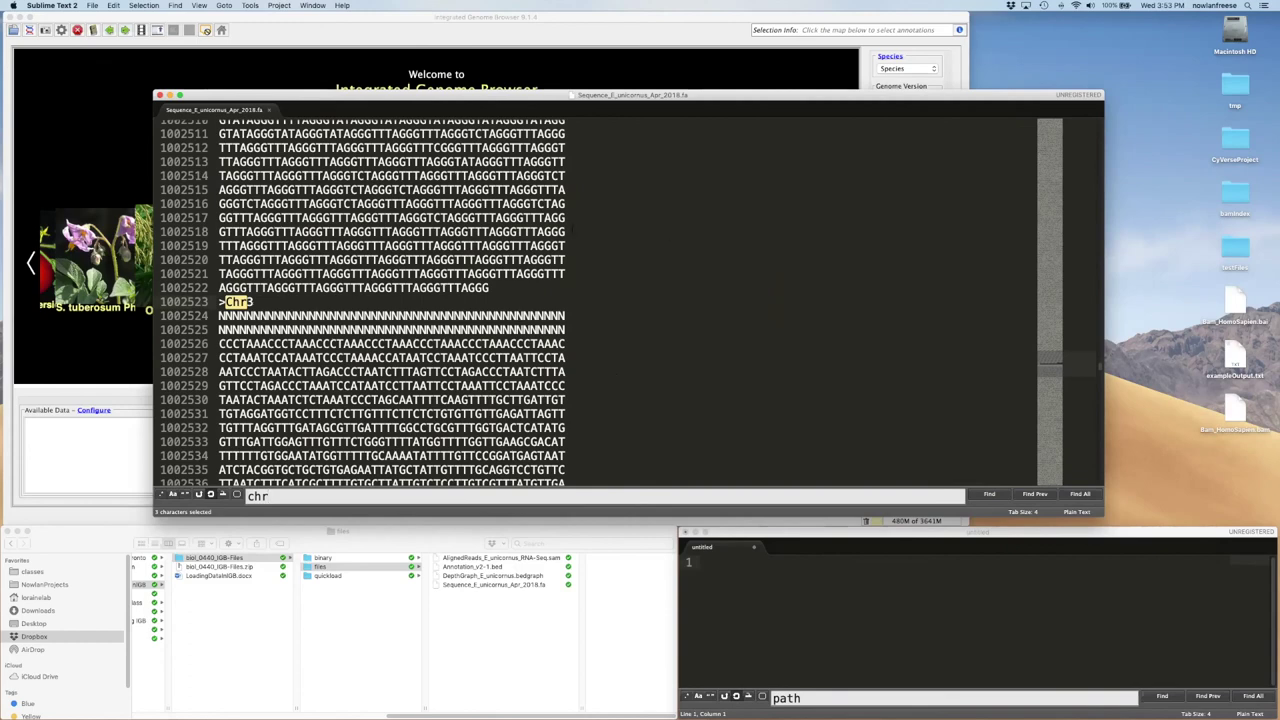
left_click(673, 293)
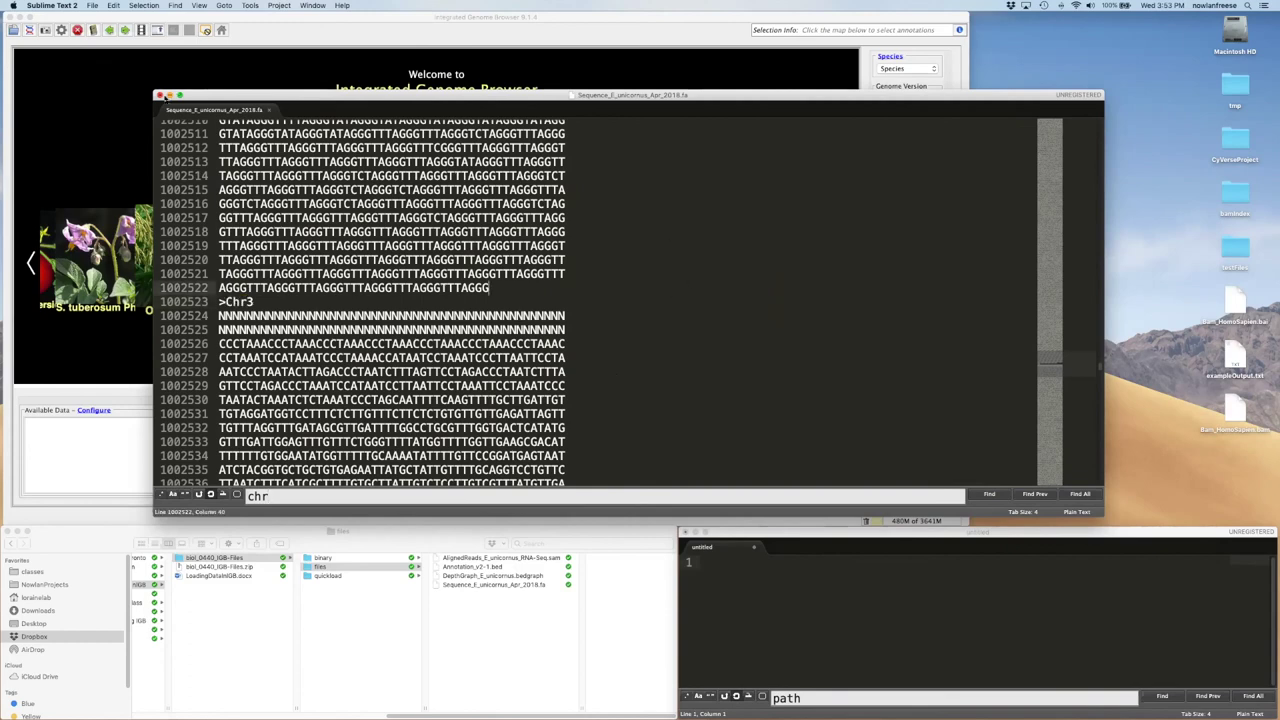
left_click(160, 95)
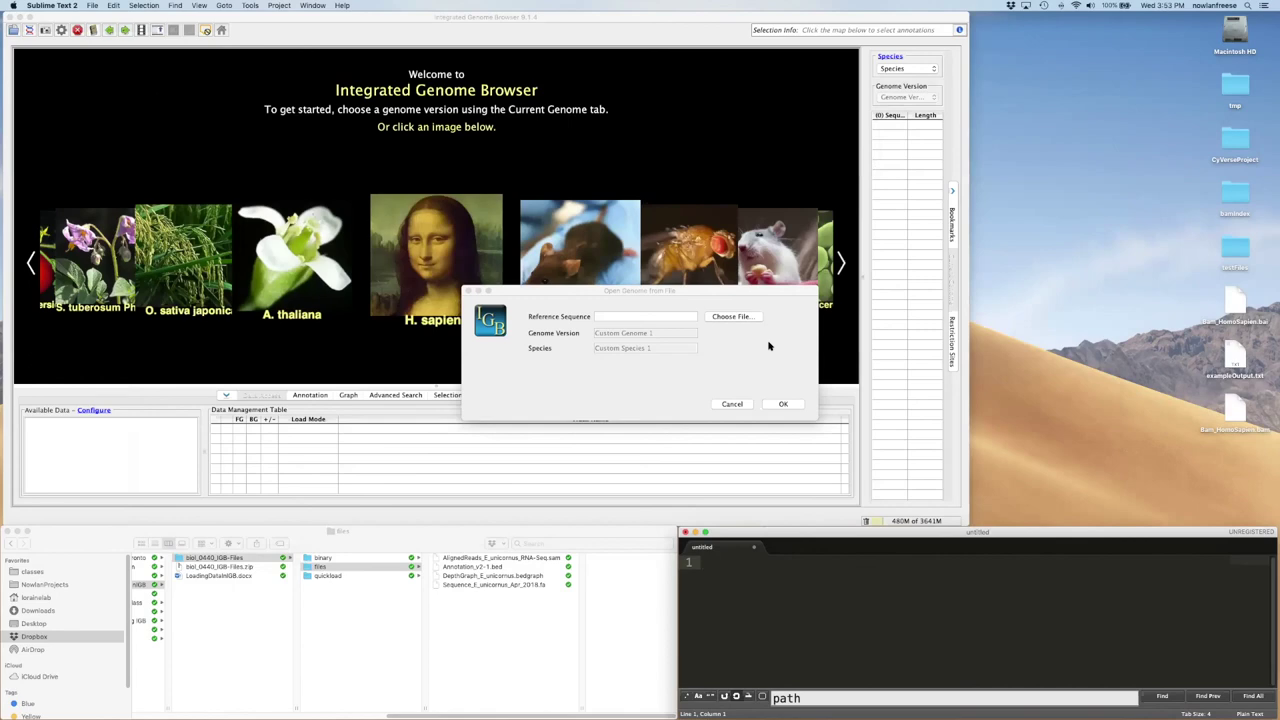
Choose Sequence_E_unicornus_Apr_2018.fa from the files folder in biol_0440_IGB-Files on the Desktop as the reference sequence in Integrated Genome Browser
left_click(769, 346)
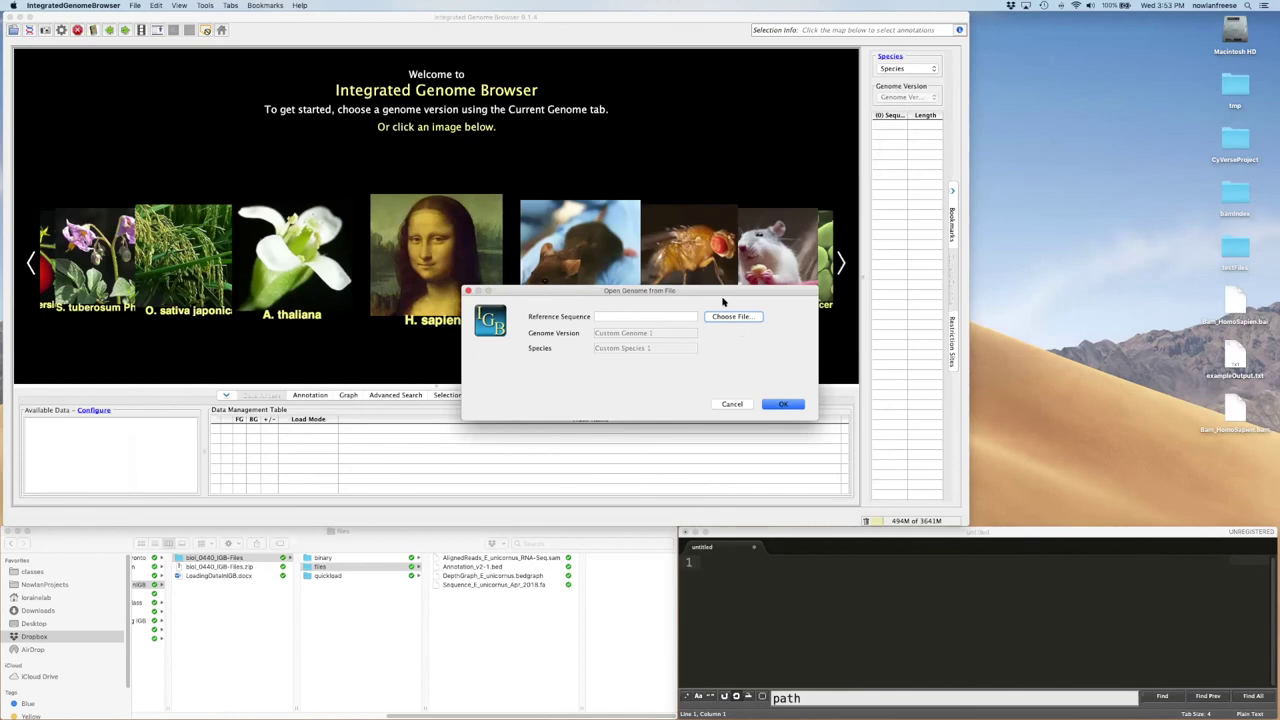
left_click_drag(723, 289, 918, 277)
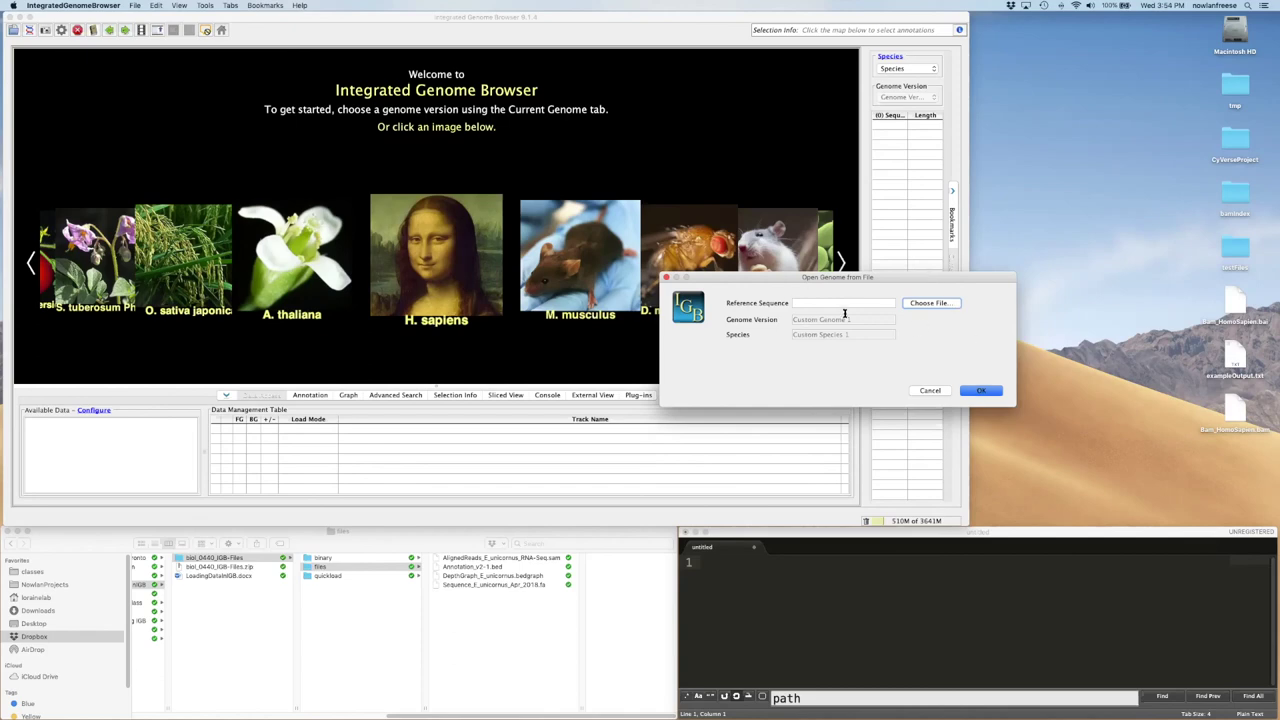
left_click(915, 305)
left_click(803, 303)
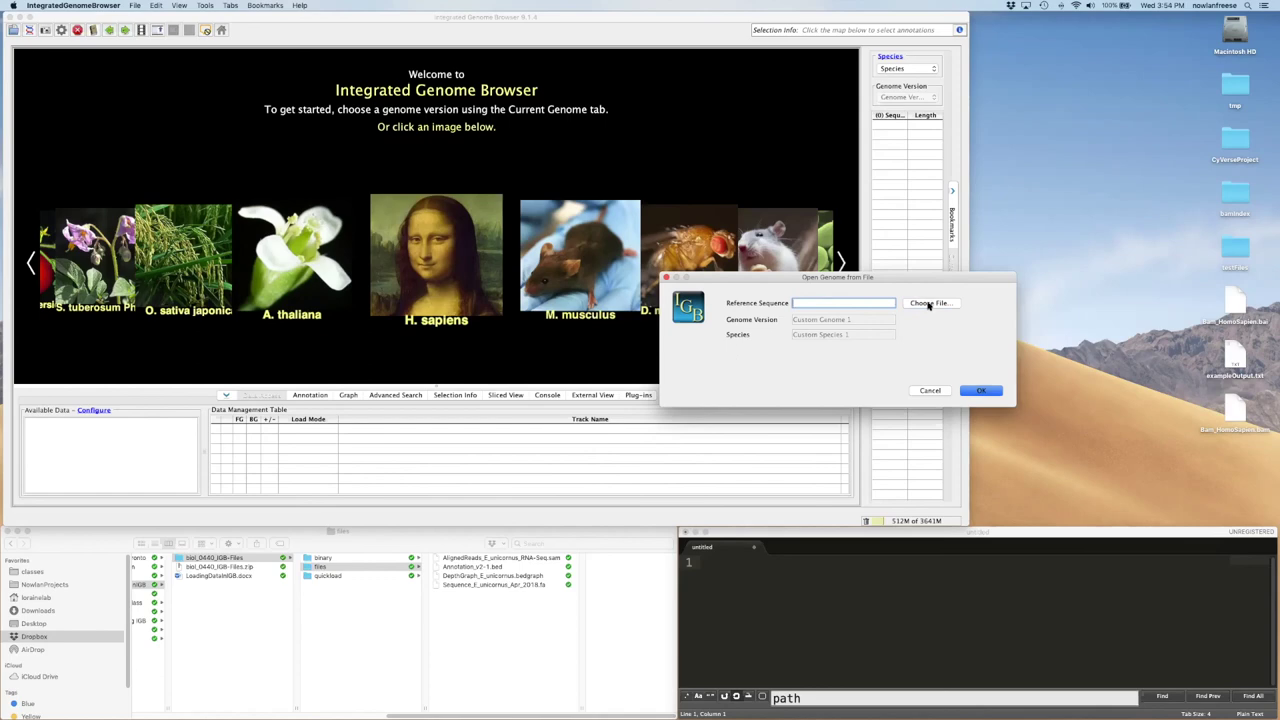
left_click(929, 305)
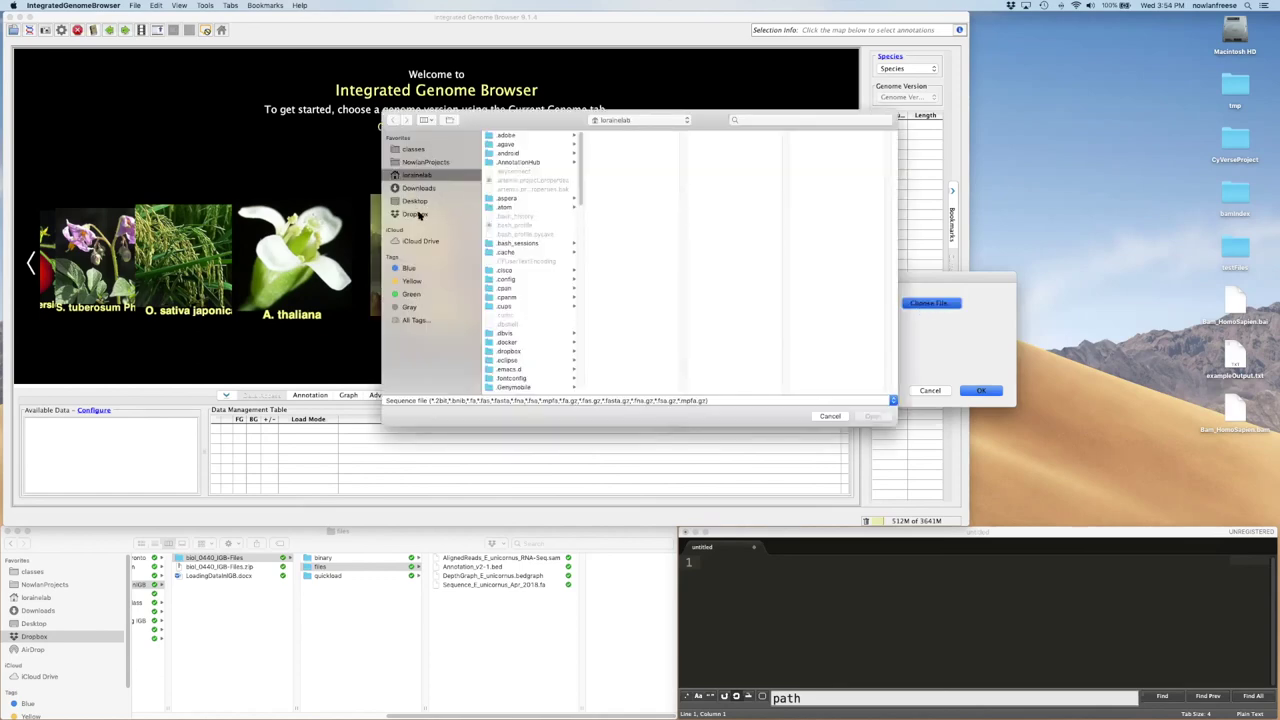
left_click(416, 202)
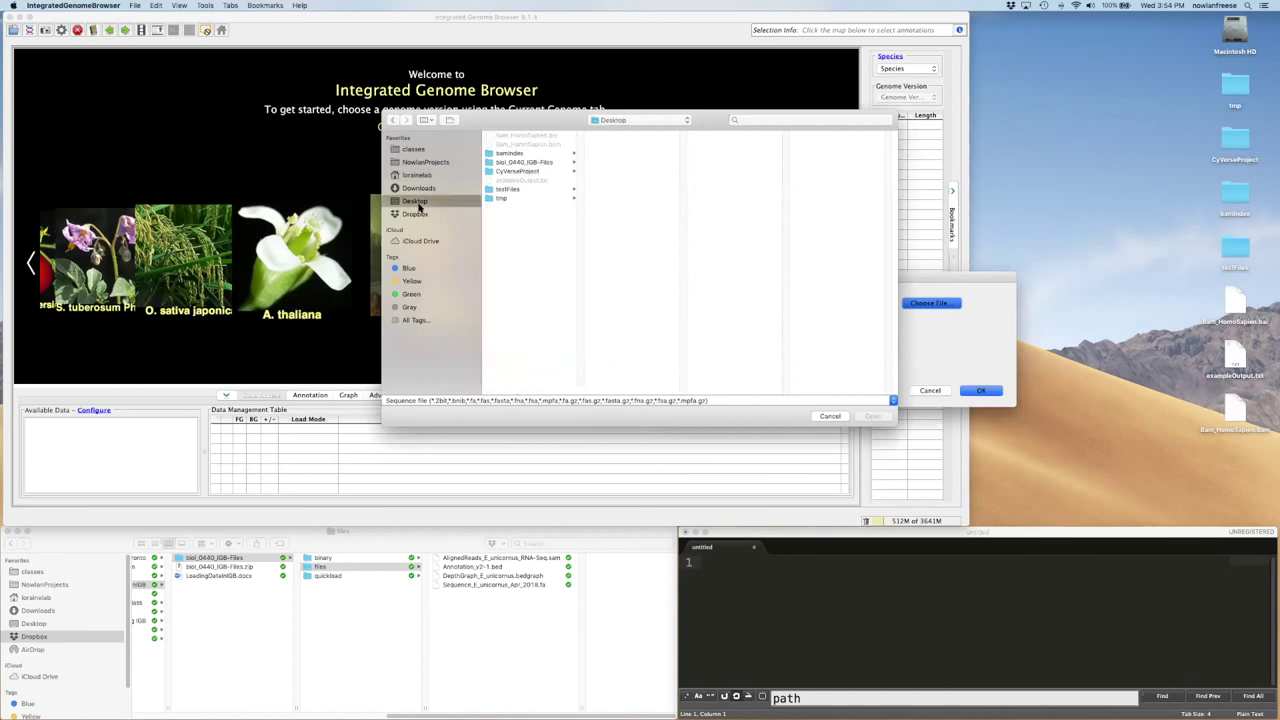
left_click(520, 162)
left_click(625, 146)
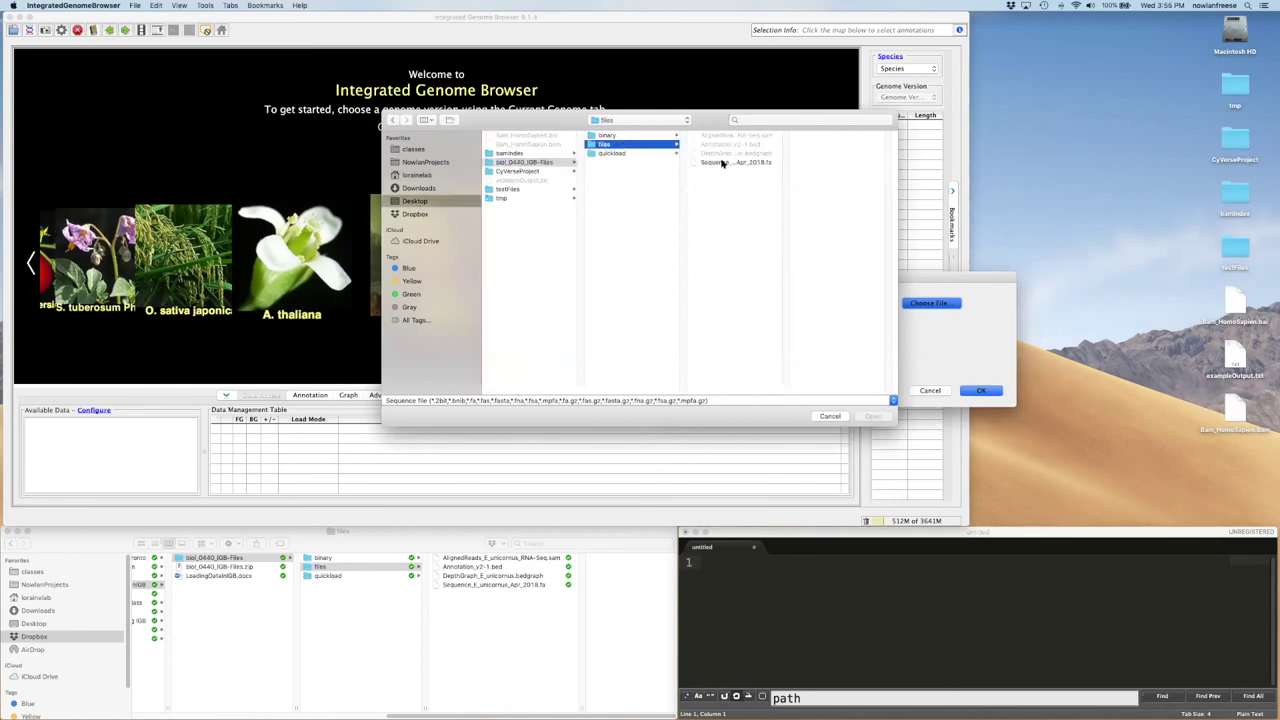
left_click_drag(783, 386, 852, 389)
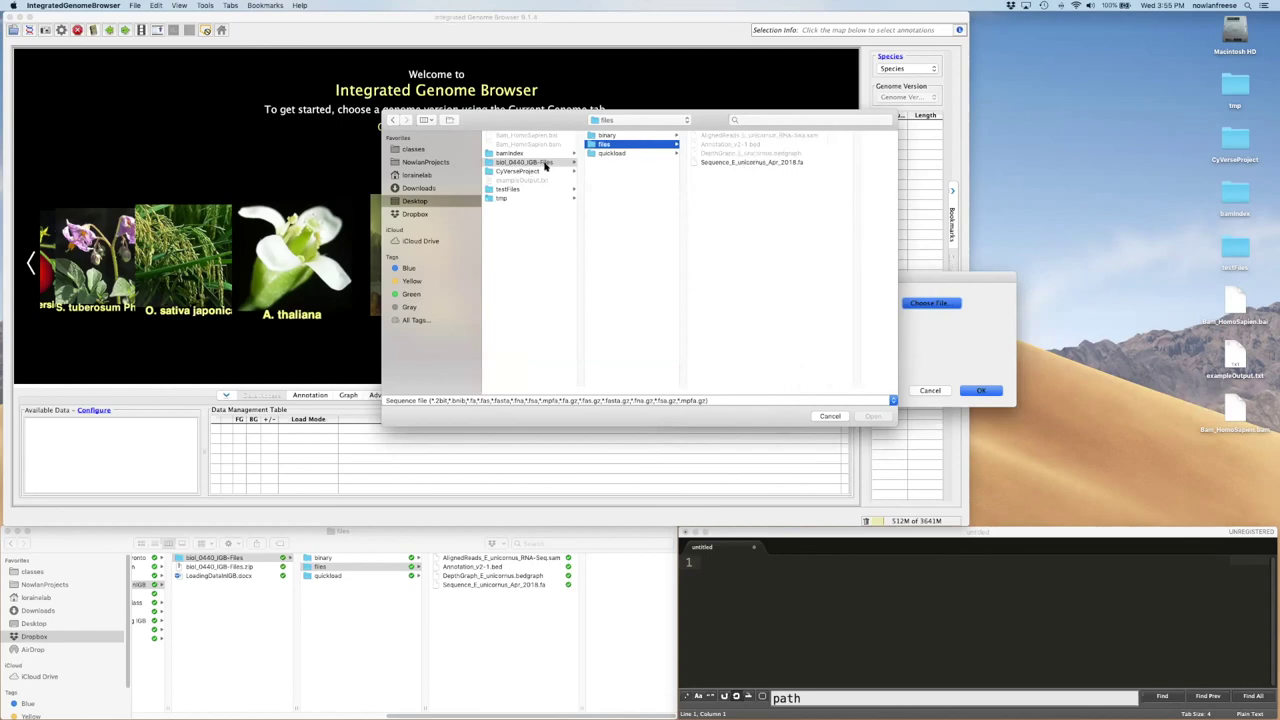
left_click(748, 165)
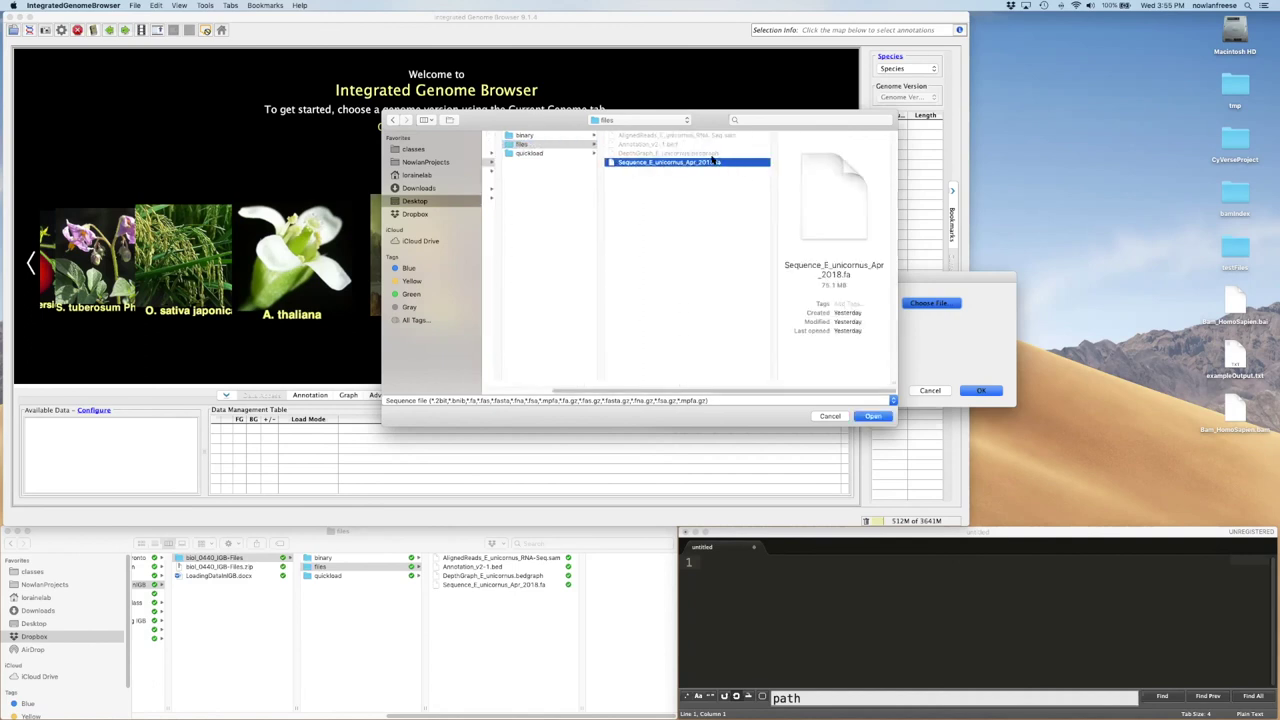
left_click(873, 417)
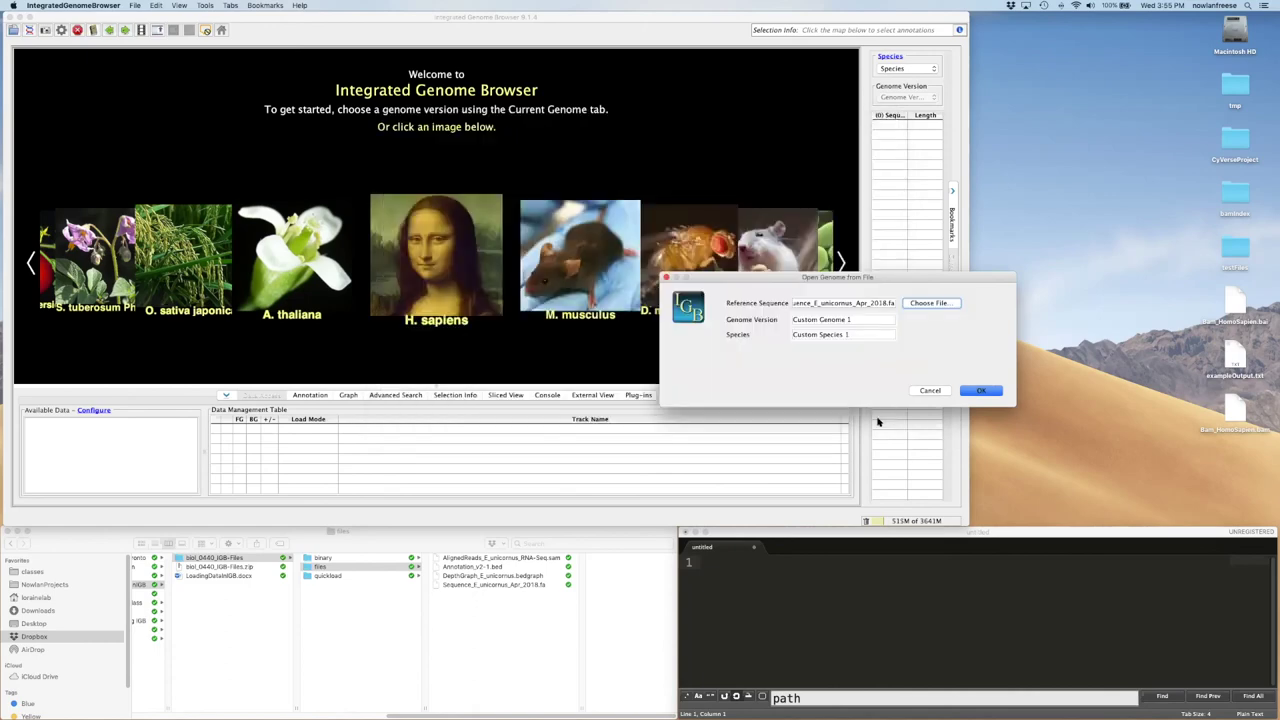
Set the genome version to "Version 2" and the species to "Unicorn", load the genome, and dismiss the message
triple_click(860, 320)
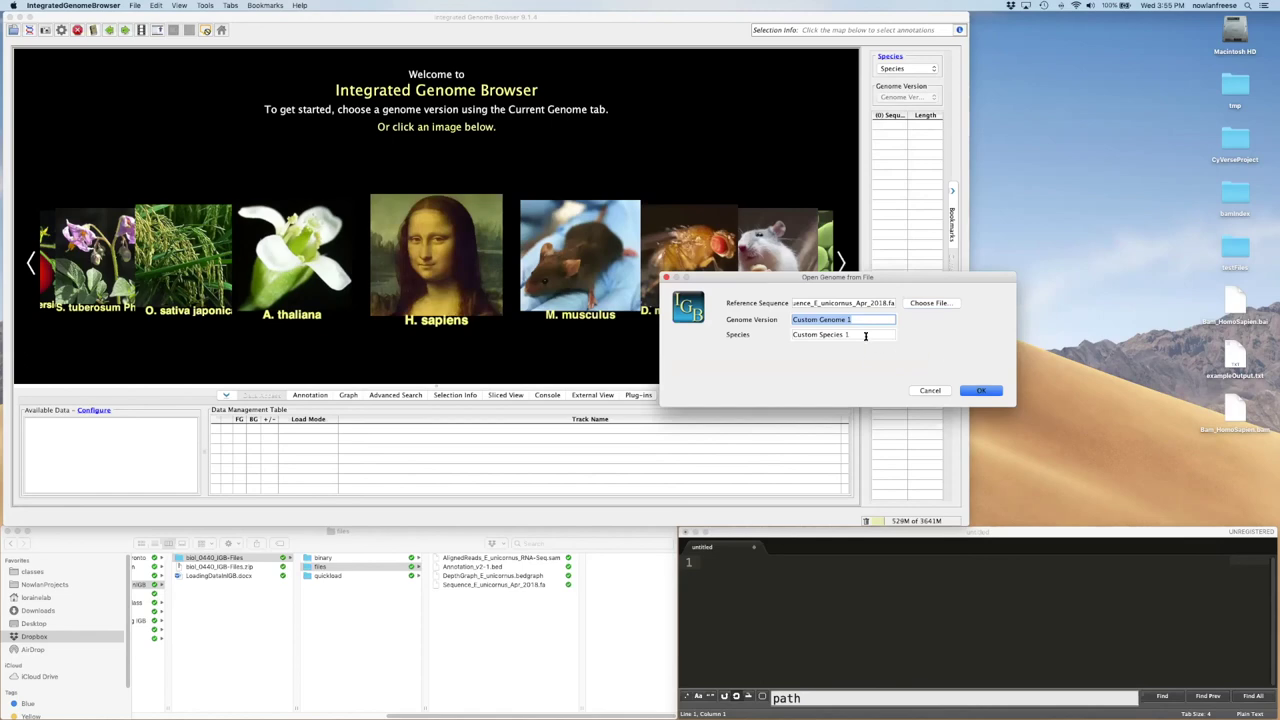
type("Version 2")
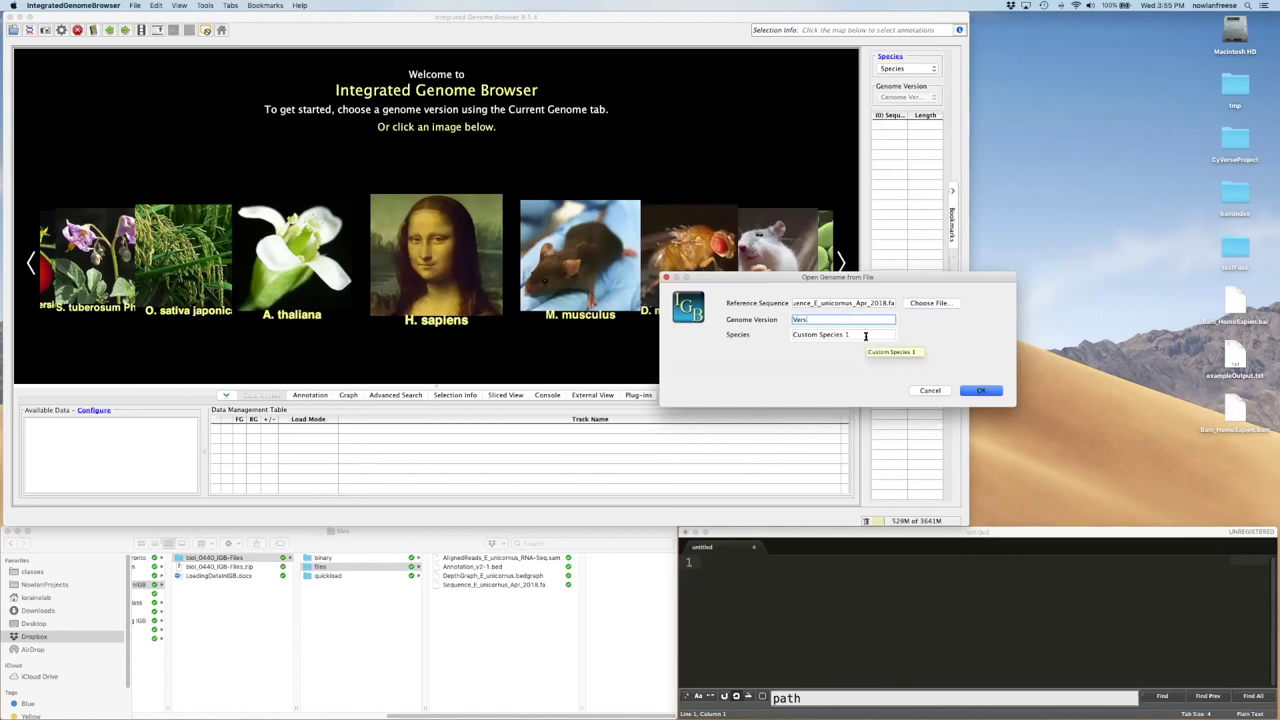
key("Tab")
type("Unicorn")
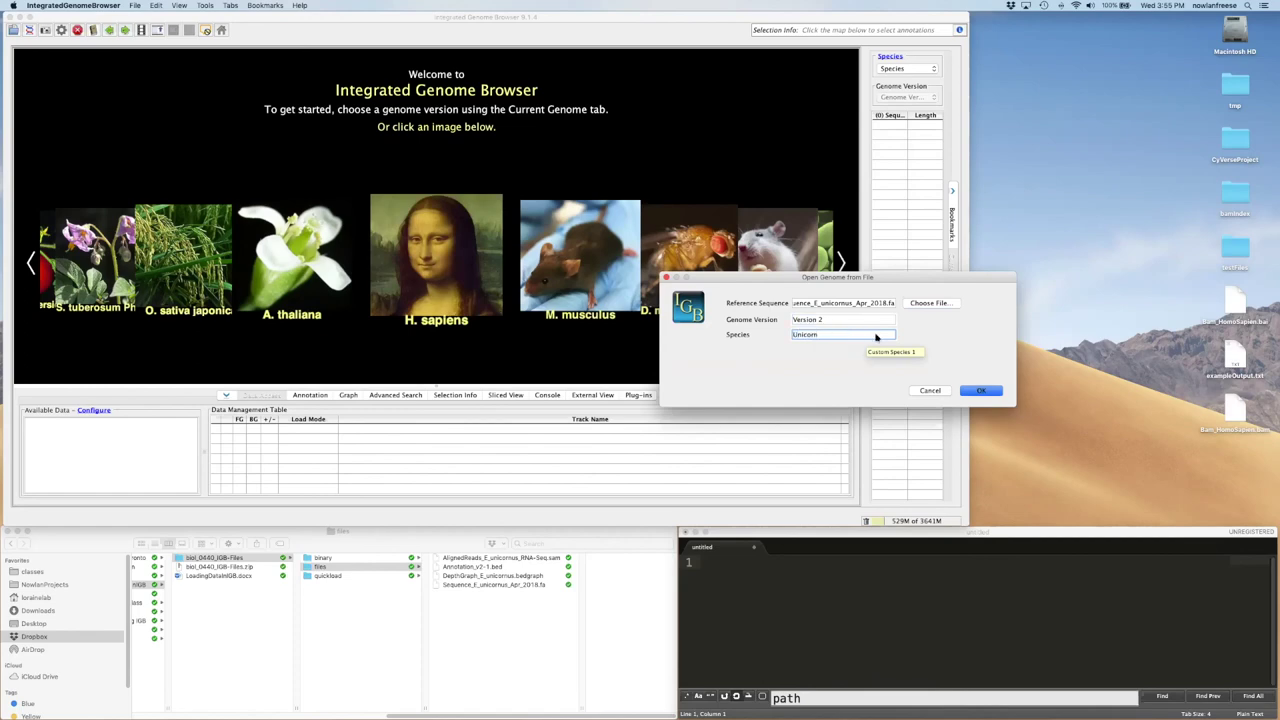
left_click(990, 390)
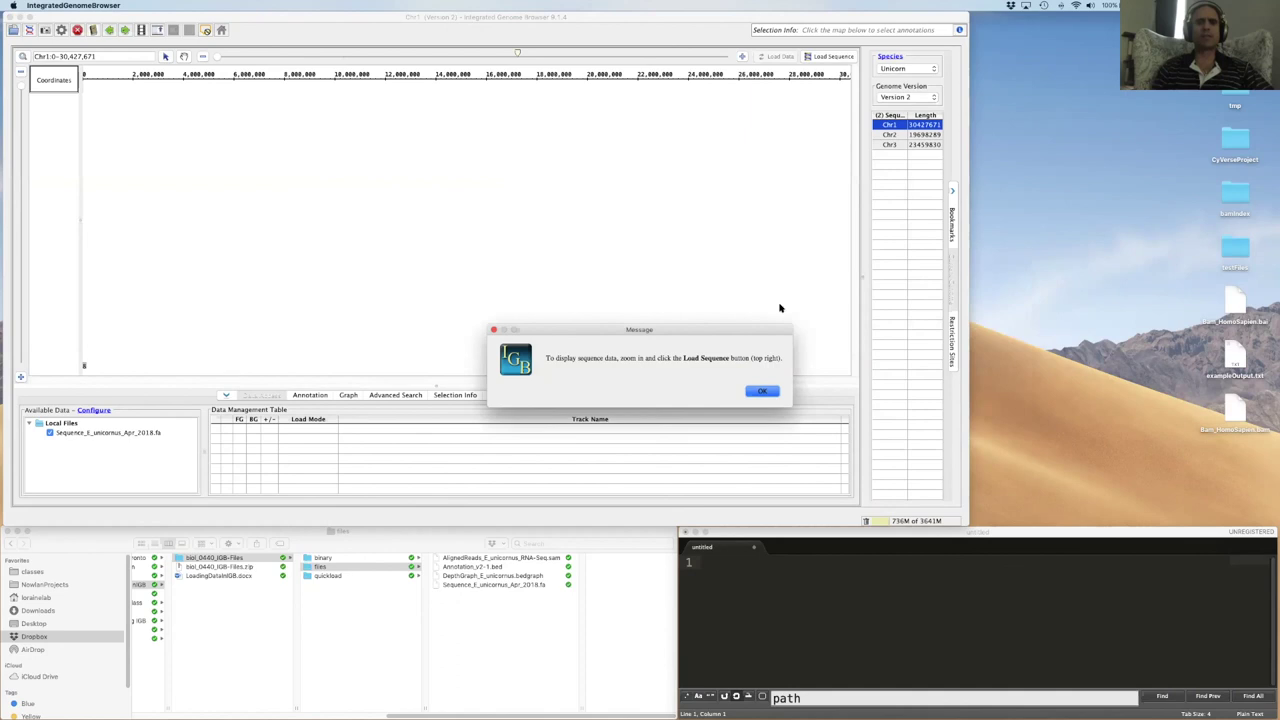
left_click(759, 393)
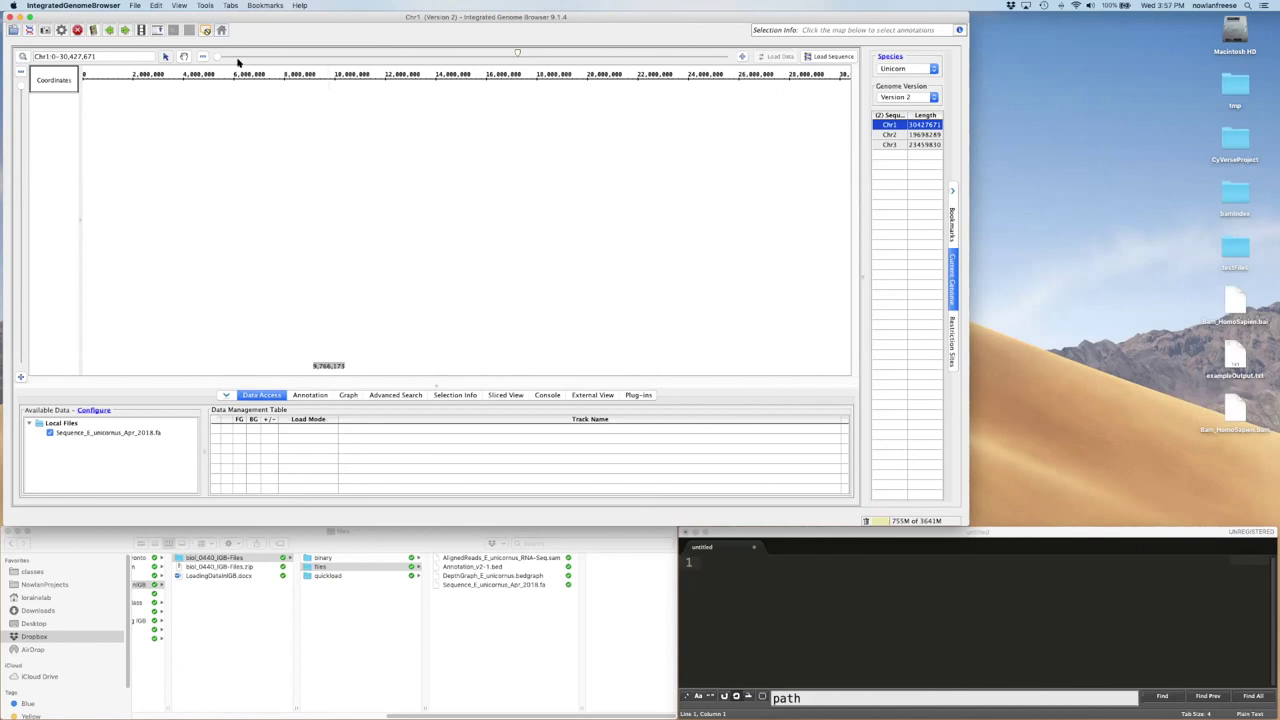
Load the Chr1 sequence for the region around 9,766,127–9,766,270 and return to the whole-chromosome view
left_click_drag(221, 58, 709, 58)
left_click(821, 57)
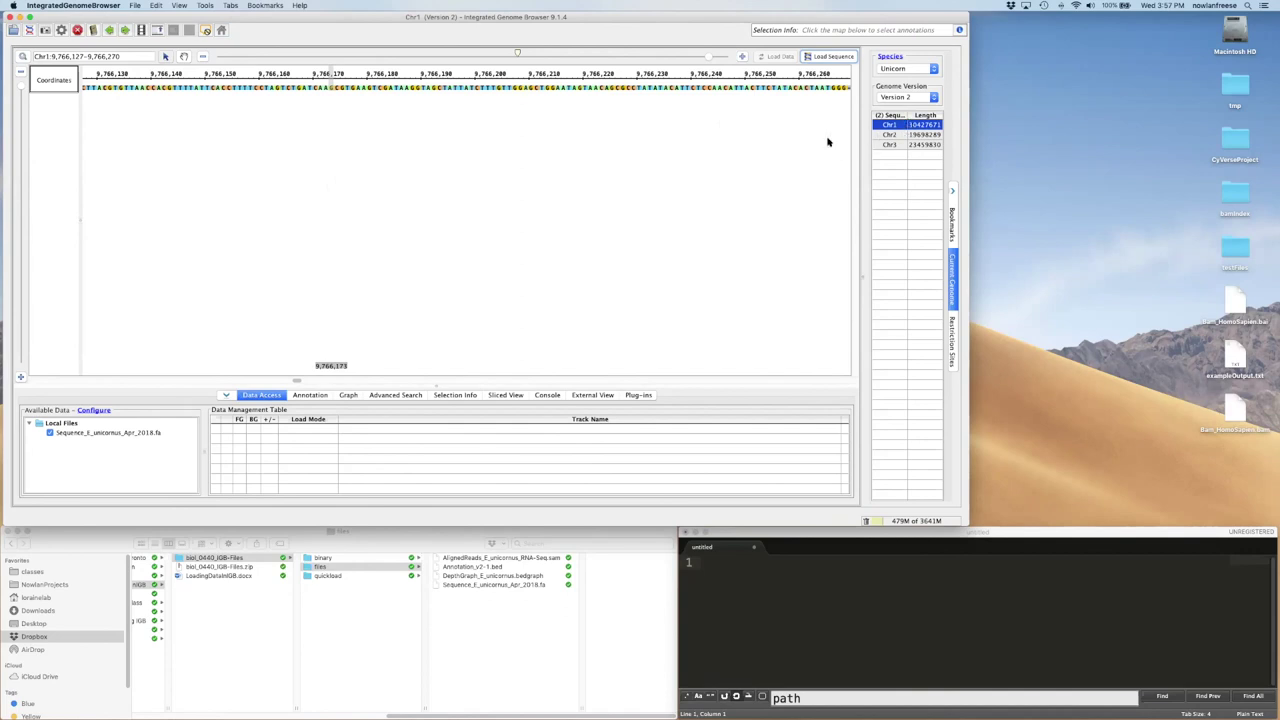
left_click_drag(707, 57, 170, 58)
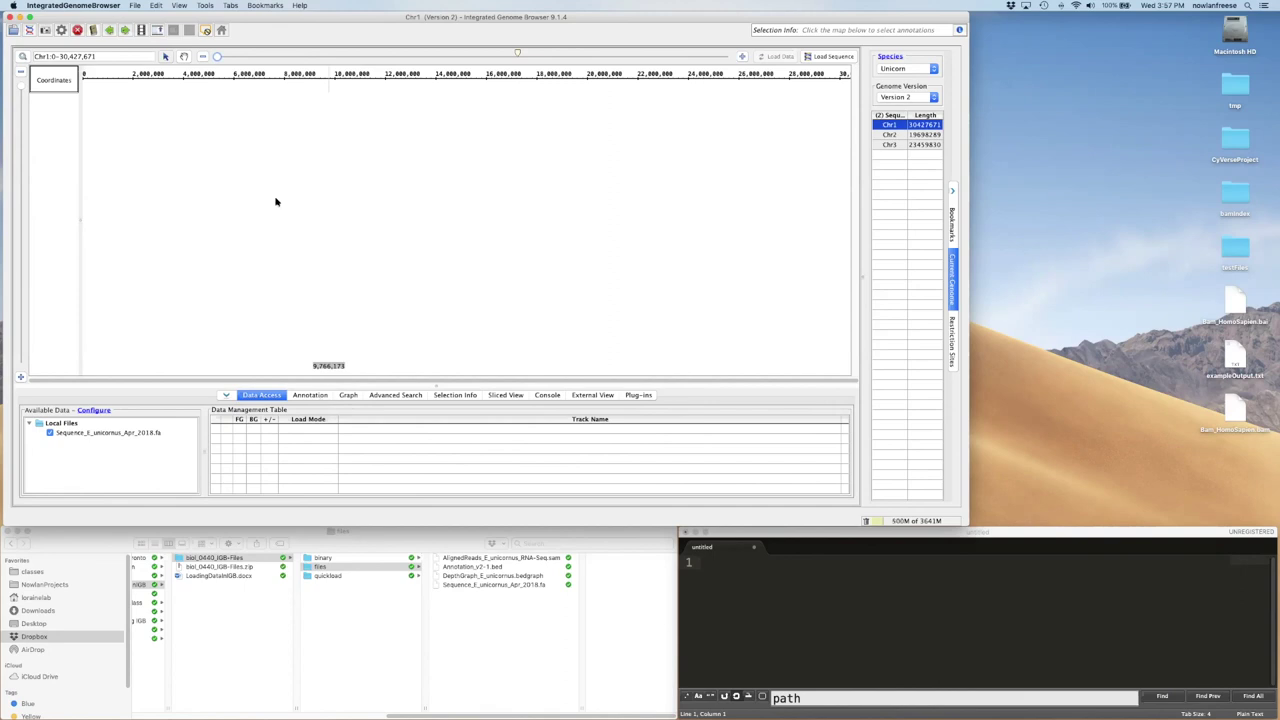
Open Annotation_v2-1.bed from the files folder in Sublime Text
left_click(134, 6)
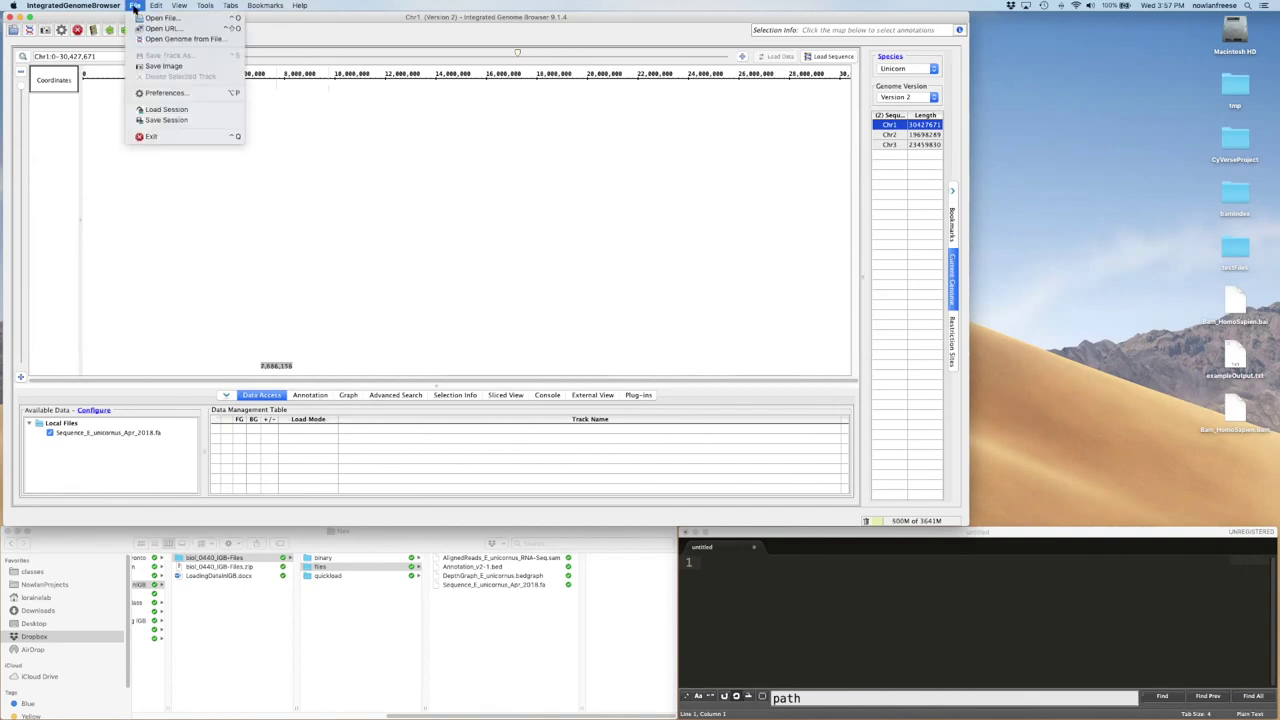
left_click(486, 147)
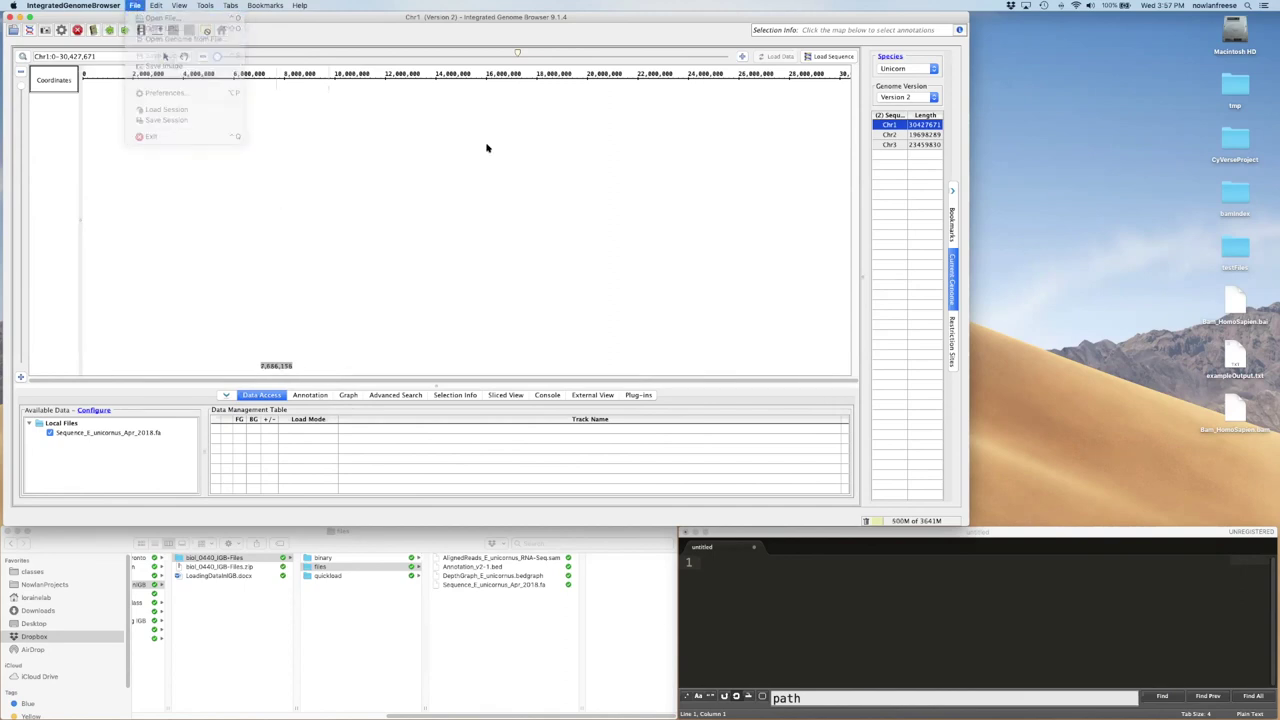
left_click(515, 619)
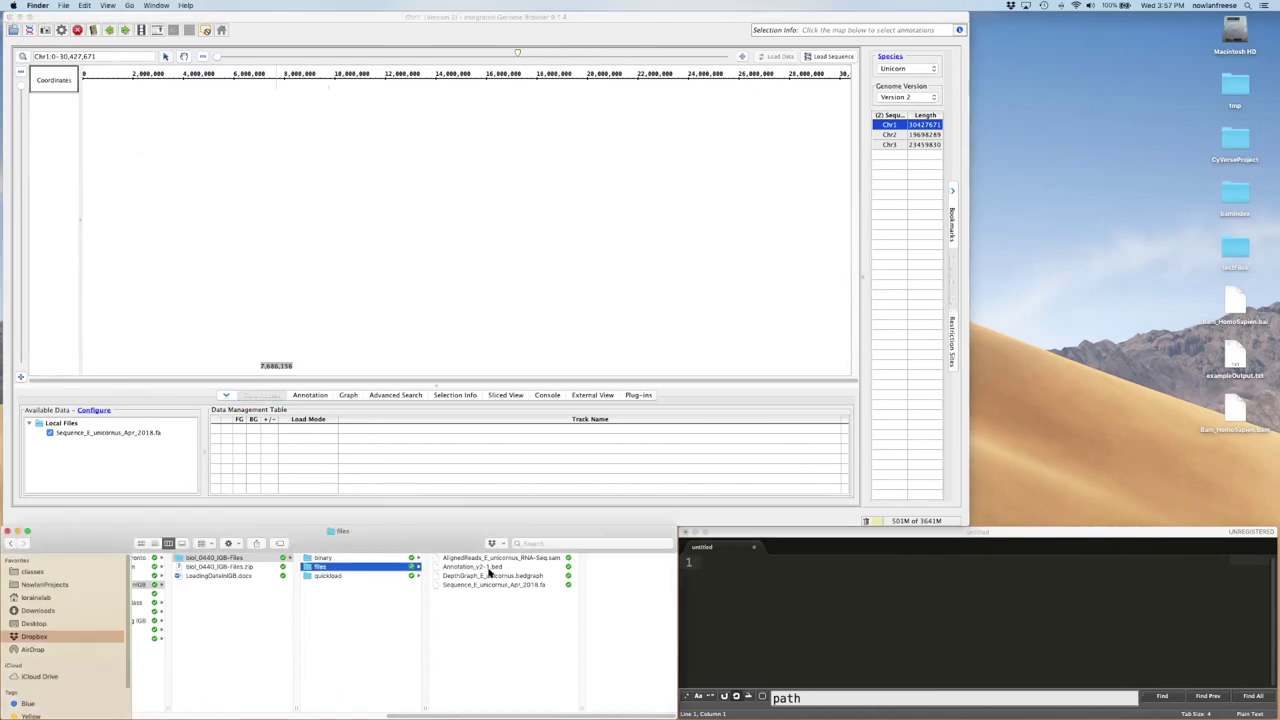
left_click(490, 568)
mouse_move(490, 568)
left_mouse_down()
mouse_move(595, 705)
mouse_move(557, 705)
left_mouse_up()
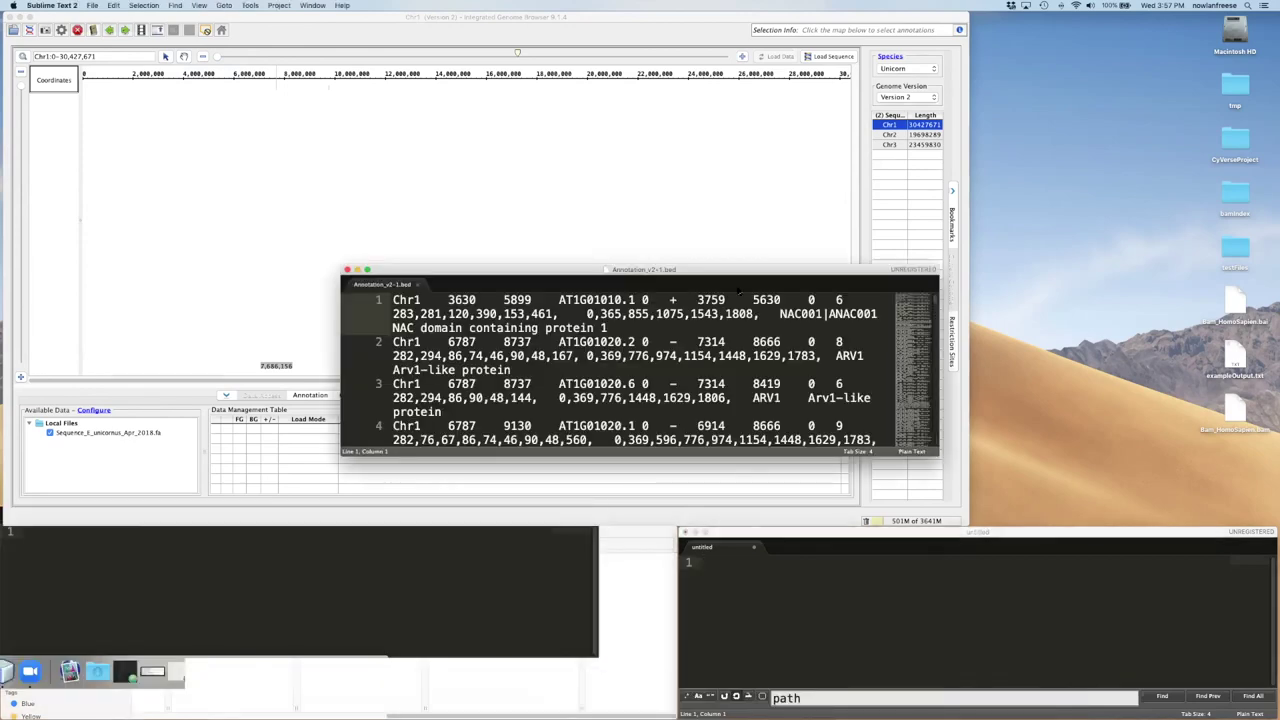
Enlarge the Annotation_v2-1.bed window and turn off word wrap so each record stays on one line
left_click_drag(700, 269, 432, 161)
mouse_move(670, 349)
left_mouse_down()
mouse_move(970, 528)
mouse_move(1202, 555)
left_mouse_up()
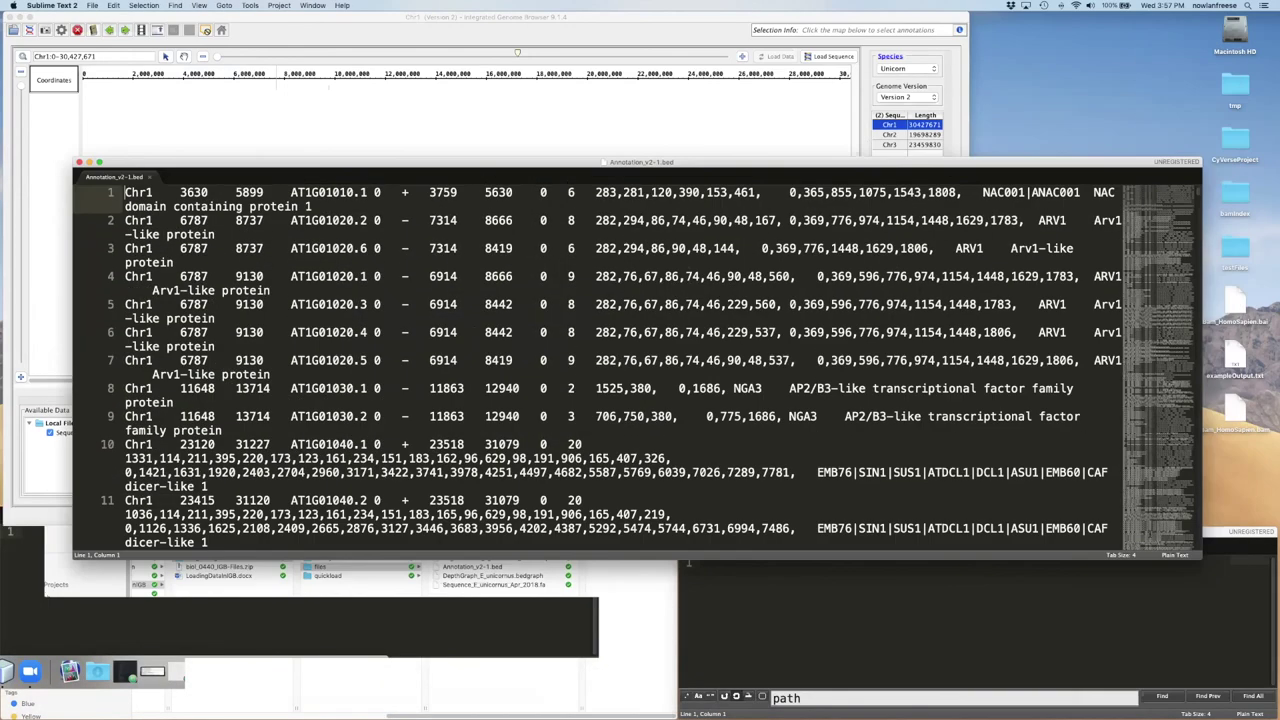
left_click(198, 8)
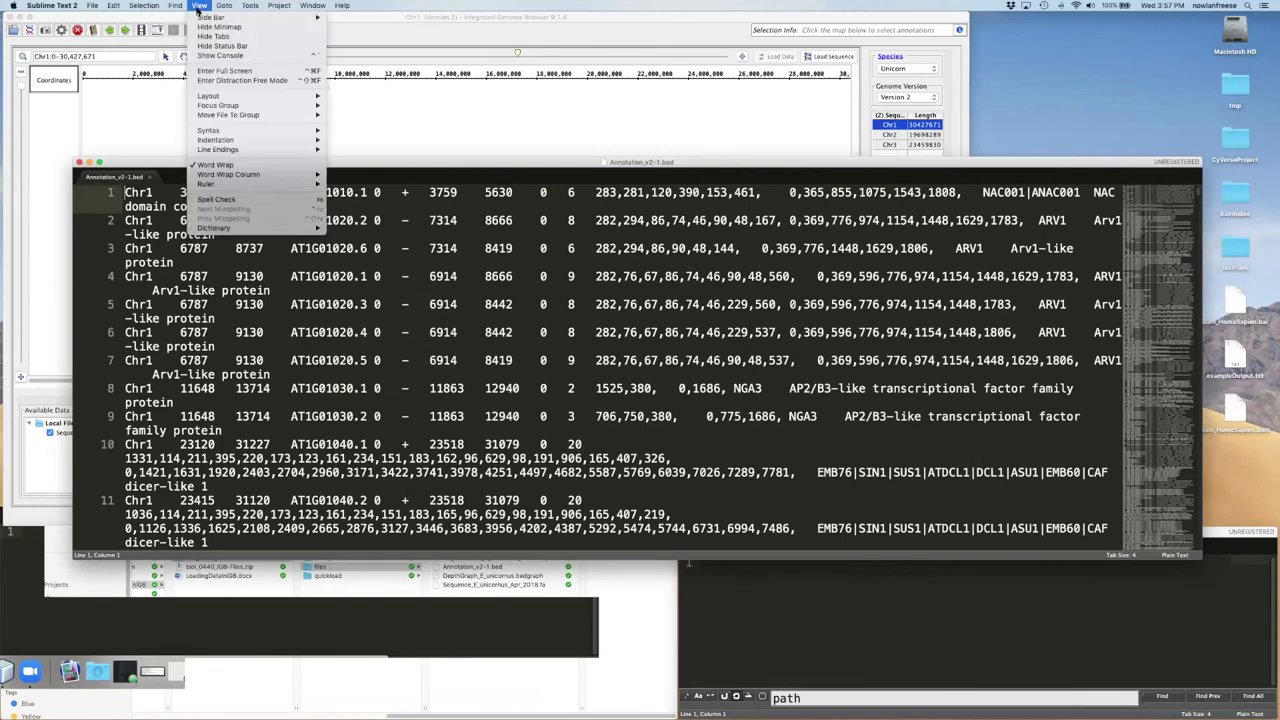
left_click(215, 164)
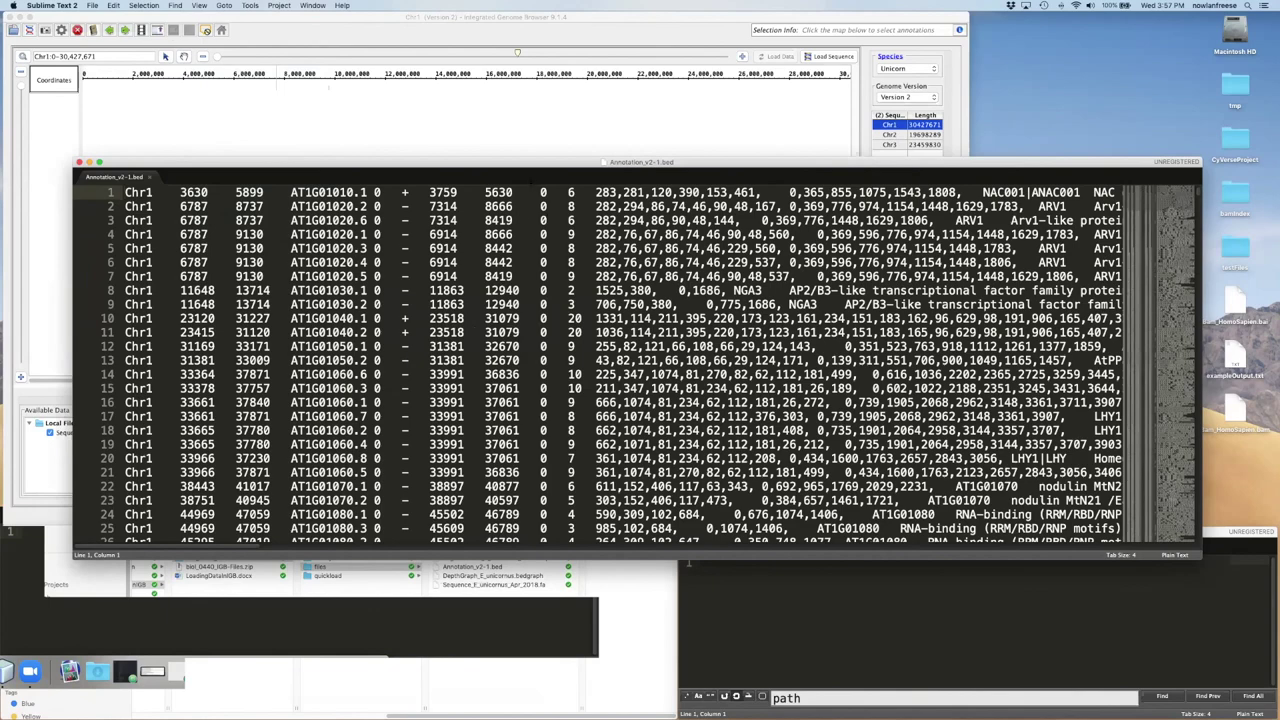
mouse_move(266, 162)
left_mouse_down()
mouse_move(238, 134)
mouse_move(207, 128)
left_mouse_up()
Highlight the chromosome, start, end and gene model name fields of the first BED record one after another
key("shift+Right")
key("shift+Right")
key("shift+Right")
key("shift+Right")
key("shift+Right")
key("shift+Right")
key("shift+Right")
key("shift+Right")
key("shift+Right")
key("shift+Right")
key("shift+Right")
key("shift+Right")
key("shift+Right")
key("shift+Right")
key("shift+Right")
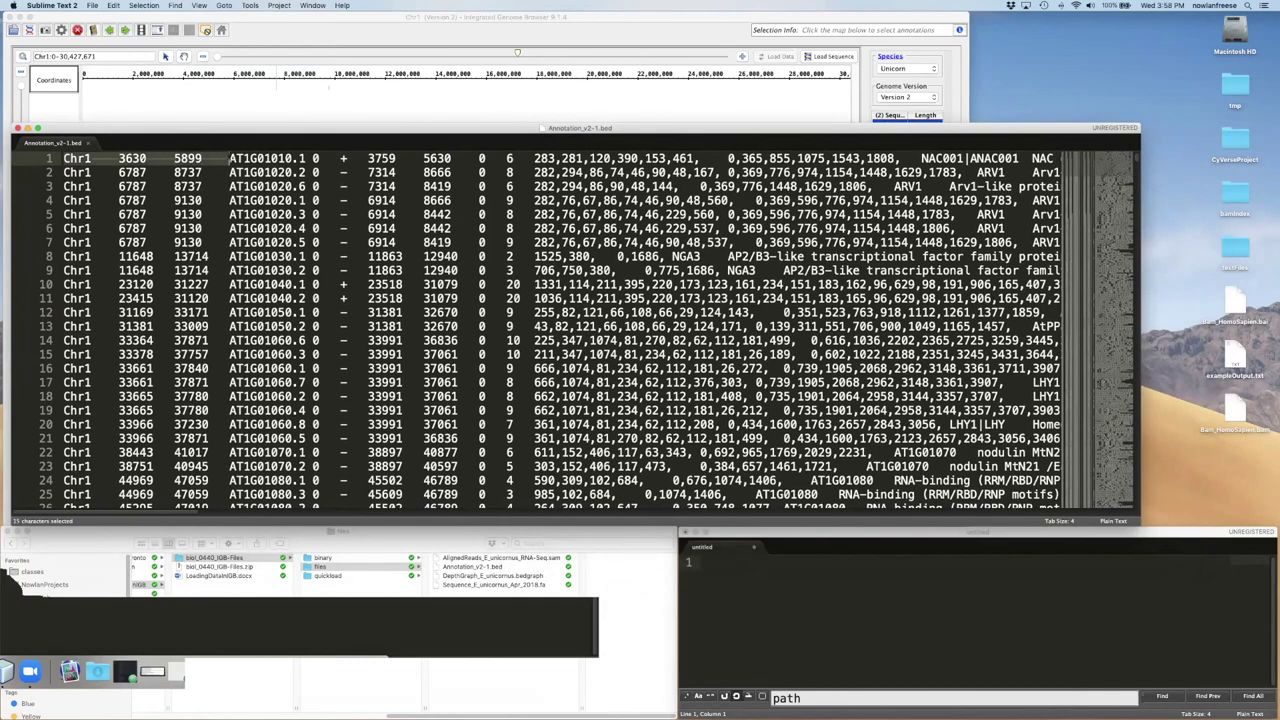
double_click(77, 159)
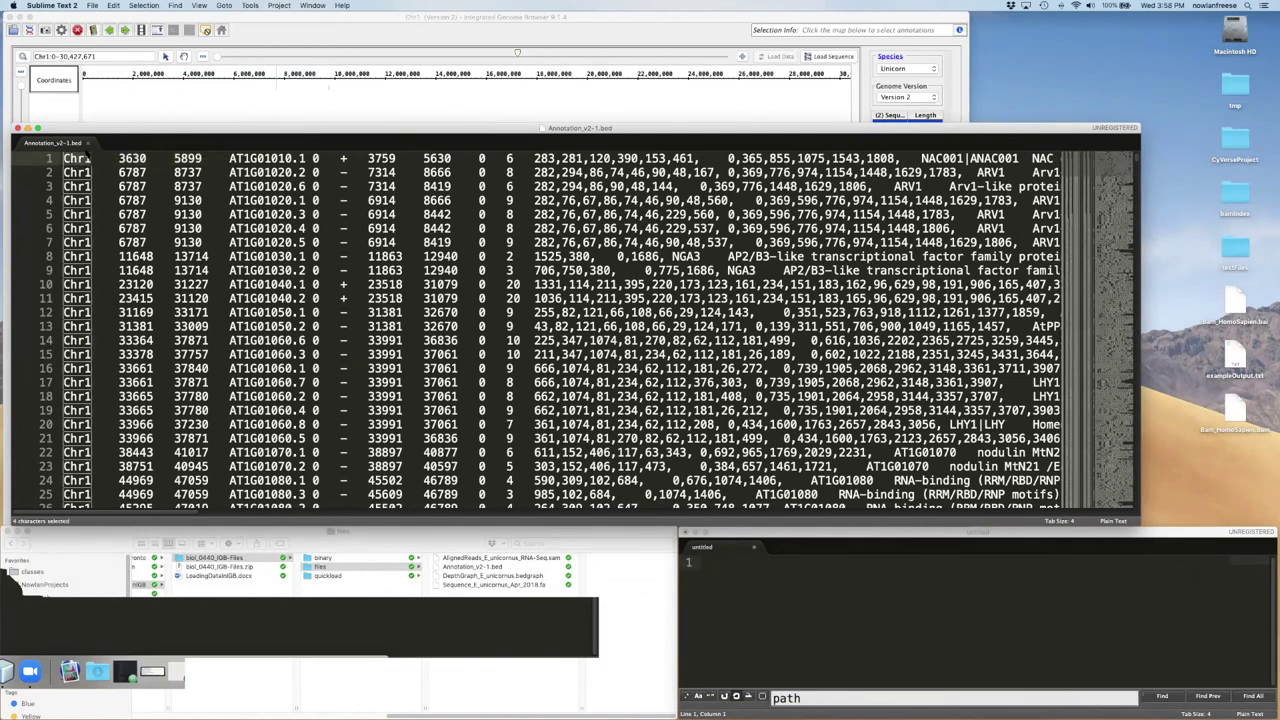
double_click(132, 159)
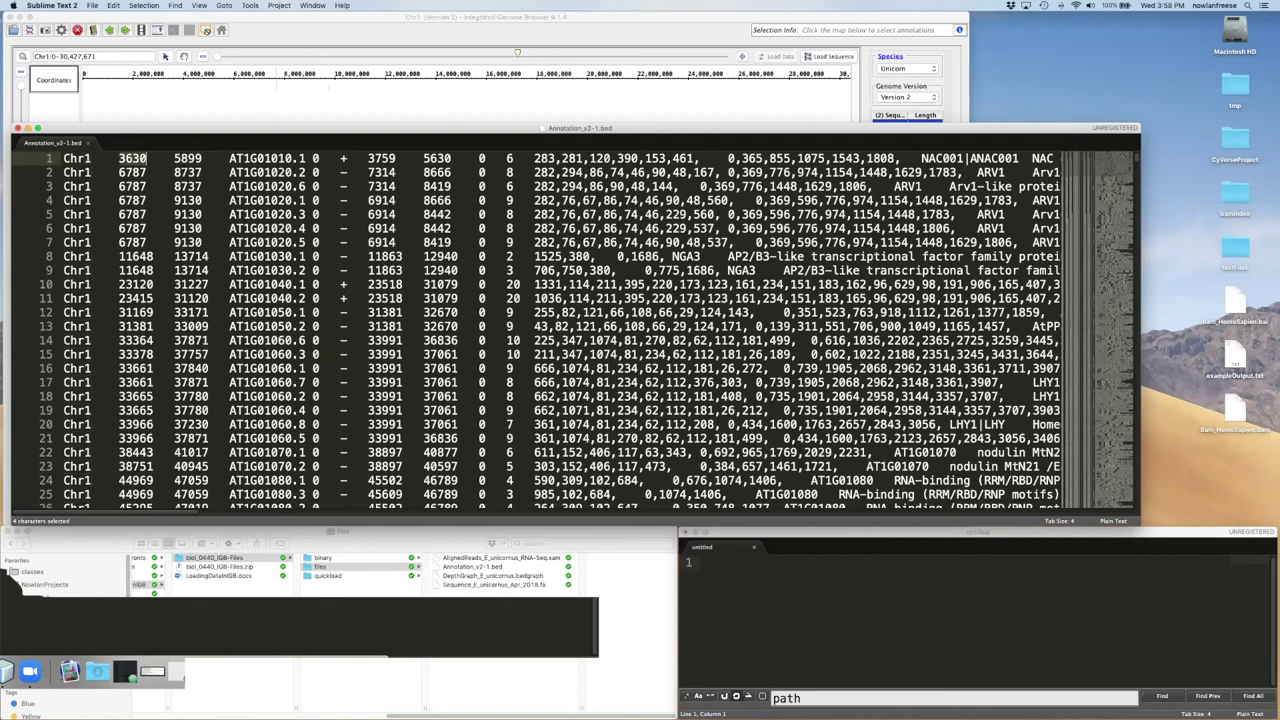
double_click(187, 159)
left_click_drag(230, 159, 318, 159)
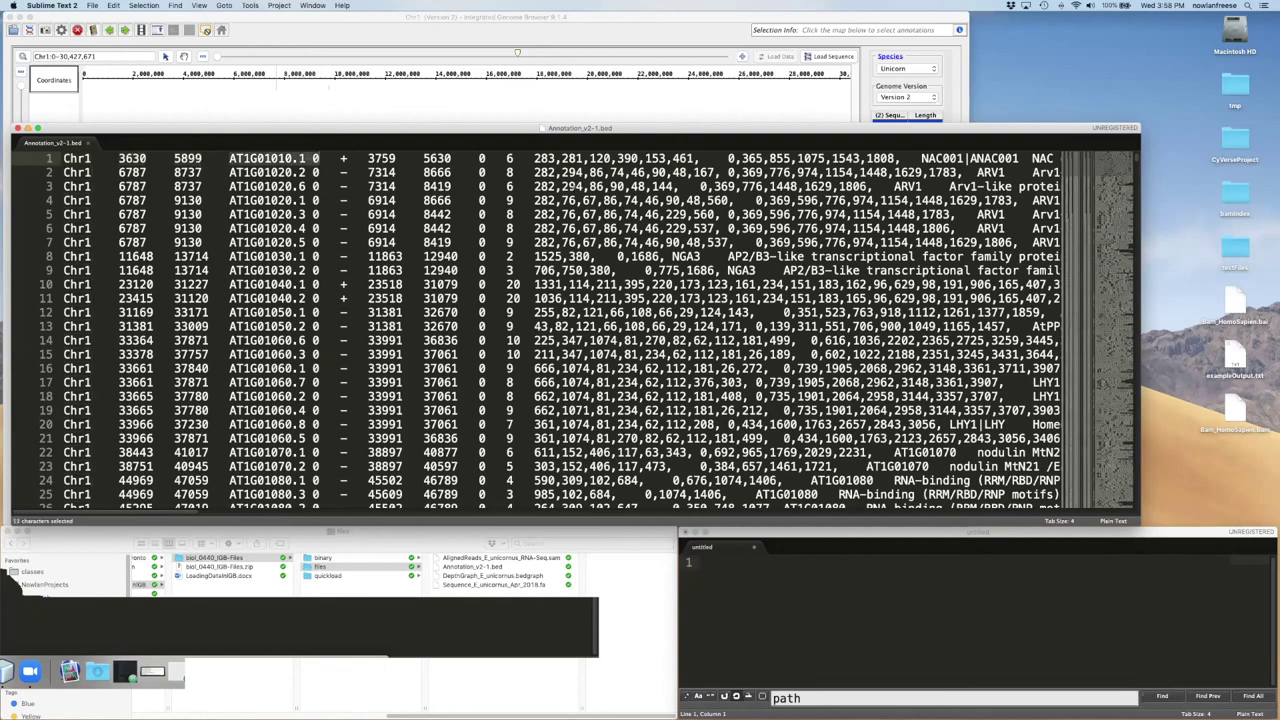
Highlight the first record's block size and block start lists and examine the gene description fields at the line ends
left_click_drag(536, 159, 897, 159)
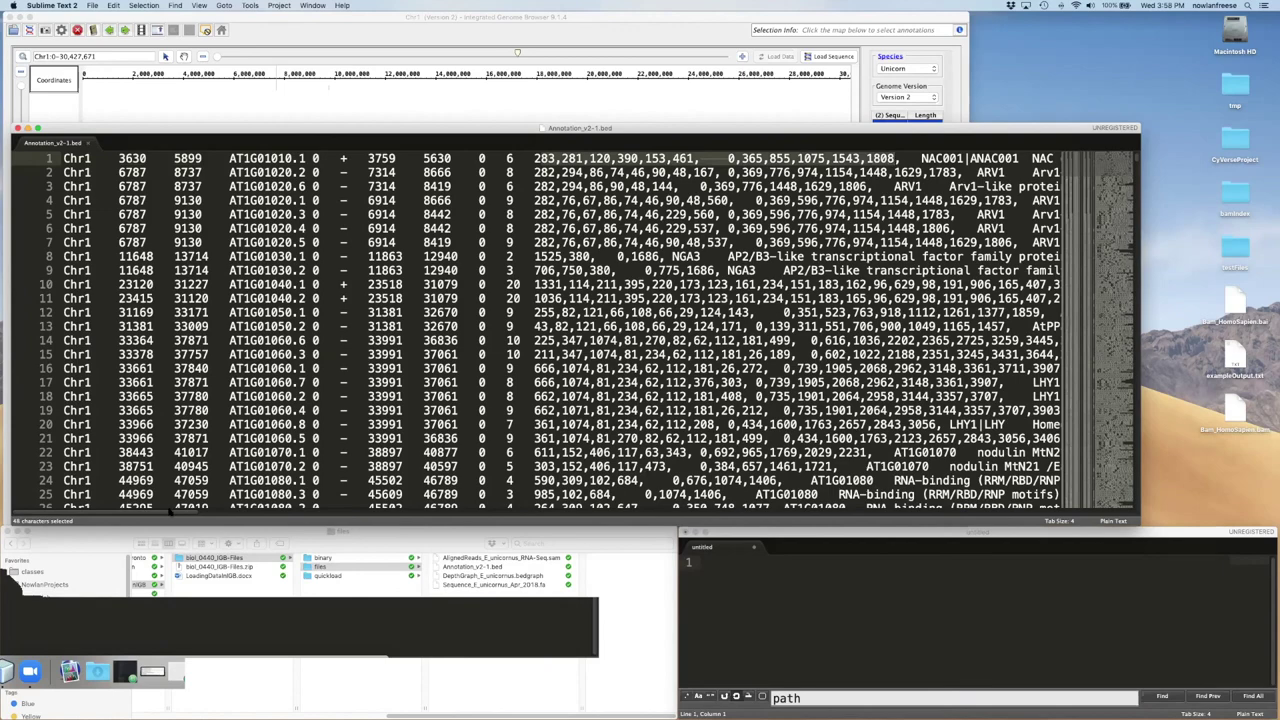
left_click_drag(172, 515, 252, 517)
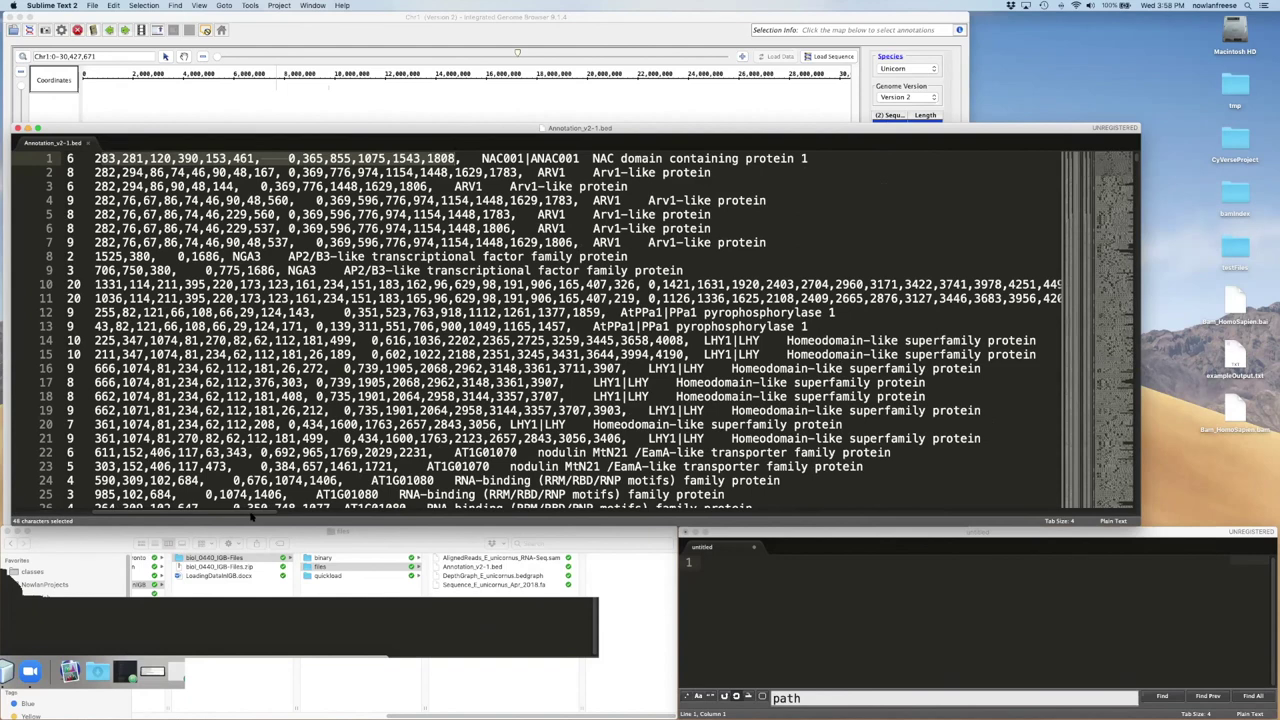
left_click_drag(252, 517, 172, 516)
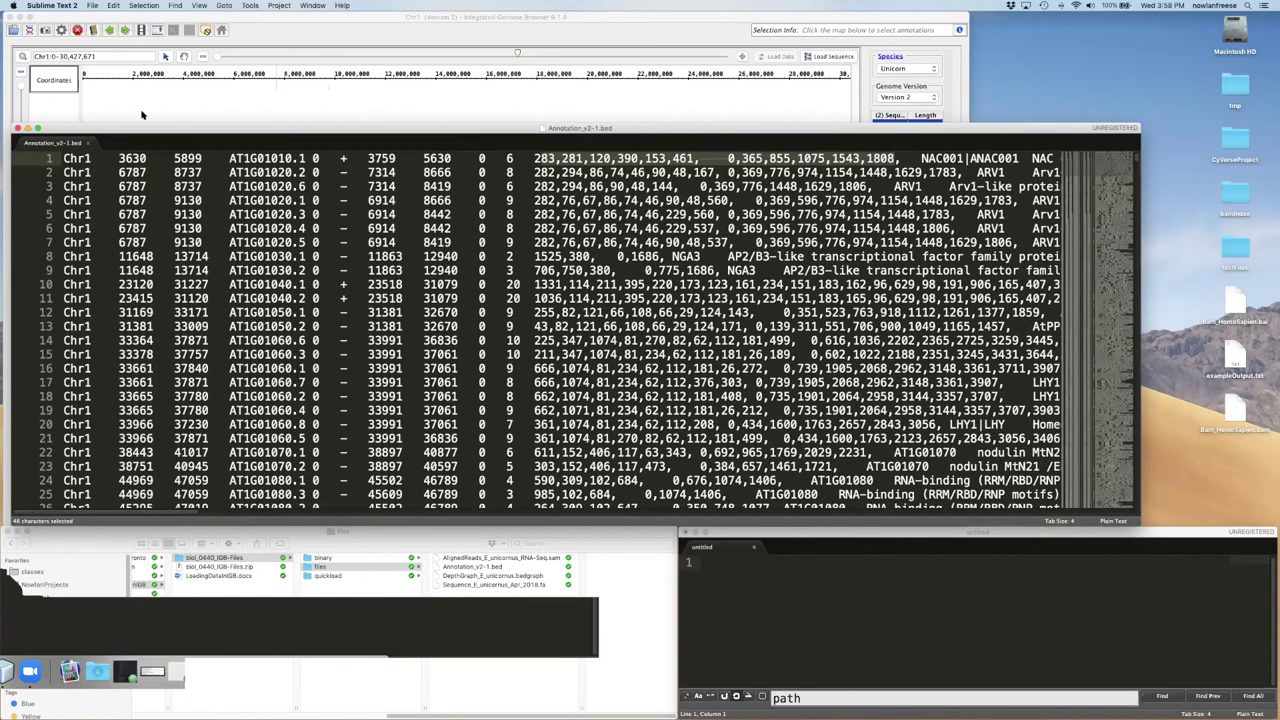
Switch to Integrated Genome Browser, open Annotation_v2-1.bed, dismiss the message permanently, and load its data for the whole of Chr1
left_click(163, 111)
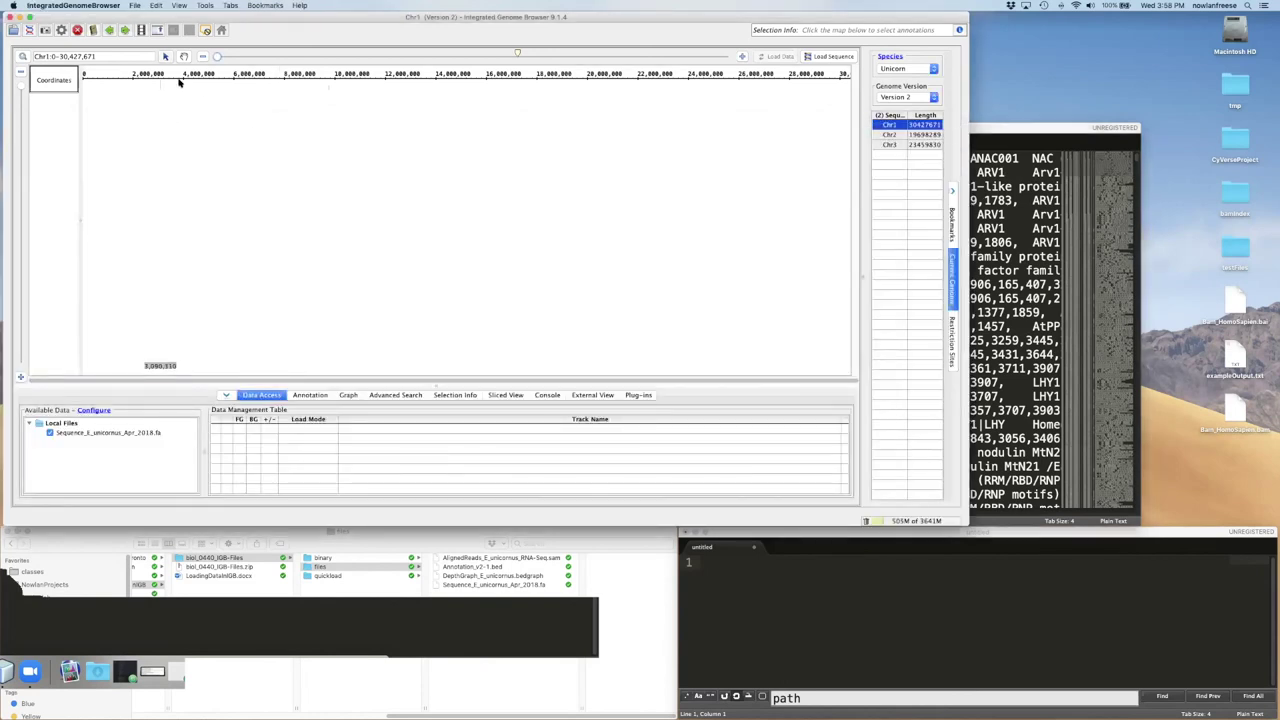
left_click(135, 6)
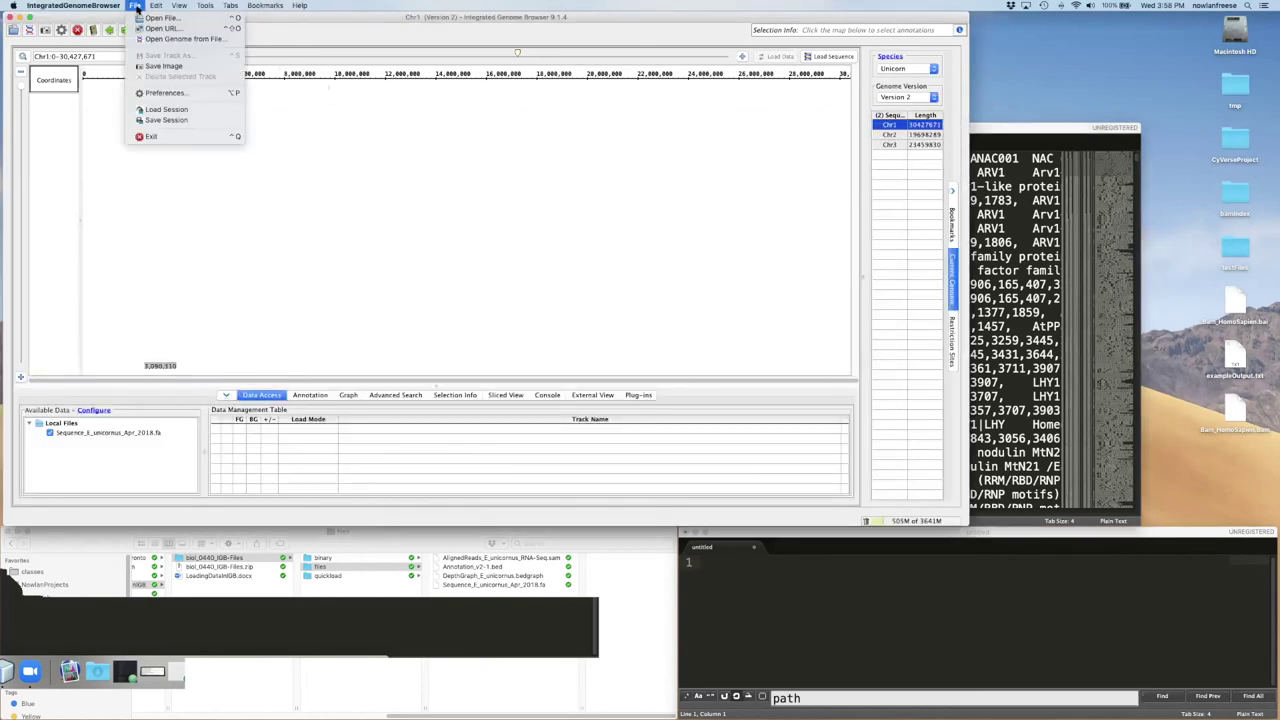
left_click(158, 18)
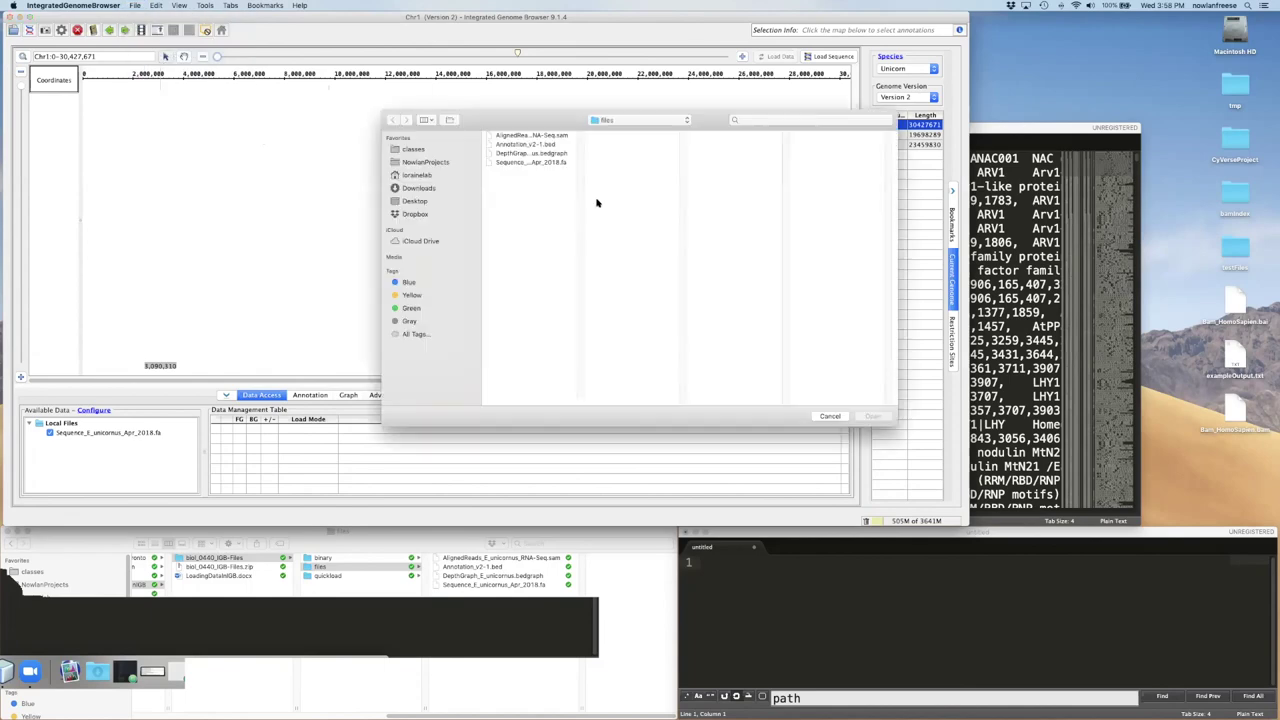
left_click(538, 145)
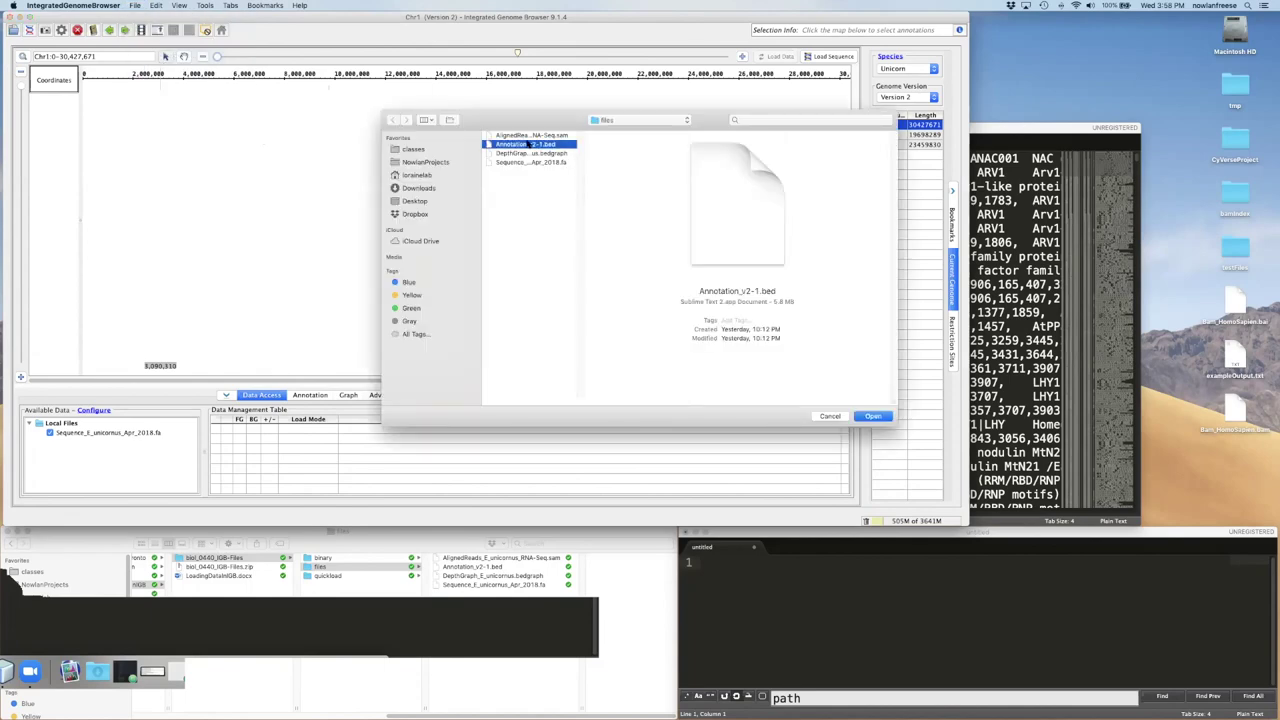
left_click(873, 416)
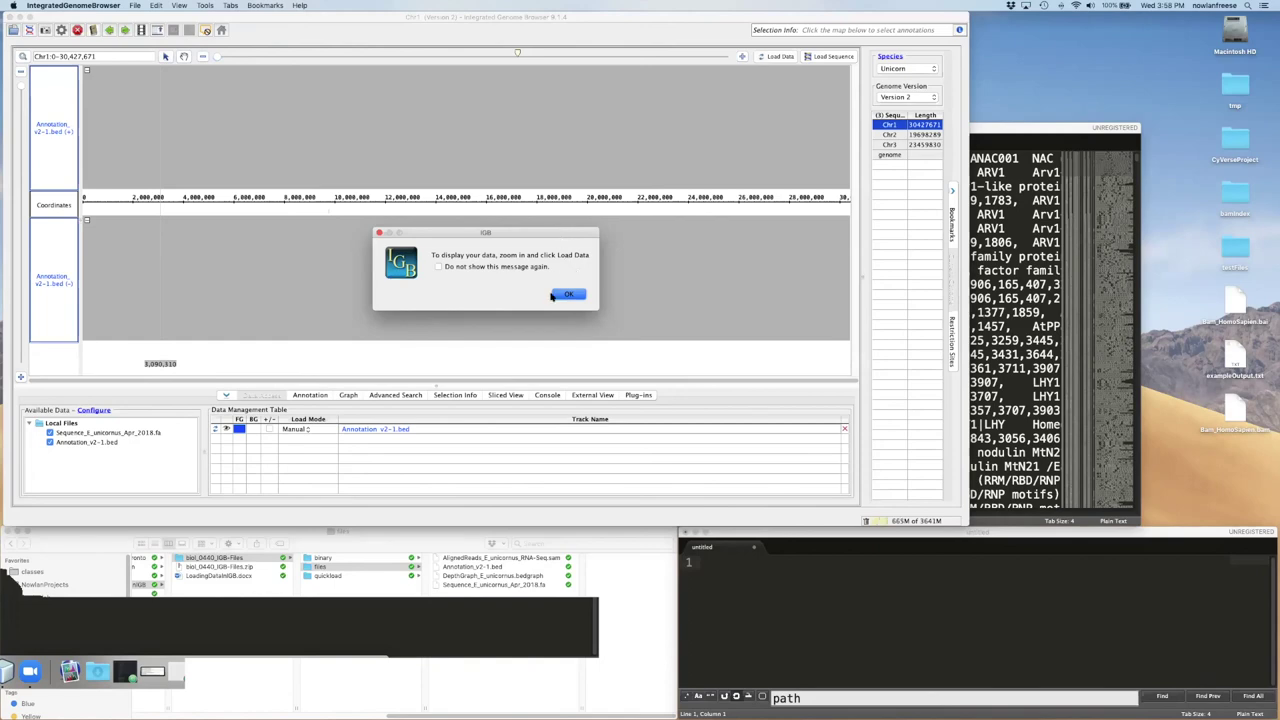
left_click(488, 268)
left_click(576, 294)
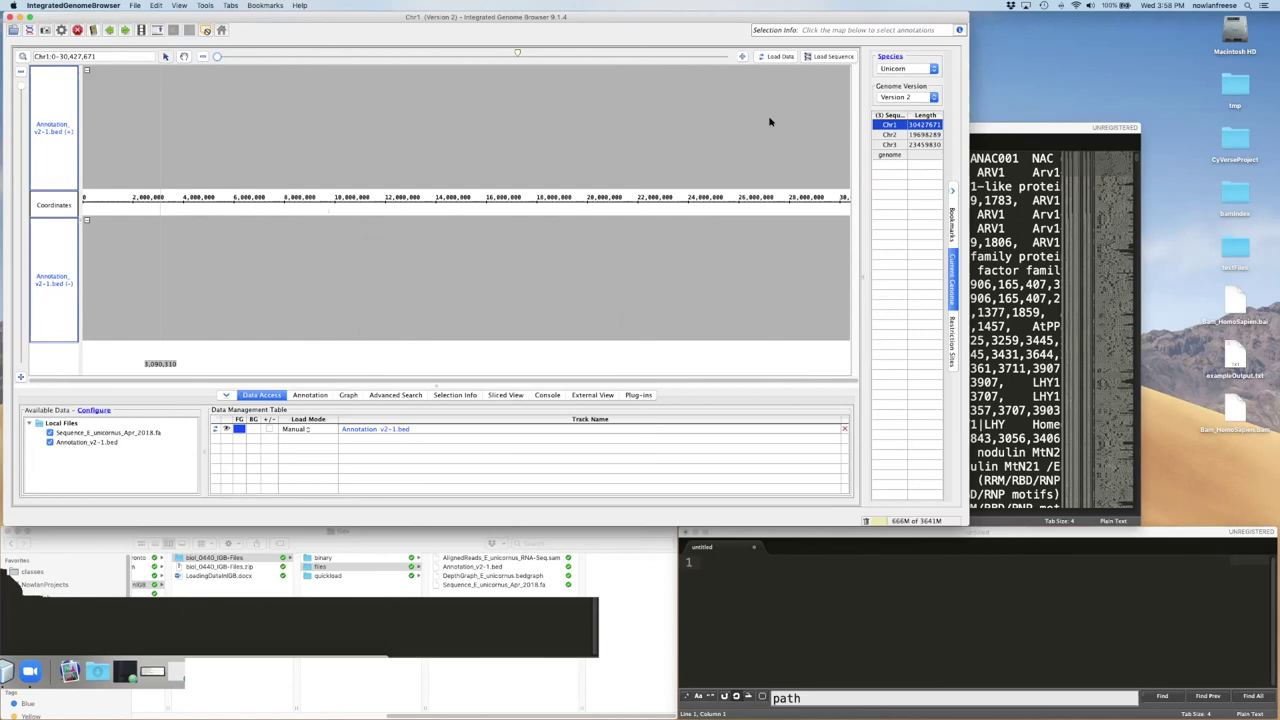
left_click(776, 57)
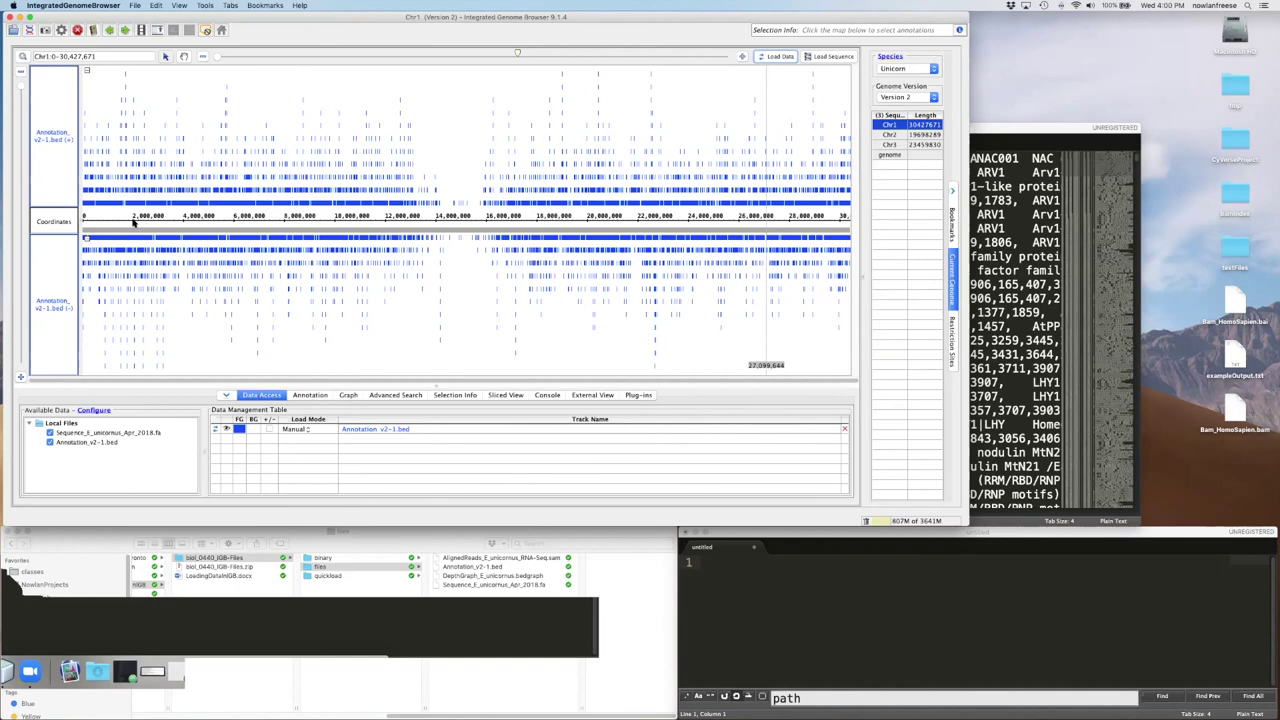
Open AlignedReads_E_unicornus_RNA-Seq.sam from the files folder as a new track
left_click_drag(128, 220, 75, 222)
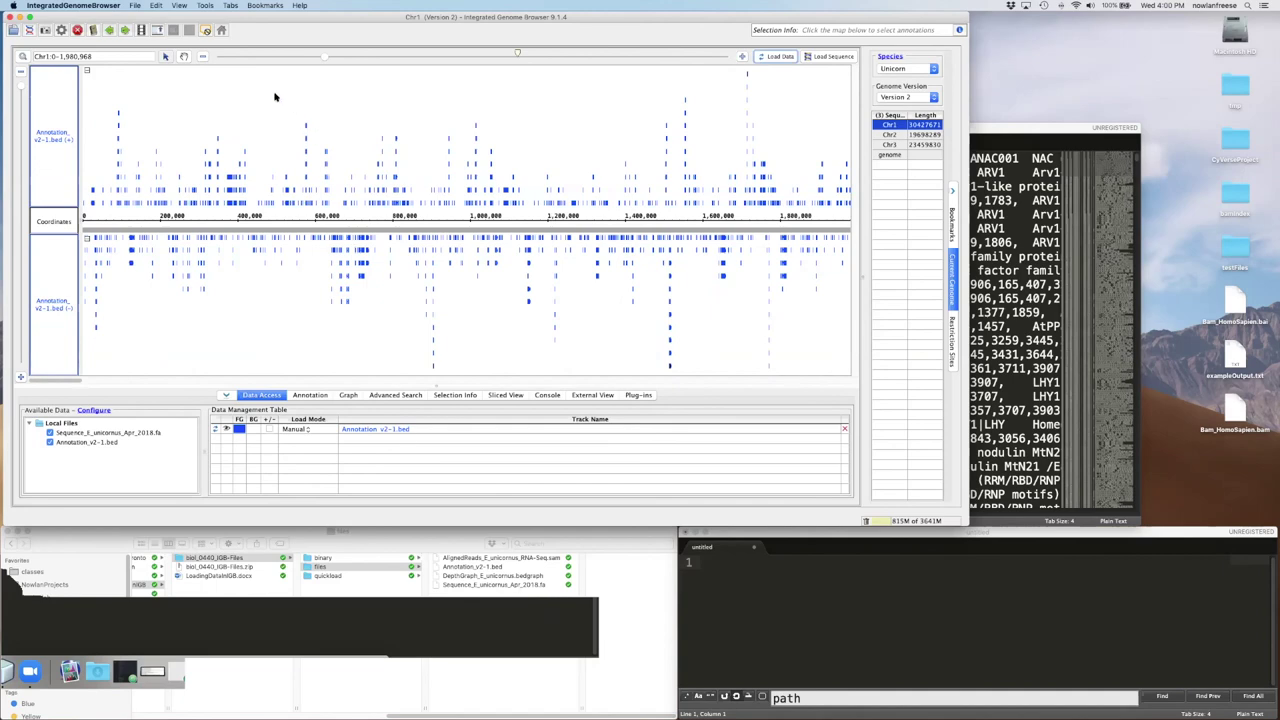
left_click(136, 6)
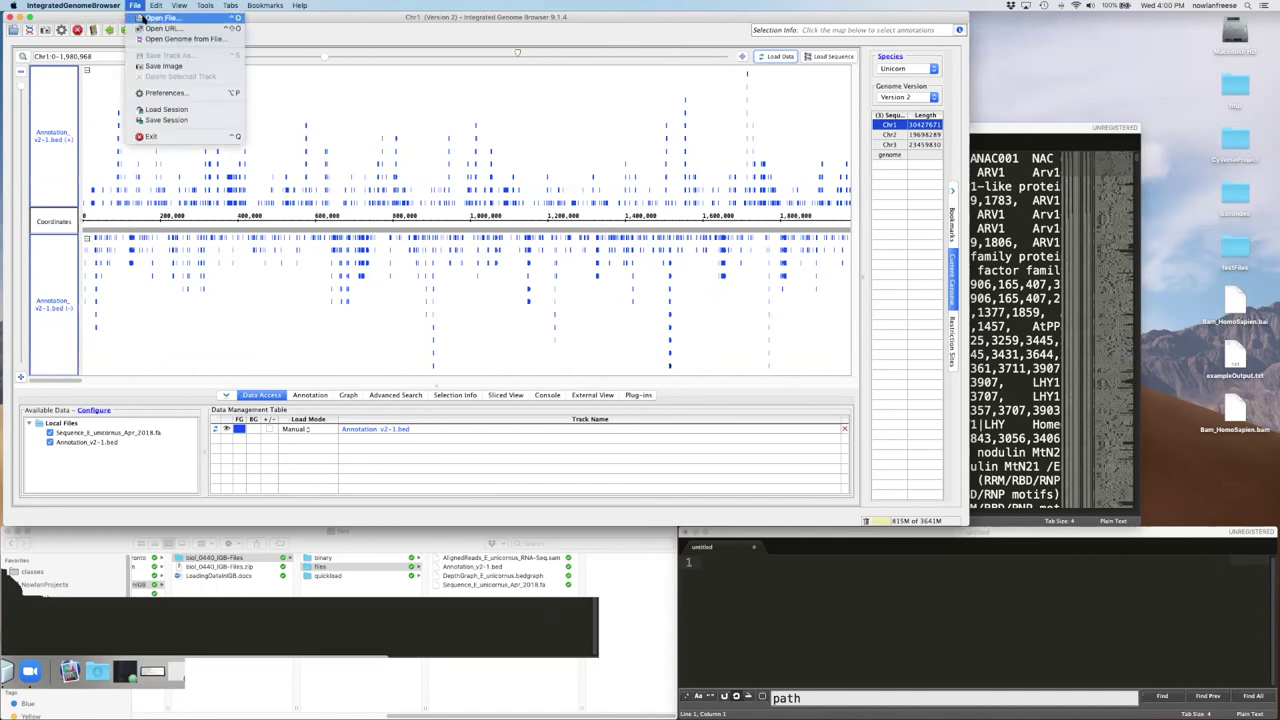
left_click(150, 18)
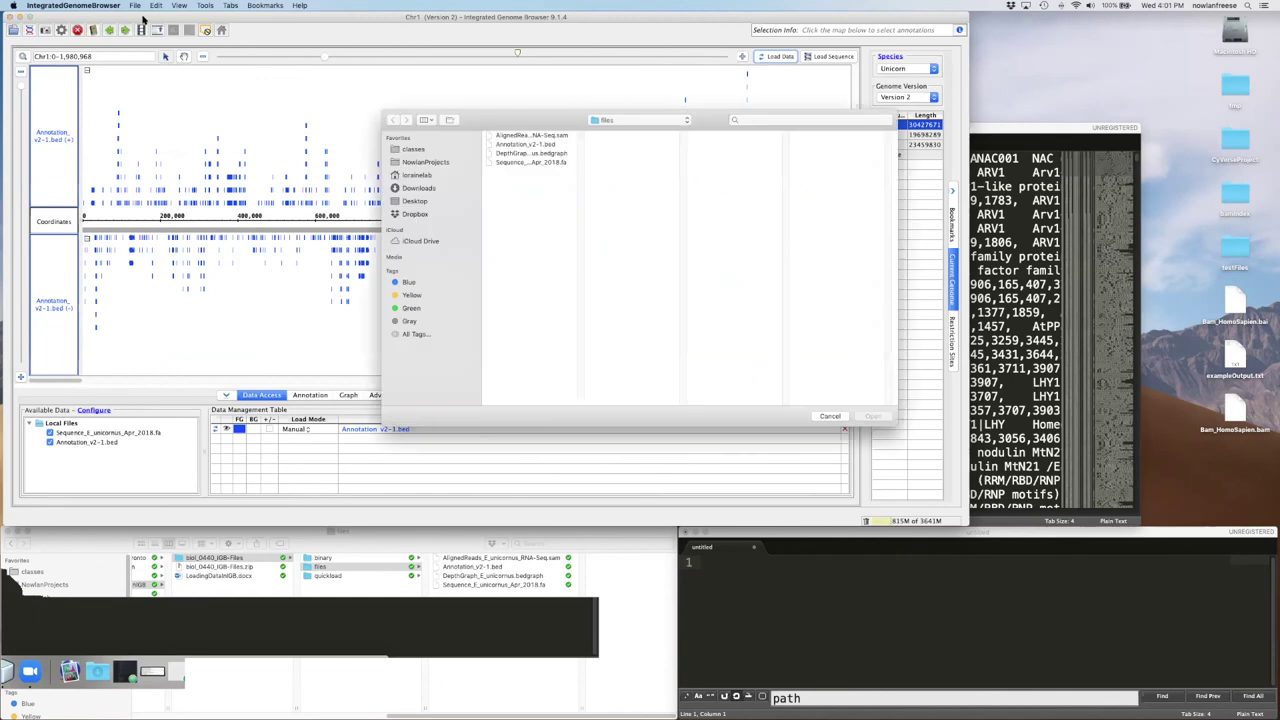
left_click_drag(584, 401, 663, 401)
left_click(590, 137)
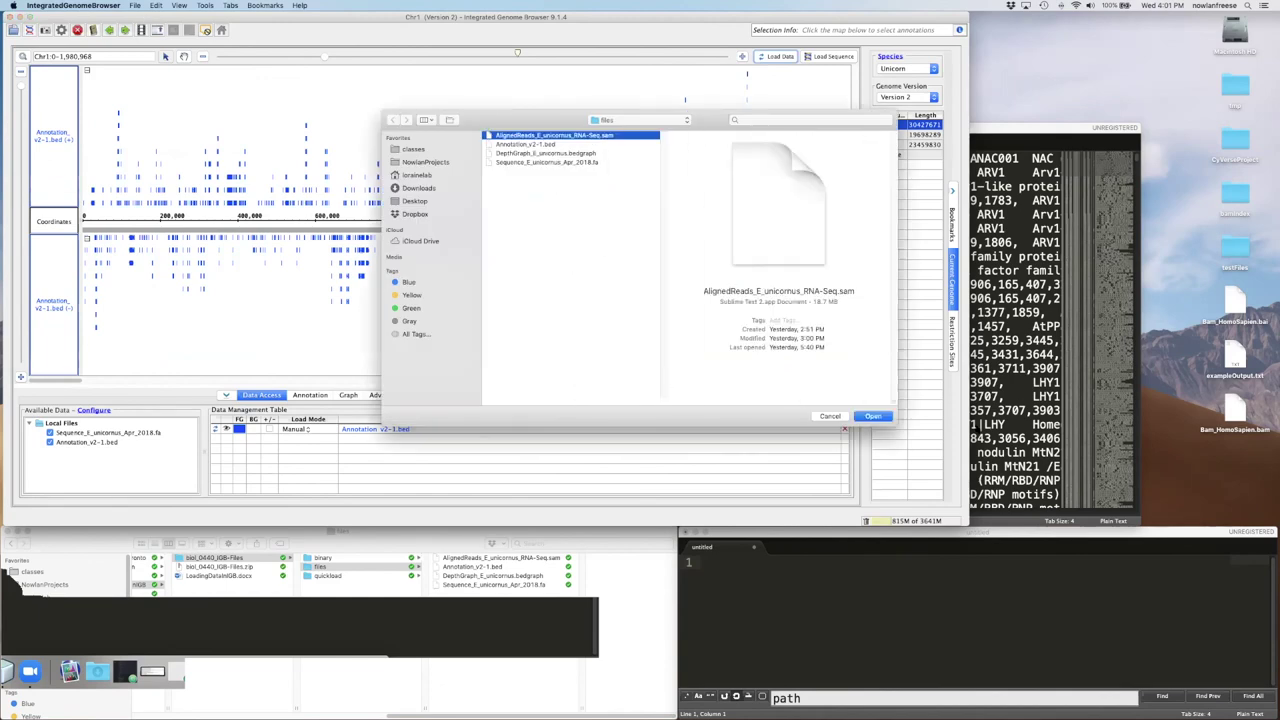
left_click(875, 417)
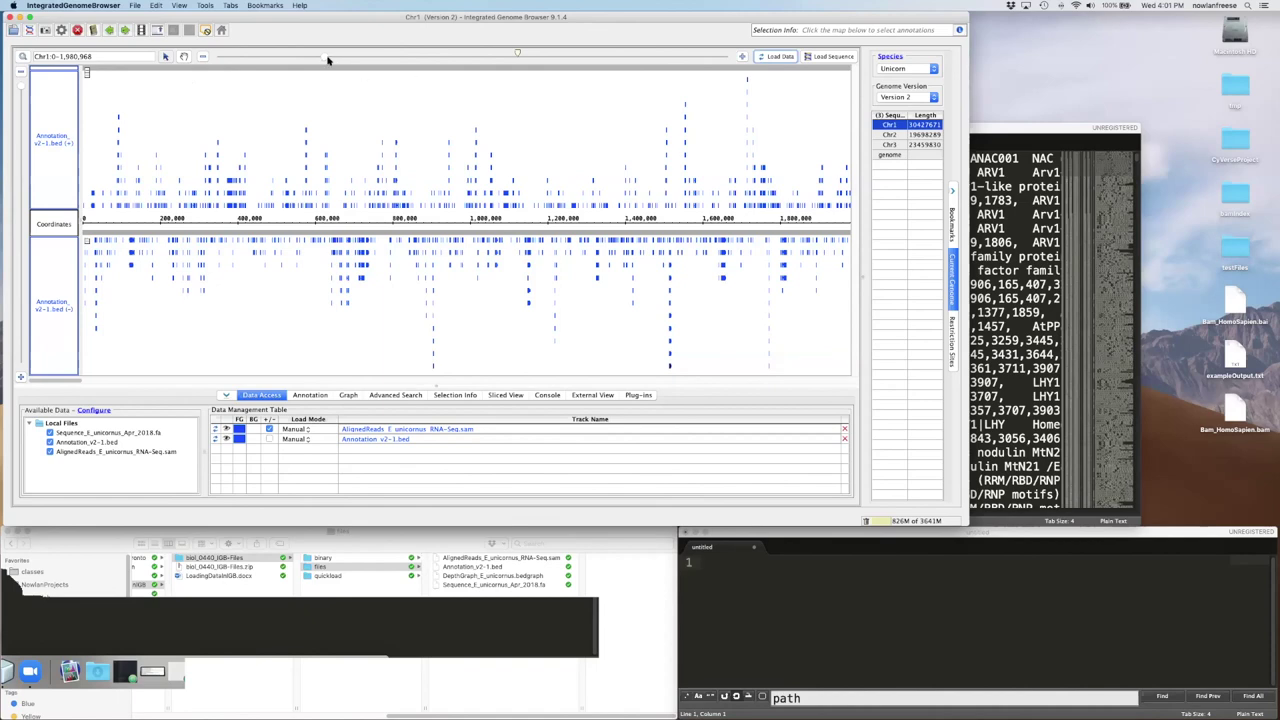
Load the aligned reads data for the region Chr1:0-243,751
left_click_drag(177, 225, 78, 220)
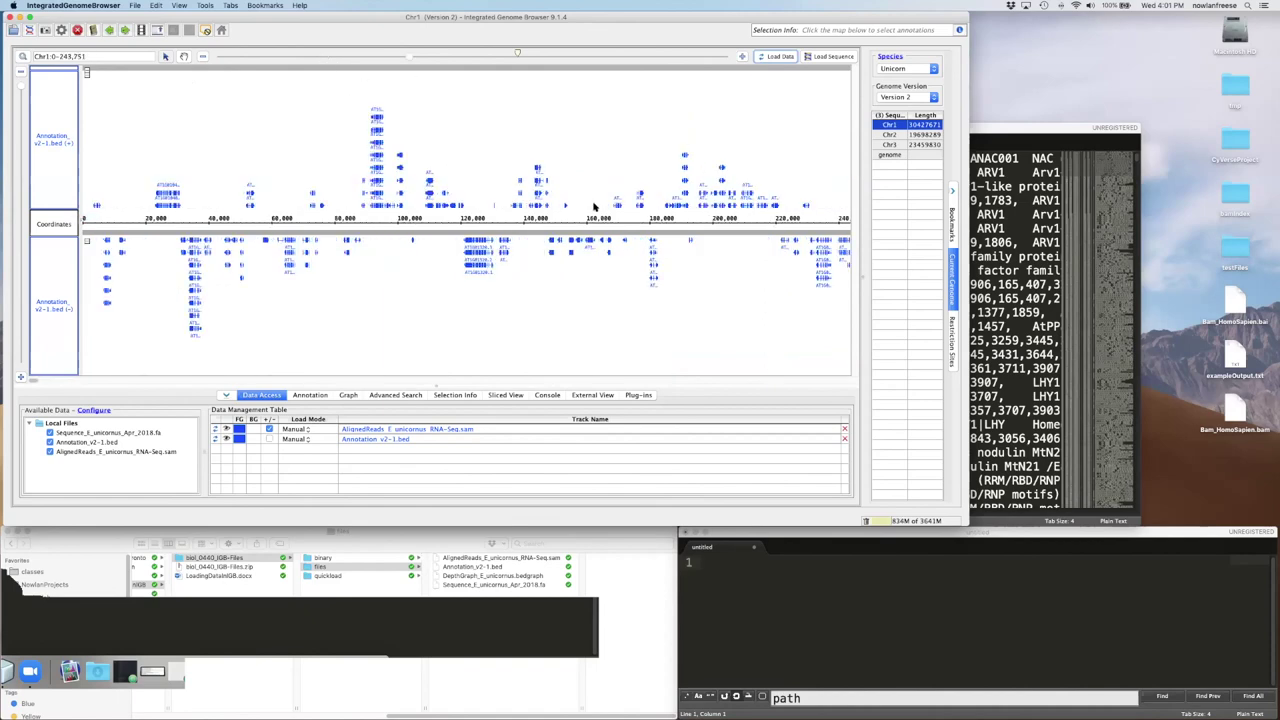
left_click(775, 57)
left_click(776, 57)
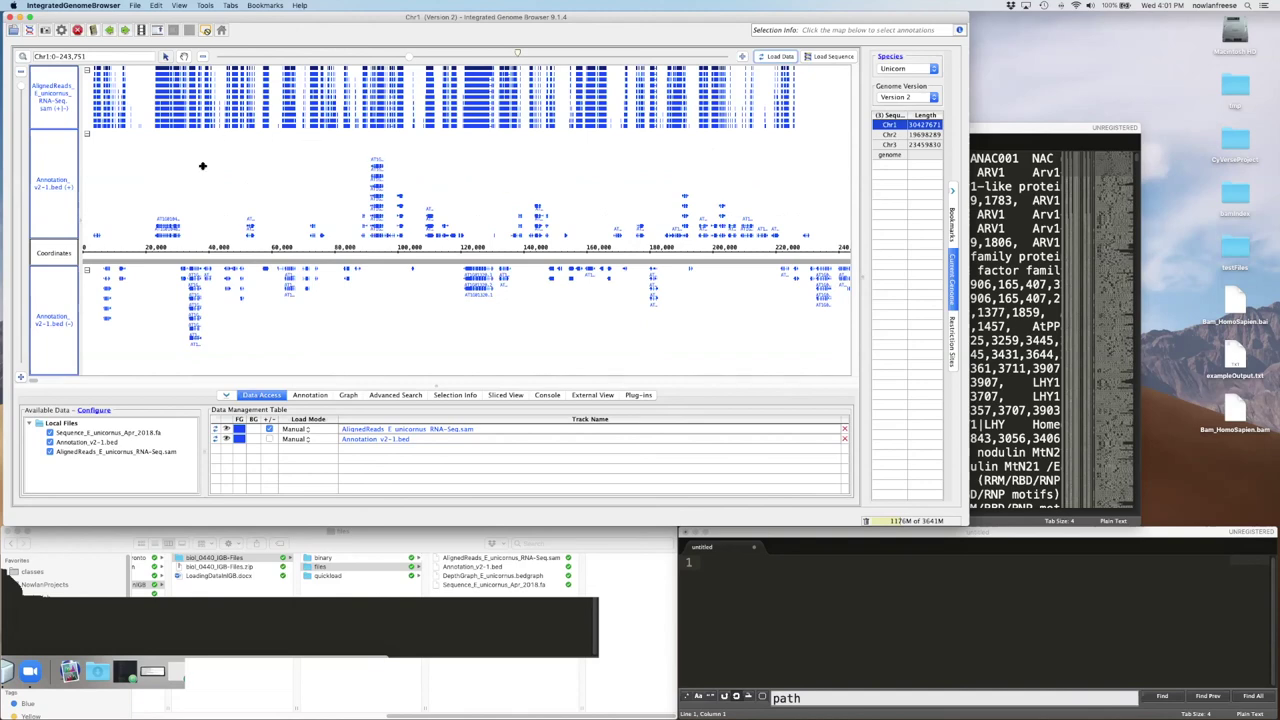
Change the foreground color of the AlignedReads_E_unicornus_RNA-Seq.sam track to purple and deselect the track
left_click(65, 122)
left_click(304, 397)
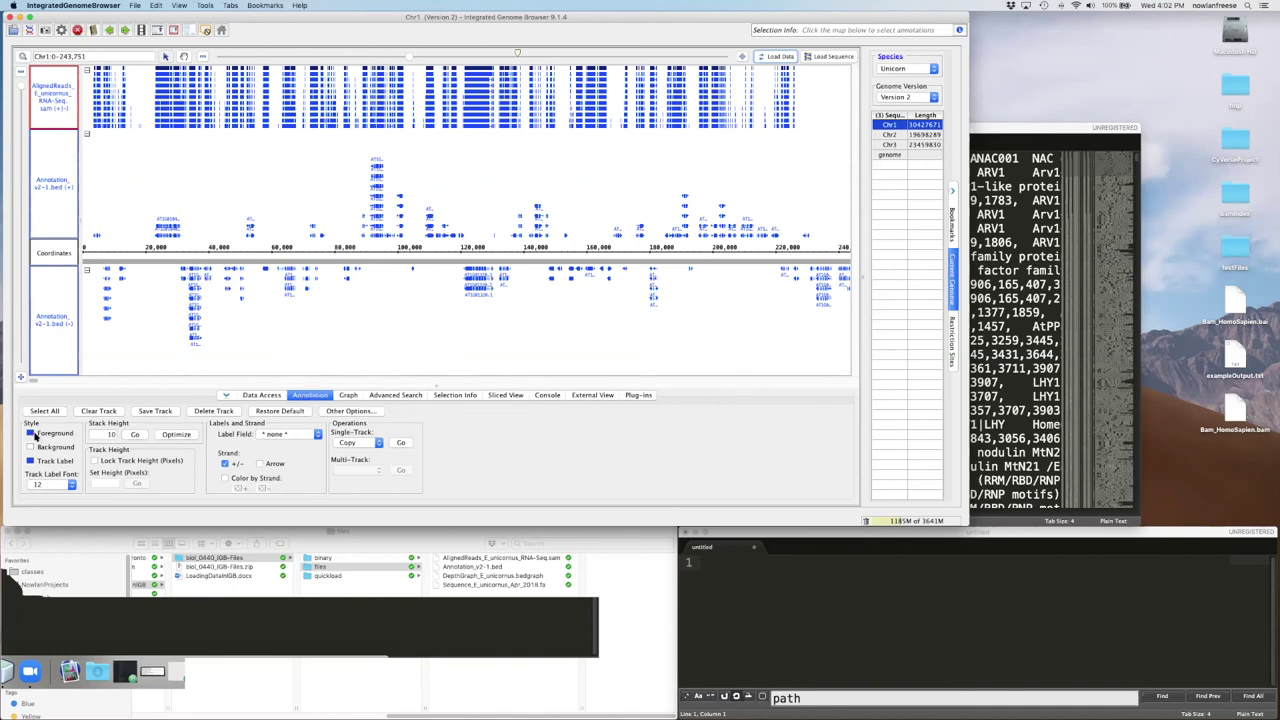
left_click(30, 434)
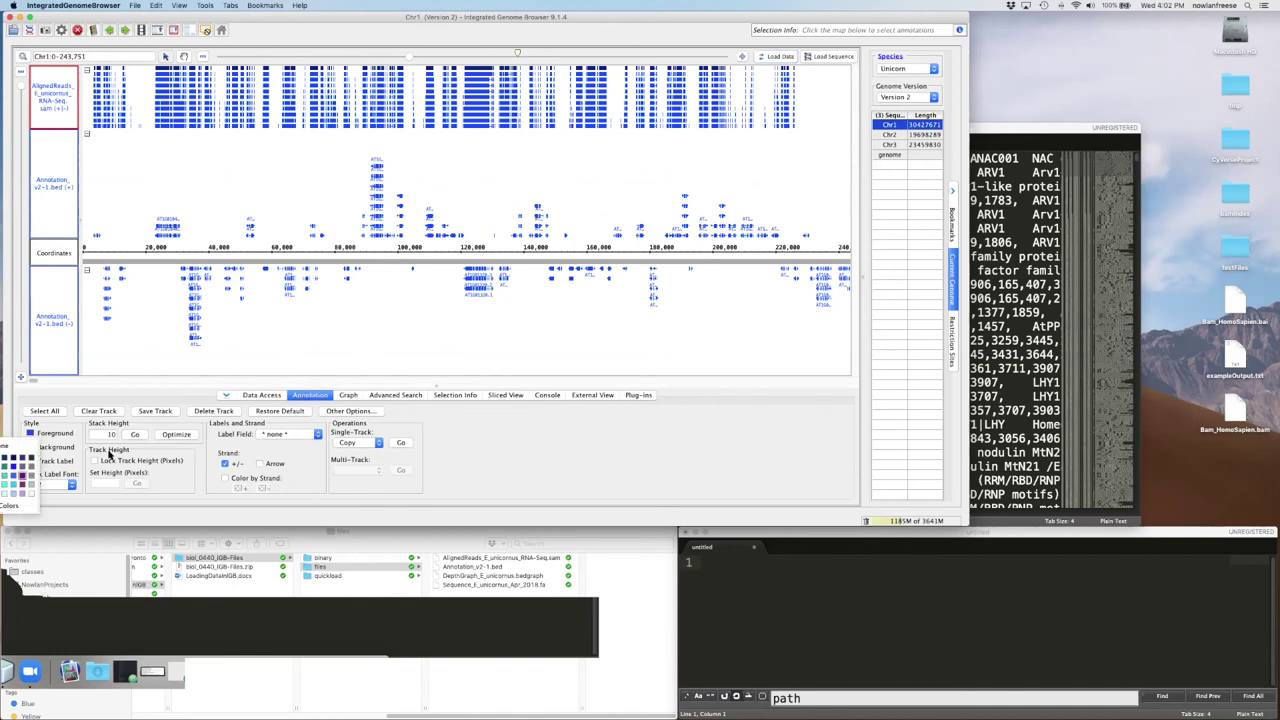
left_click(21, 477)
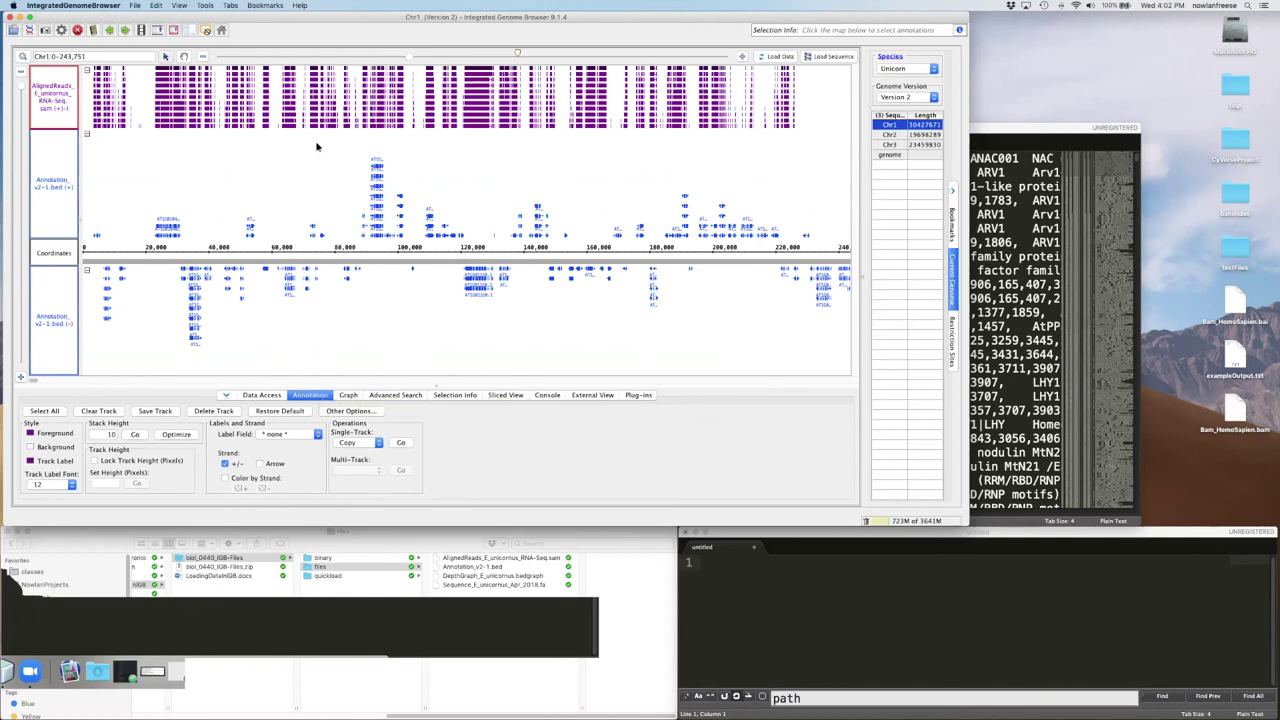
left_click(223, 150)
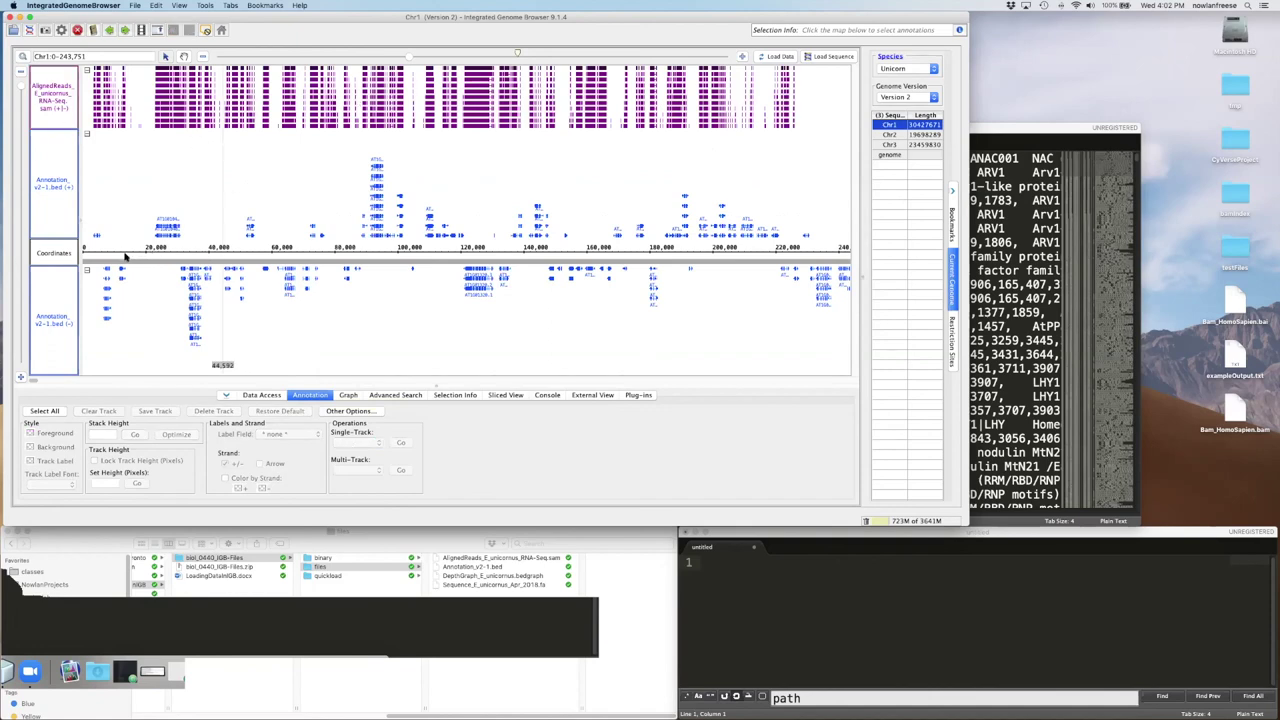
Optimize the stack height of the aligned reads track for the region Chr1:6,674-9,370
left_click_drag(103, 254, 120, 254)
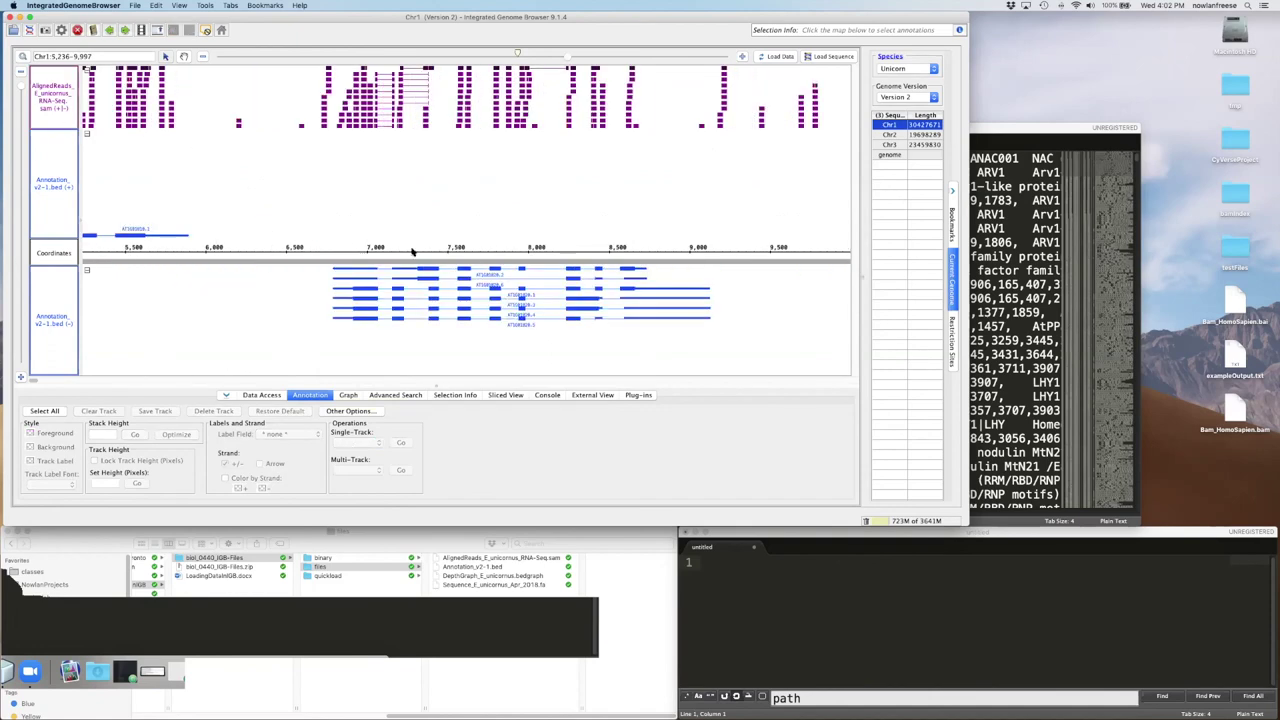
left_click_drag(320, 253, 756, 253)
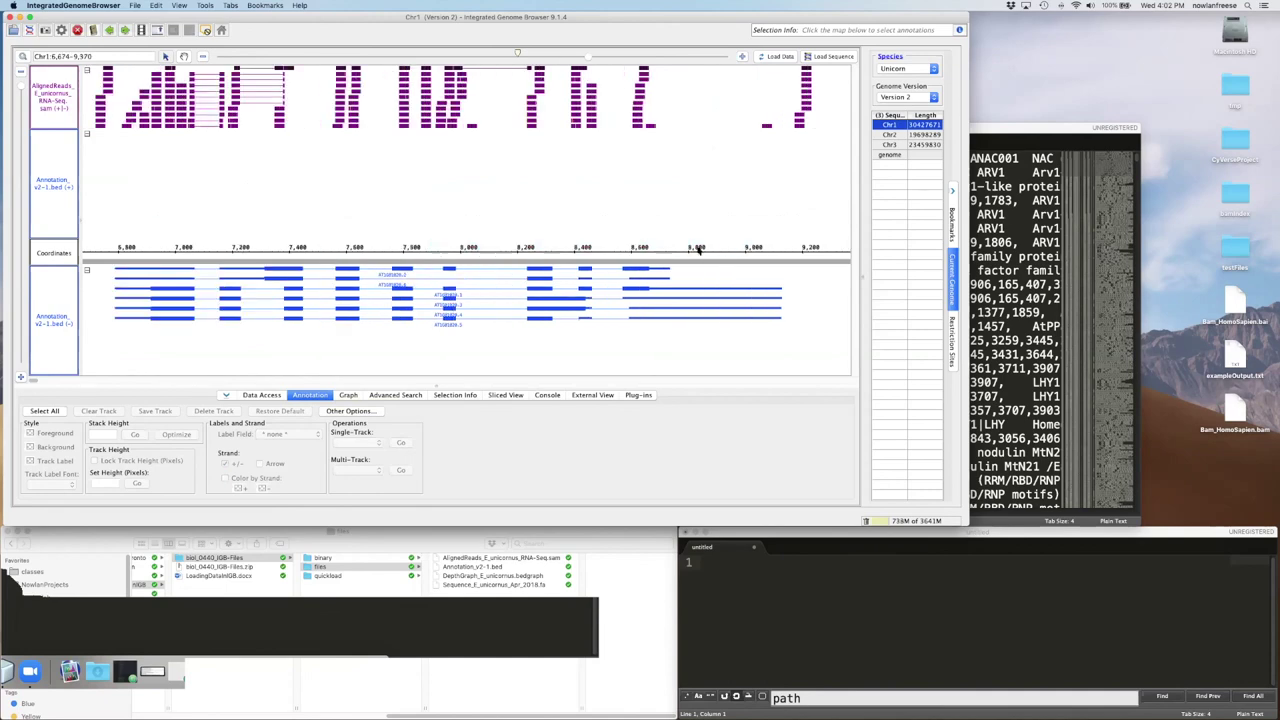
left_click(57, 107)
right_click(57, 107)
left_click(65, 121)
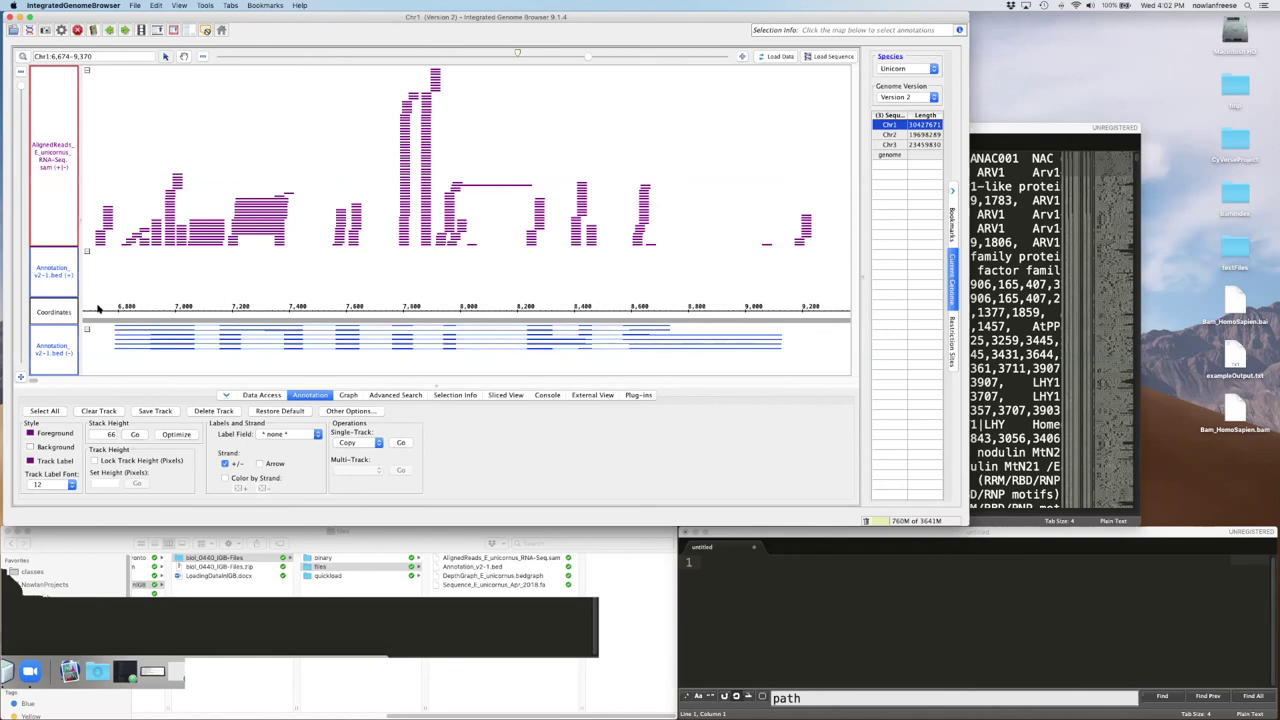
Combine the plus and minus strands of Annotation_v2-1.bed into a single track
left_click(65, 348)
left_click(260, 395)
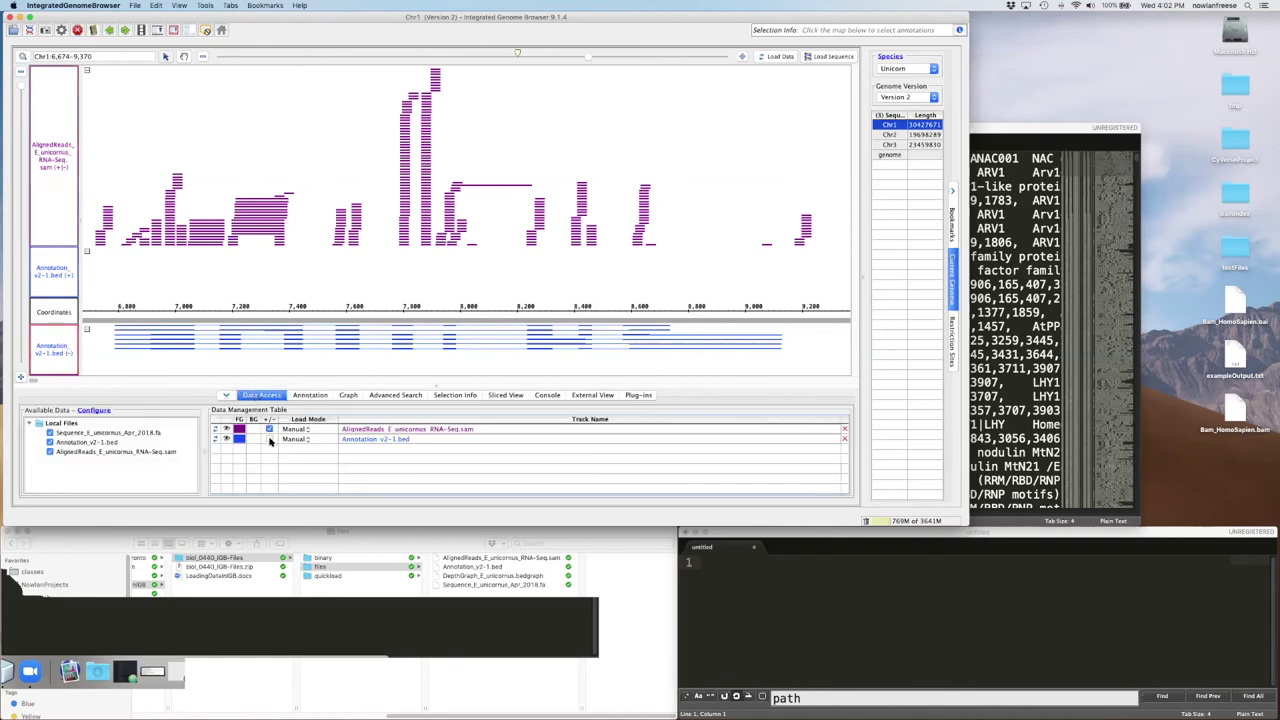
left_click(269, 439)
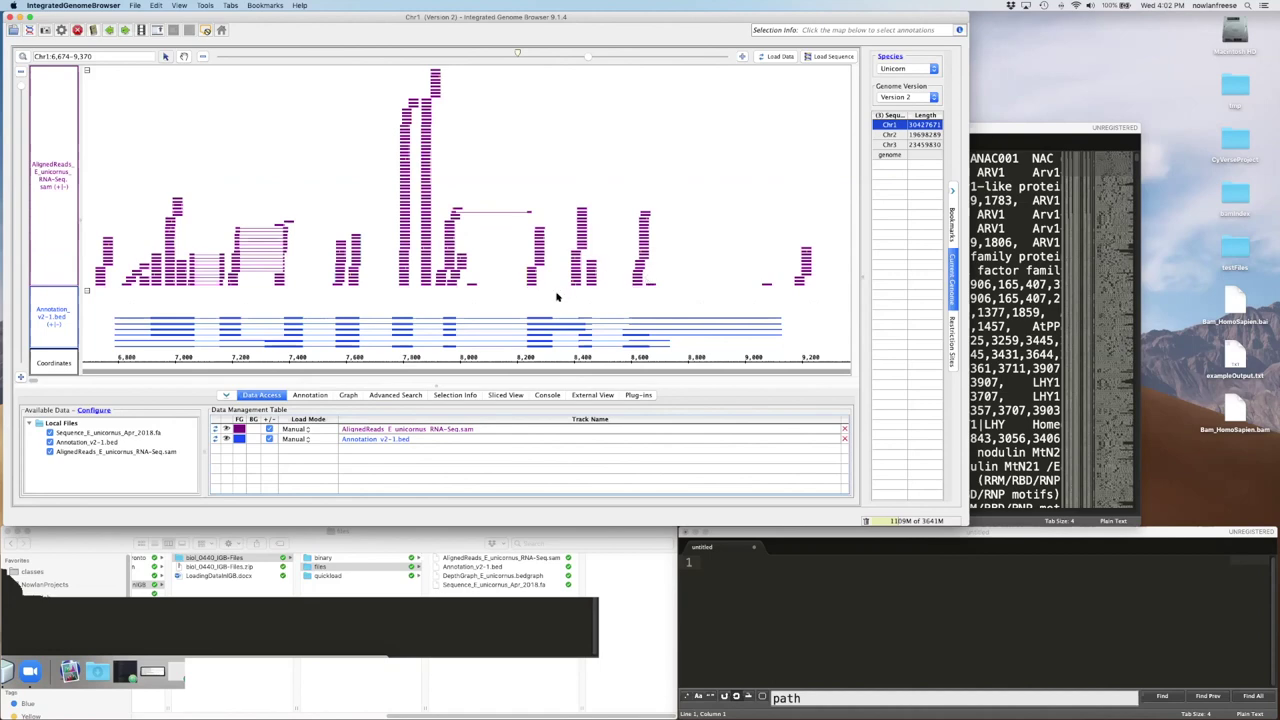
Zoom in on Chr1:7,140-7,467 and compare the spliced aligned reads with the annotated gene models
left_click_drag(222, 357, 316, 357)
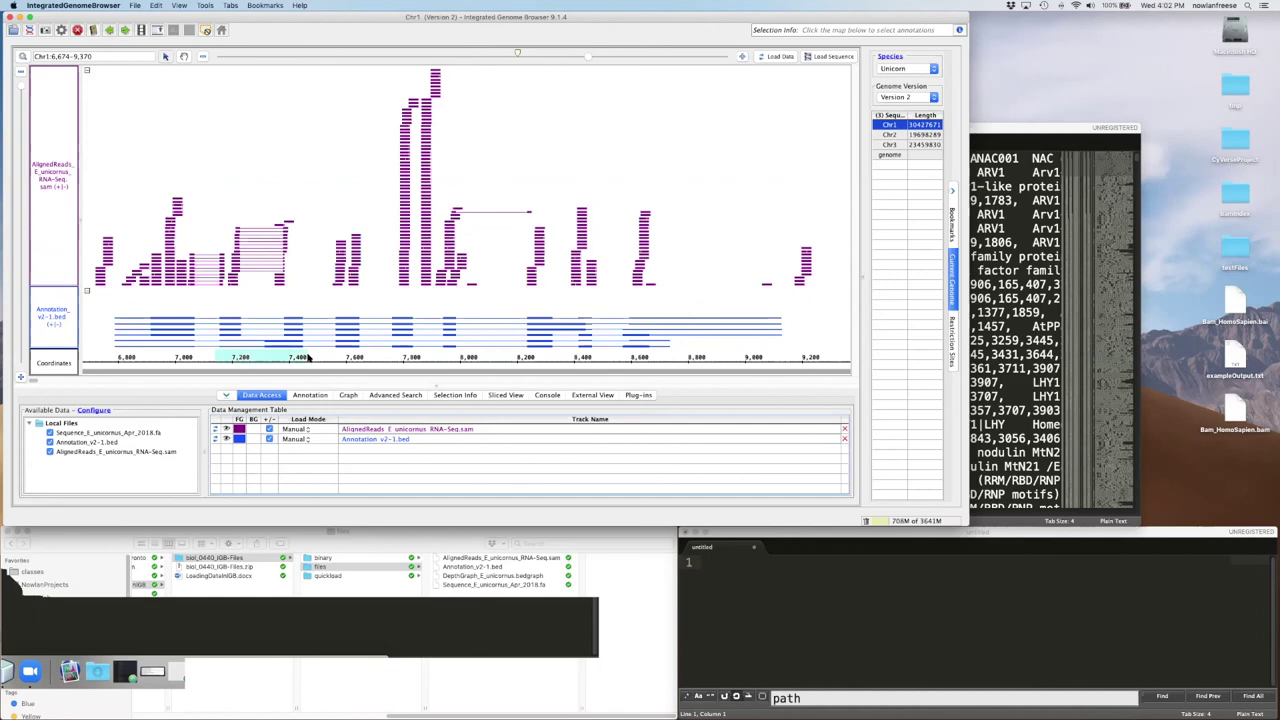
left_click_drag(22, 90, 14, 203)
scroll(386, 240, "up", 10)
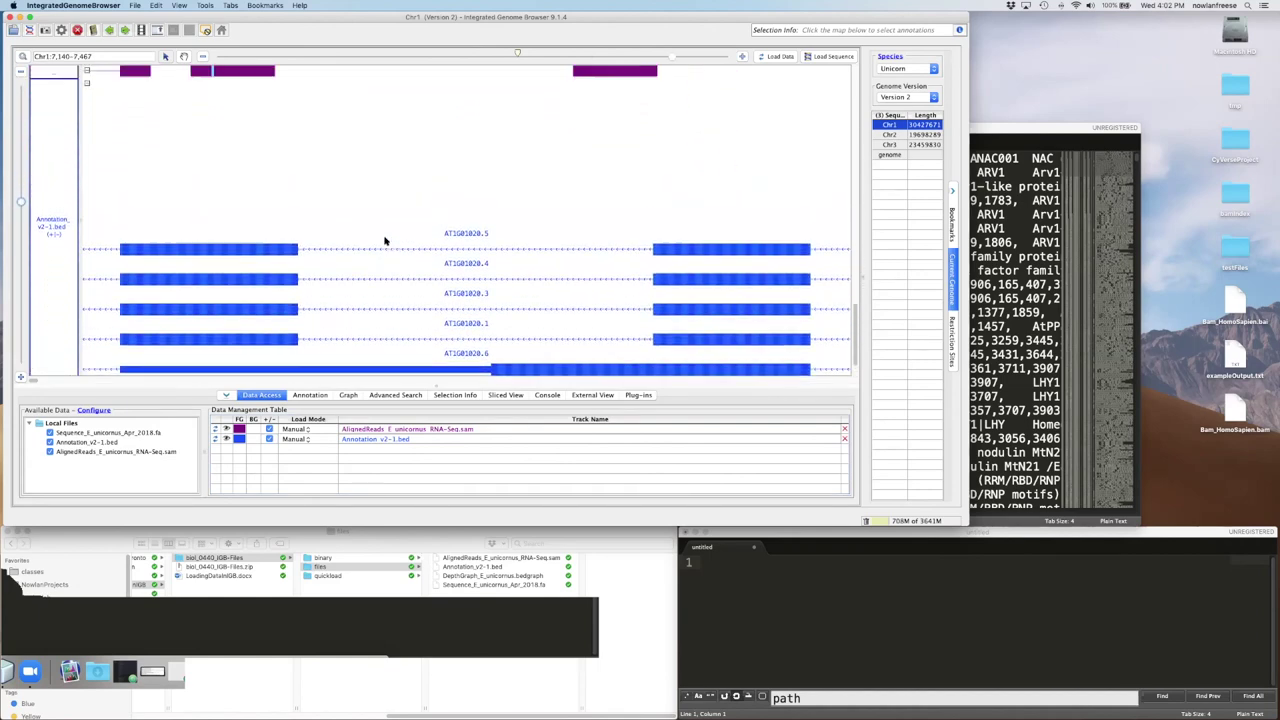
scroll(380, 248, "up", 10)
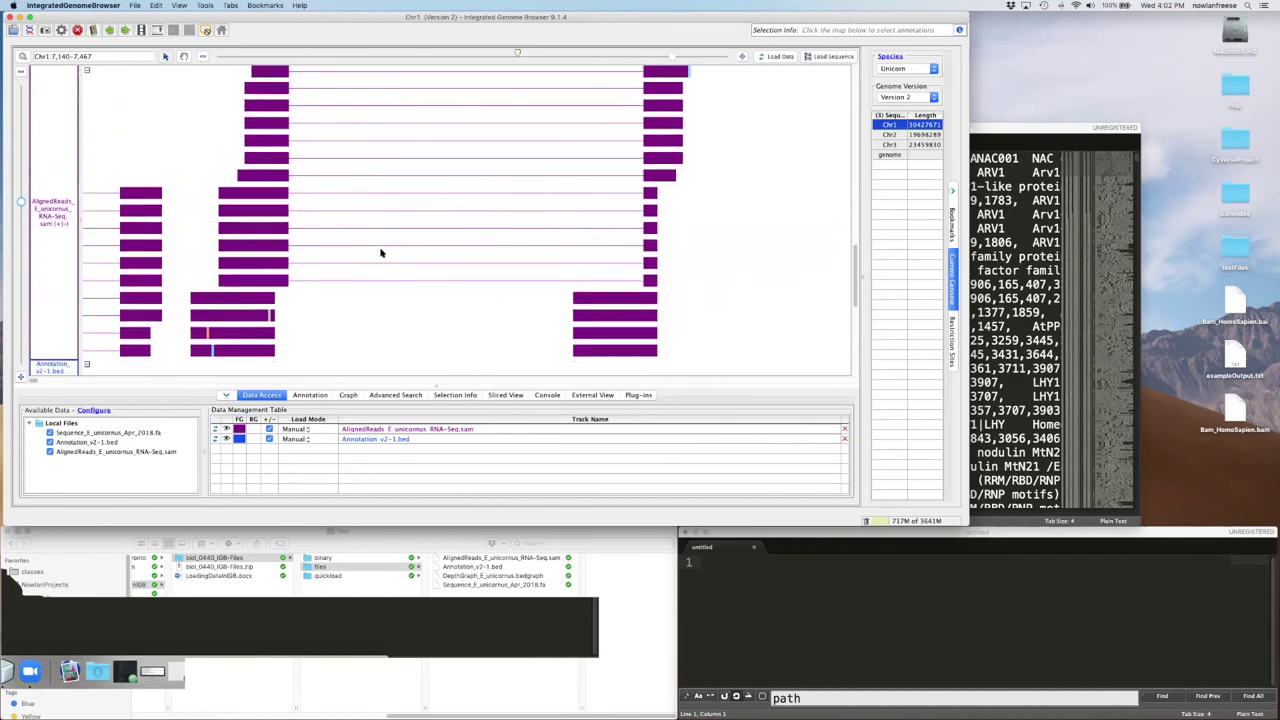
scroll(379, 247, "down", 5)
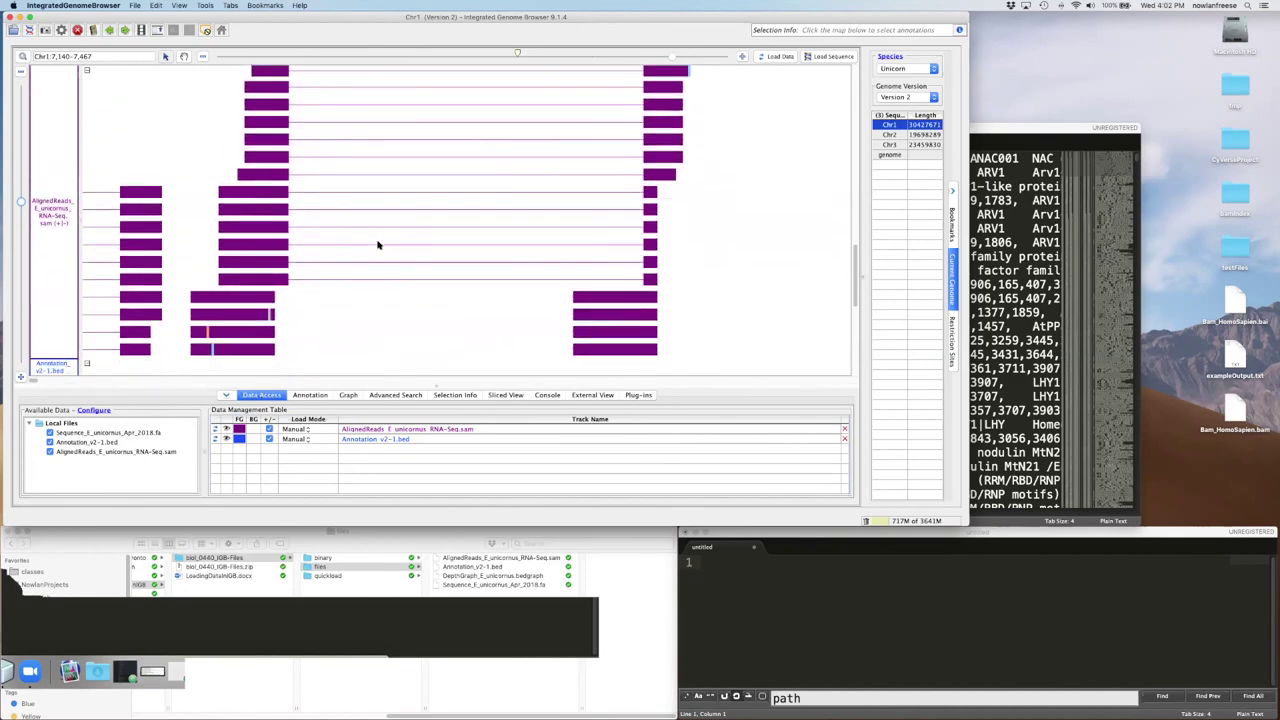
scroll(379, 246, "down", 8)
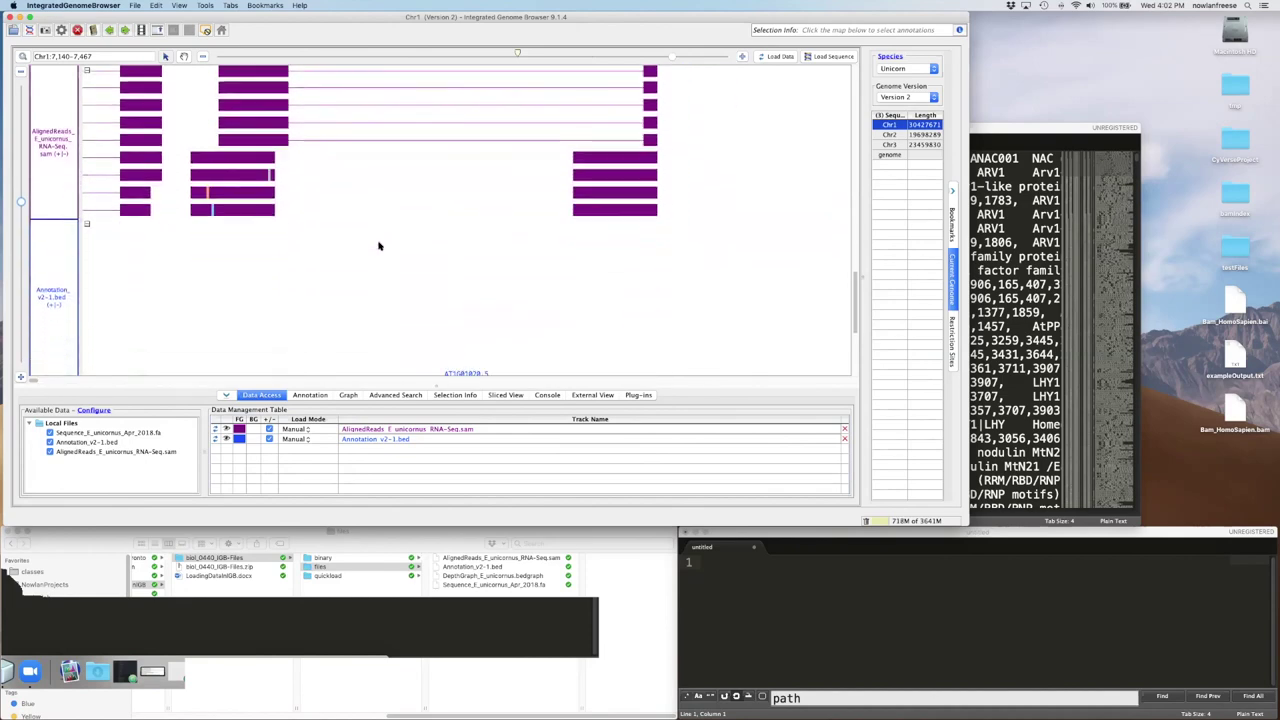
scroll(380, 247, "up", 2)
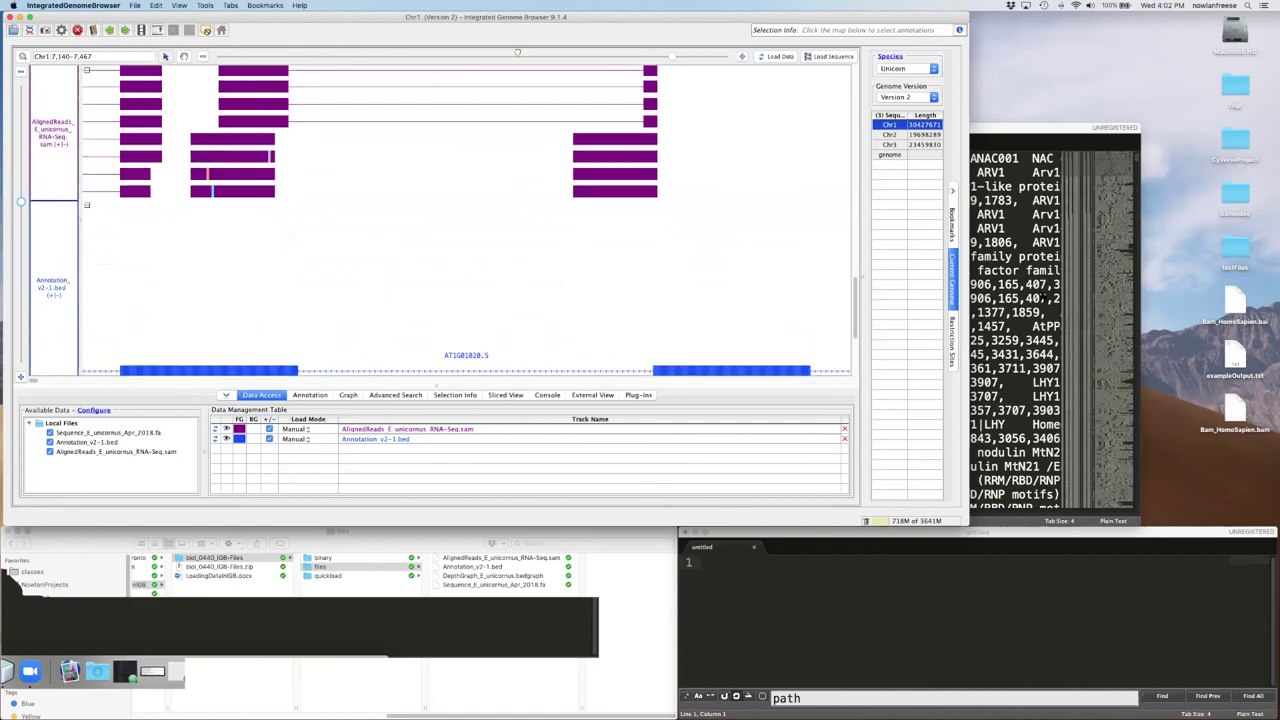
Shrink the tracks back to full vertical view and widen the displayed region to Chr1:1,668-7,467
left_click_drag(856, 318, 857, 285)
left_click_drag(21, 200, 25, 74)
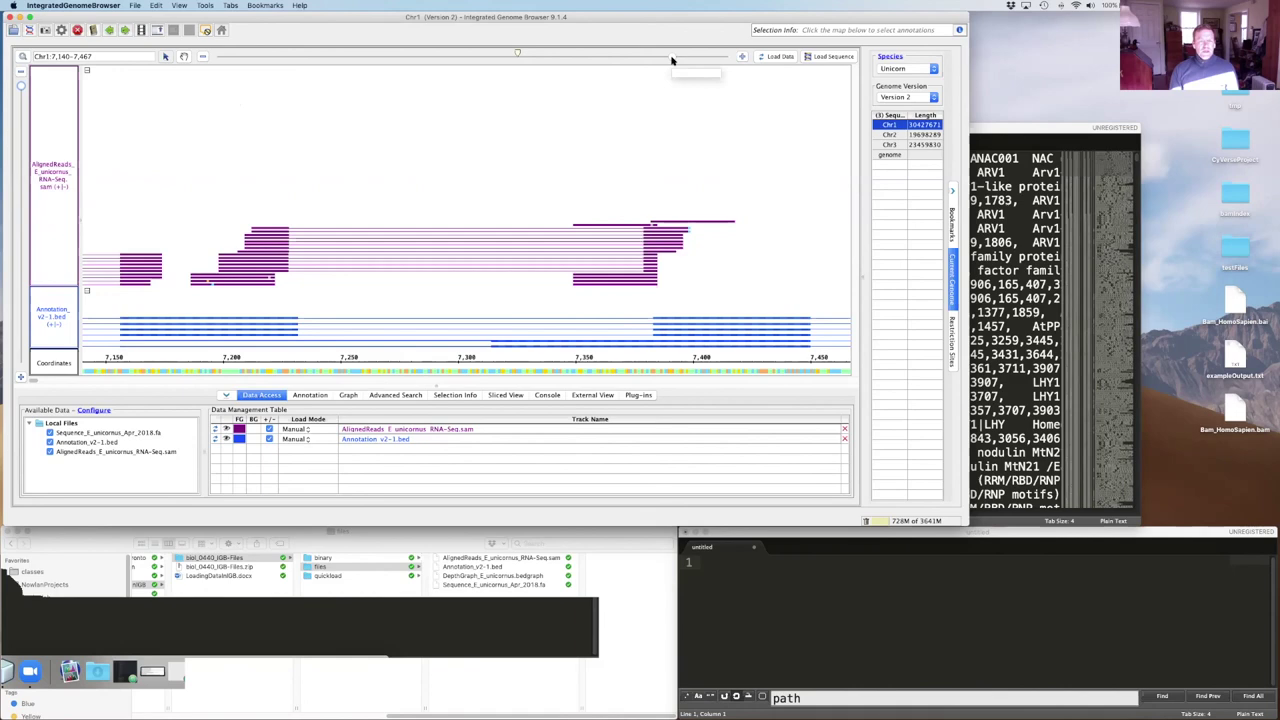
left_click_drag(672, 61, 563, 57)
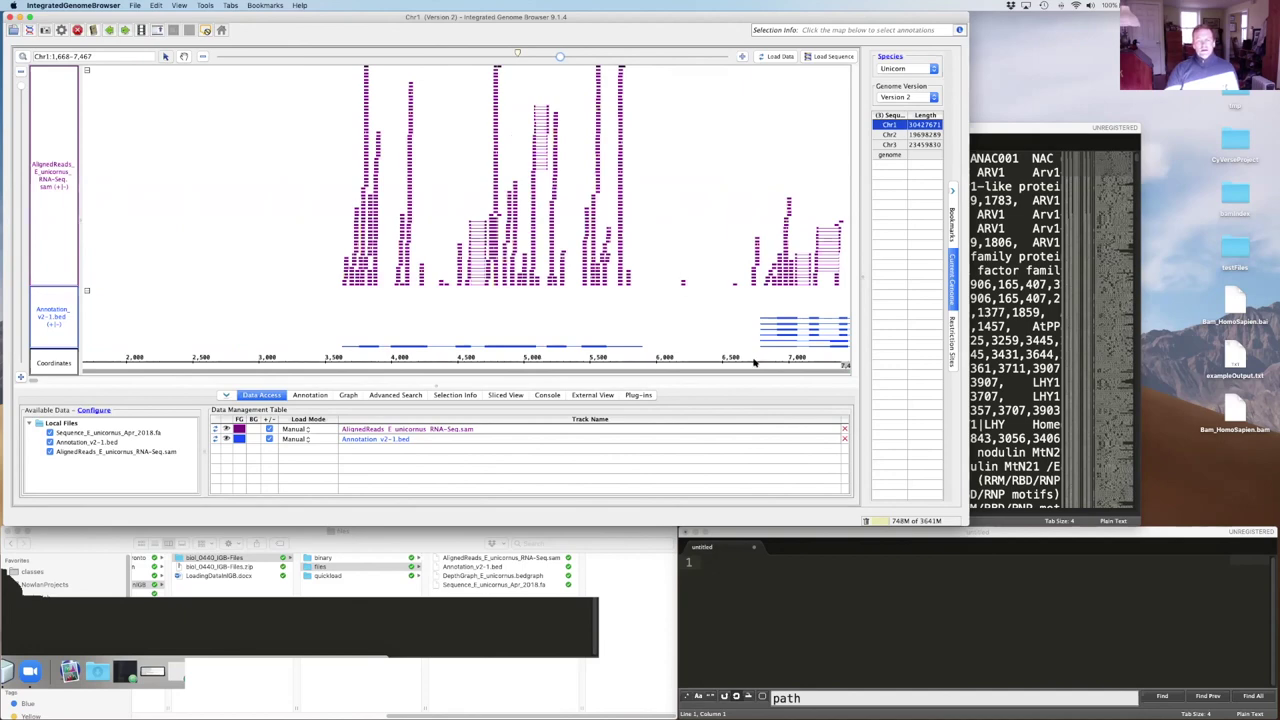
left_click(679, 231)
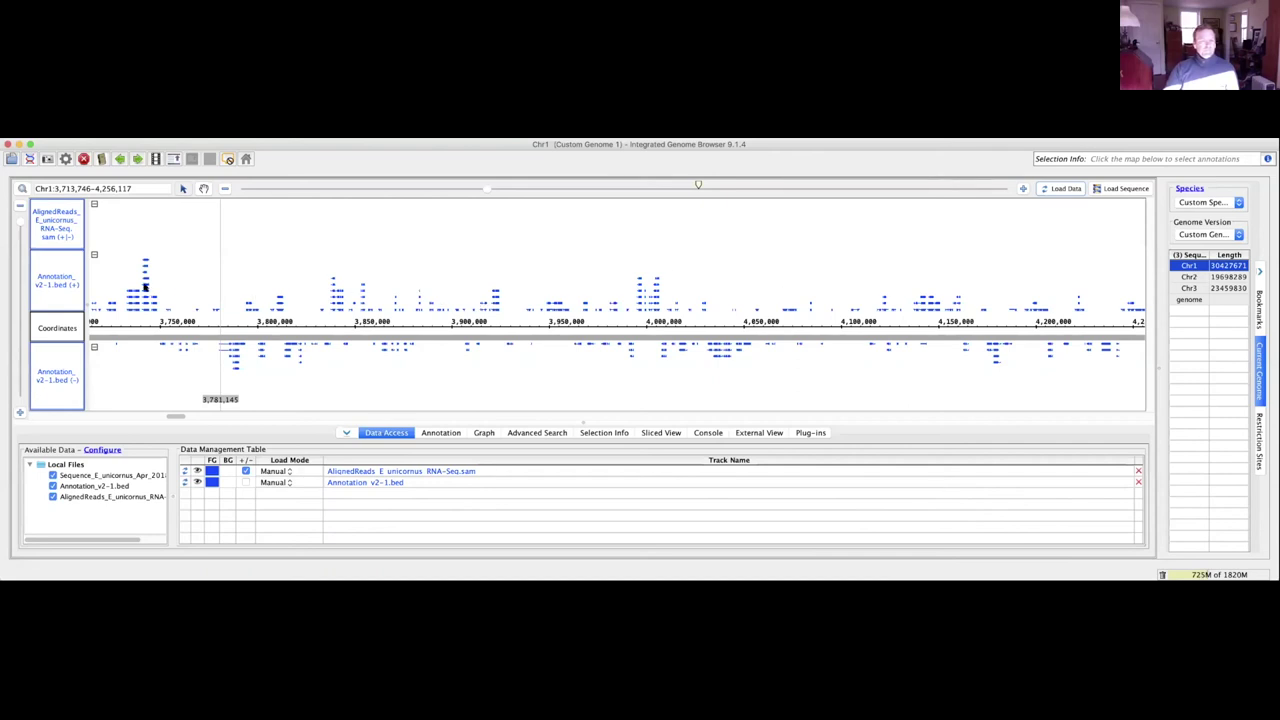
In the Custom Genome 1 window, display all of Chr1, select a read at its start and zoom in to Chr1:145,341-149,885
left_click_drag(486, 189, 234, 188)
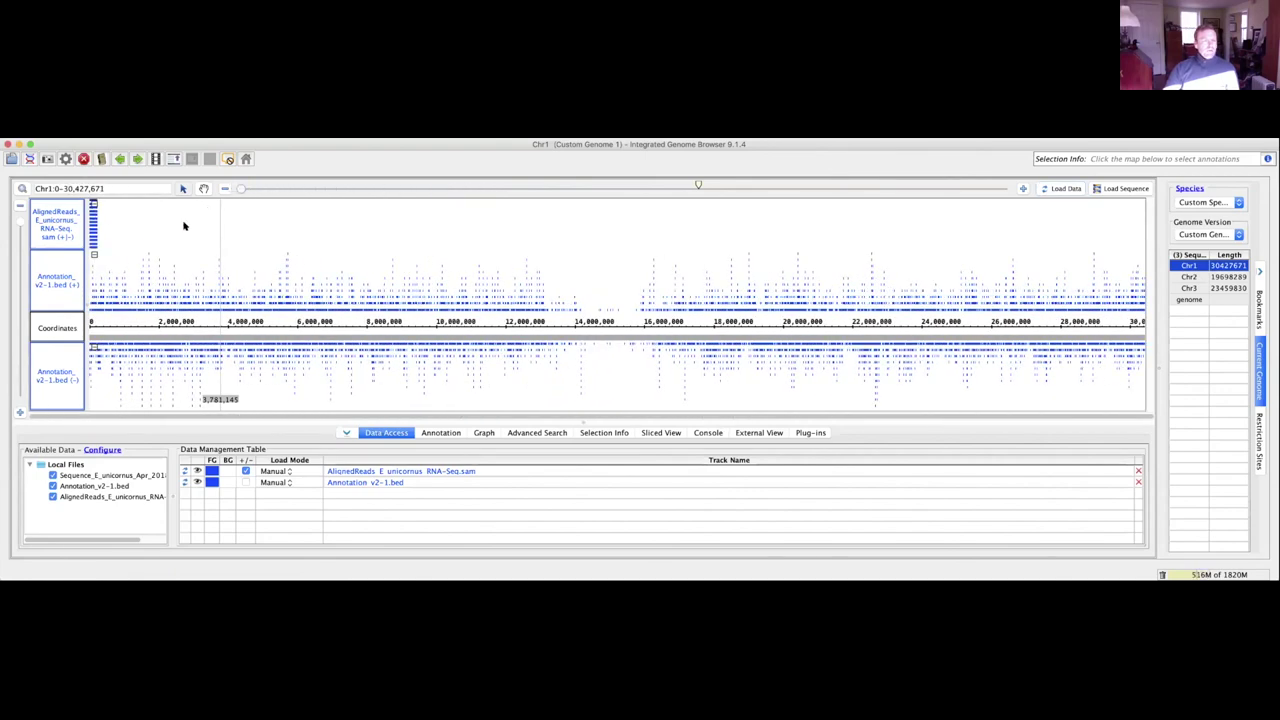
left_click(93, 228)
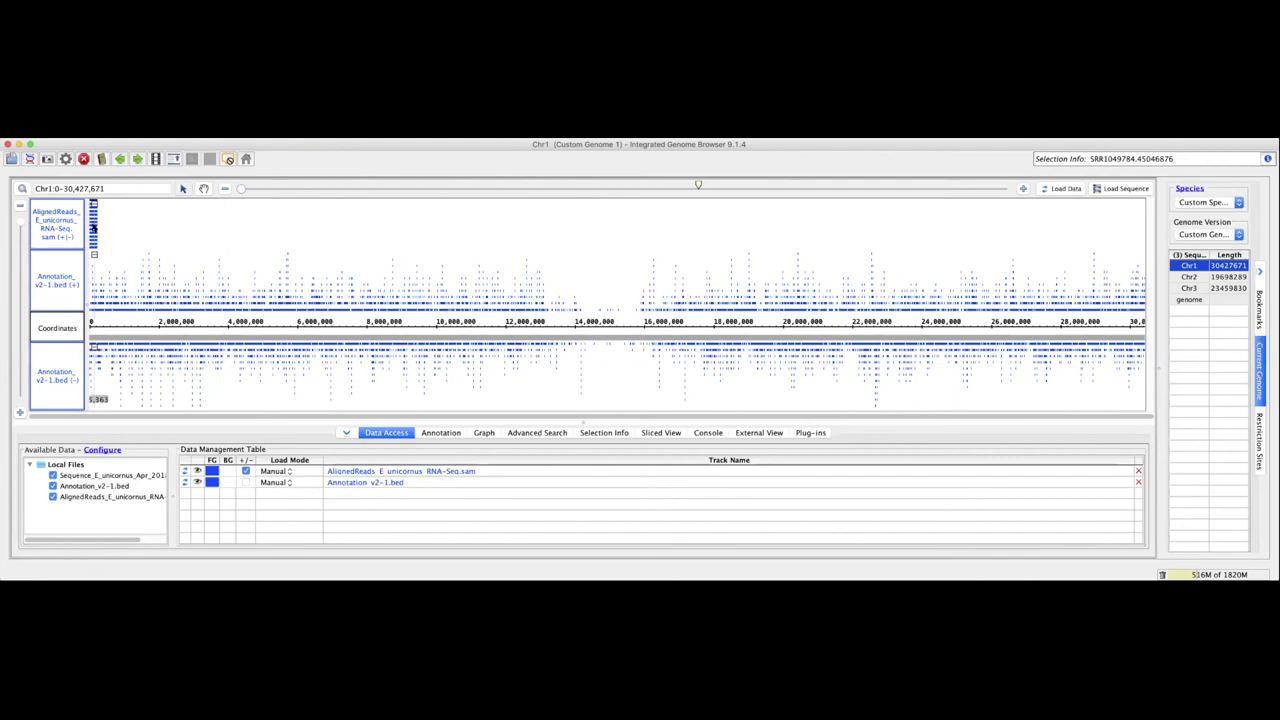
left_click_drag(241, 189, 766, 243)
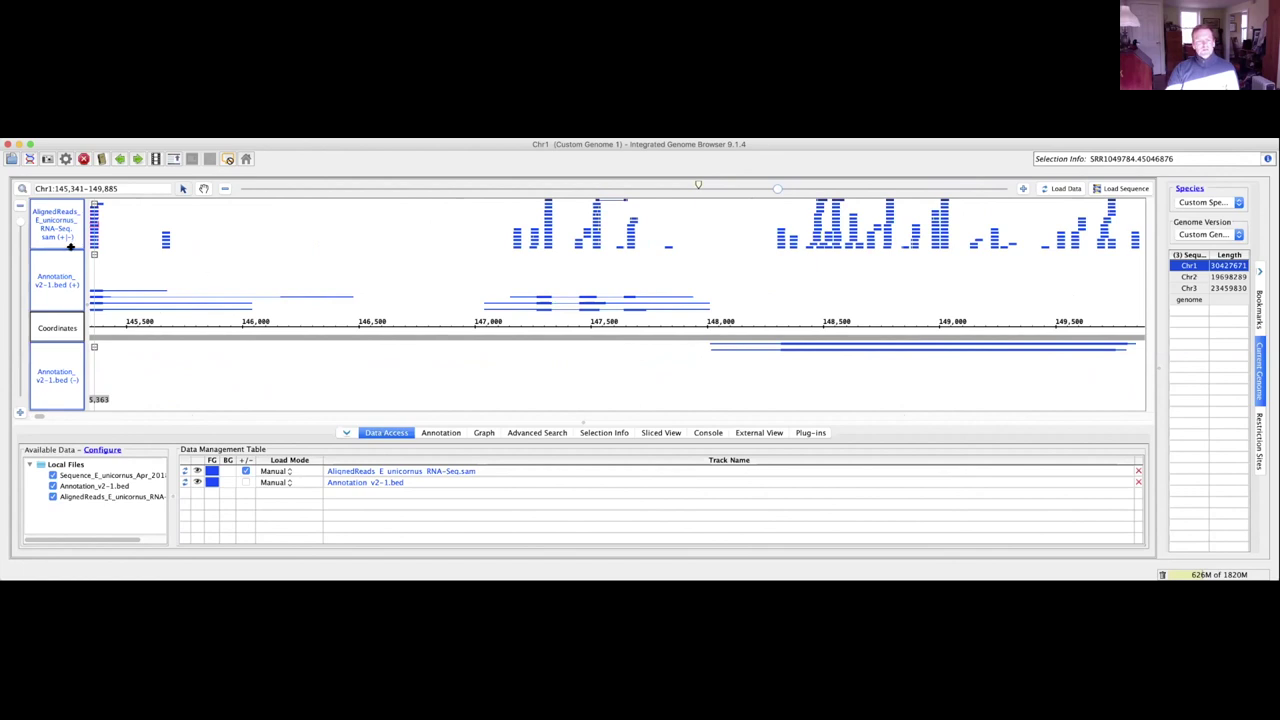
left_click_drag(70, 249, 70, 262)
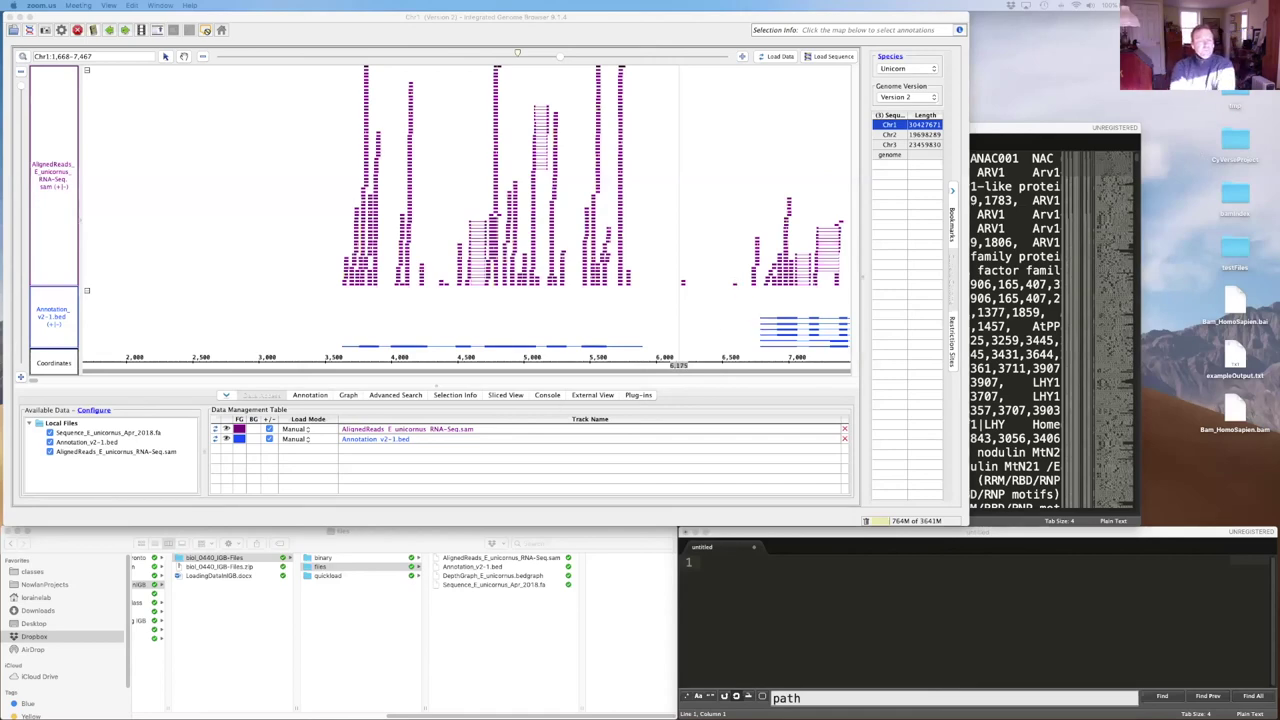
Open DepthGraph_E_unicornus.bedgraph from the files folder in Sublime Text and close the Annotation_v2-1.bed window
left_click(414, 36)
mouse_move(385, 17)
left_mouse_down()
mouse_move(410, 45)
mouse_move(370, 20)
mouse_move(383, 5)
left_mouse_up()
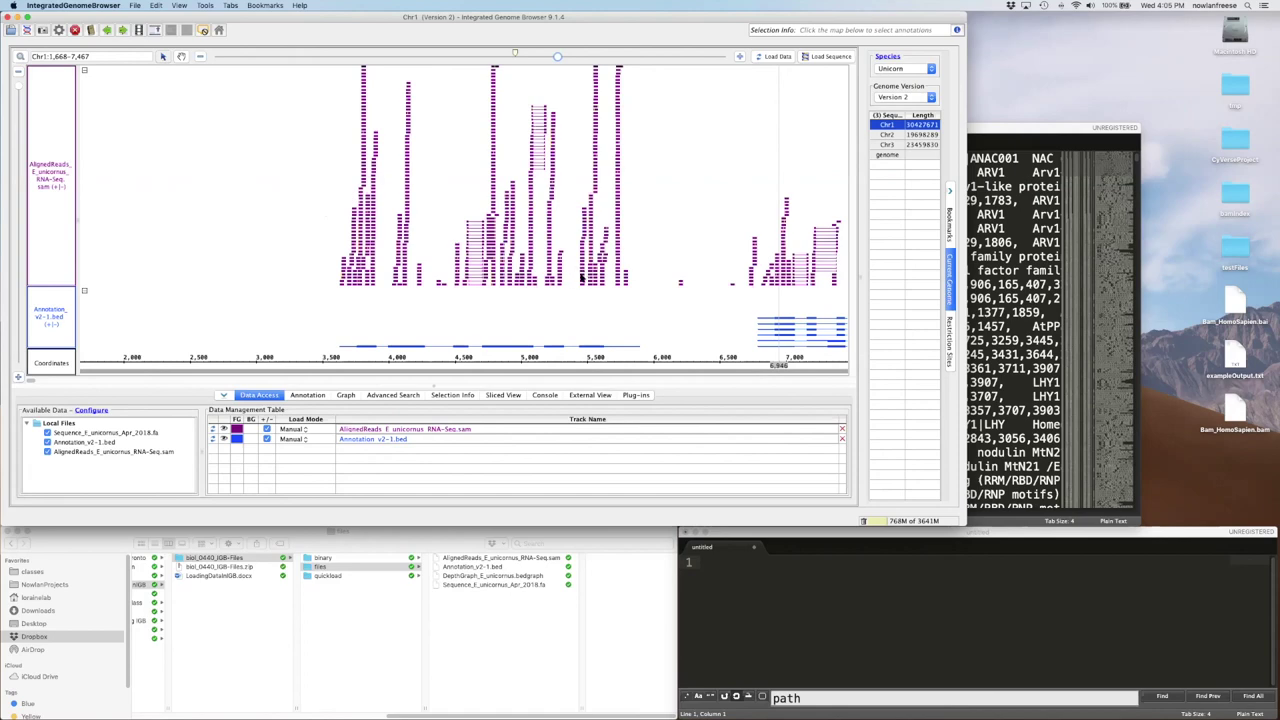
left_click(486, 578)
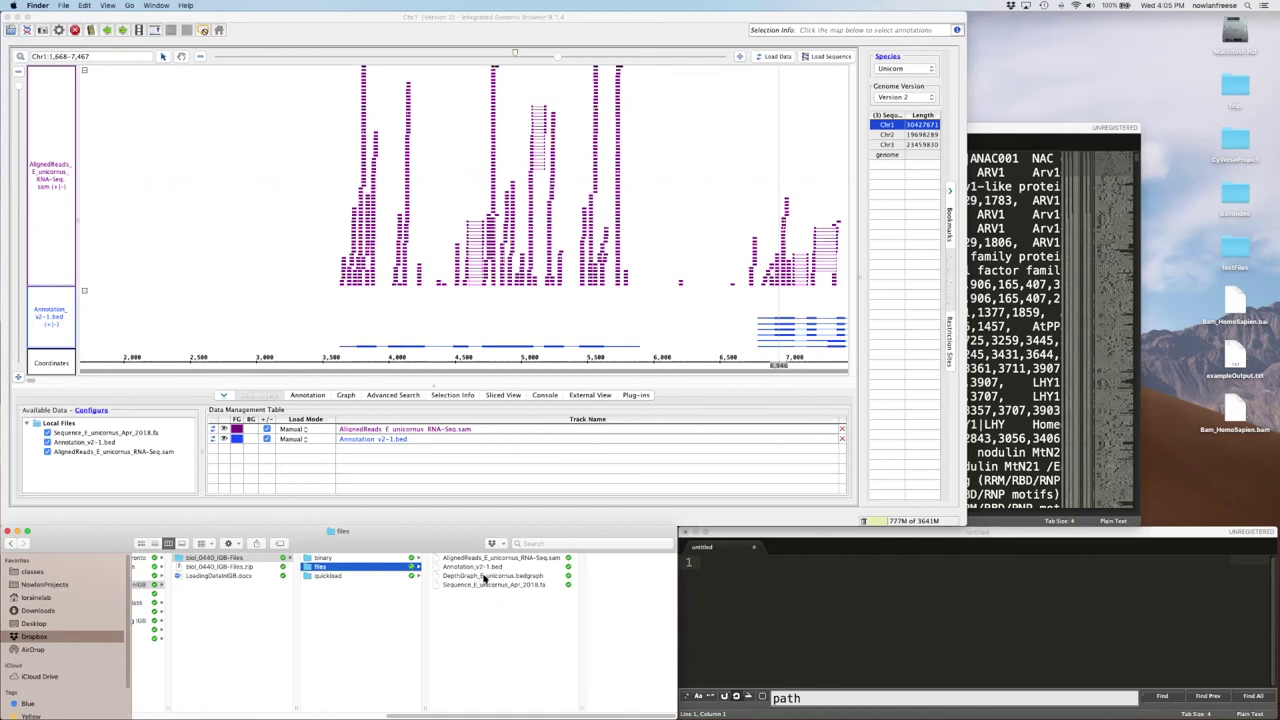
left_click_drag(484, 578, 558, 702)
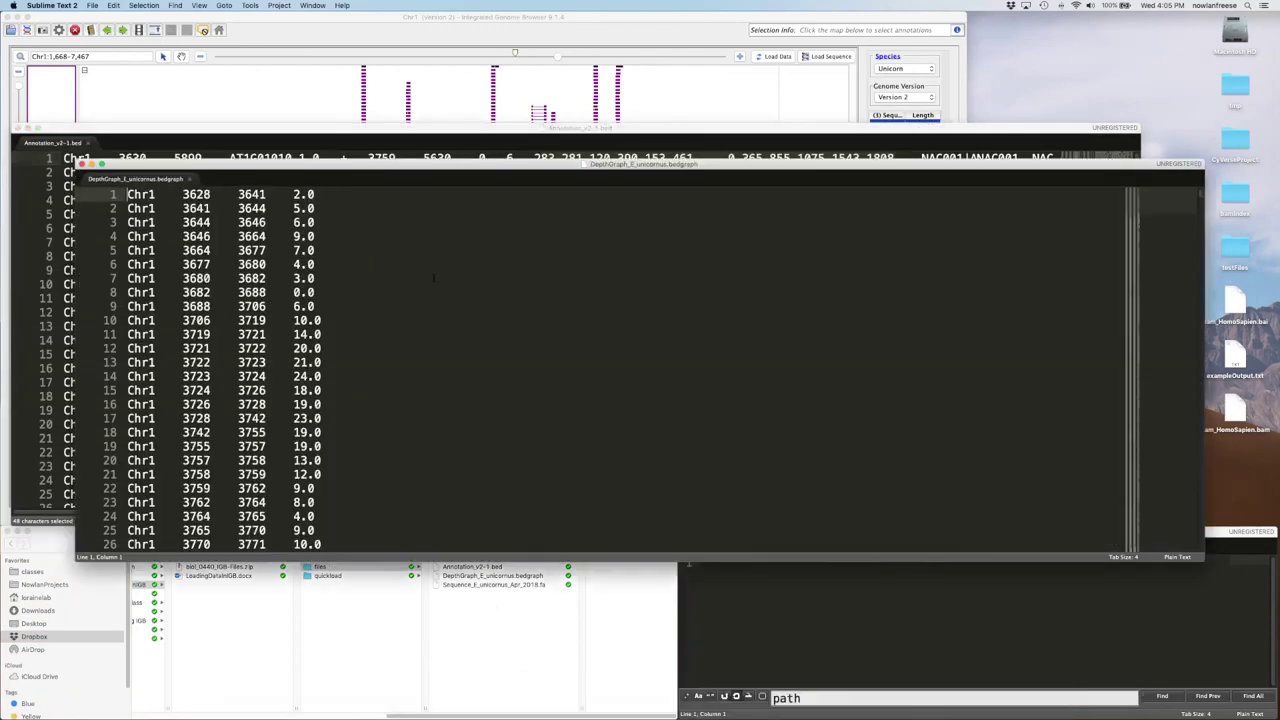
left_click(19, 129)
left_click_drag(362, 164, 372, 196)
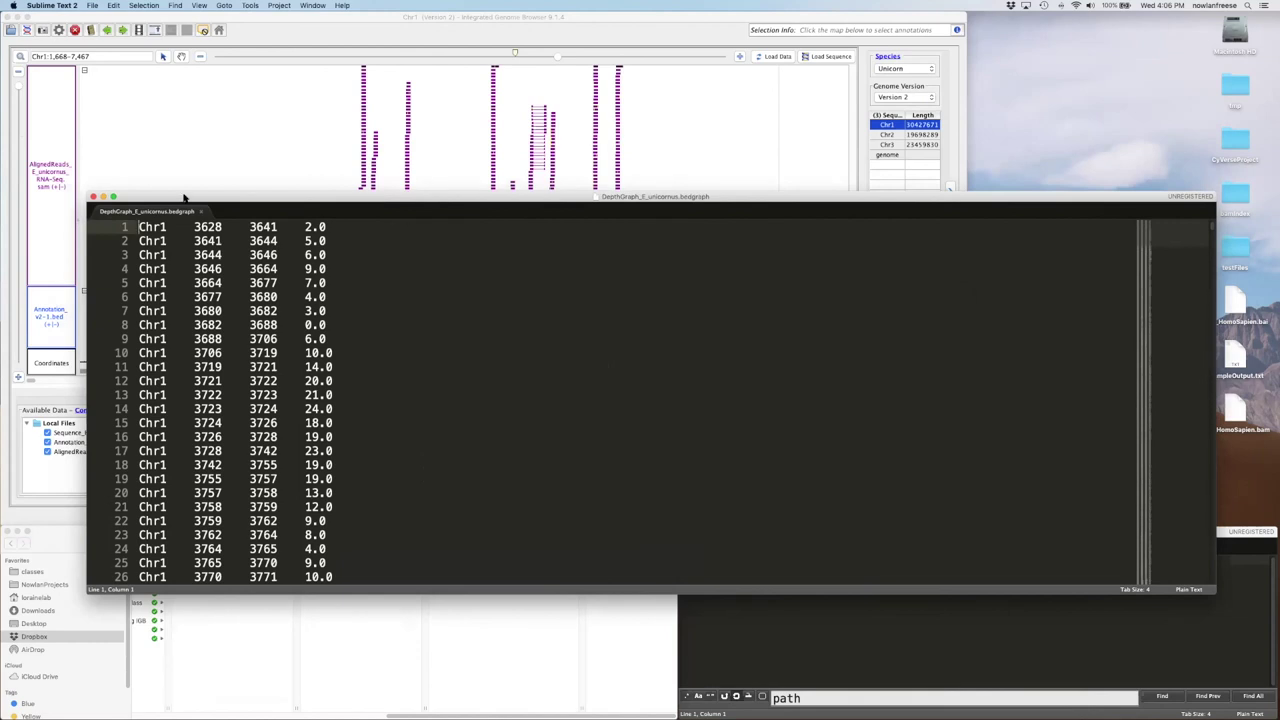
left_click_drag(182, 197, 191, 178)
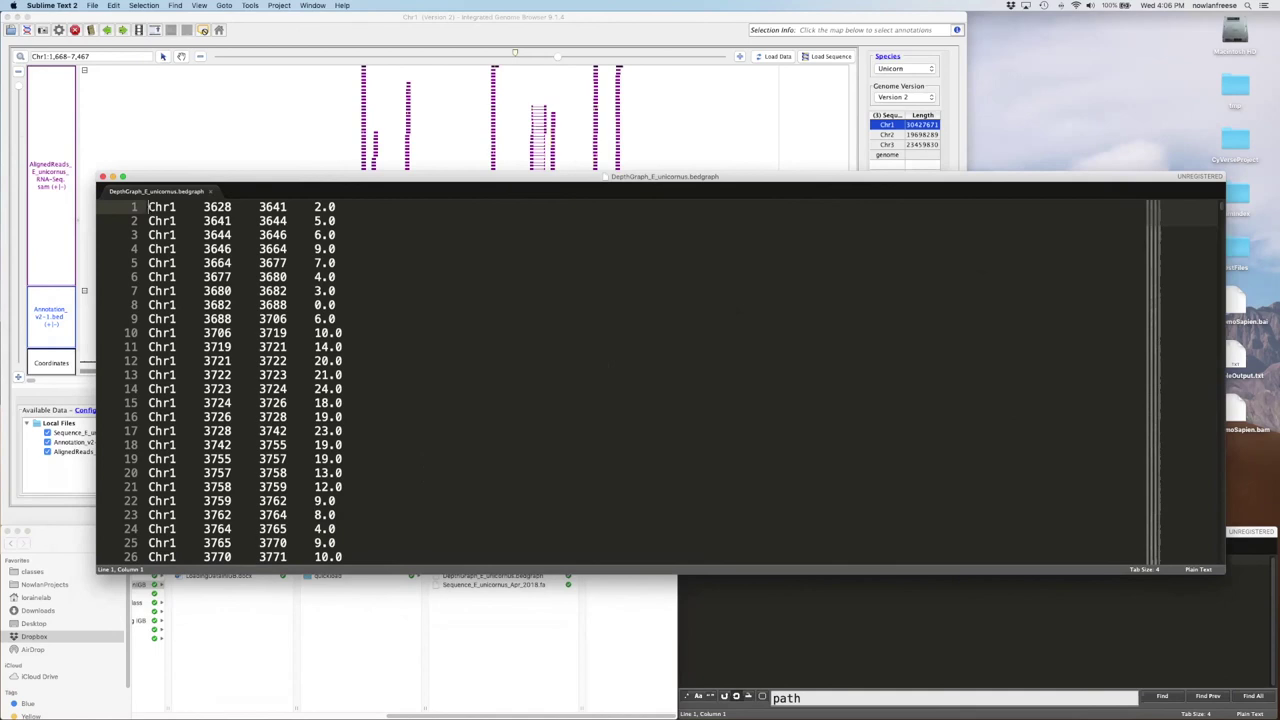
Examine the chromosome, start, end and depth value columns in the first row of the bedgraph file
double_click(153, 207)
left_click(157, 207)
double_click(162, 207)
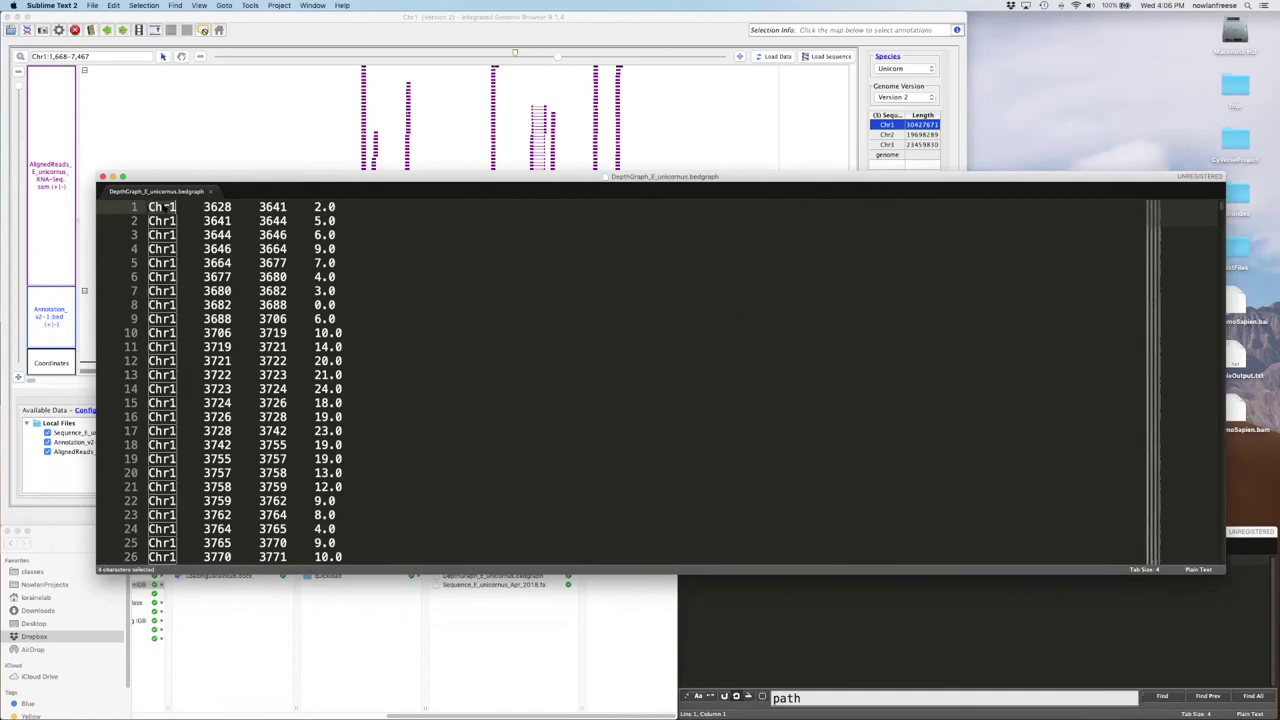
key("Right")
key("Right")
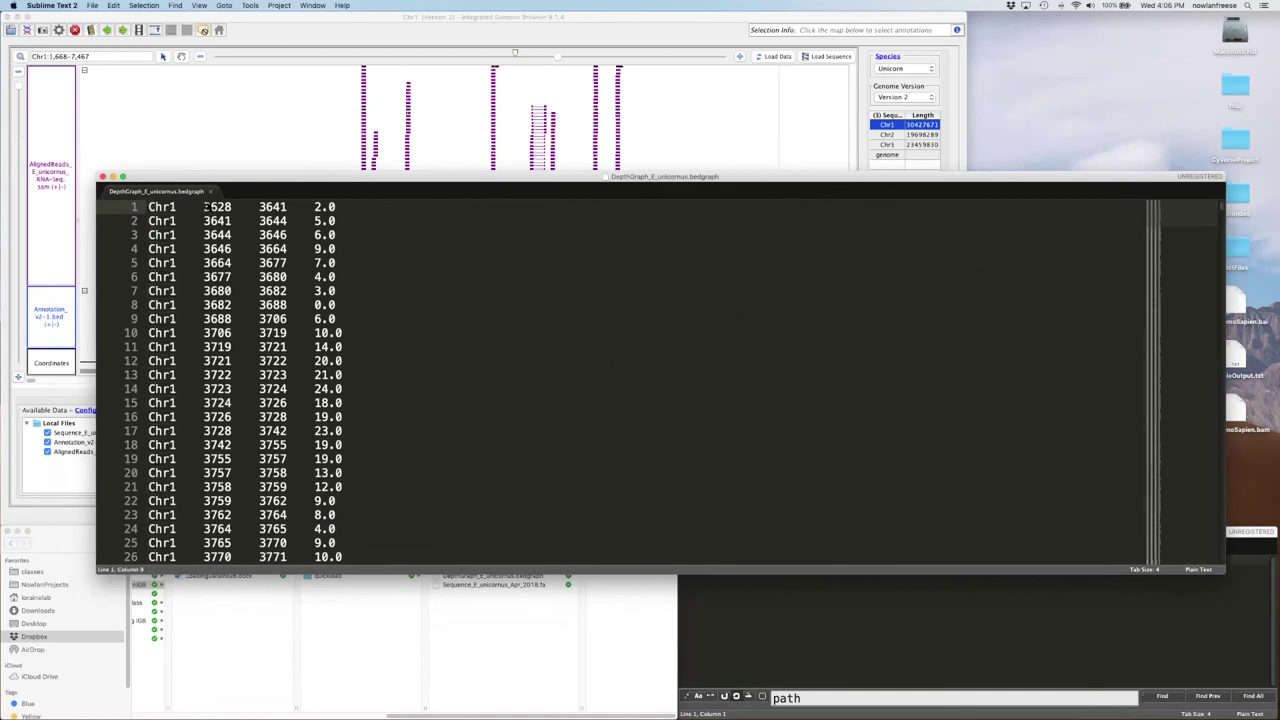
double_click(218, 207)
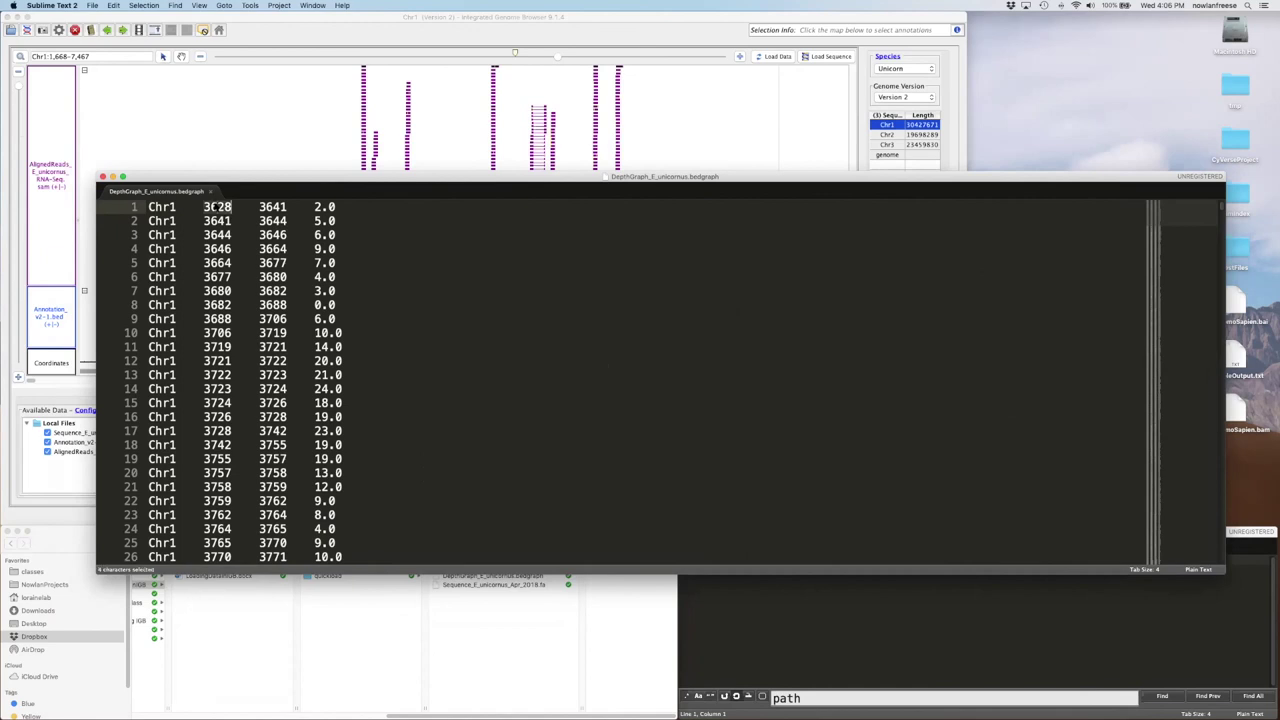
double_click(272, 207)
left_click_drag(313, 207, 343, 208)
Switch to Integrated Genome Browser and inspect the stacked reads in the region Chr1:3,620-3,705 at an enlarged height
left_click(308, 134)
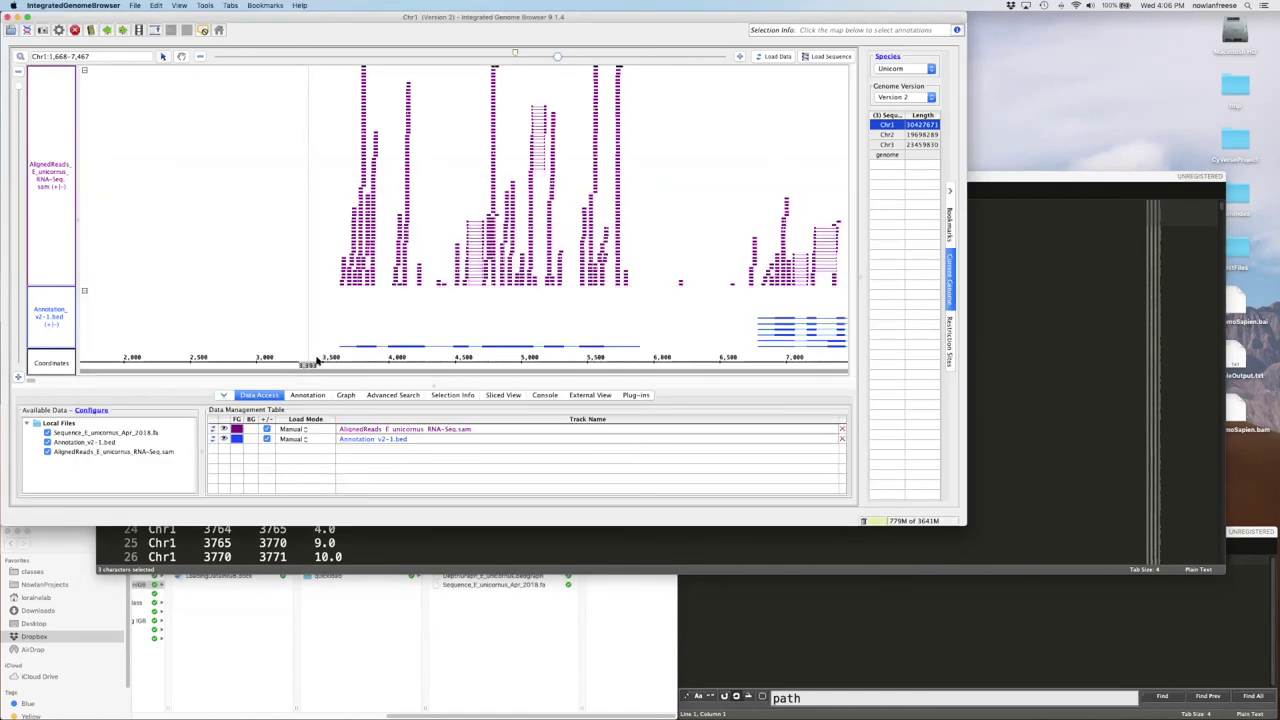
left_click_drag(320, 358, 388, 361)
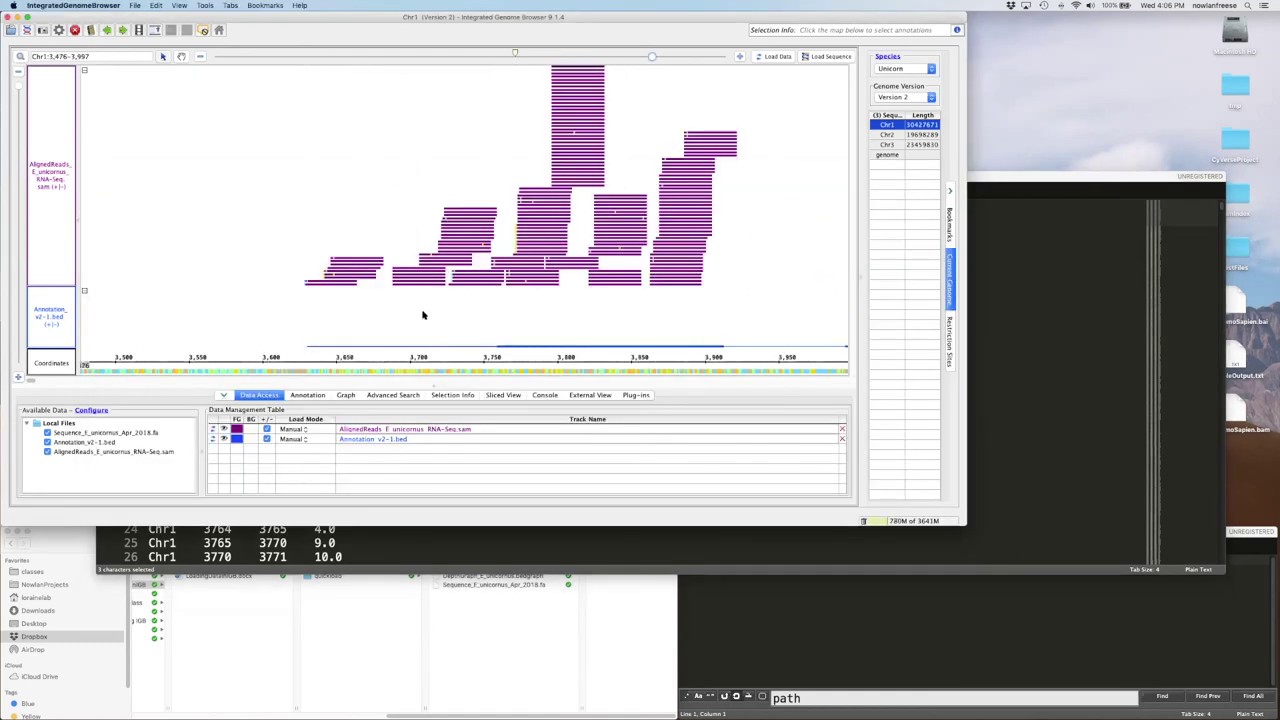
left_click_drag(297, 360, 393, 360)
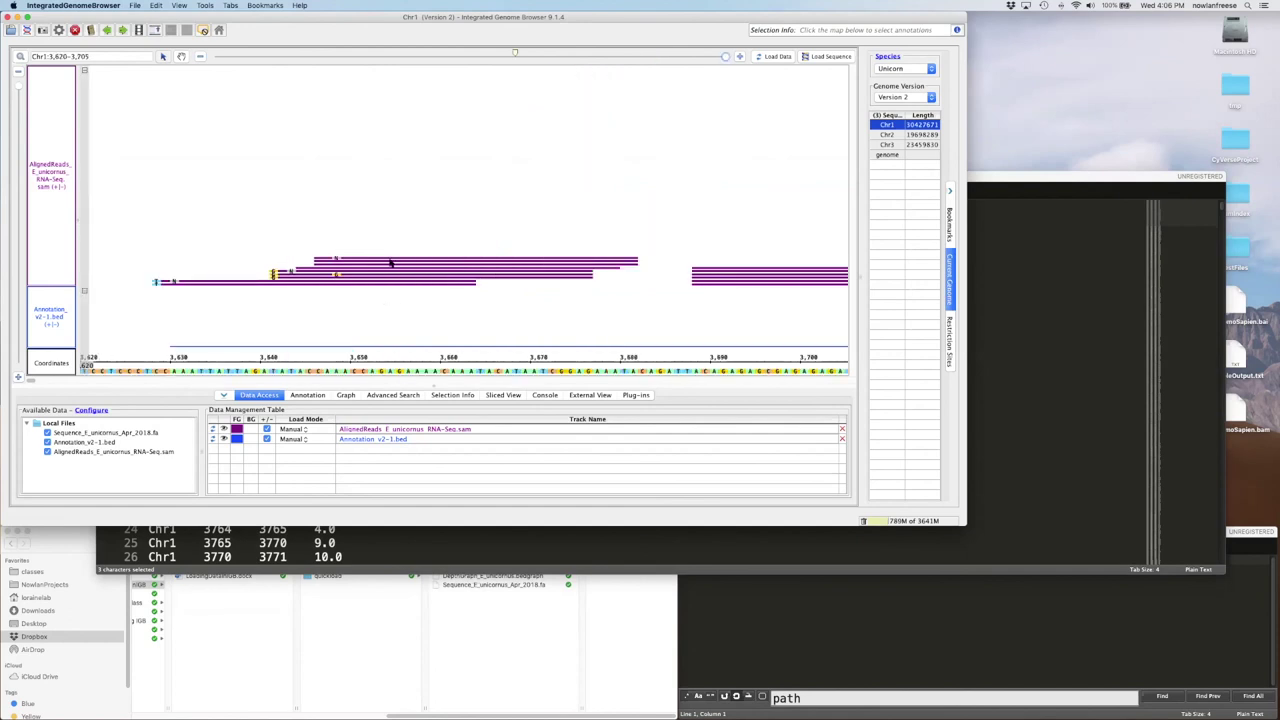
left_click_drag(19, 88, 19, 180)
scroll(455, 298, "down", 5)
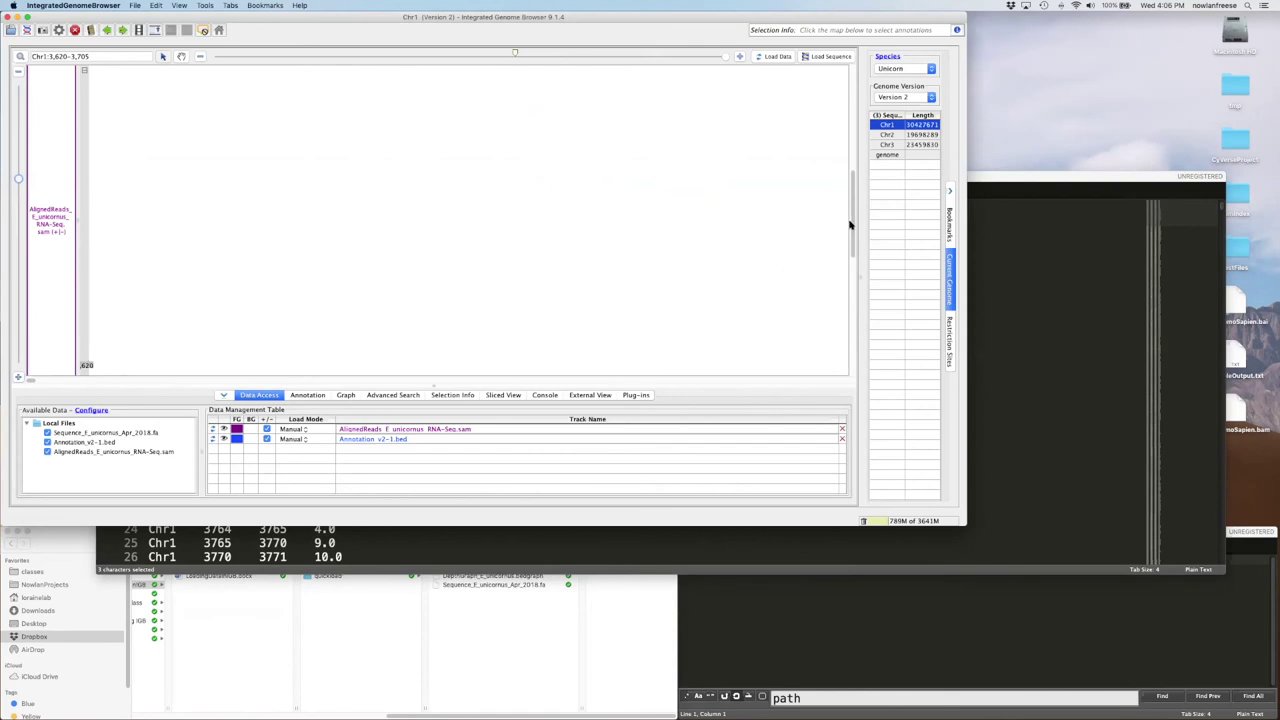
scroll(848, 283, "up", 5)
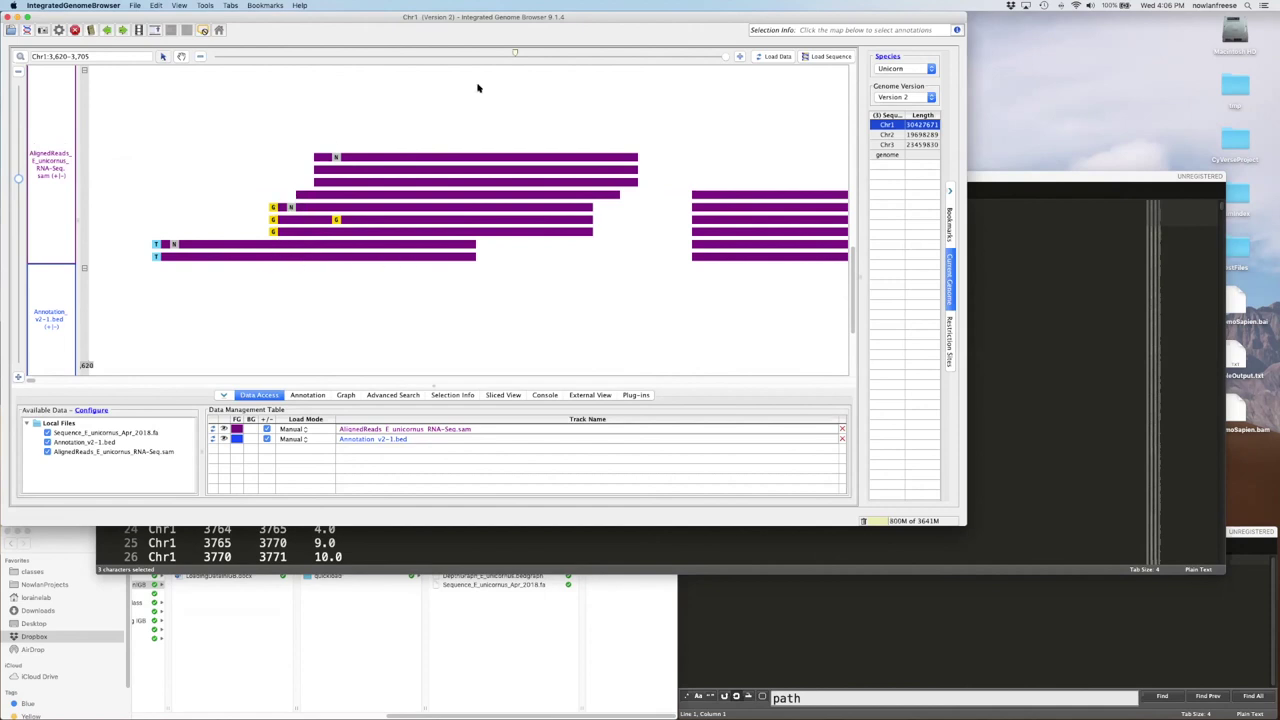
Widen the displayed region to Chr1:0-161,023 and collapse the aligned reads track
left_click_drag(726, 58, 404, 146)
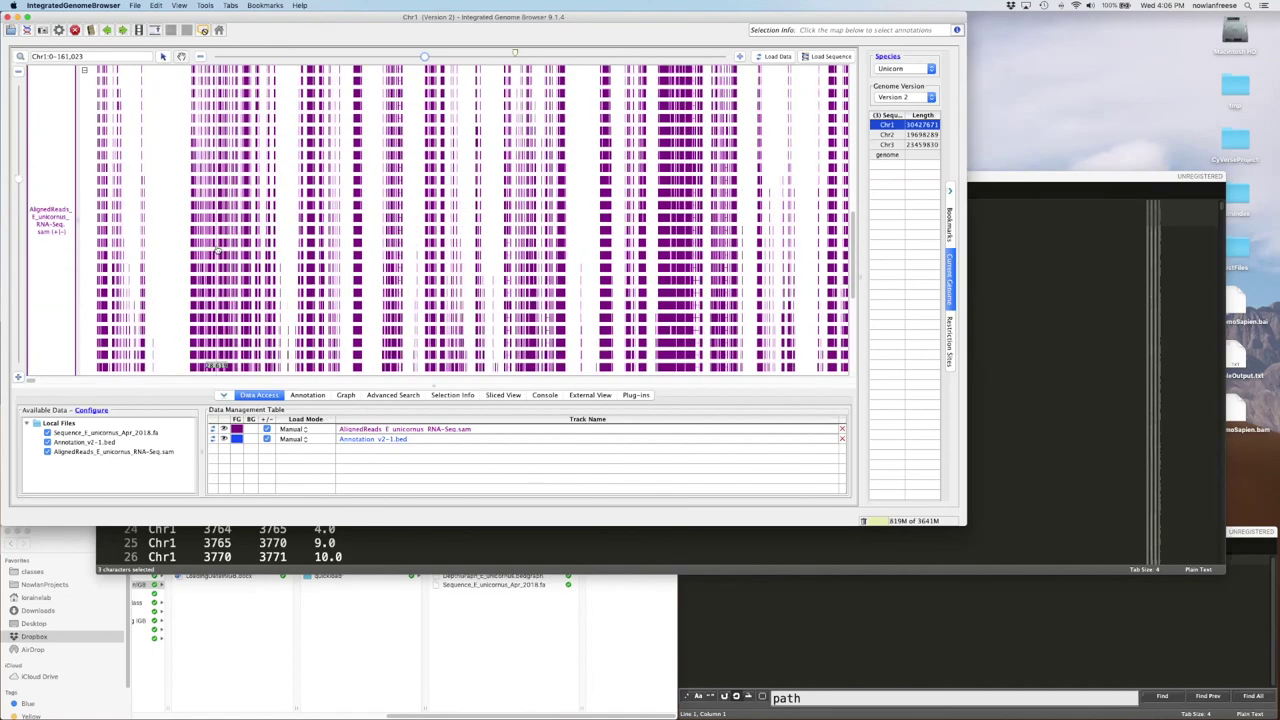
left_click_drag(20, 178, 18, 122)
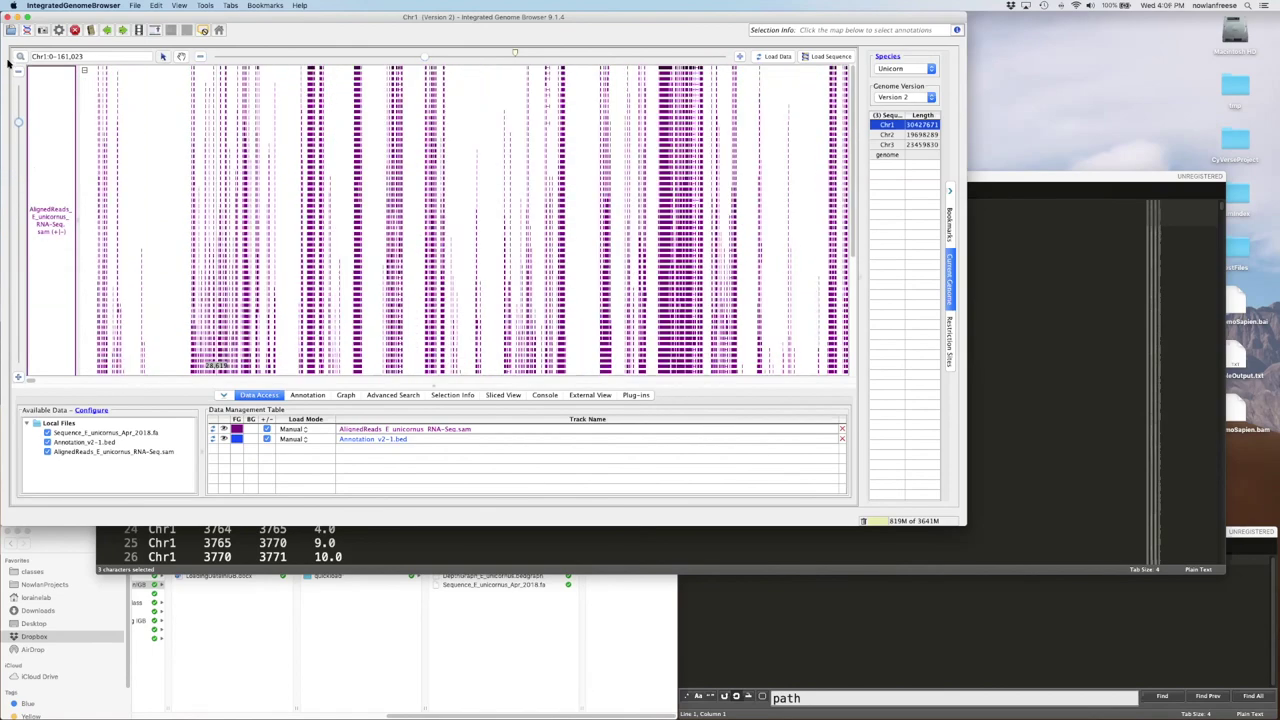
left_click_drag(8, 62, 9, 62)
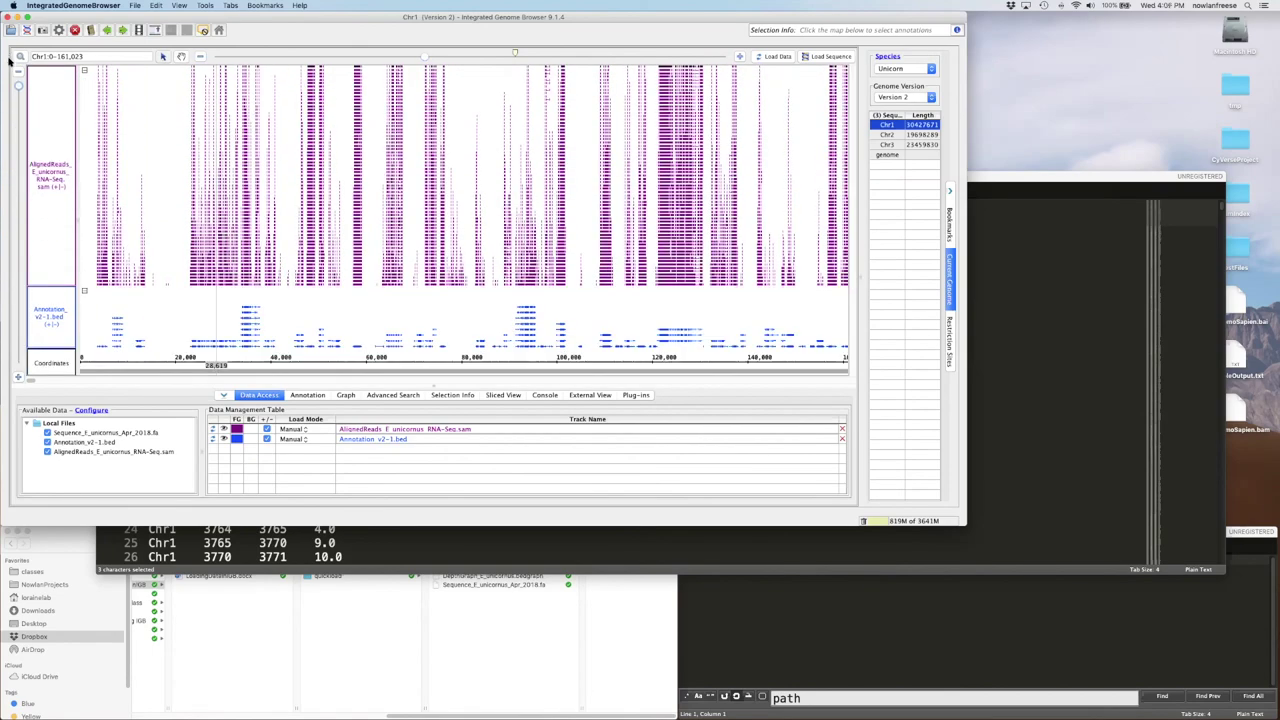
left_click(85, 71)
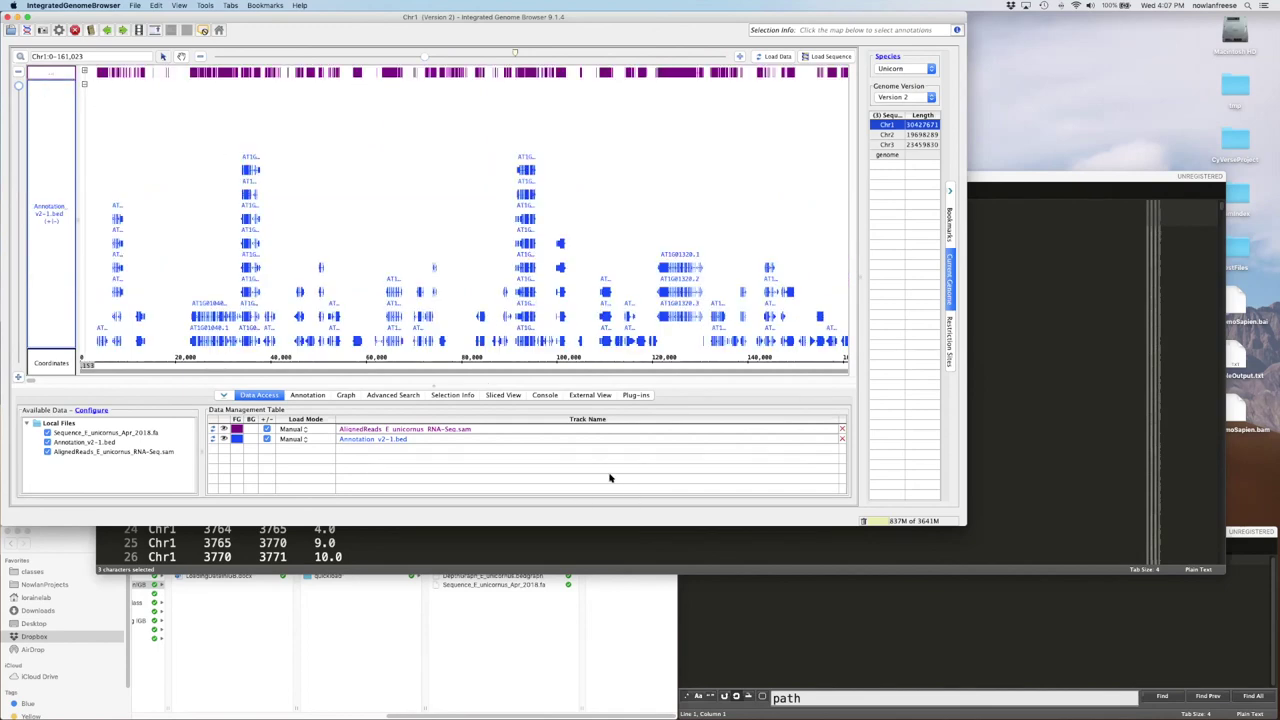
Add DepthGraph_E_unicornus.bedgraph to the Unicorn genome and load its data for the region Chr1:0-161,023
left_click(134, 5)
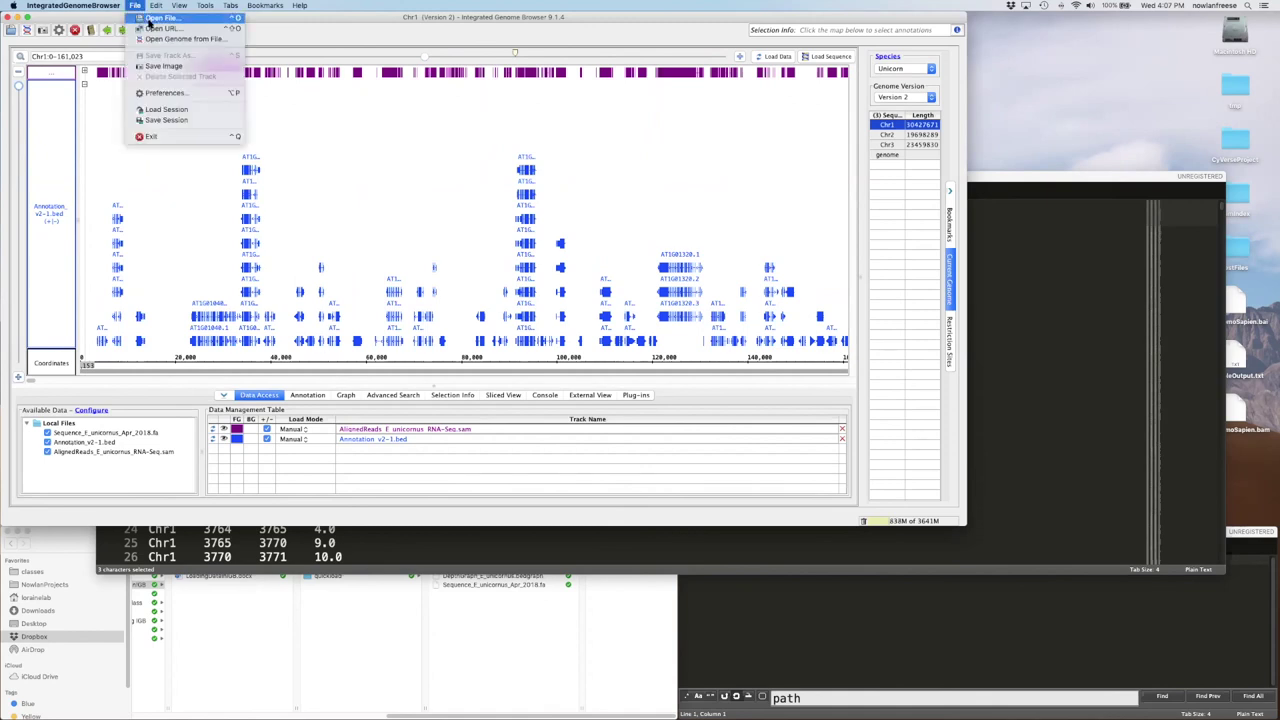
left_click(150, 22)
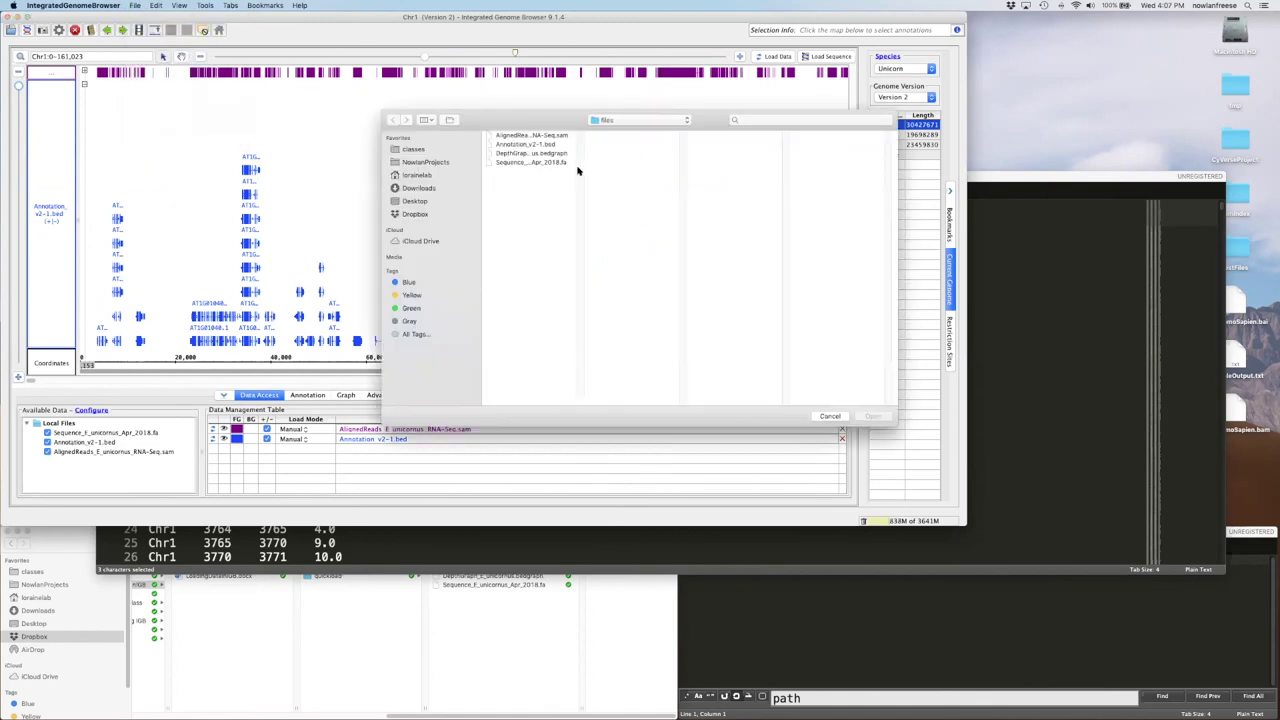
left_click(547, 155)
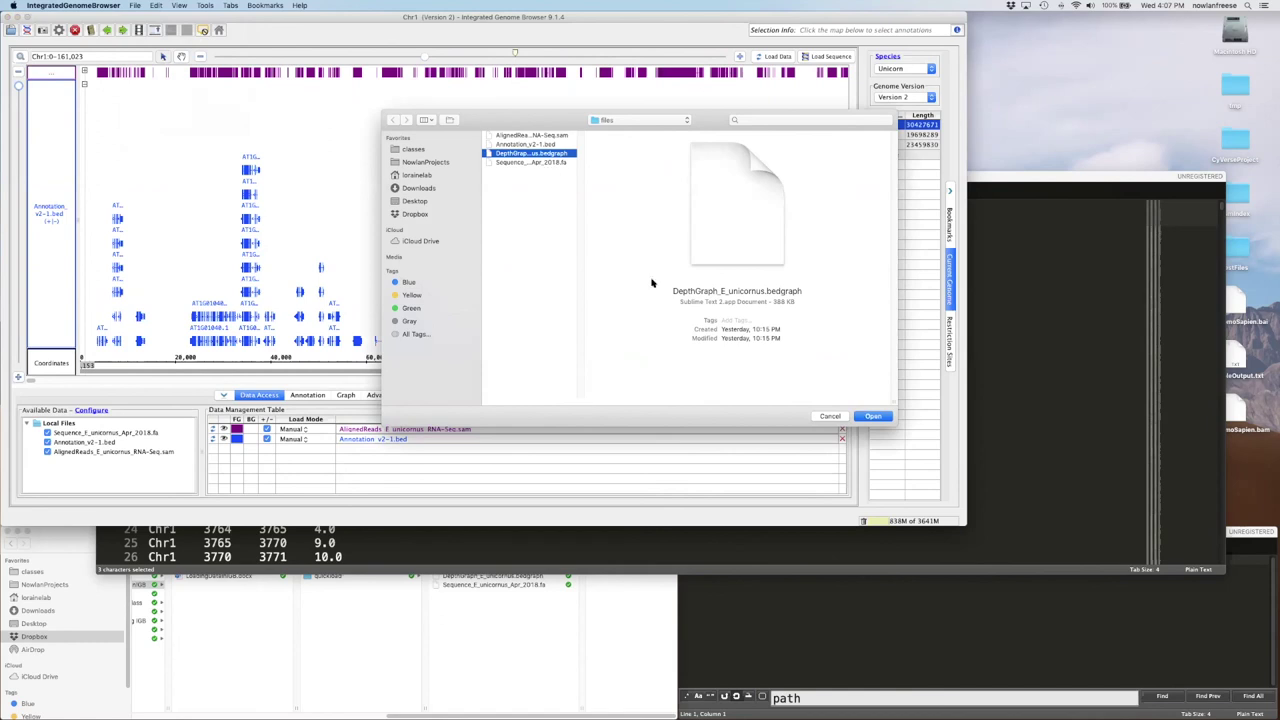
left_click(876, 417)
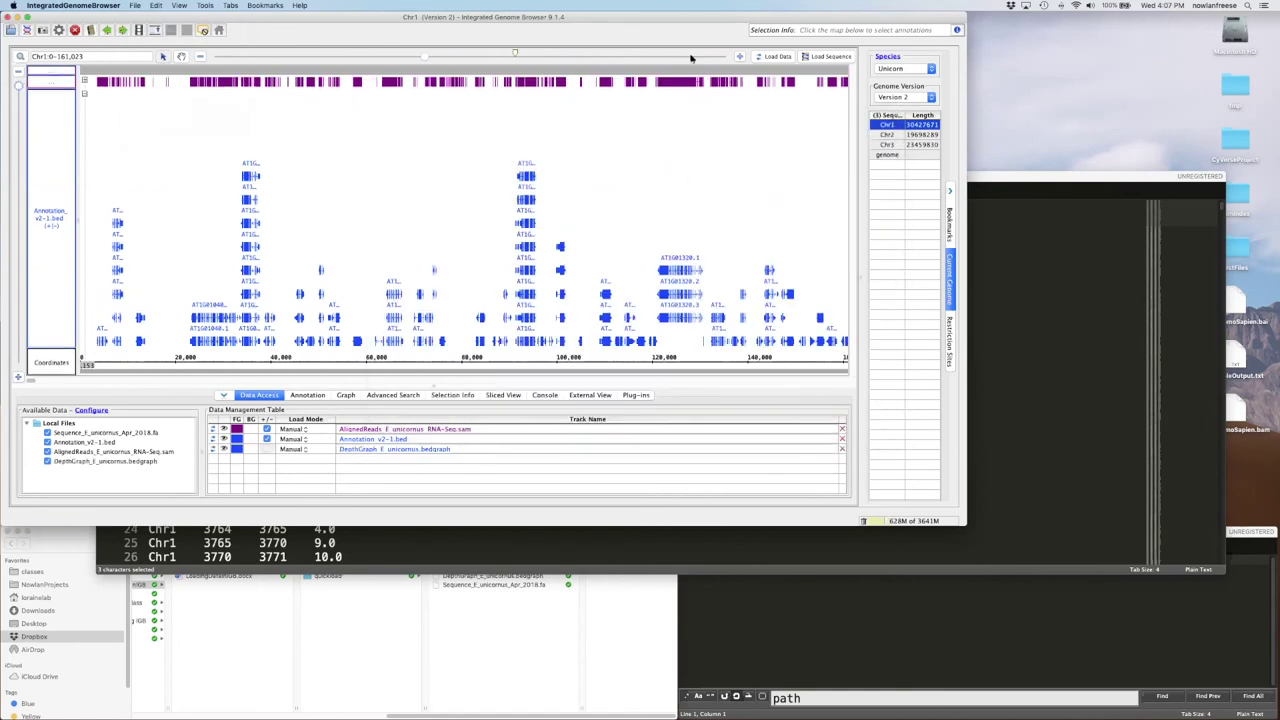
left_click_drag(428, 19, 436, 74)
left_click(772, 114)
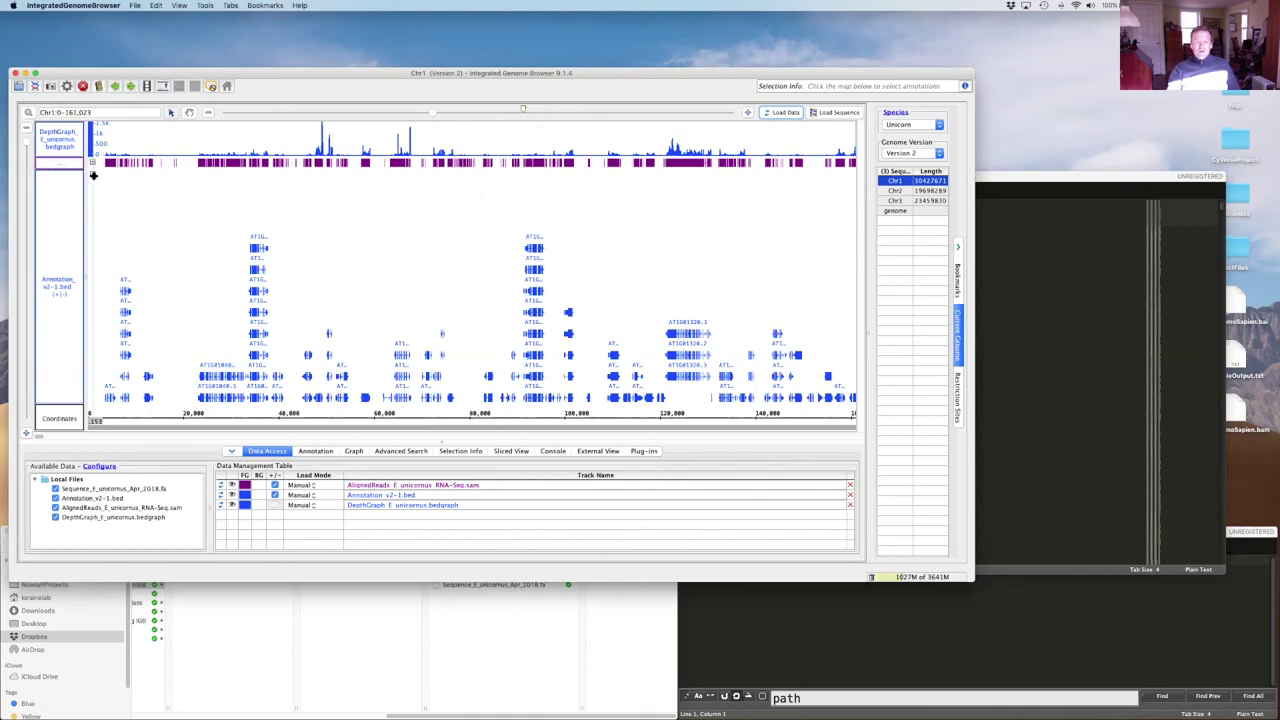
Collapse the annotation track, expand the aligned reads track, and display the region Chr1:3,571-3,723
left_click_drag(91, 175, 92, 268)
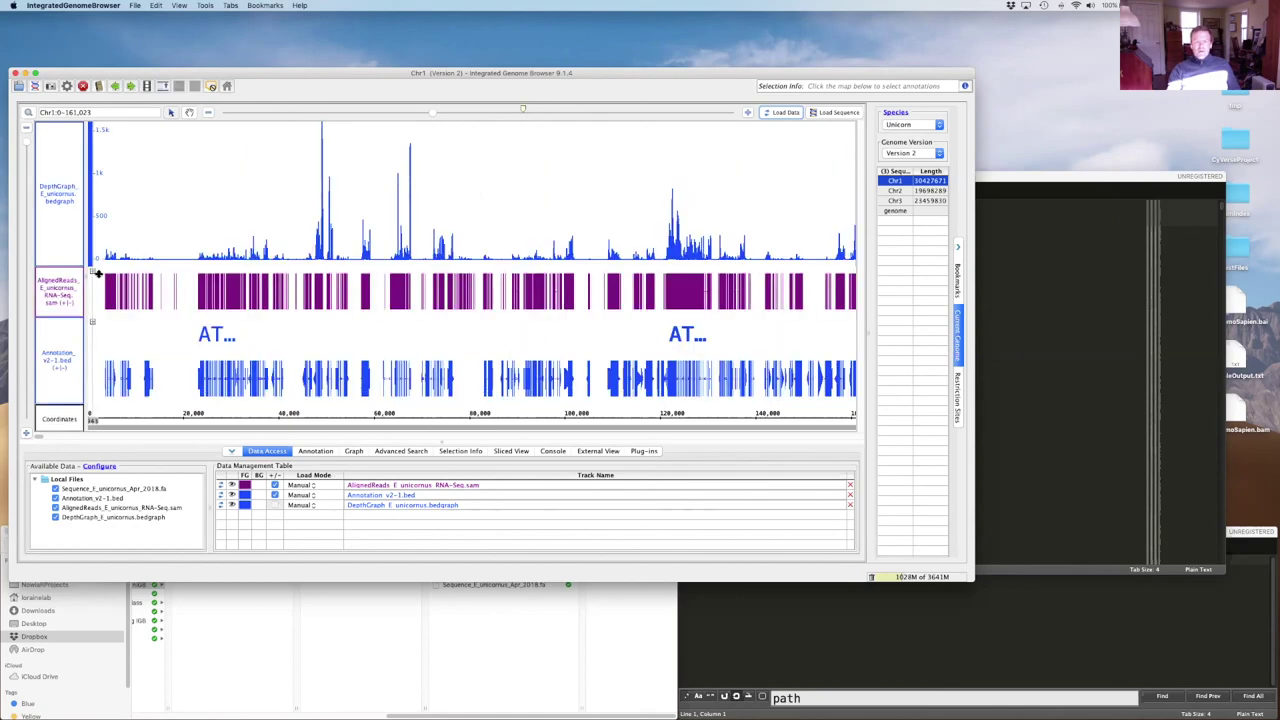
left_click(91, 270)
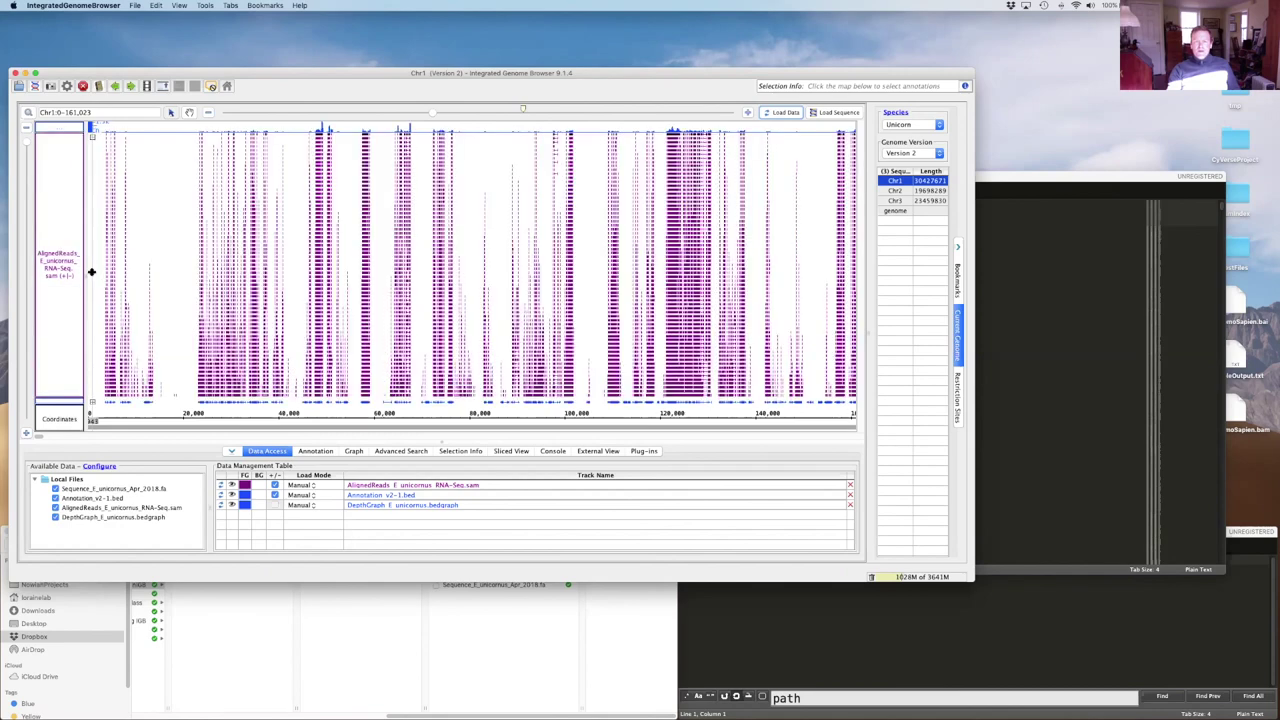
left_click_drag(97, 418, 118, 418)
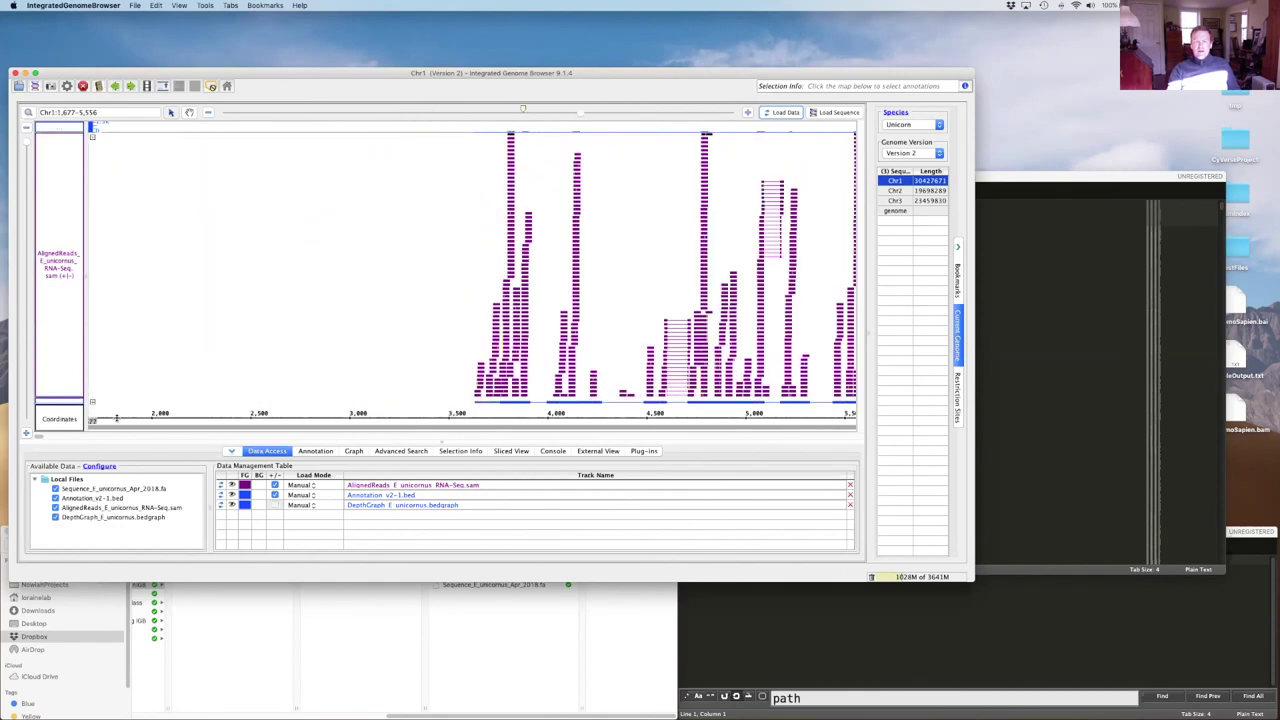
left_click_drag(471, 413, 496, 413)
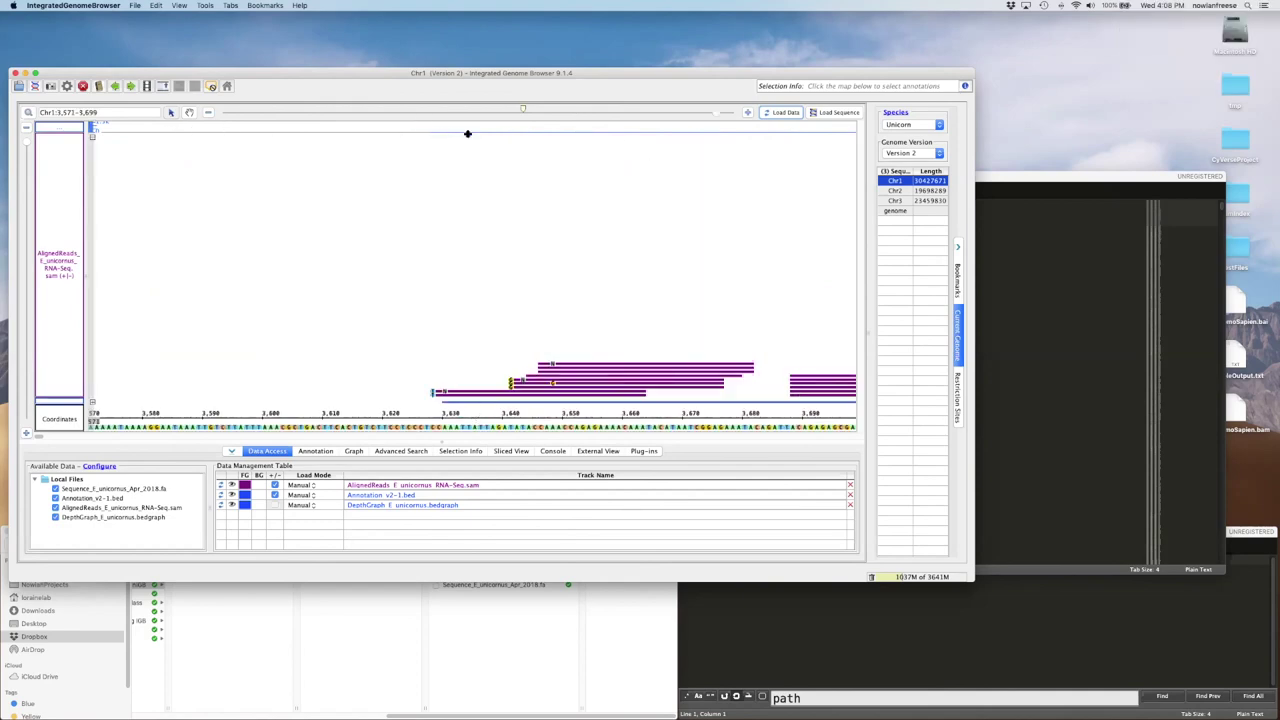
mouse_move(720, 114)
left_mouse_down()
mouse_move(700, 115)
mouse_move(712, 115)
left_mouse_up()
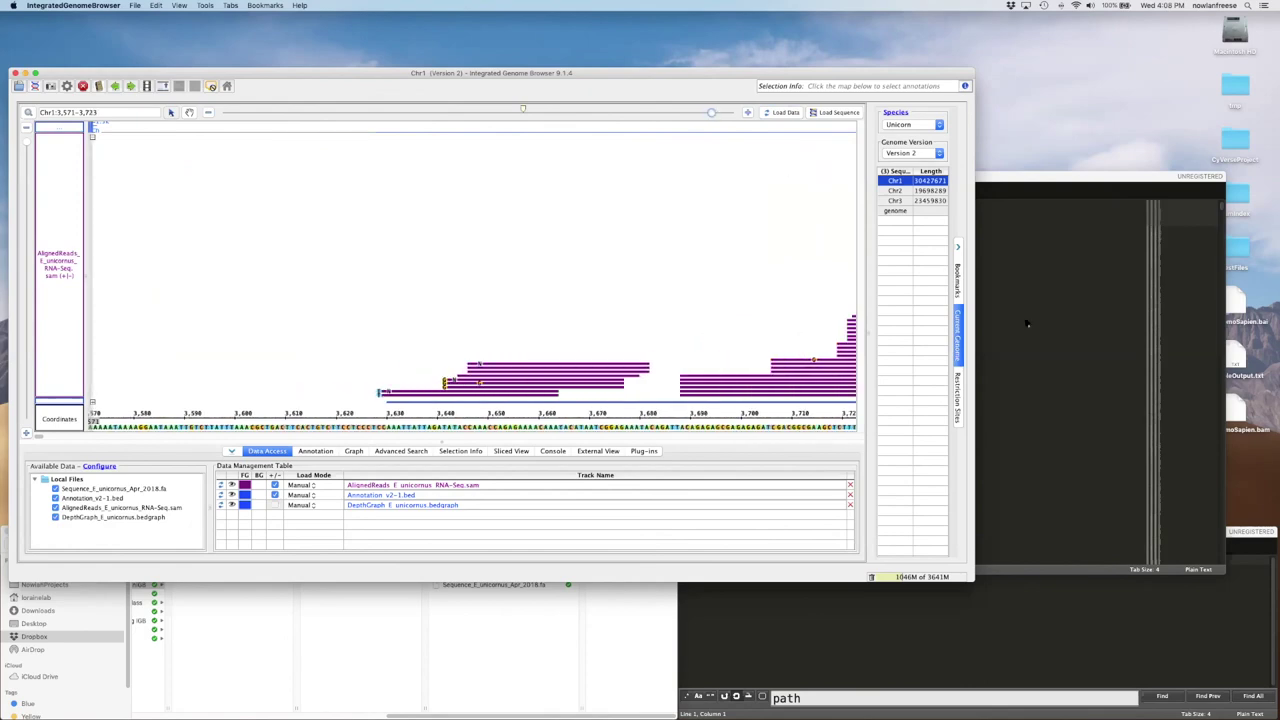
Place the DepthGraph_E_unicornus.bedgraph text window beside the genome browser so its rows can be compared with the reads
left_click(1029, 320)
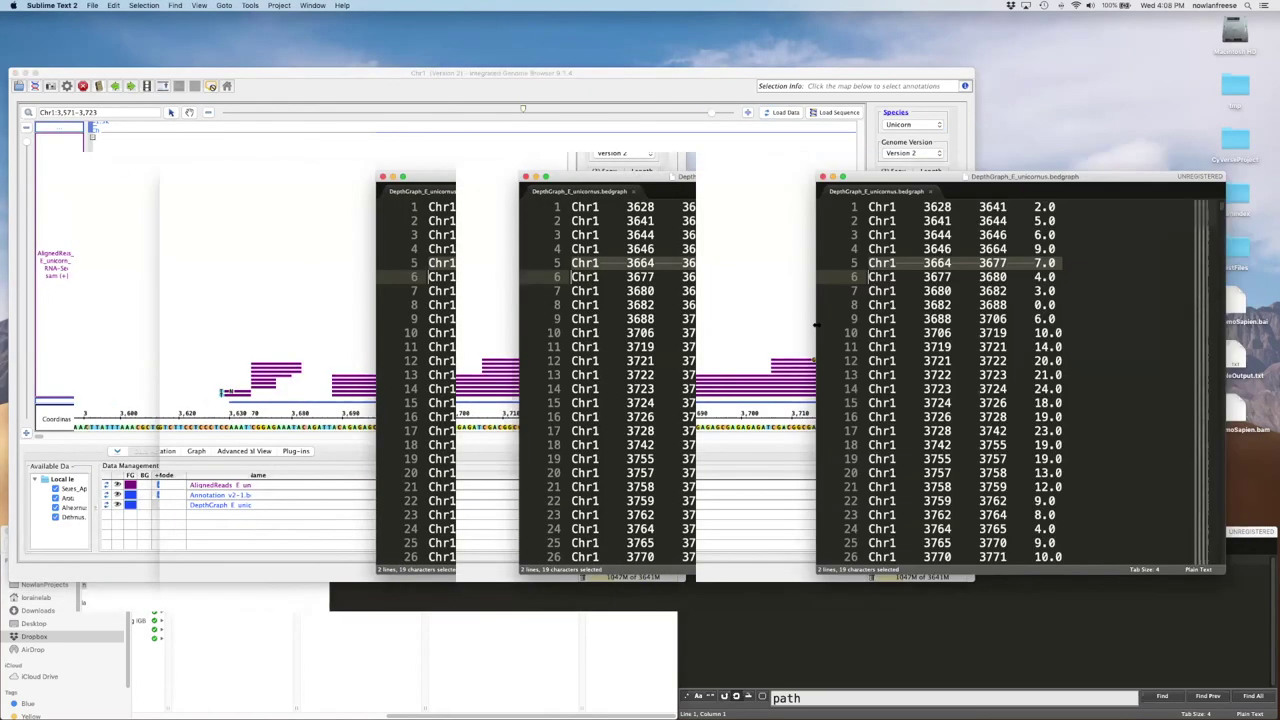
left_click_drag(868, 262, 830, 278)
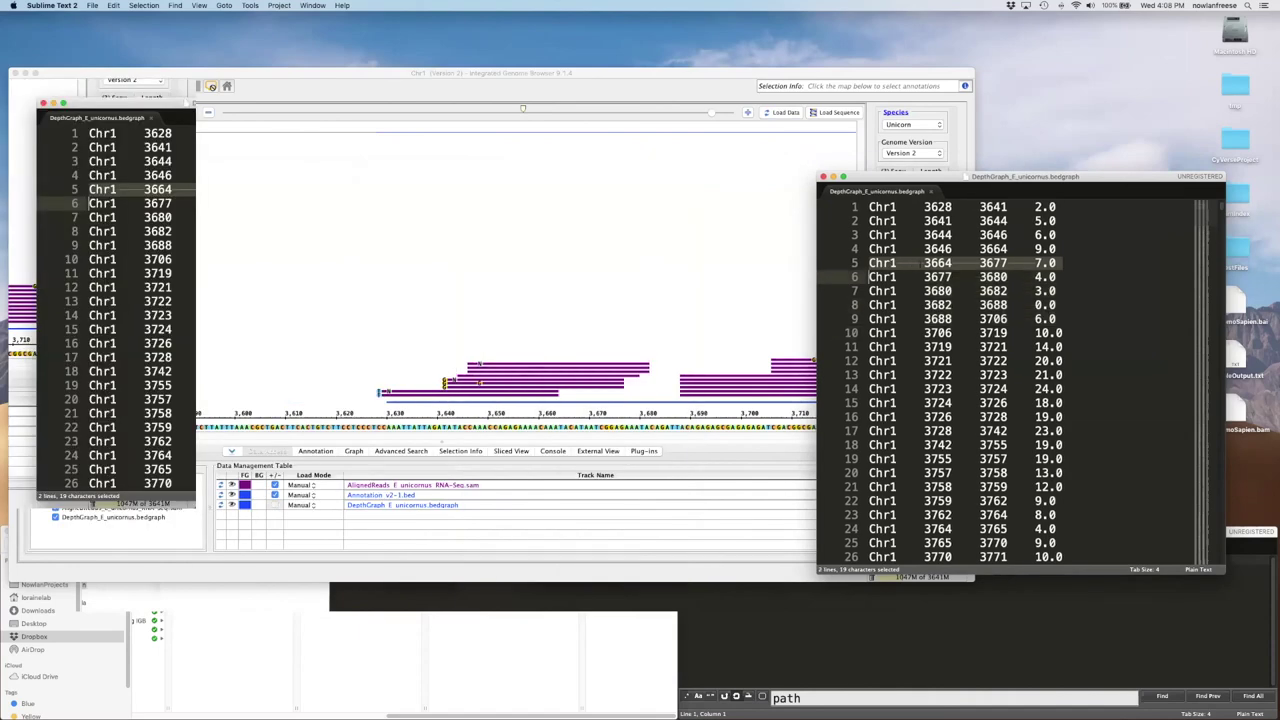
left_click(1032, 277)
left_click_drag(1092, 180, 1144, 186)
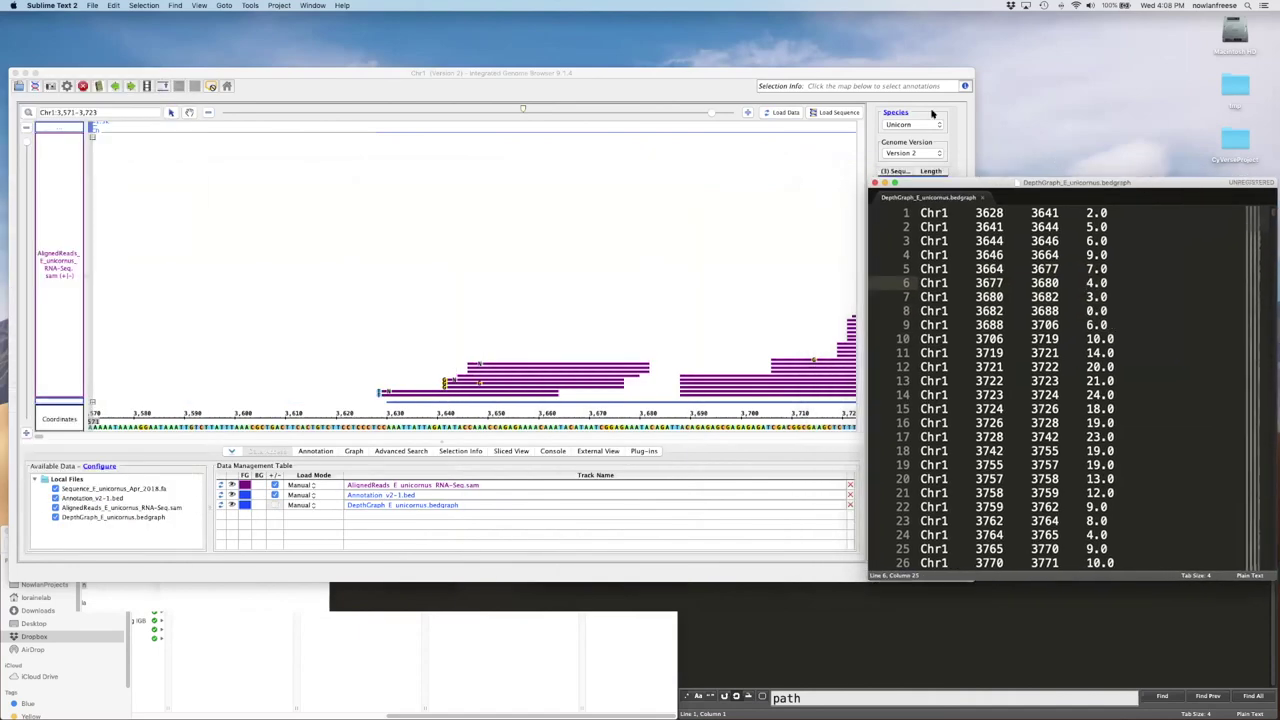
left_click(697, 74)
left_click_drag(1004, 182, 1120, 217)
left_click_drag(975, 240, 1055, 172)
Compare the enlarged reads starting near 3,628, 3,641, 3,644 and 3,646 in Chr1:3,623-3,708 with the bedgraph rows
left_click_drag(354, 416, 660, 416)
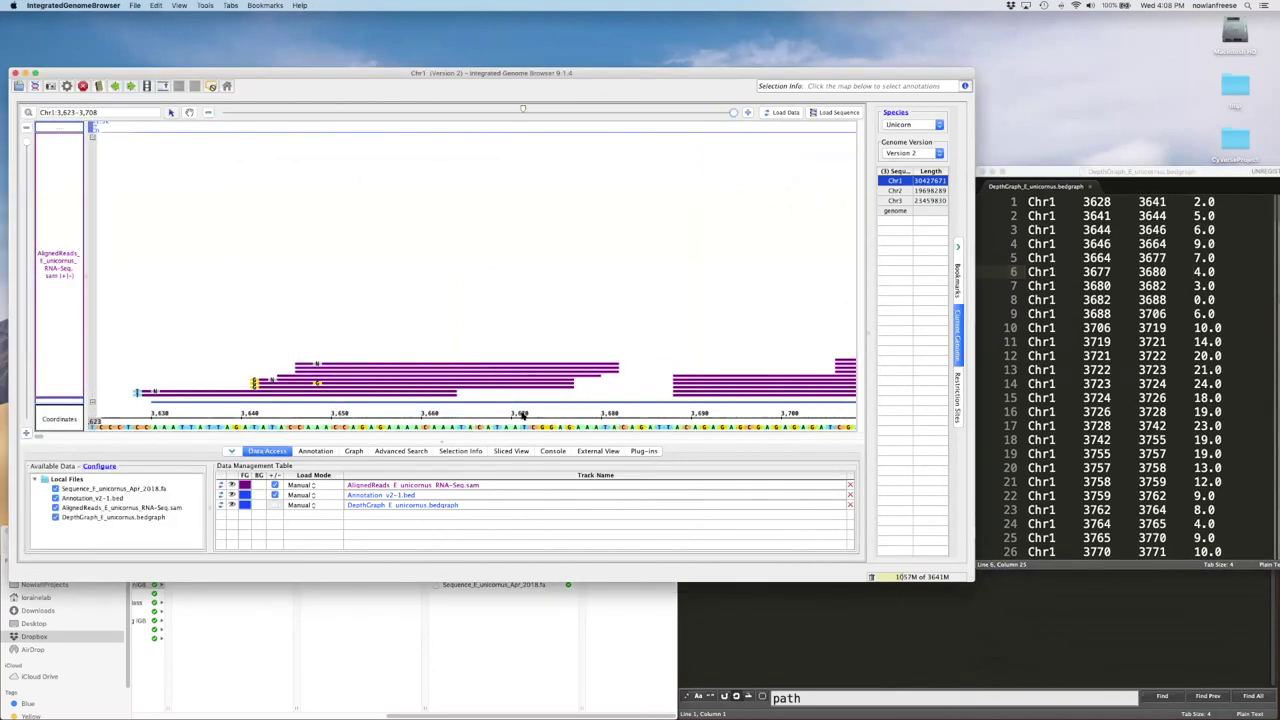
left_click_drag(27, 142, 26, 165)
scroll(250, 350, "down", 5)
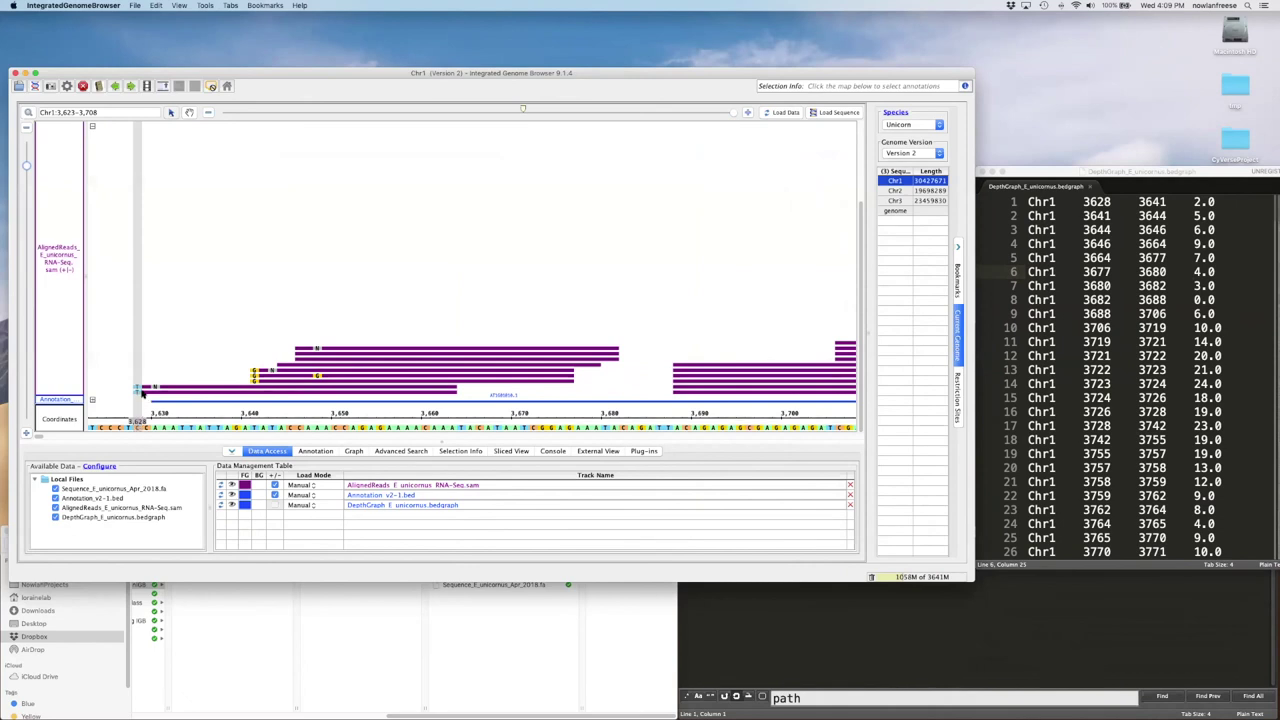
left_click(251, 389)
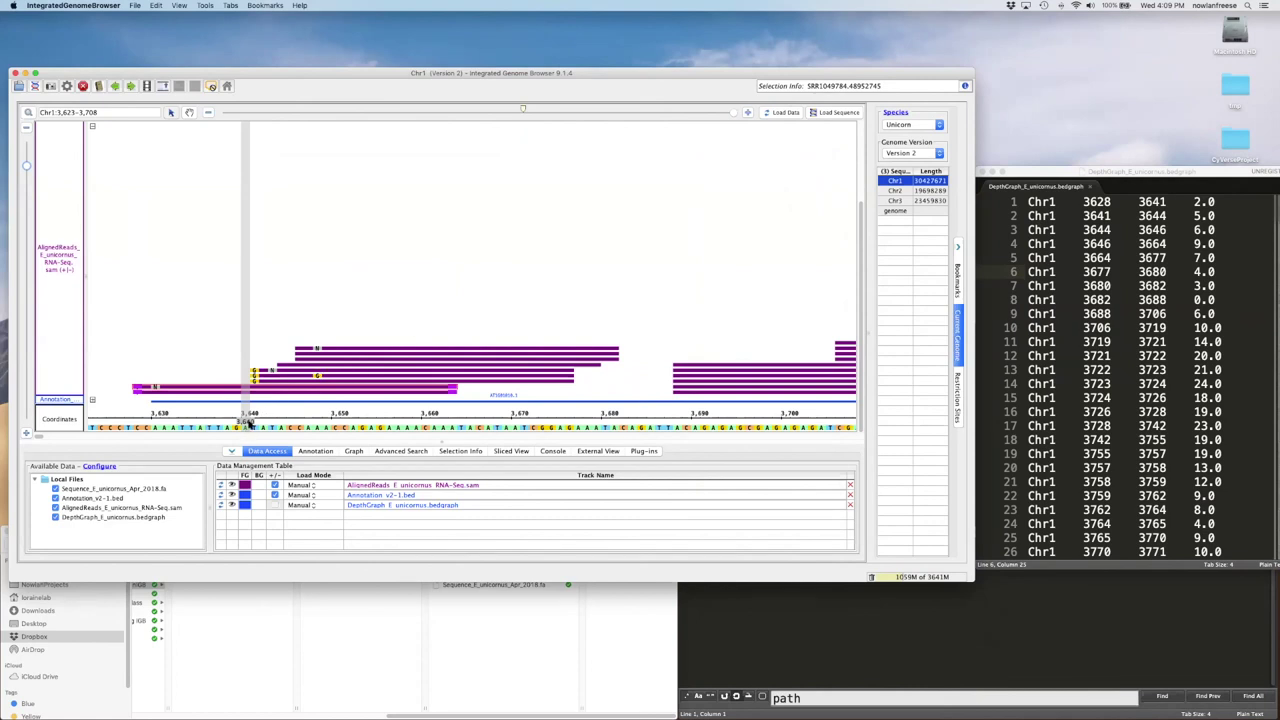
left_click(254, 371)
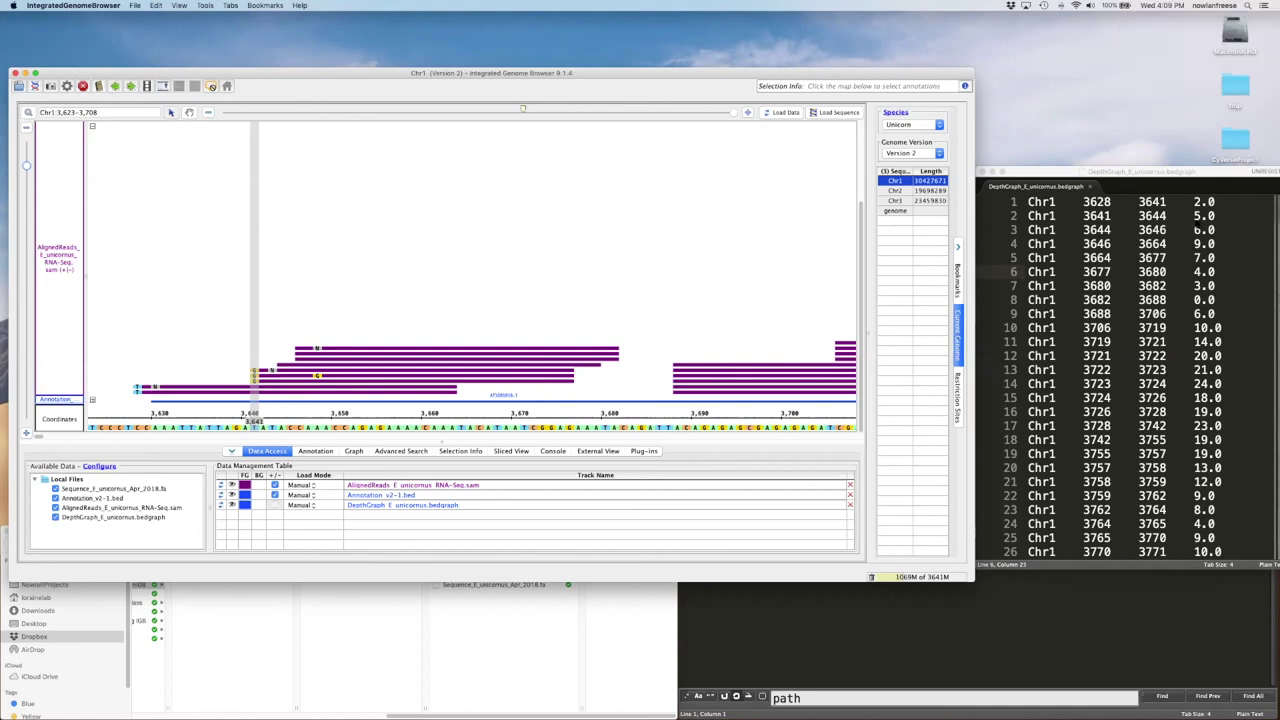
left_click(280, 369)
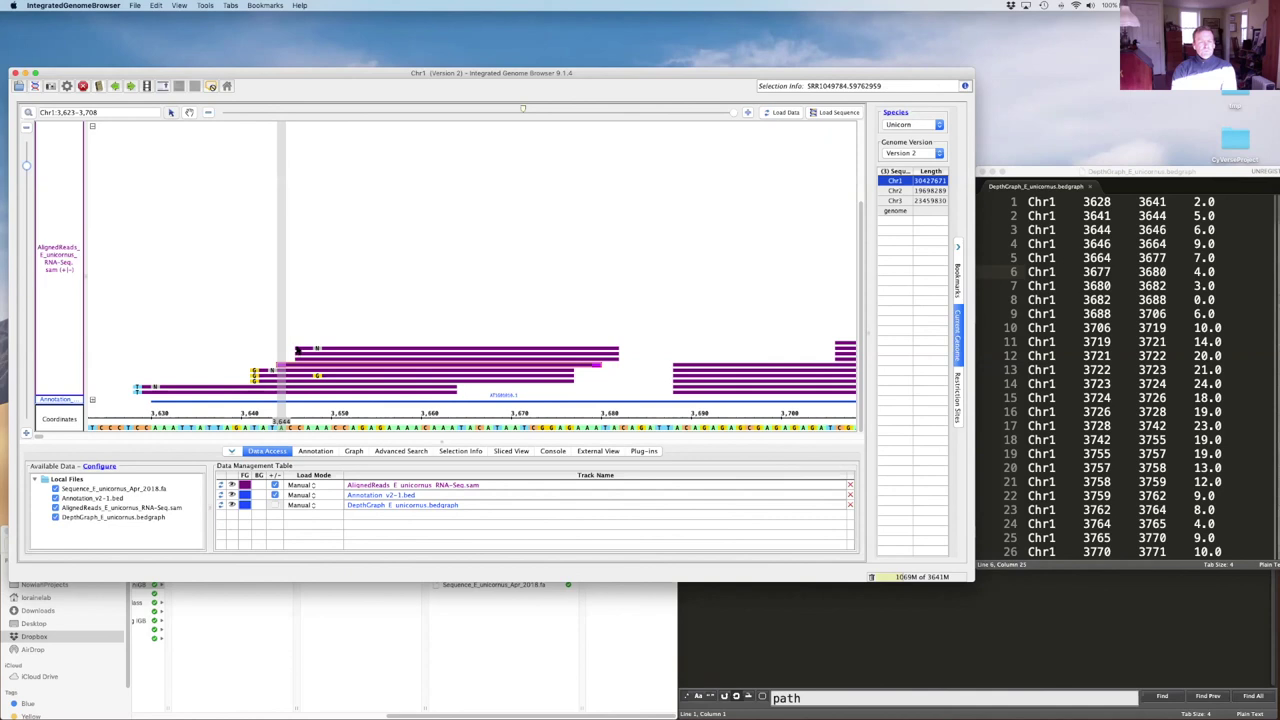
left_click(297, 350)
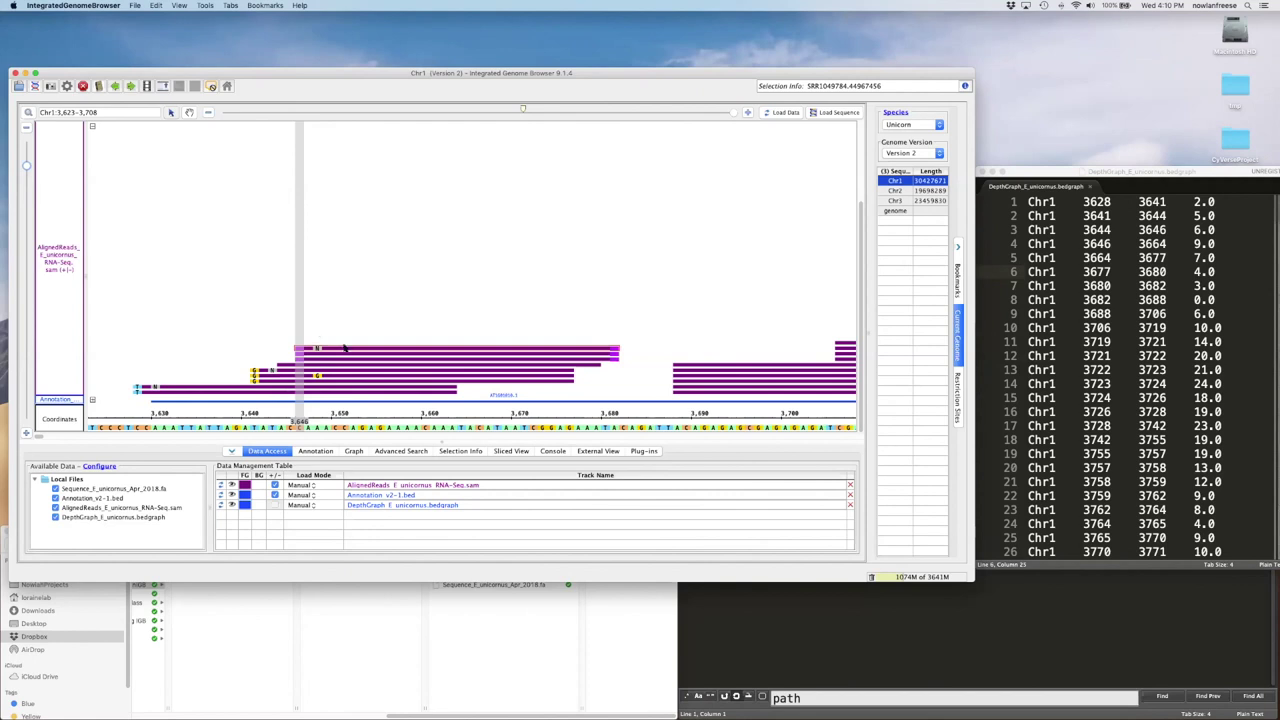
Show the graph display options and collapse the aligned reads track at the reduced stack height
left_click(313, 451)
left_click_drag(26, 165, 26, 150)
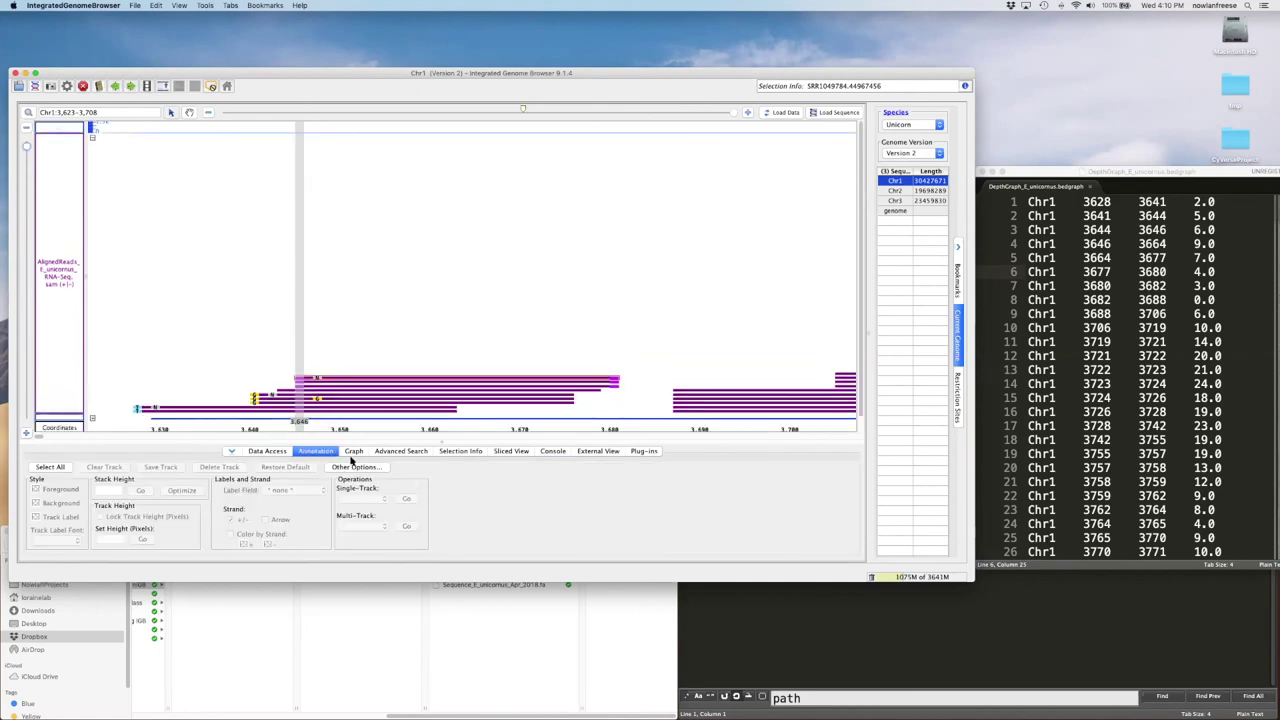
left_click(352, 452)
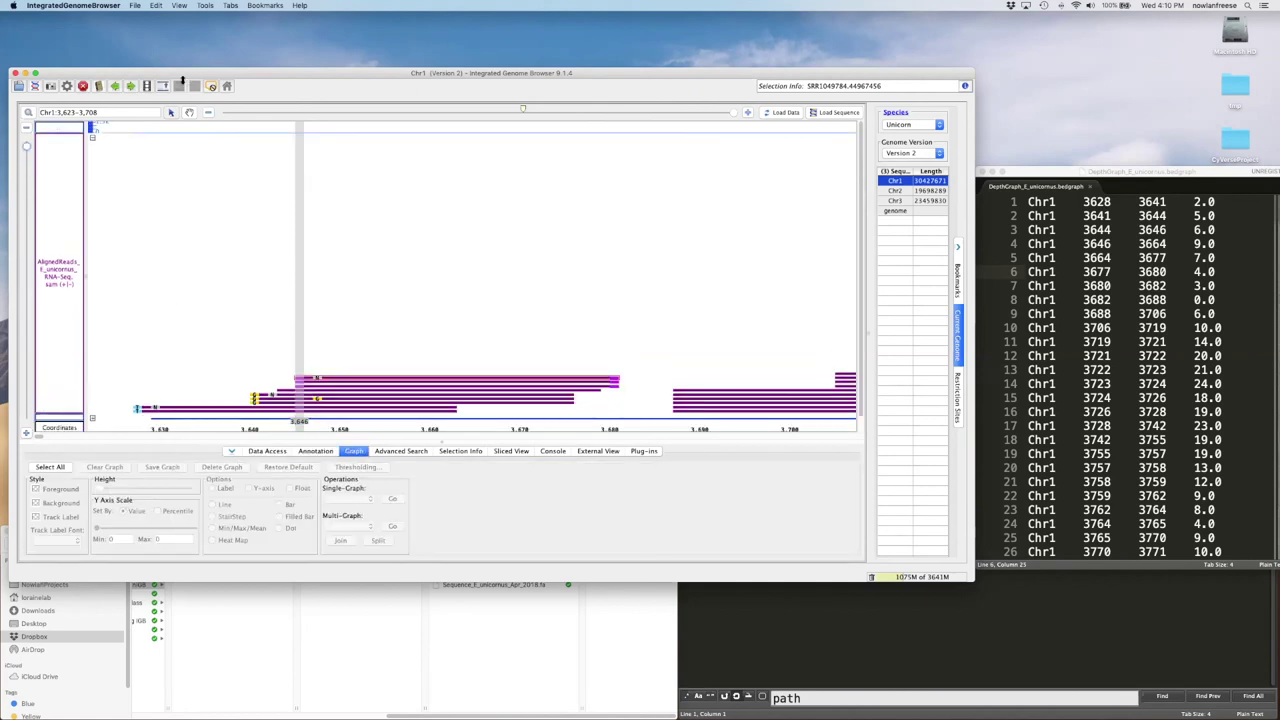
left_click(92, 140)
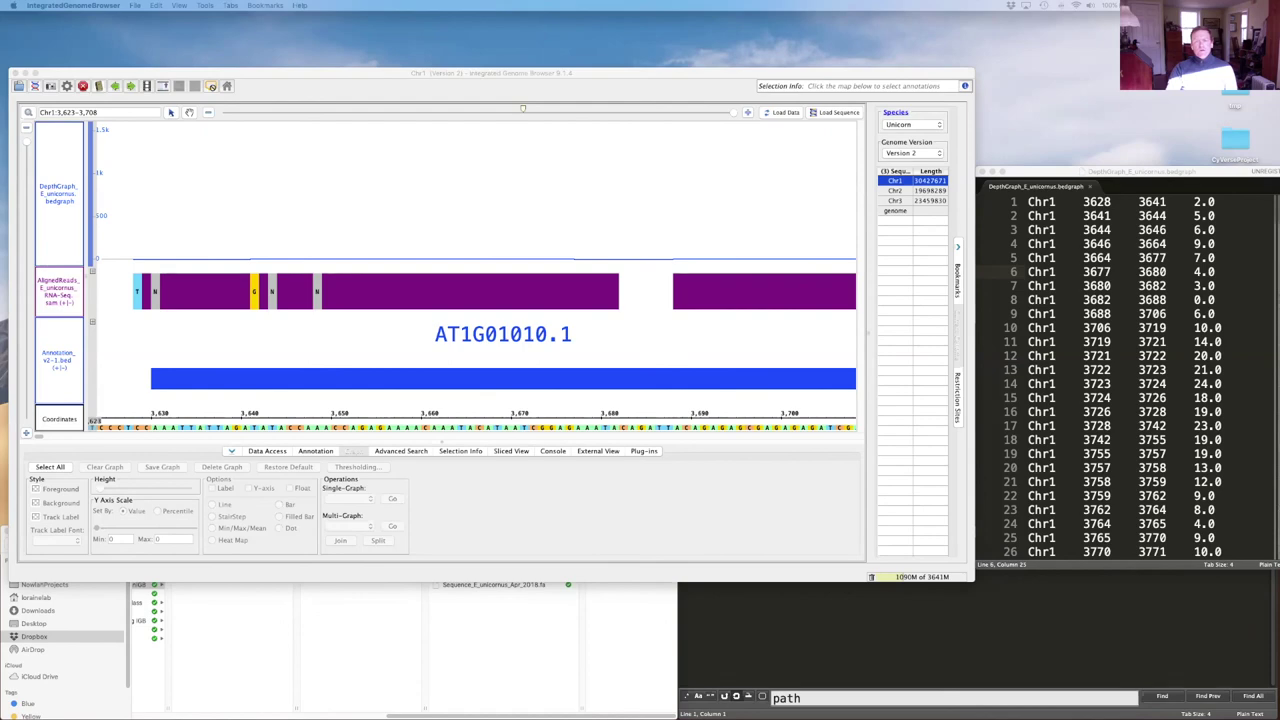
Switch to Chrome, examine the coloured graph image on the BioViz overview page, and close that window
key("super+Tab")
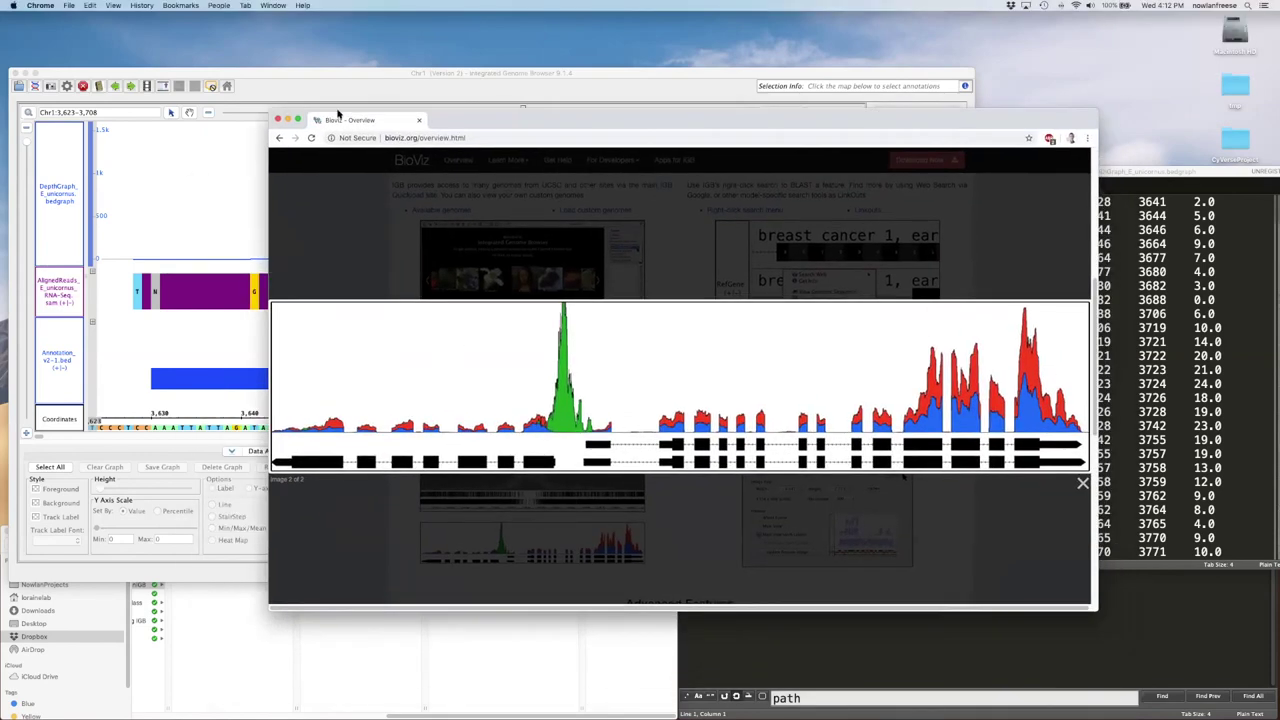
left_click_drag(338, 113, 298, 98)
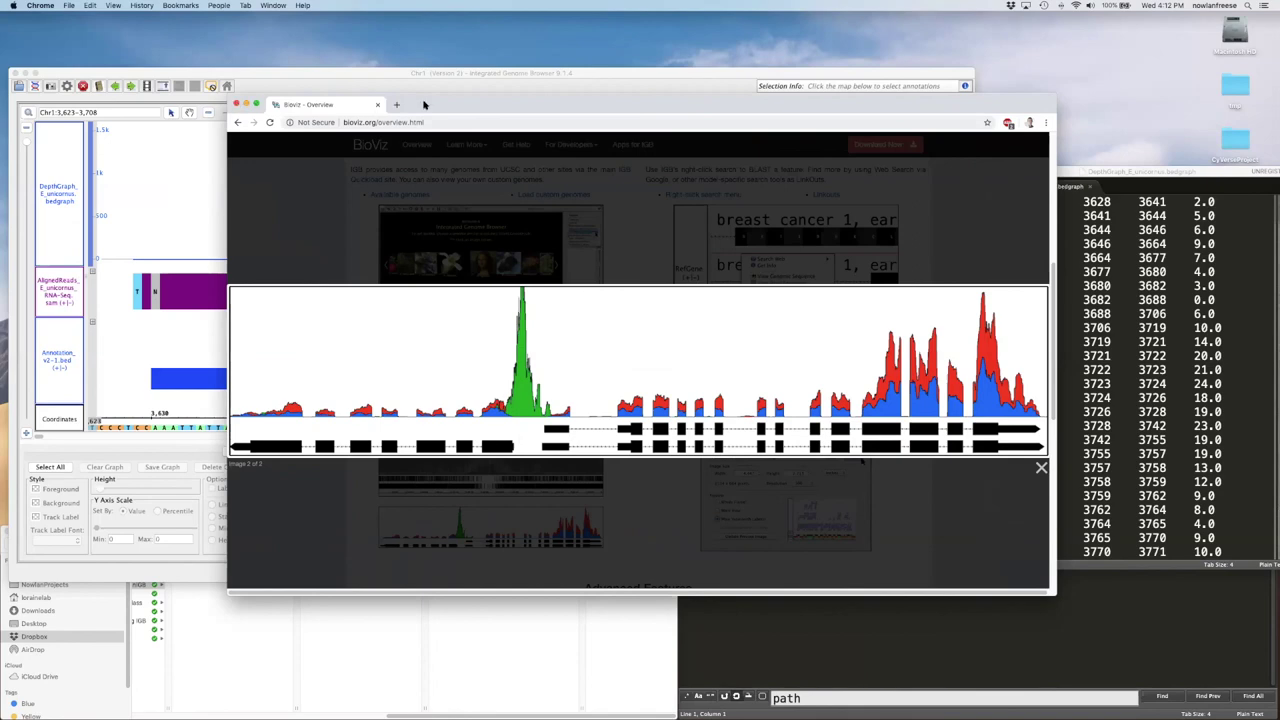
left_click(236, 104)
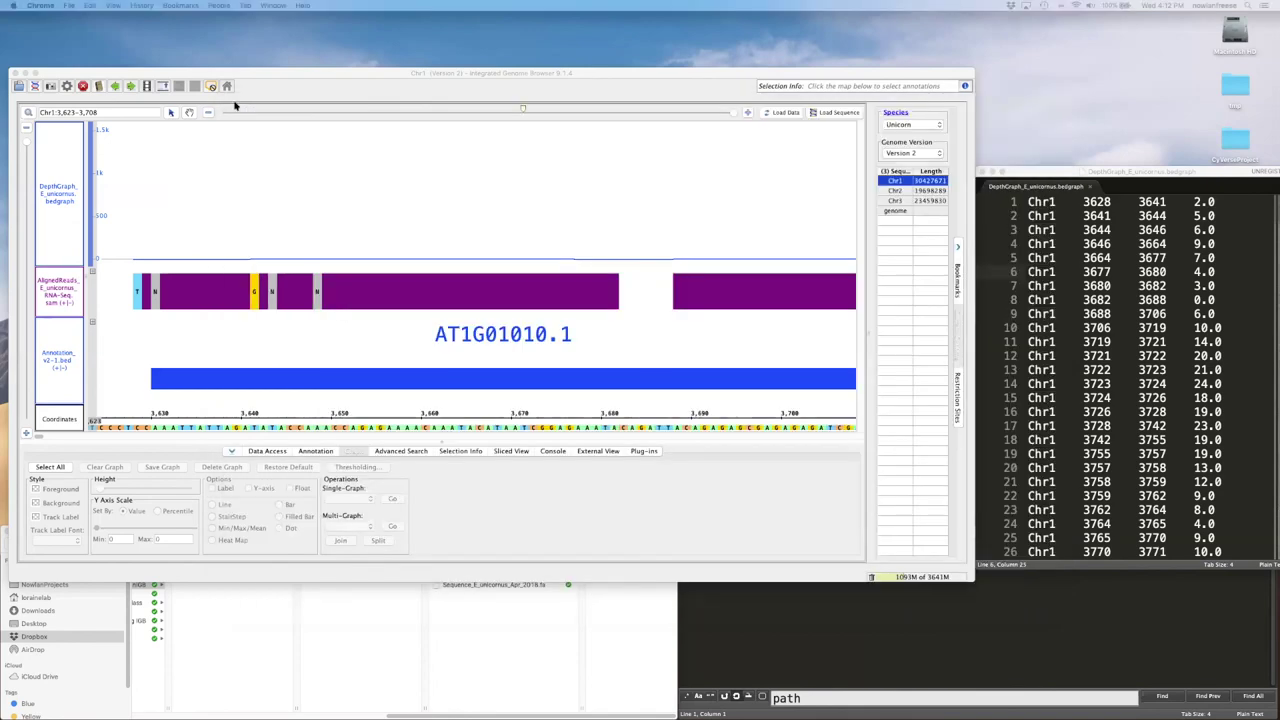
Switch back to Integrated Genome Browser and widen the displayed region to Chr1:0-207,936
left_click(497, 201)
left_click_drag(731, 112, 420, 111)
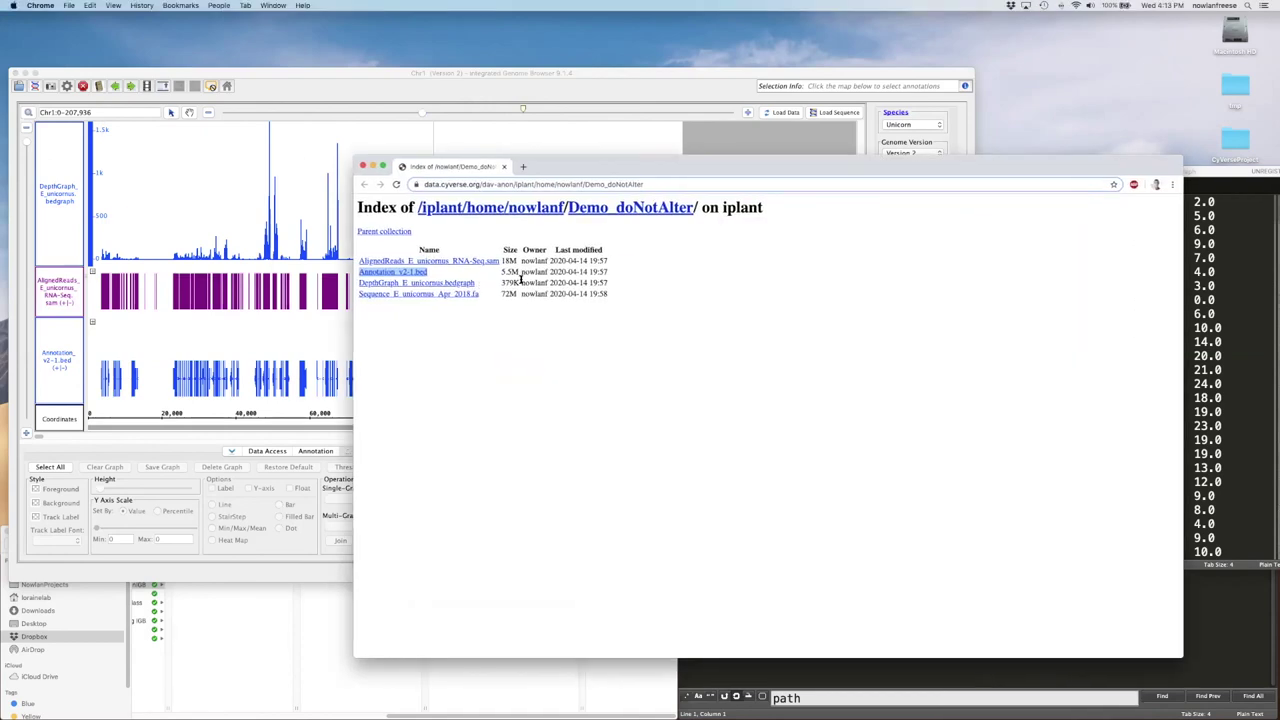
Copy the link address of Annotation_v2-1.bed from the CyVerse Demo_doNotAlter index page in Chrome
left_click(514, 244)
left_click_drag(583, 170, 677, 160)
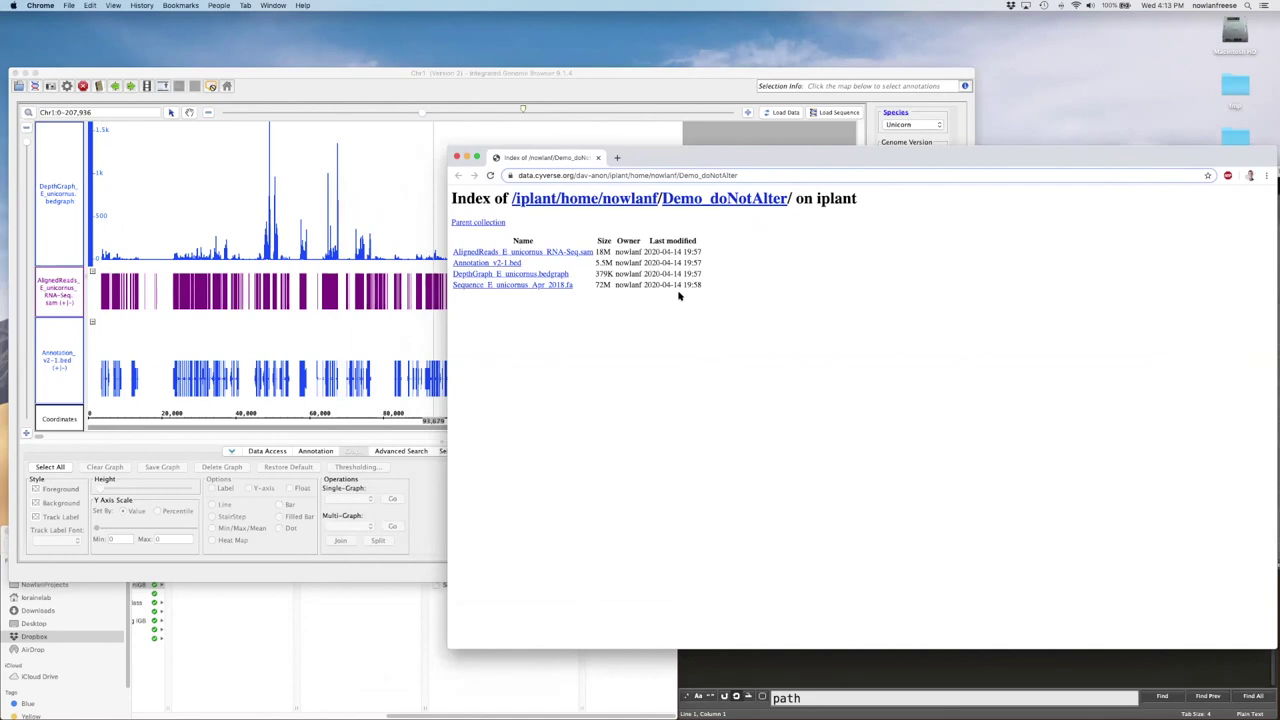
right_click(511, 262)
left_click(591, 313)
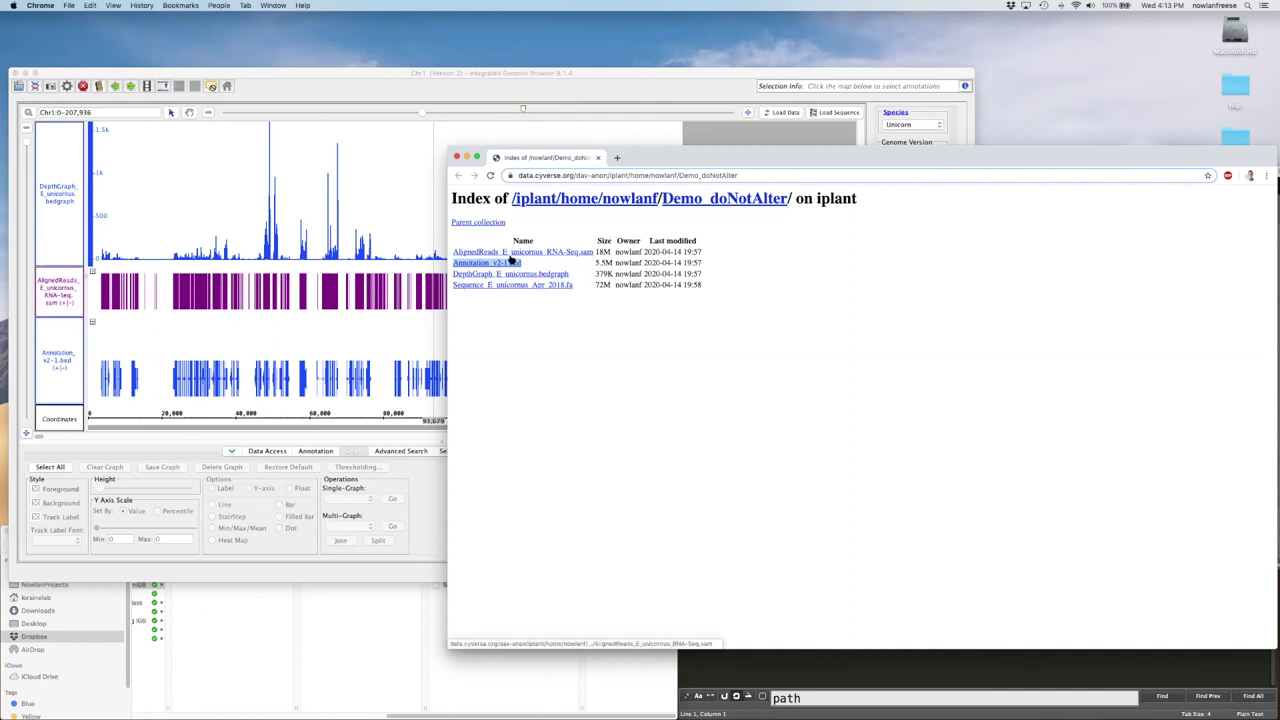
Switch back to Integrated Genome Browser and remove the aligned reads, annotation and depth graph tracks
left_click(385, 200)
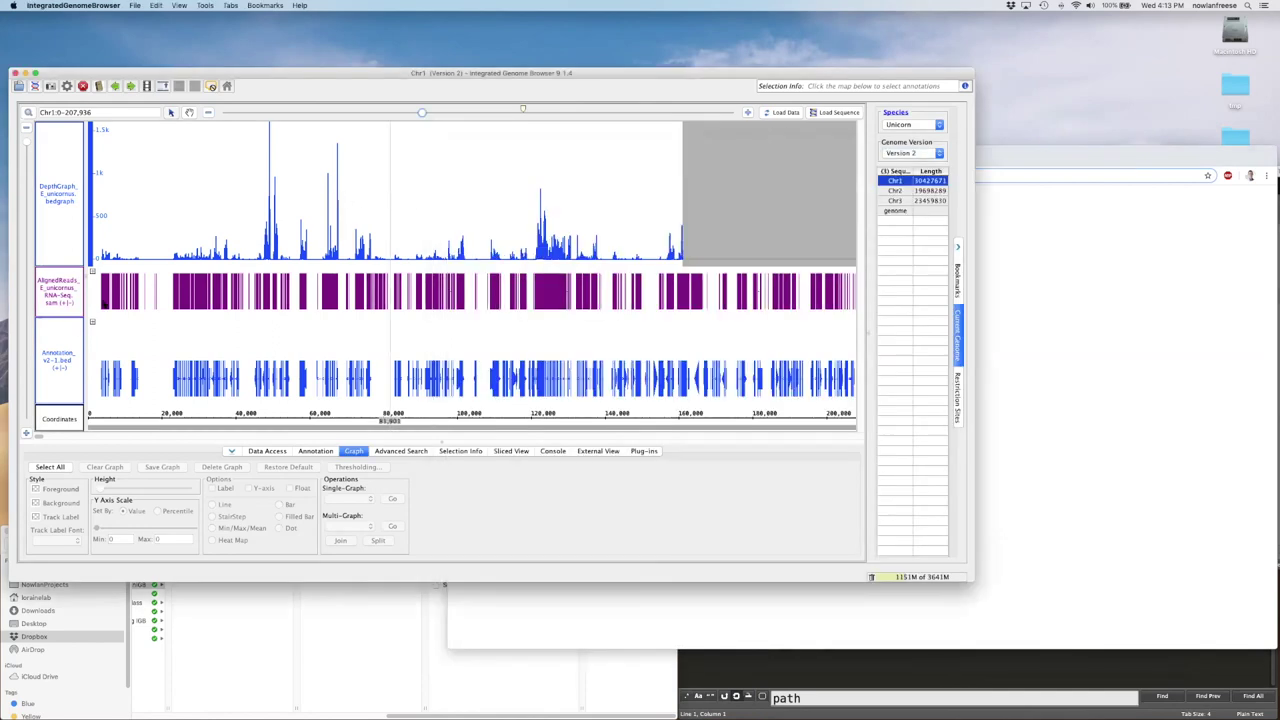
left_click(266, 451)
left_click(849, 486)
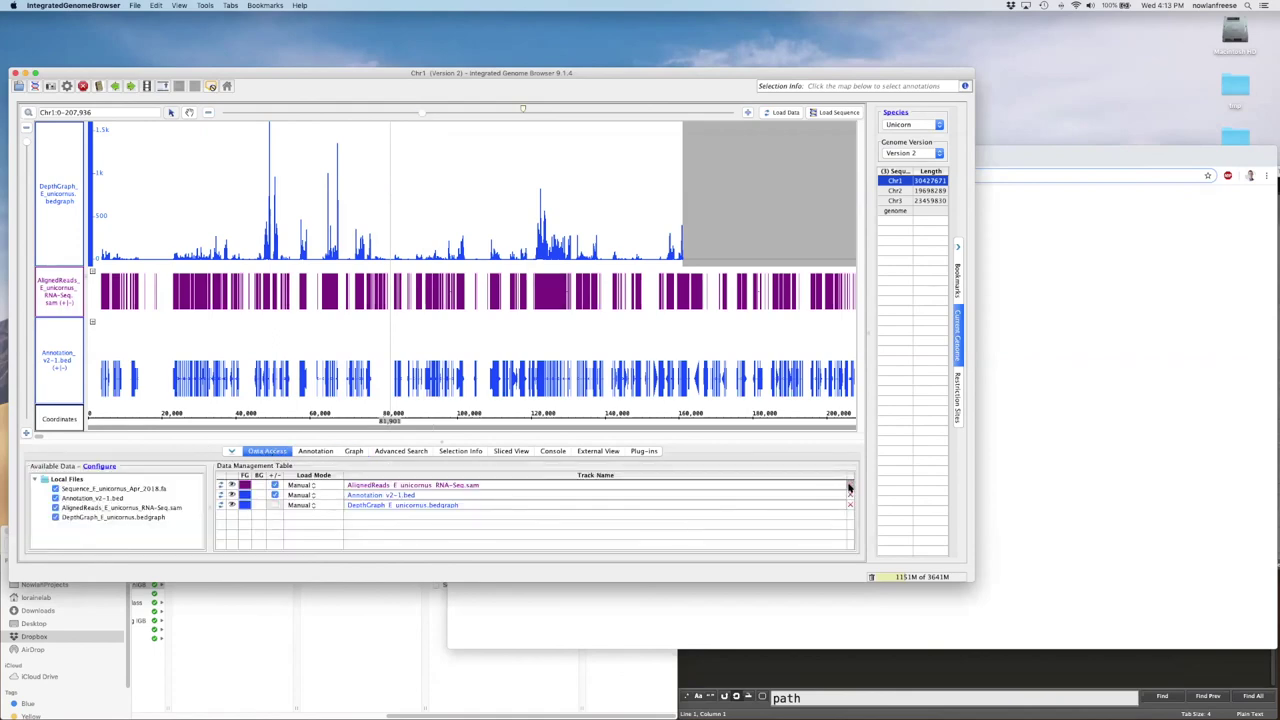
left_click(849, 486)
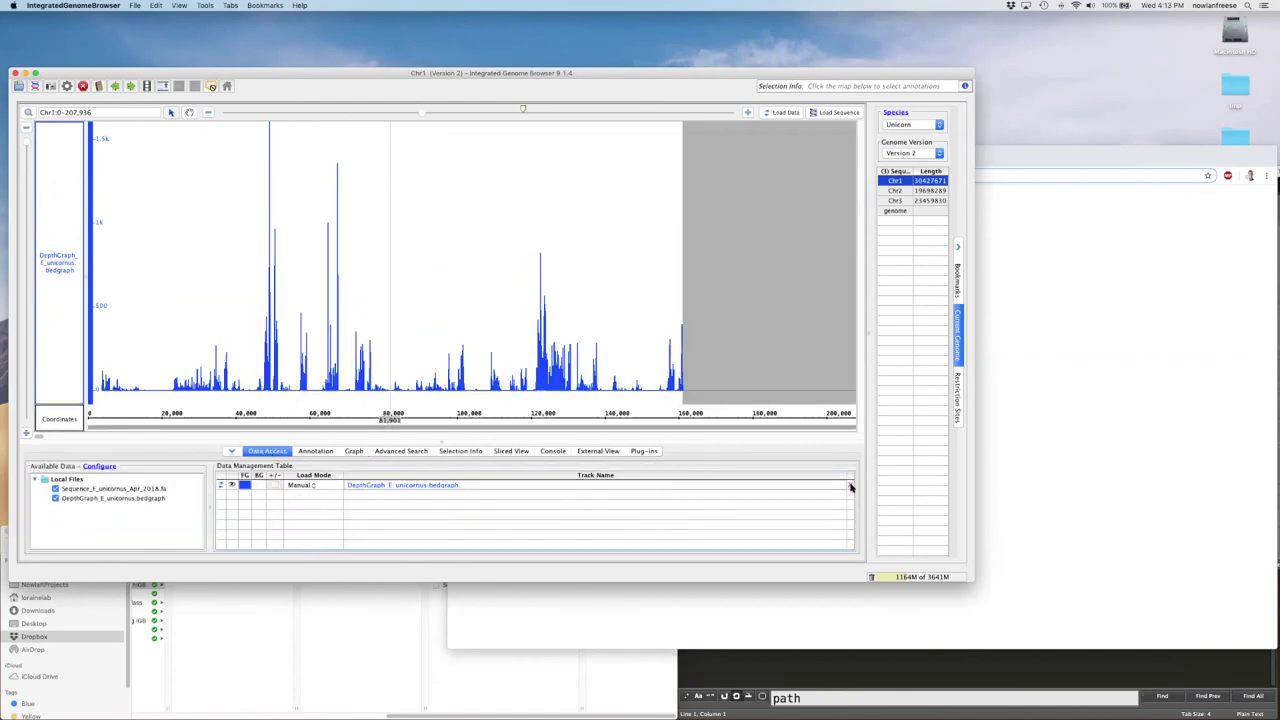
left_click(850, 487)
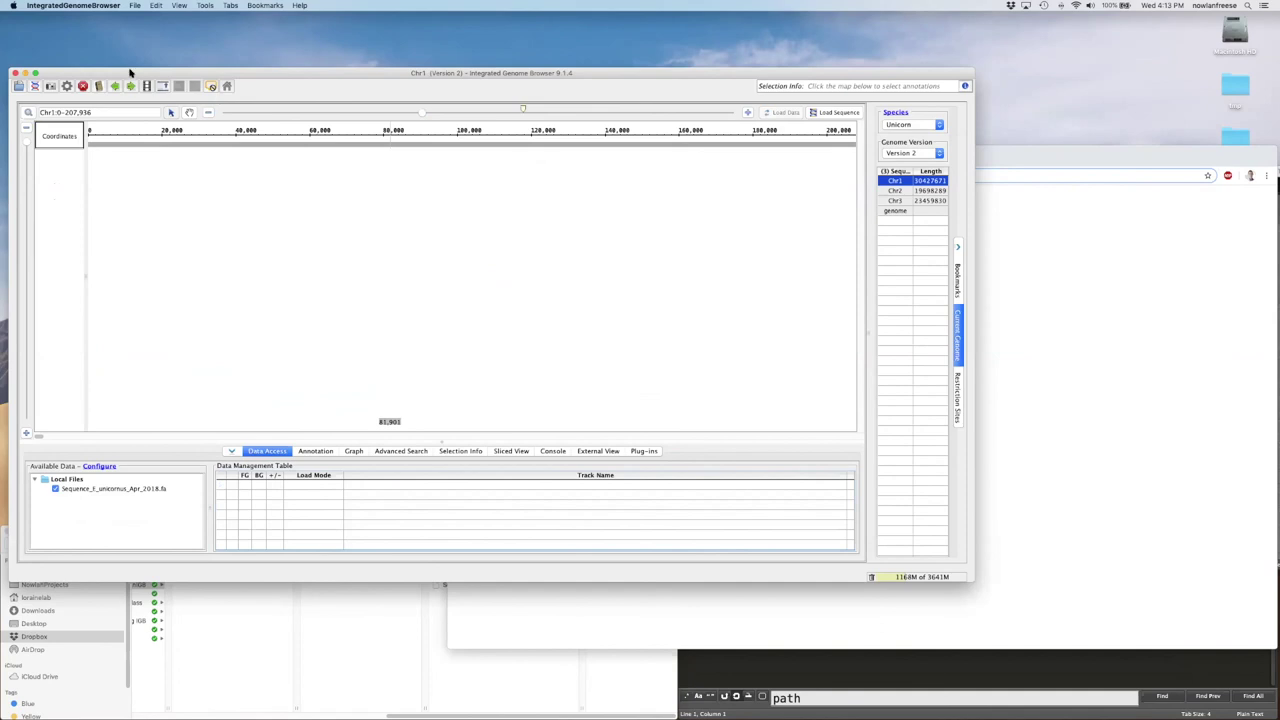
Add the annotation track to the Unicorn genome from the copied CyVerse URL of Annotation_v2-1.bed
left_click(134, 5)
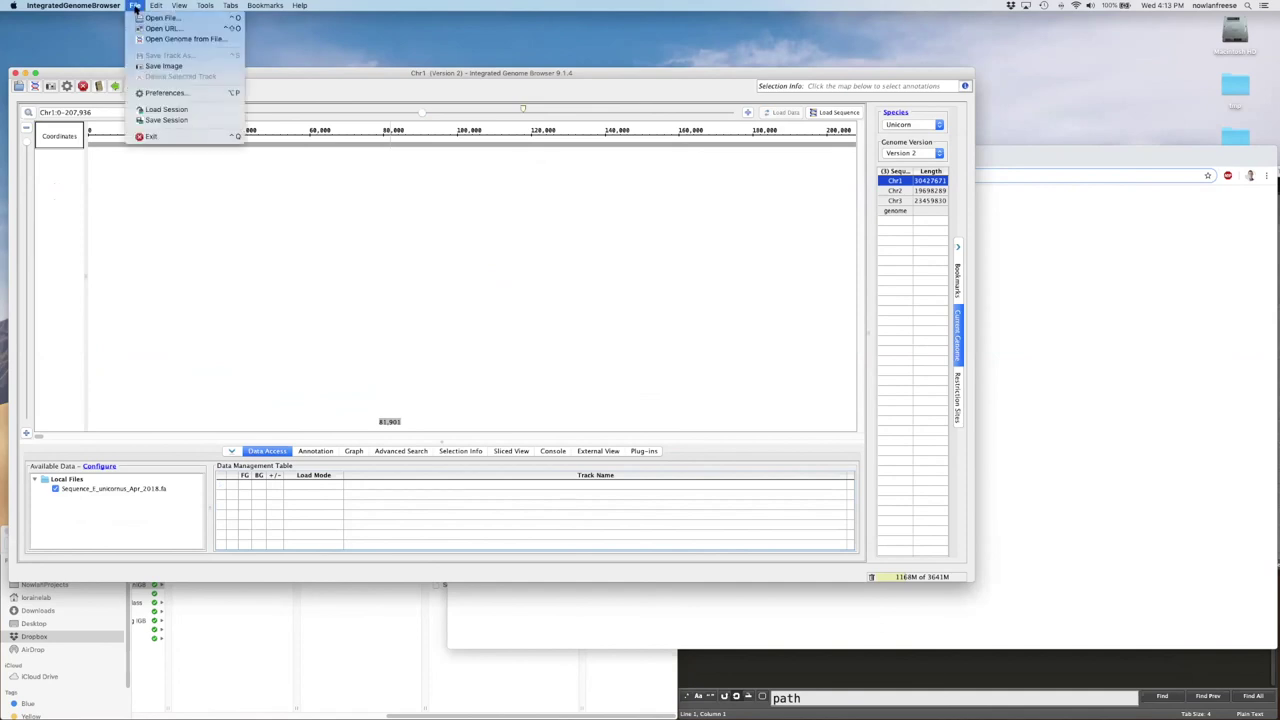
left_click(155, 28)
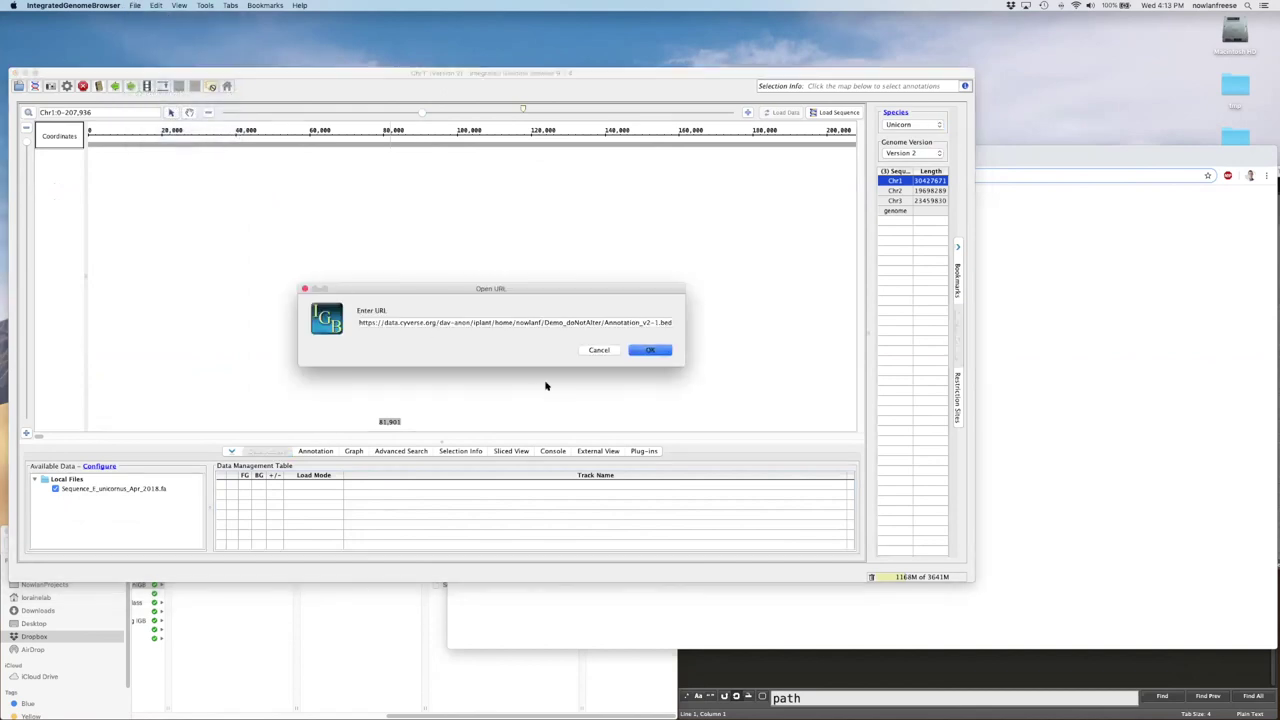
left_click_drag(568, 322, 697, 326)
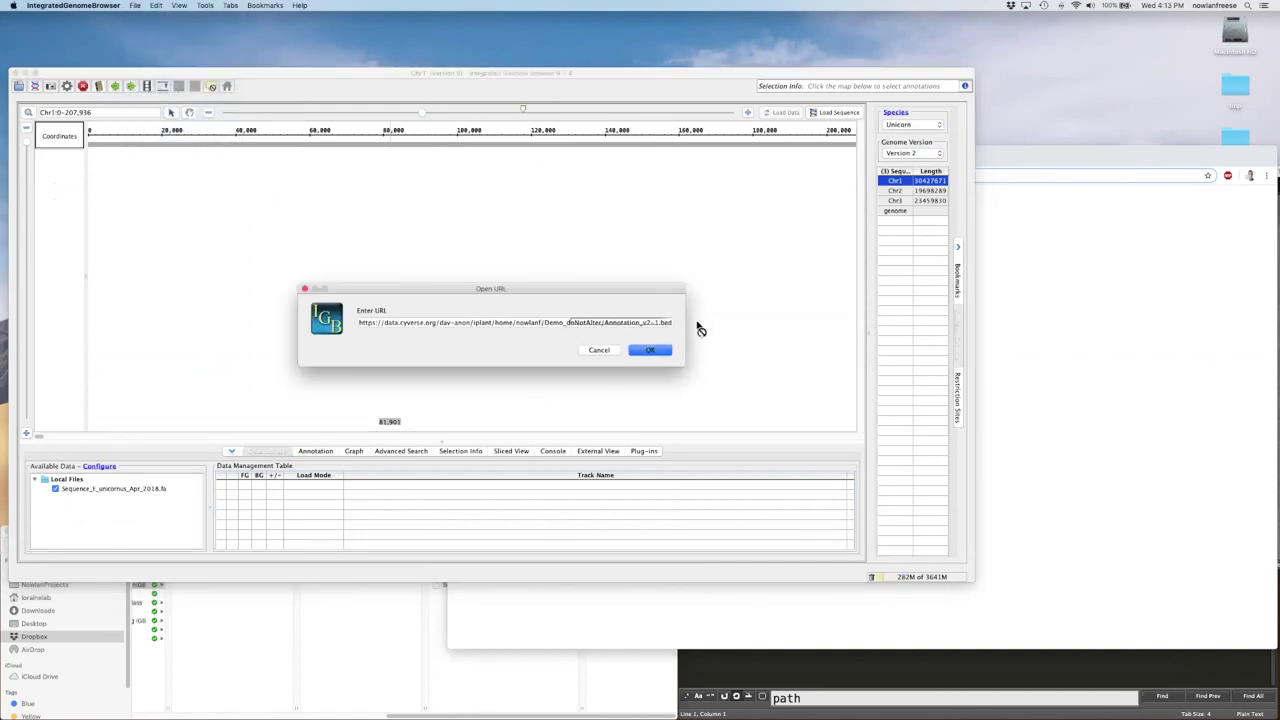
left_click_drag(520, 322, 685, 323)
left_click(651, 350)
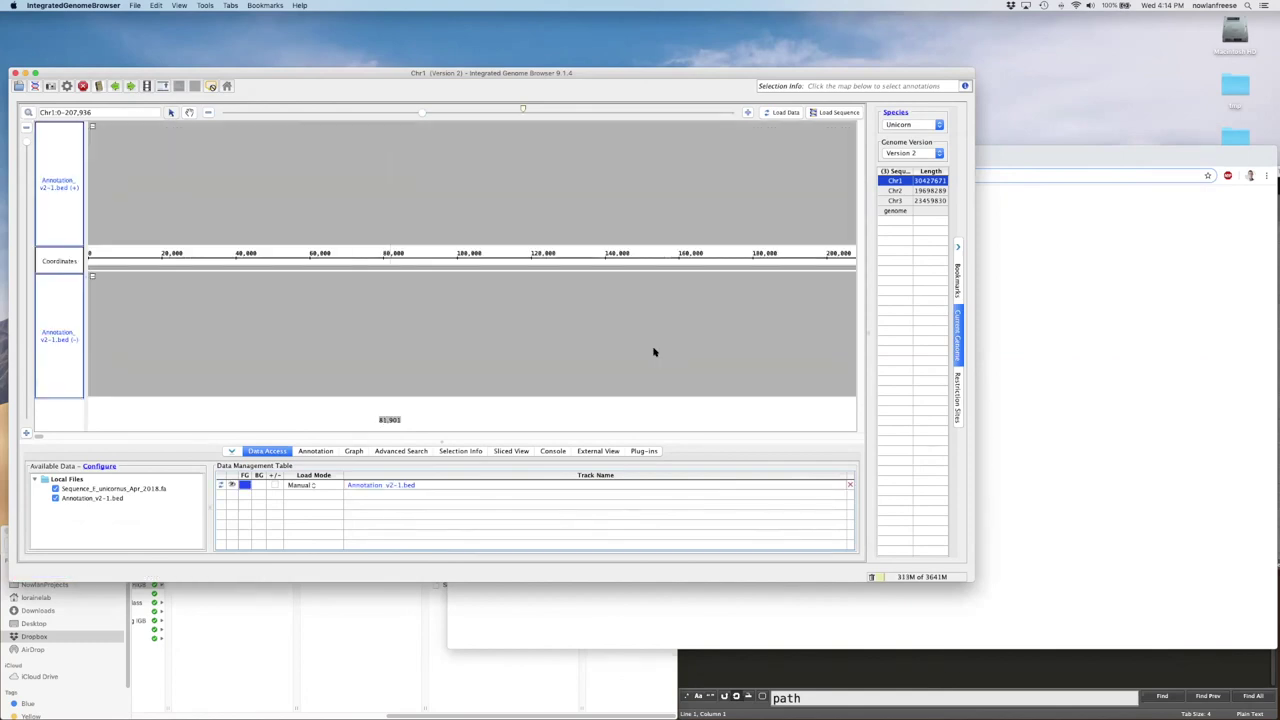
Widen the displayed region to the whole chromosome, Chr1:0-30,427,671, and load its annotation data
left_click(772, 113)
left_click_drag(422, 112, 214, 117)
left_click(780, 116)
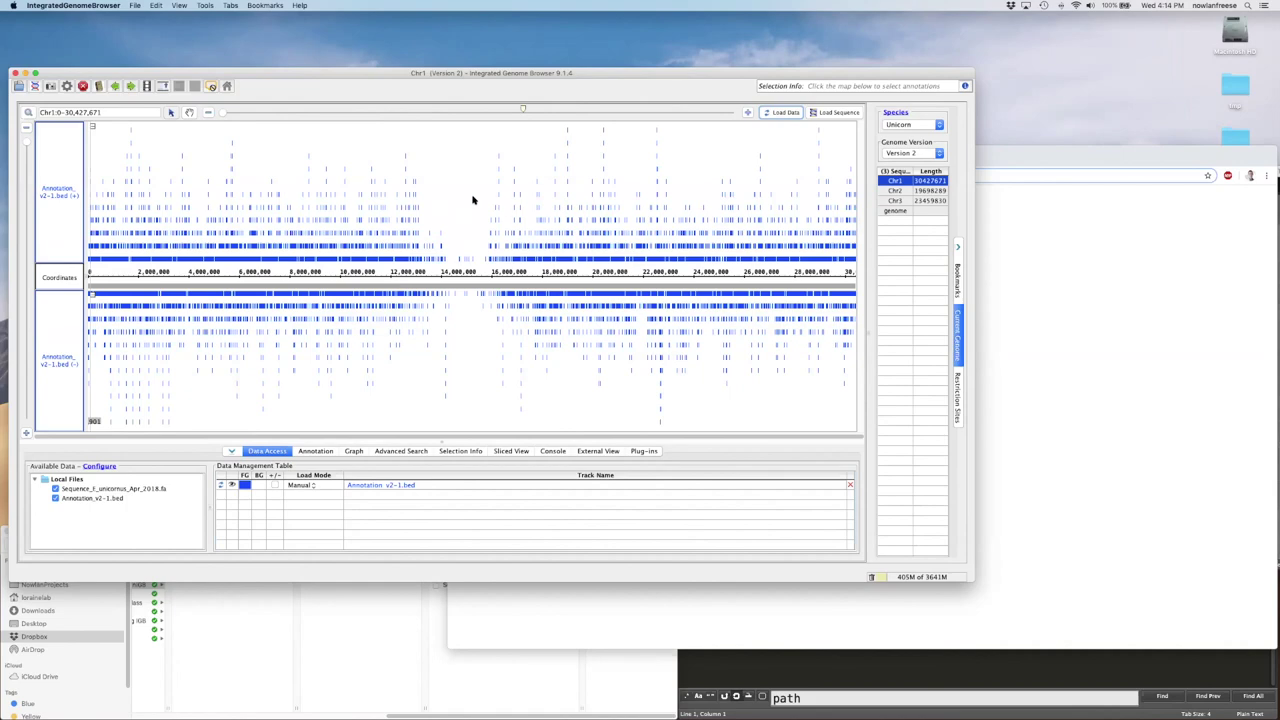
left_click(137, 6)
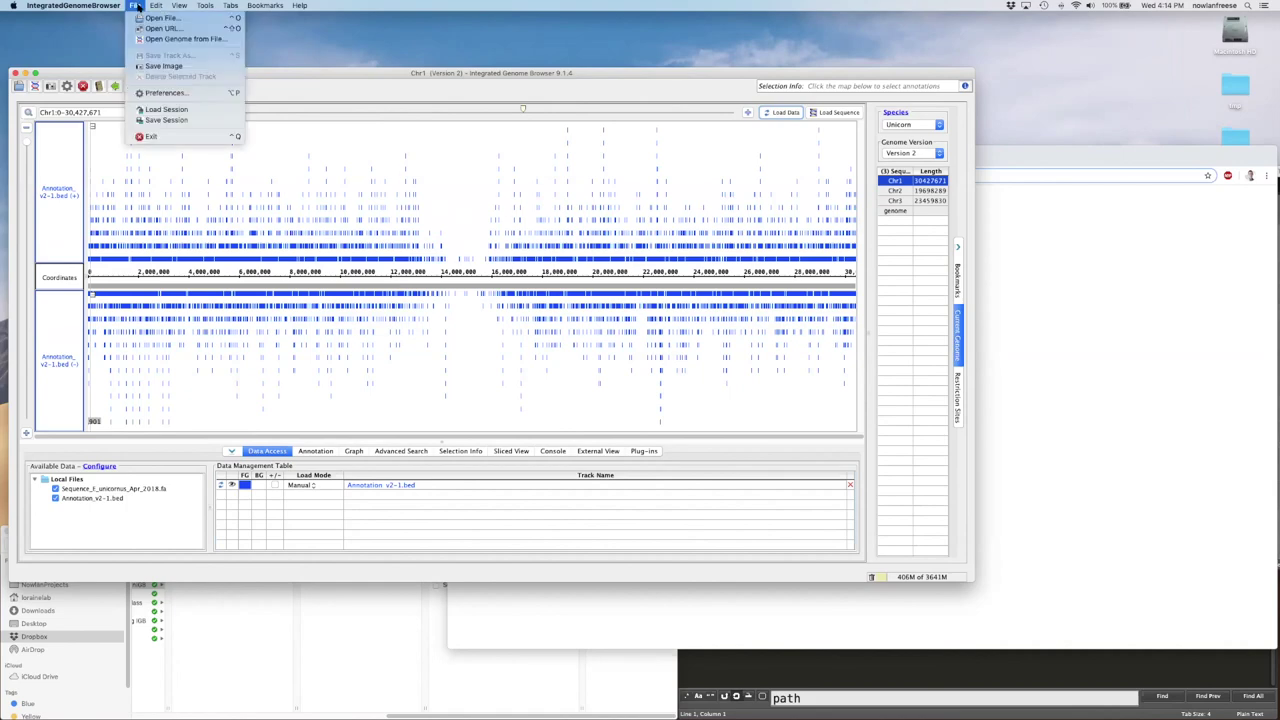
left_click(509, 194)
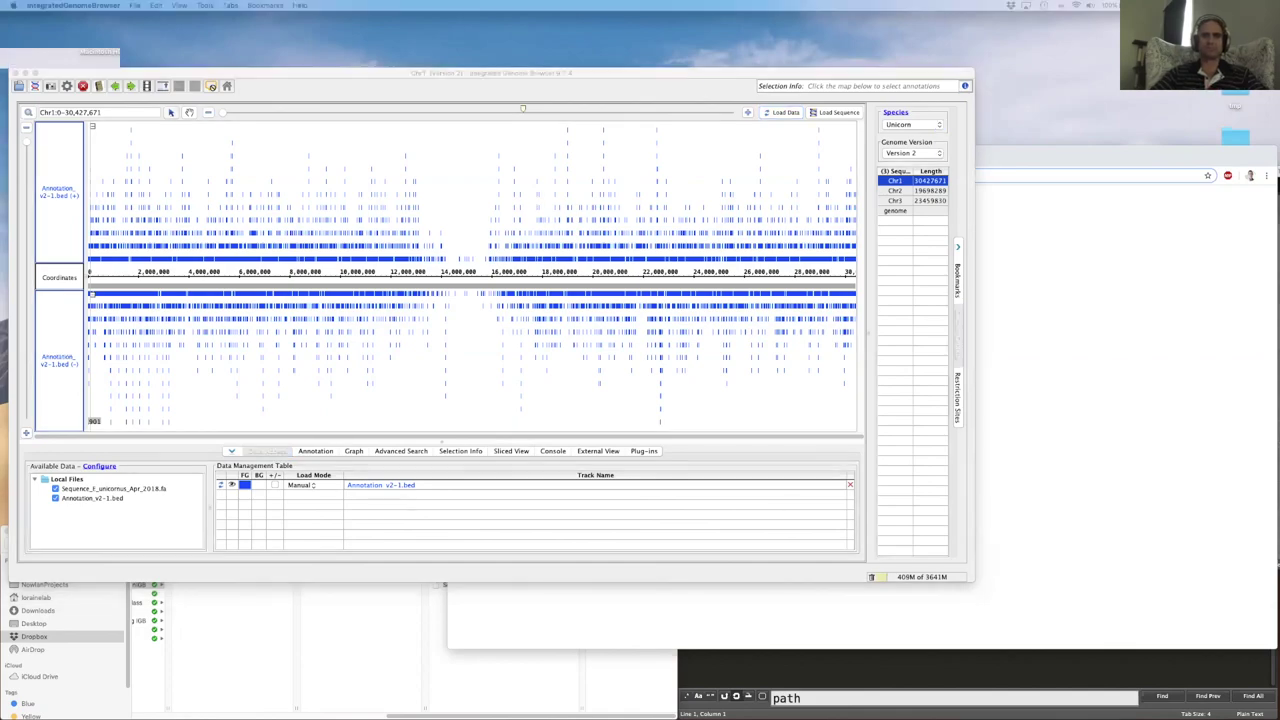
key("ctrl+Up")
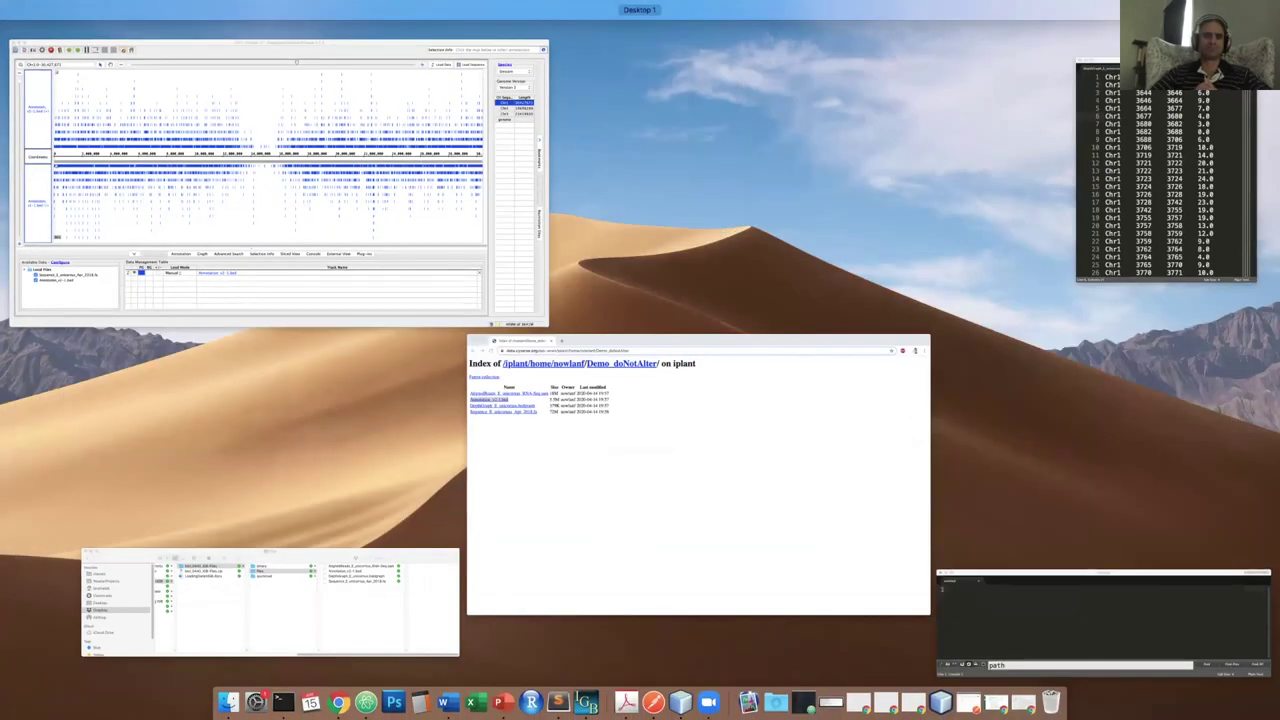
Switch to the NCBI FTP index in Chrome, browse from HG004_NA24143_mother into NIST_Illumina_2x250bps/novoalign_bams, and examine the size of HG004.GRCh38.2x250.bam
key("ctrl+Up")
left_click(1030, 705)
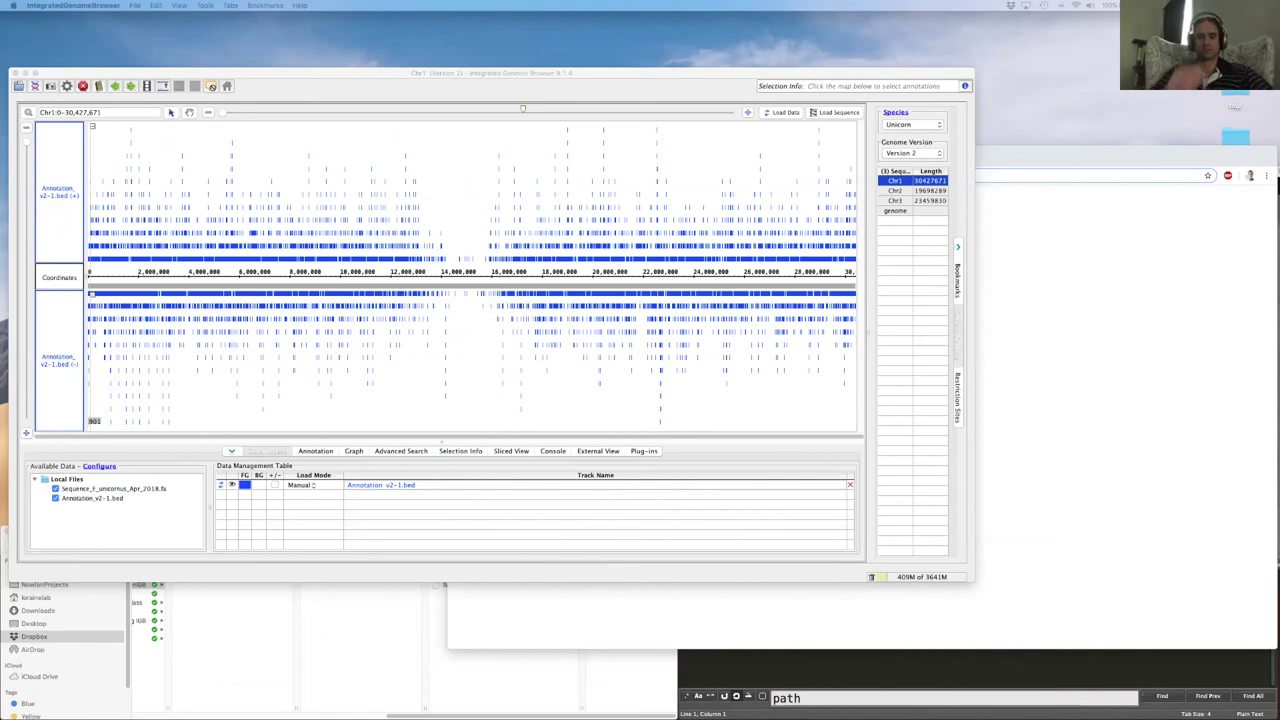
left_click(1100, 400)
left_click_drag(659, 187, 355, 147)
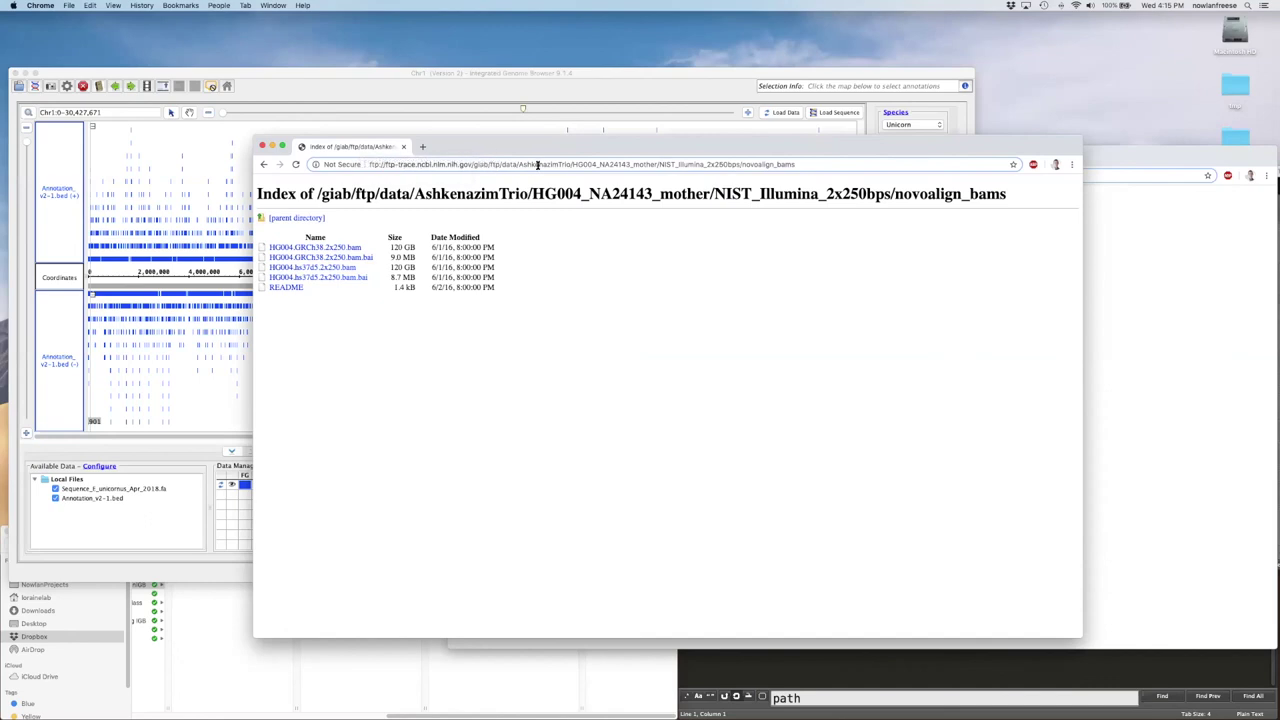
left_click(318, 220)
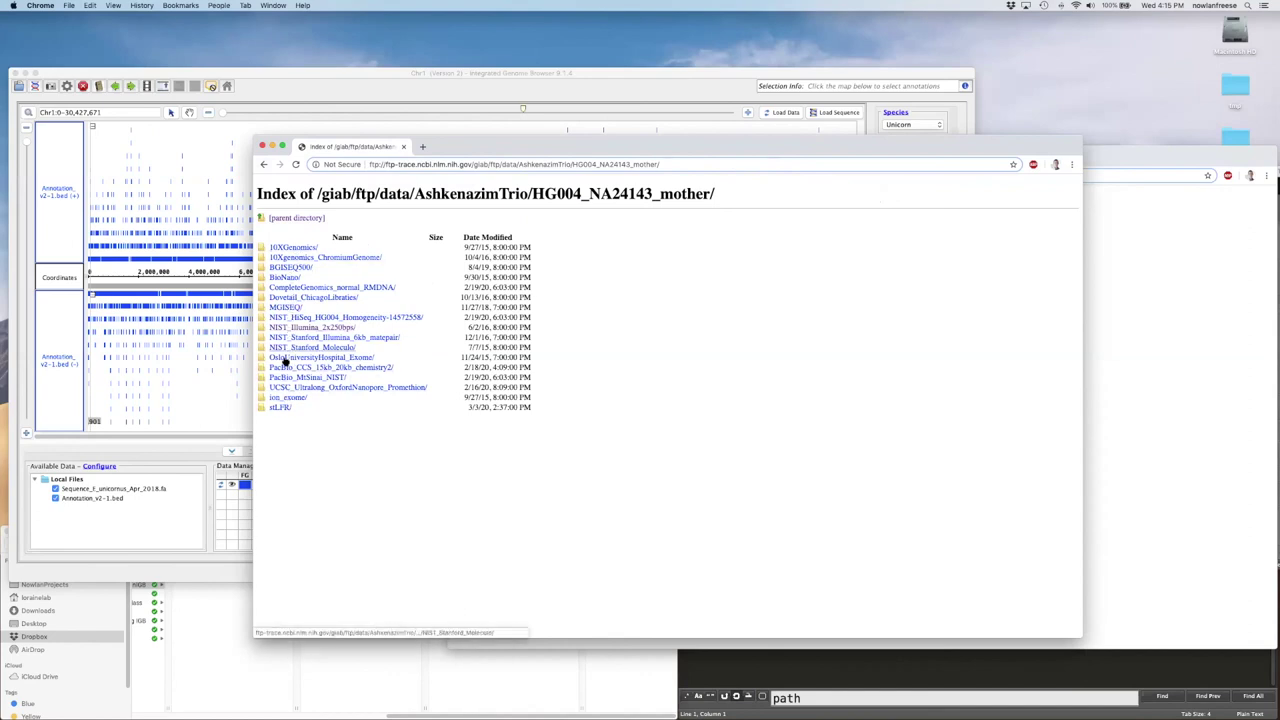
left_click(304, 330)
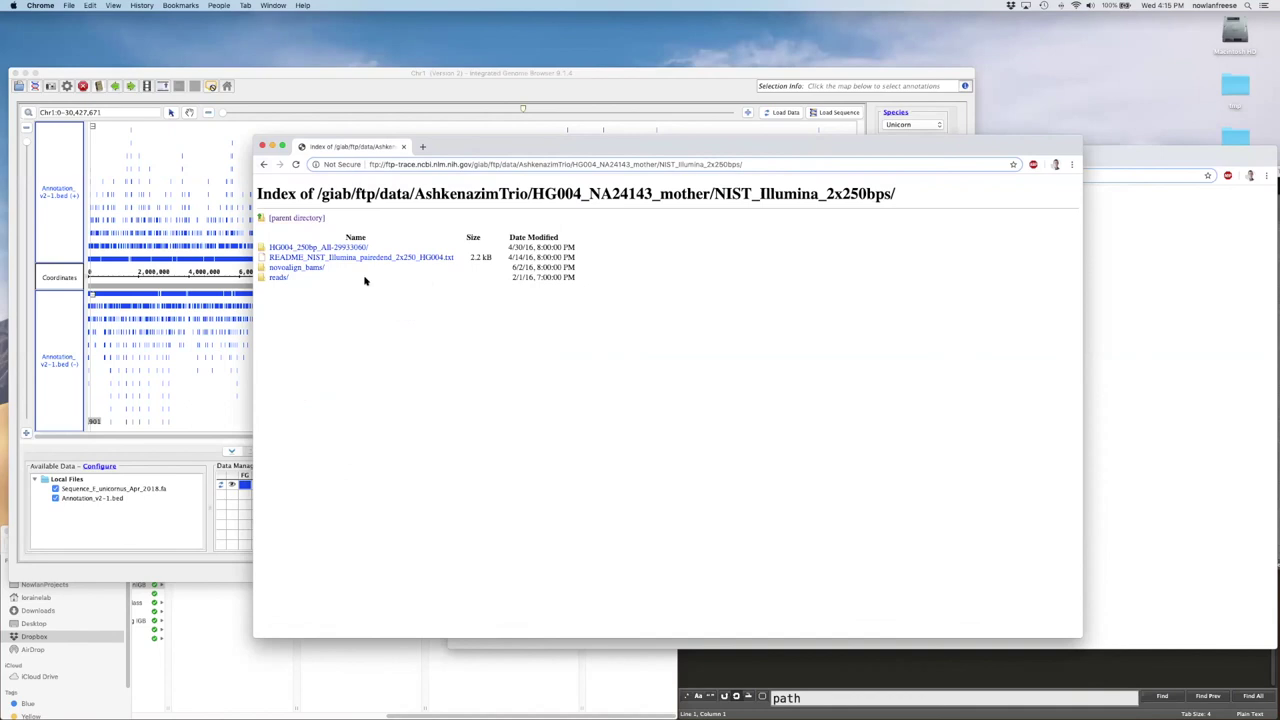
left_click(308, 269)
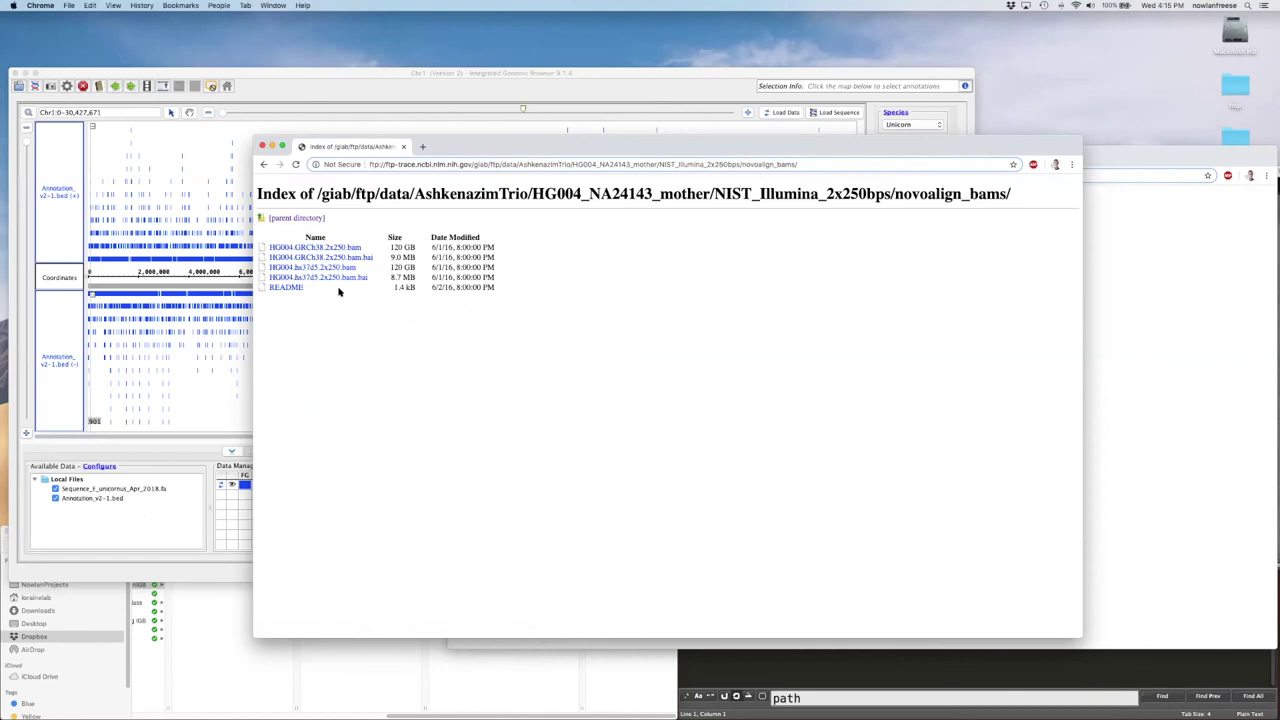
left_click_drag(390, 247, 413, 246)
Move the FTP index window aside and bring the CyVerse Demo_doNotAlter index page to the front with no text selected
left_click_drag(348, 150, 5, 226)
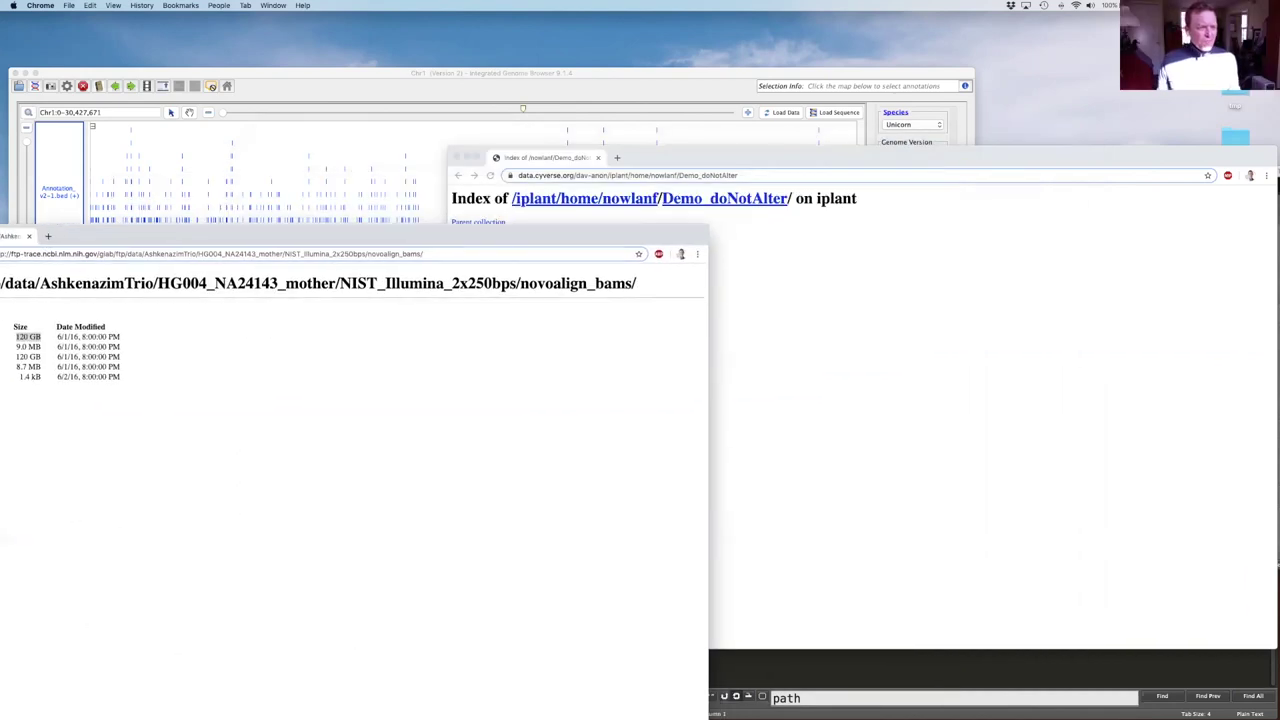
key("super+grave")
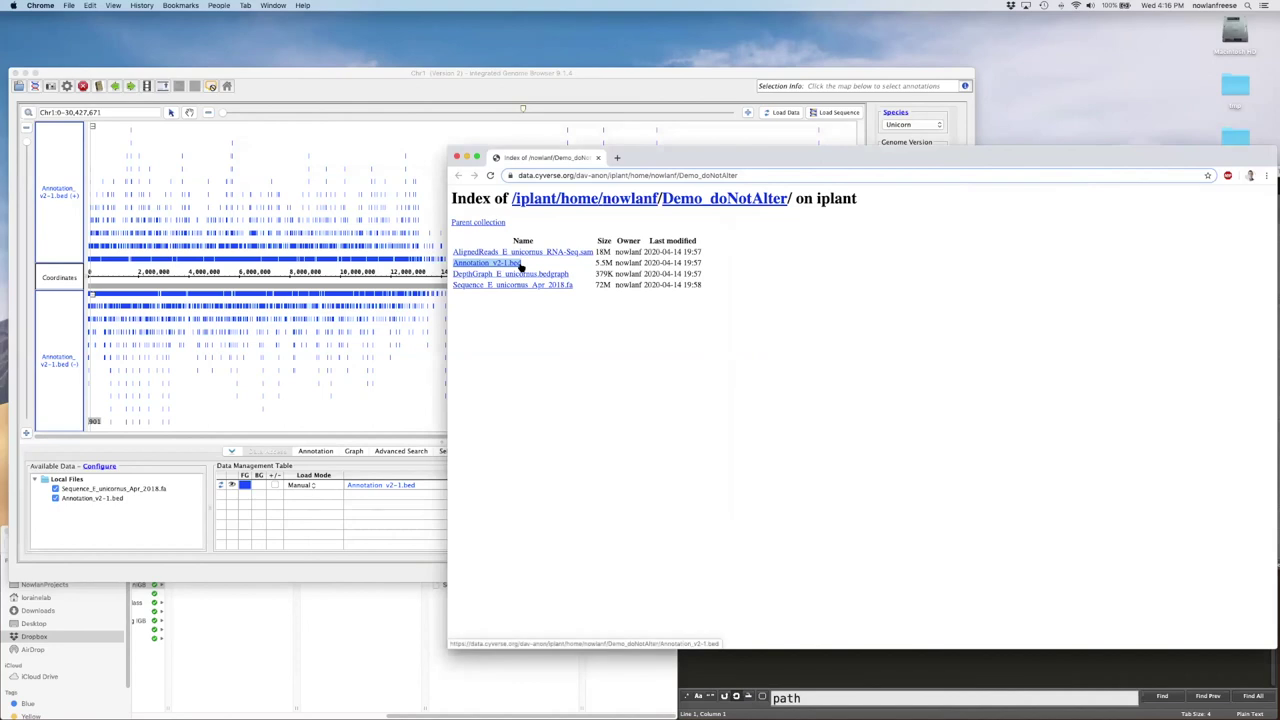
left_click(604, 330)
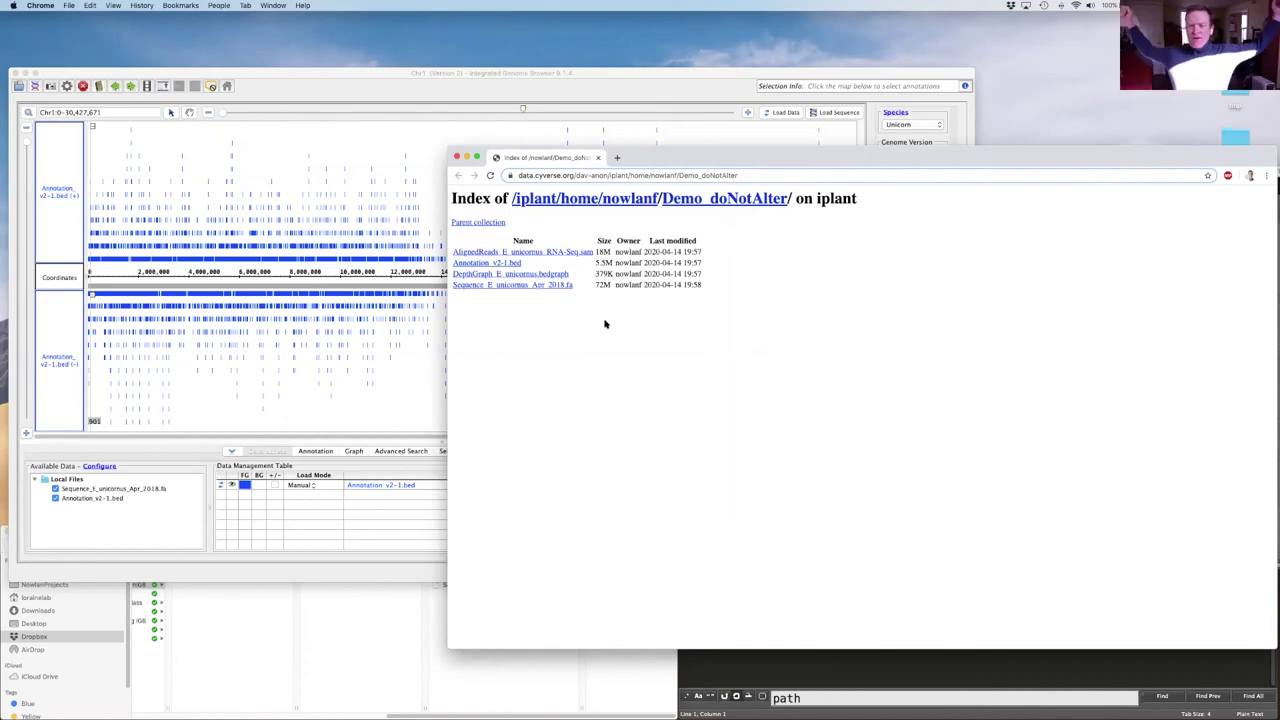
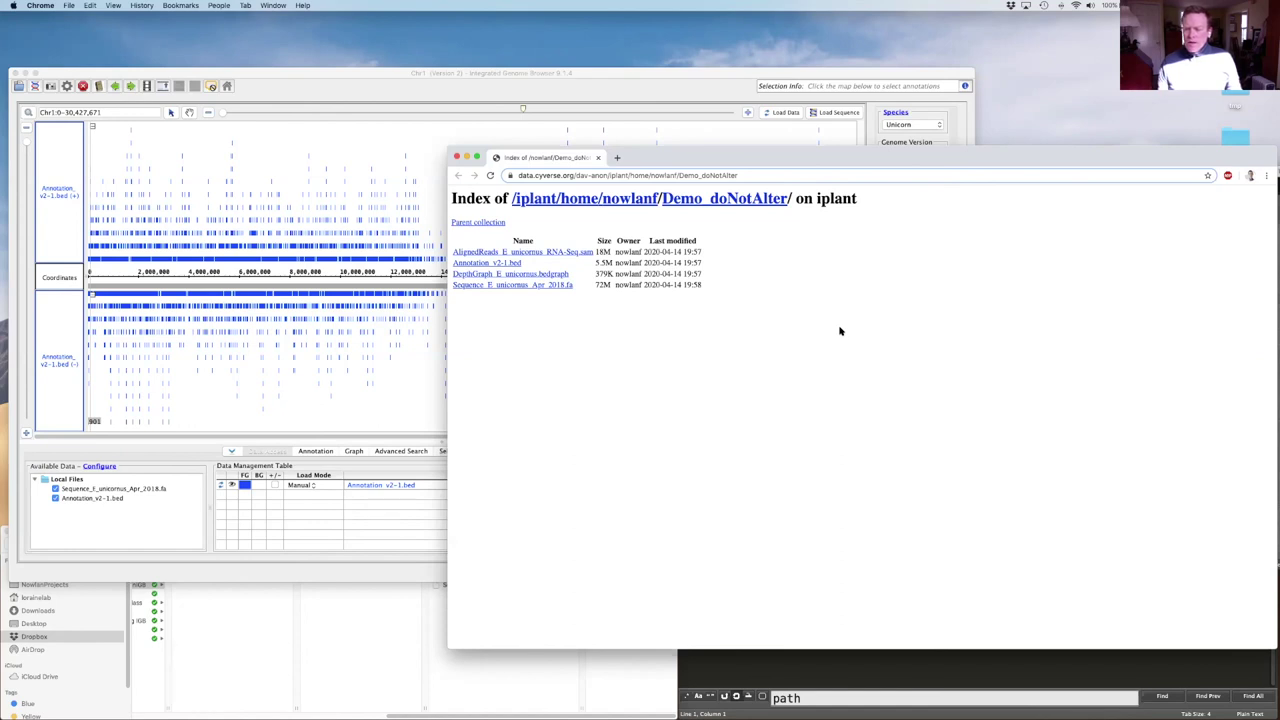
Switch to Integrated Genome Browser, open the tomato genome from the start screen, and expand its RNA-Seq Quickload source down to the Pollen Tube subfolders
left_click(423, 89)
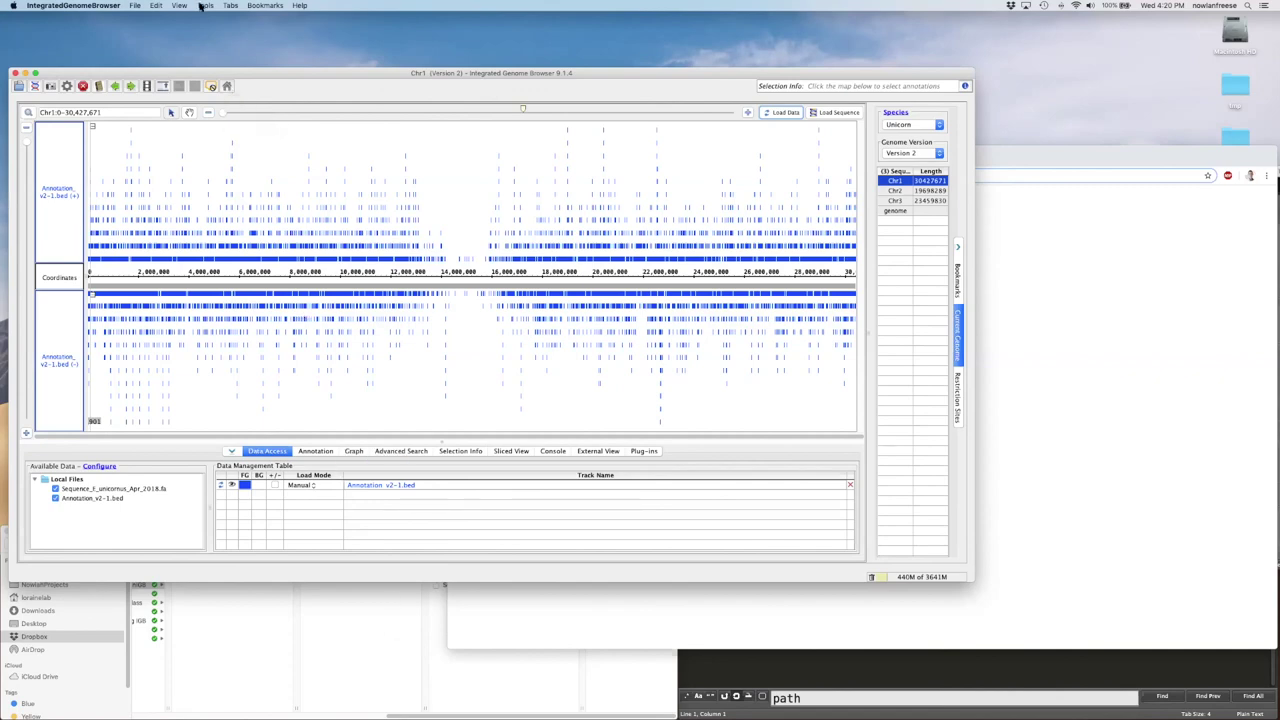
left_click(227, 87)
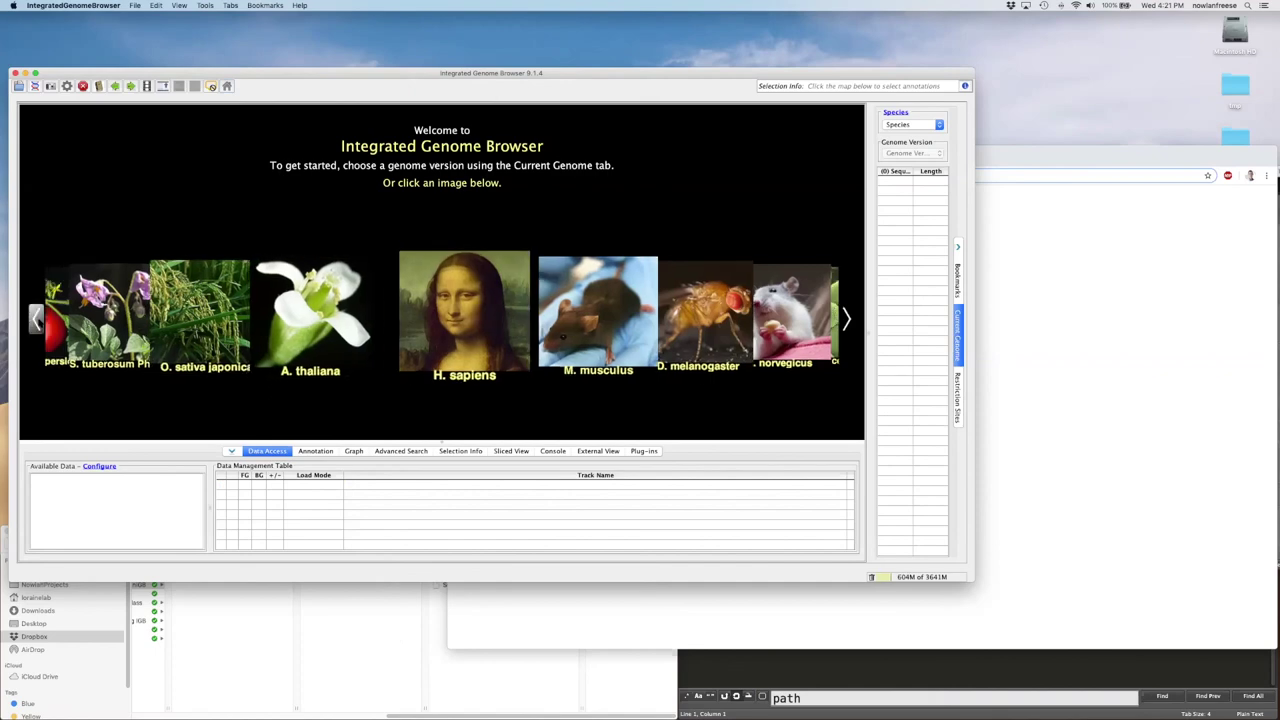
left_click(265, 326)
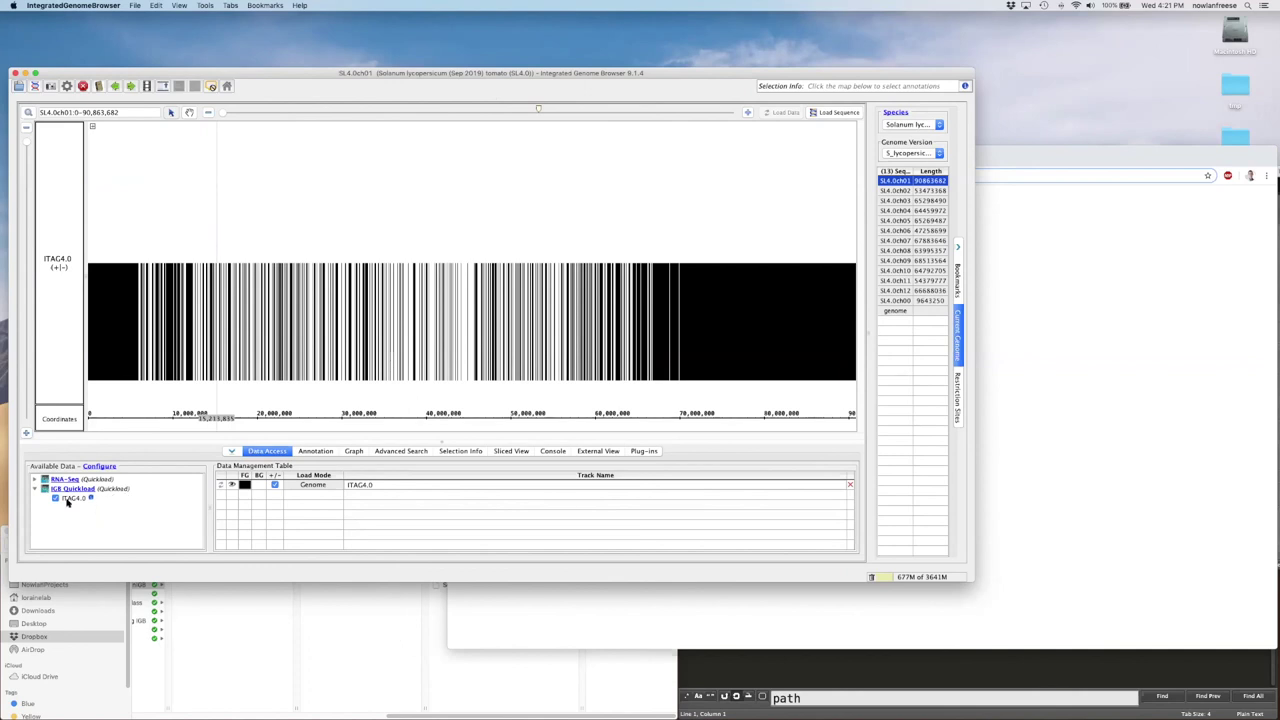
left_click(35, 480)
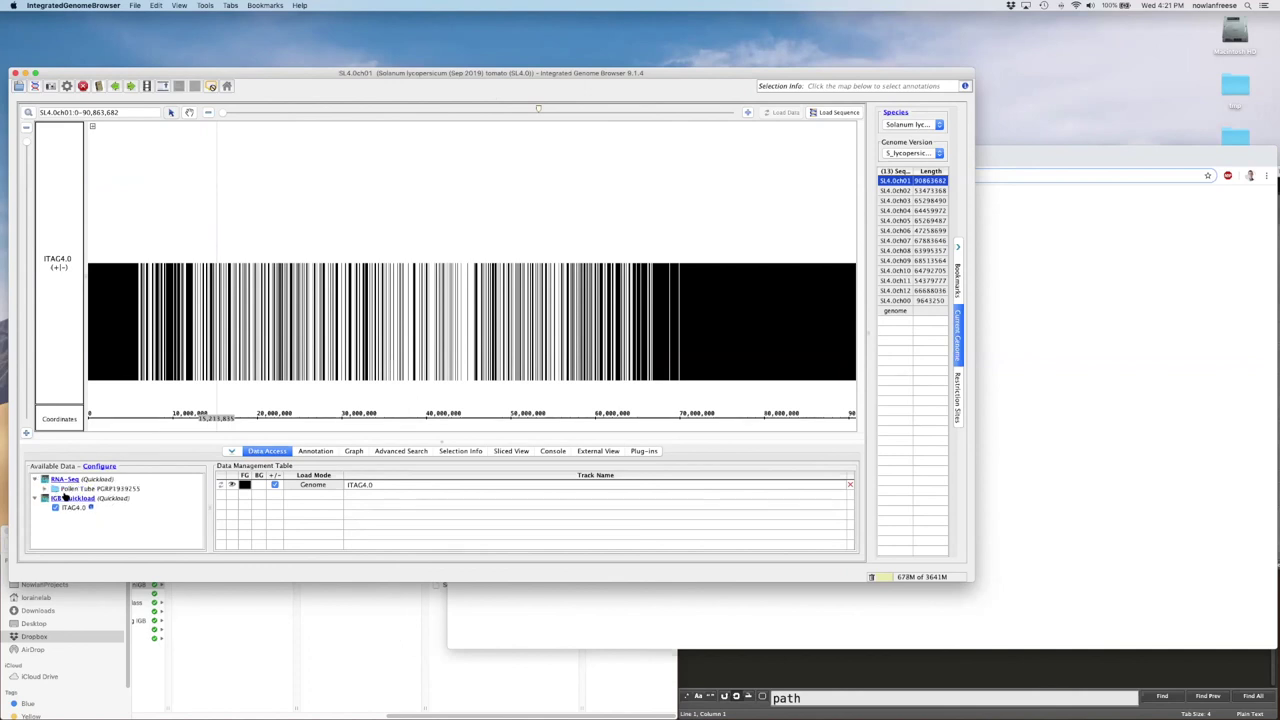
left_click(46, 489)
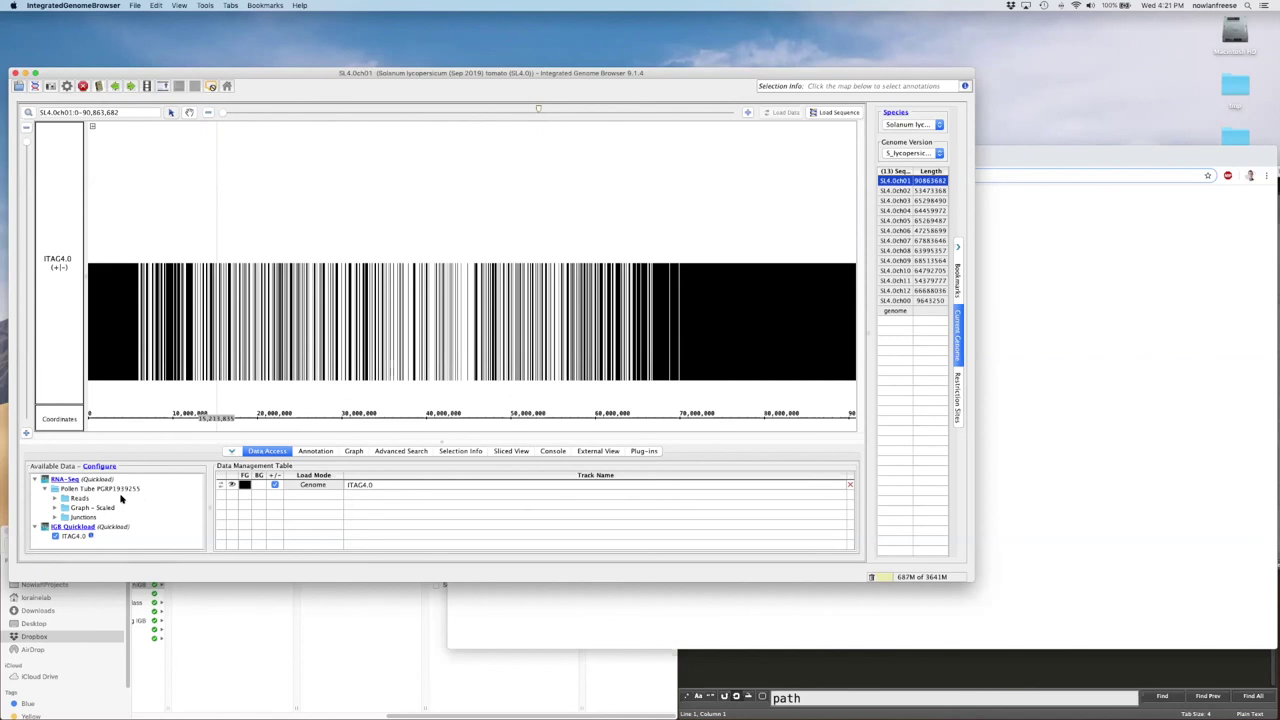
Switch to Finder and examine the contents of the quickload folder and its E_unicornus_Apr_2018 subfolder
left_click(308, 648)
left_click(338, 577)
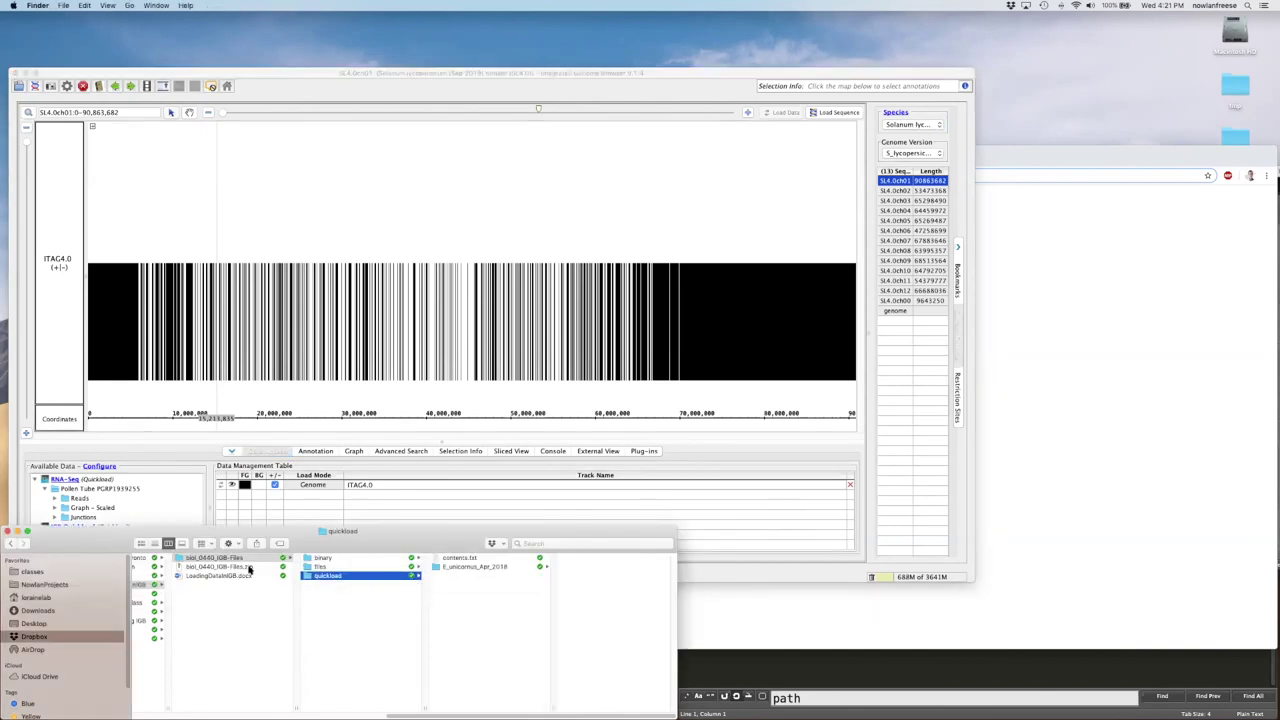
key("Left")
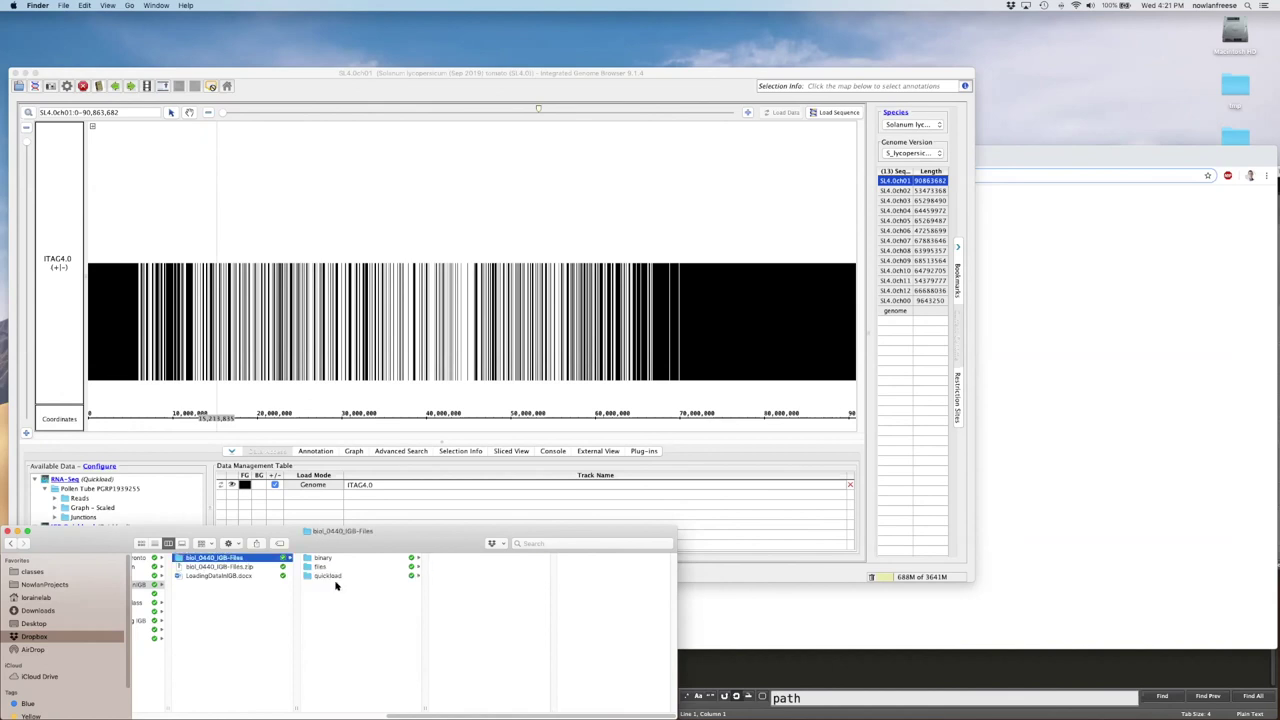
left_click(331, 578)
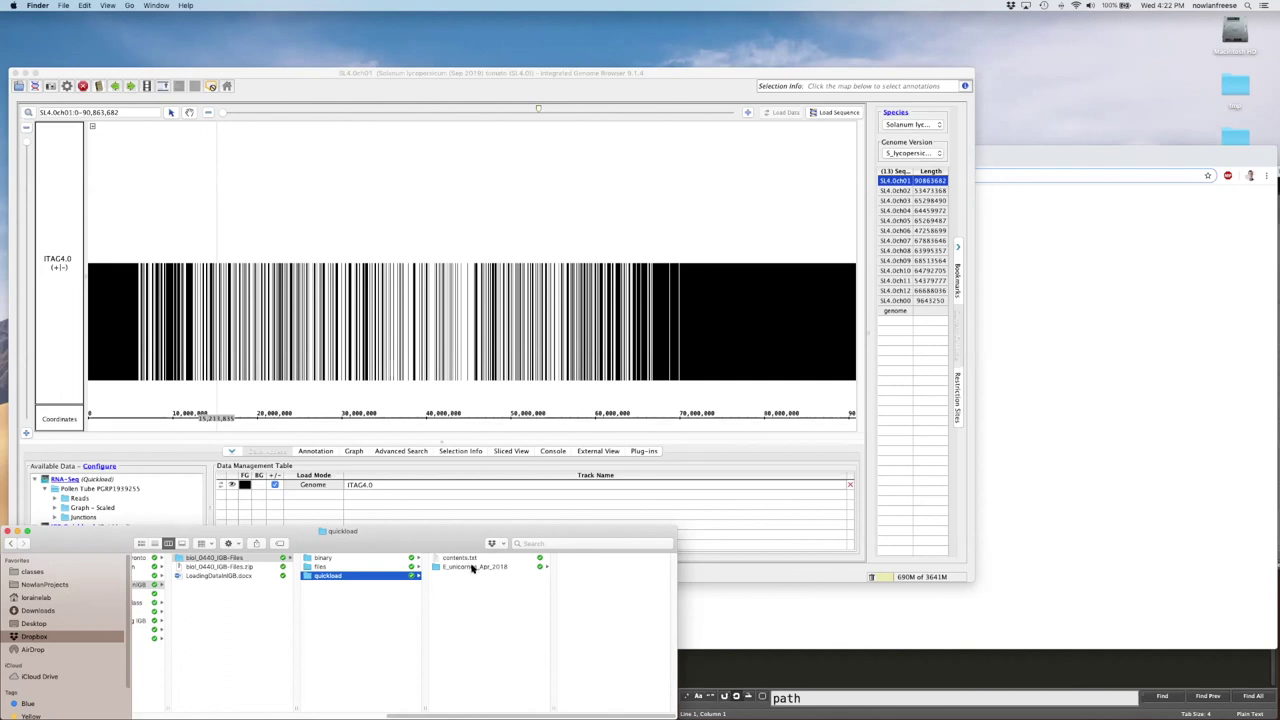
left_click(476, 568)
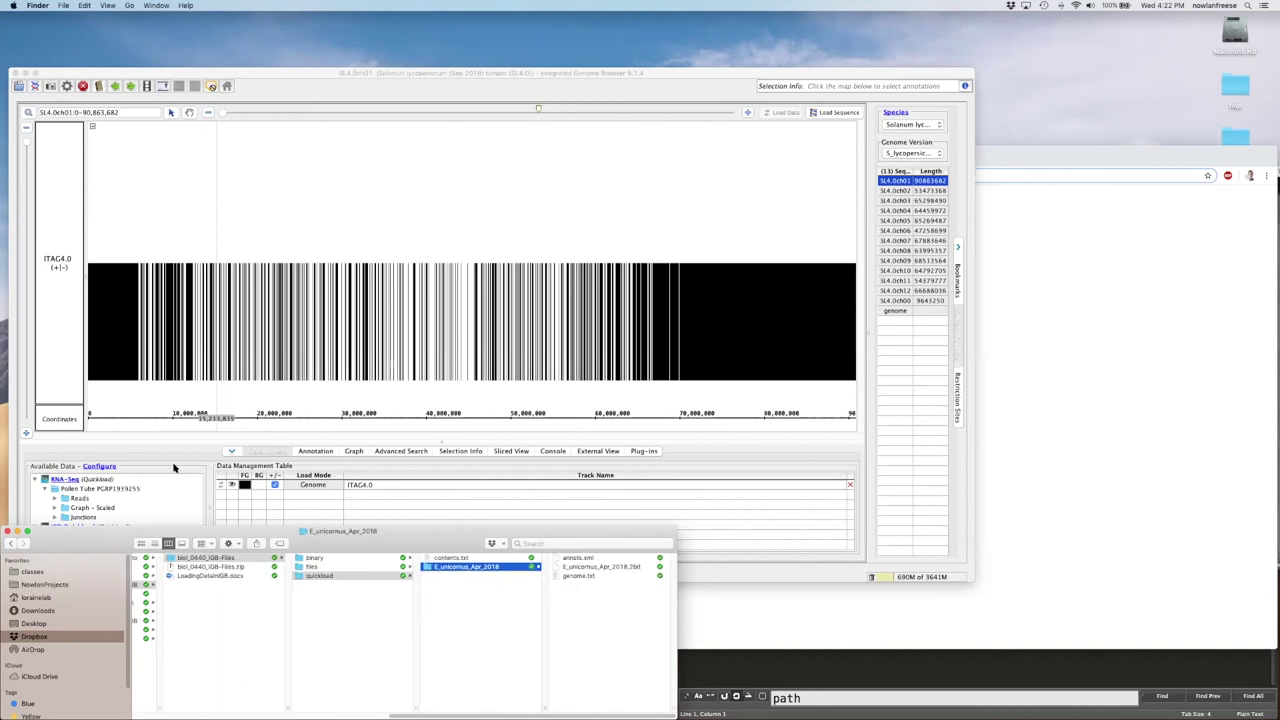
Return to Integrated Genome Browser, open the data source preferences, and start a new Quickload data source named with the presenter's first name
left_click(178, 456)
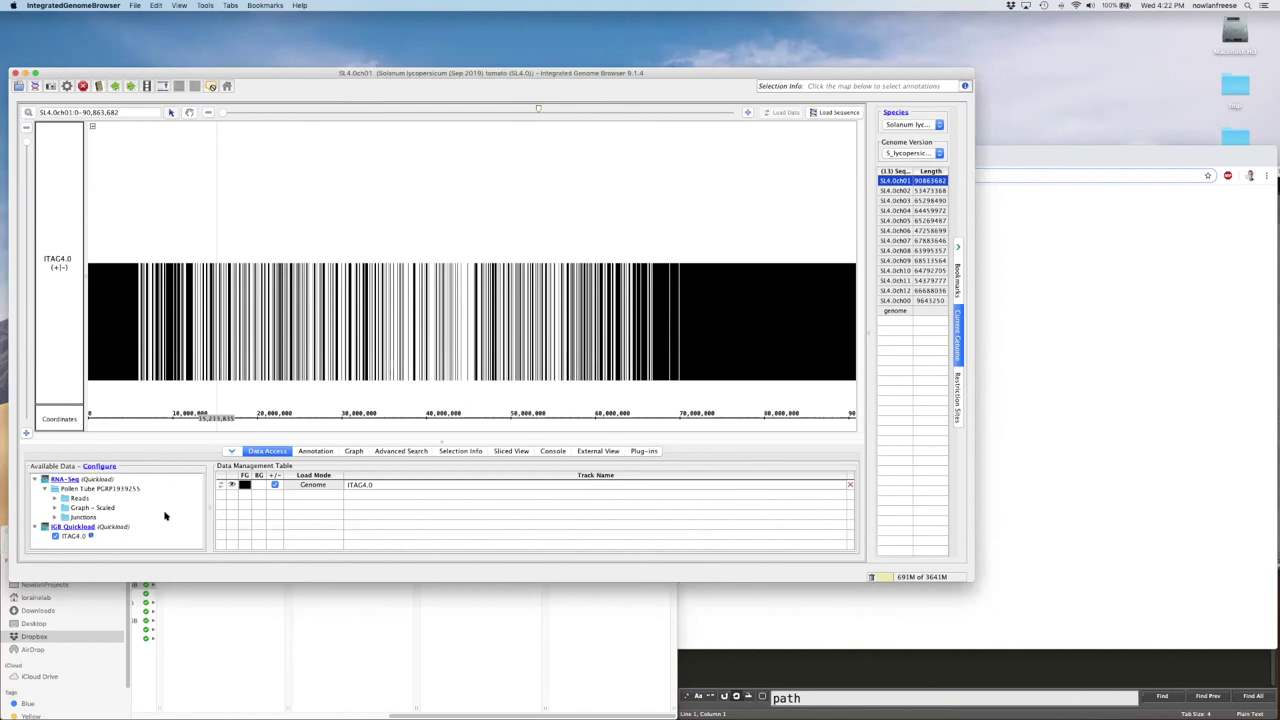
left_click(100, 467)
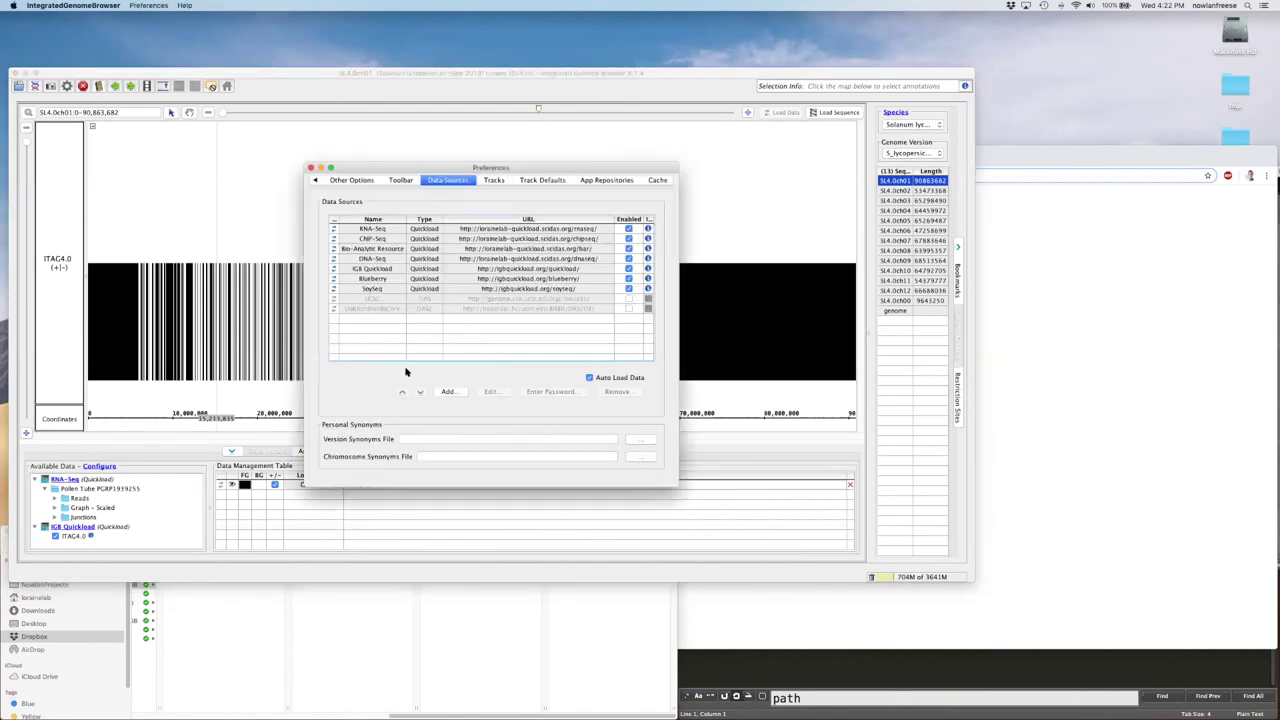
left_click(310, 167)
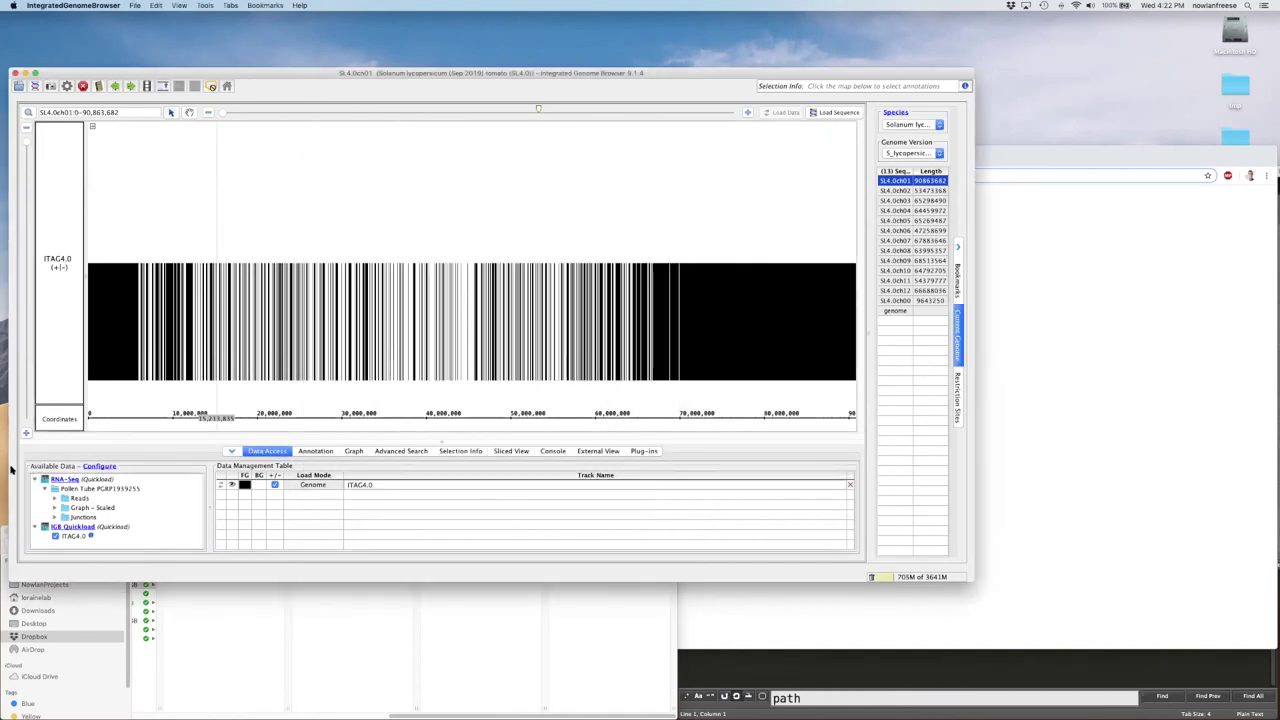
left_click(100, 467)
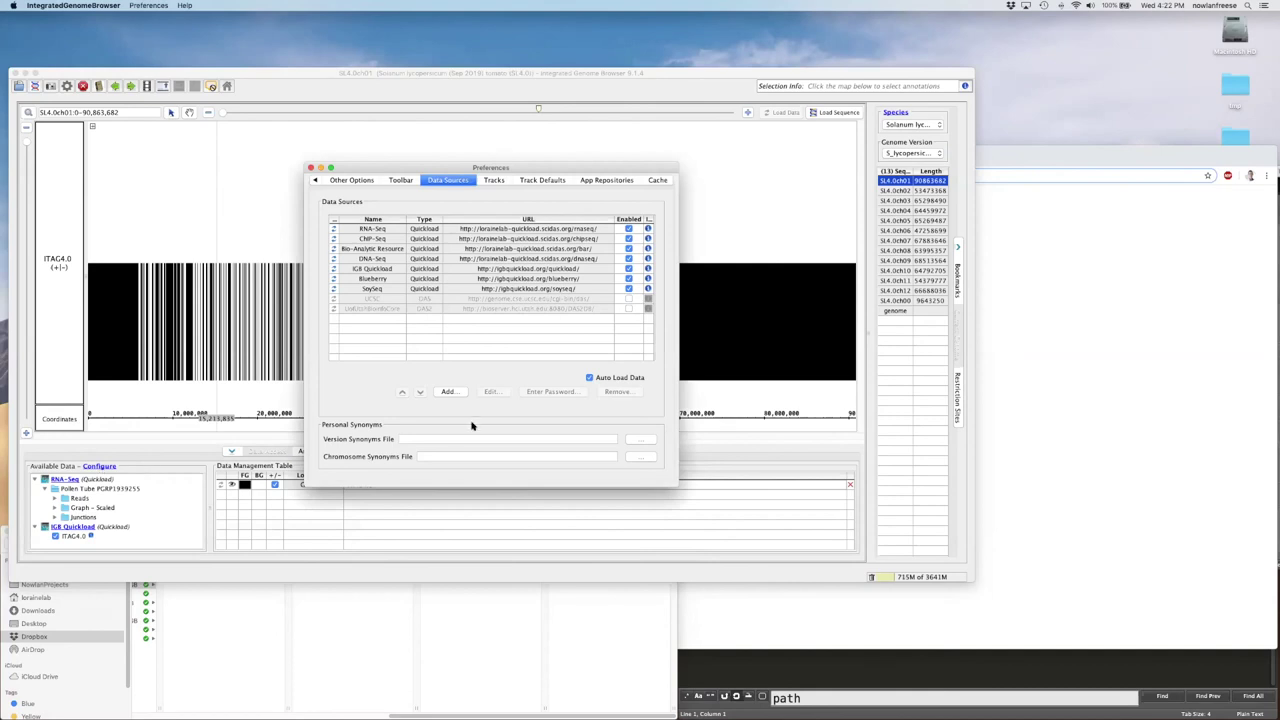
left_click(447, 391)
type("Nowlan")
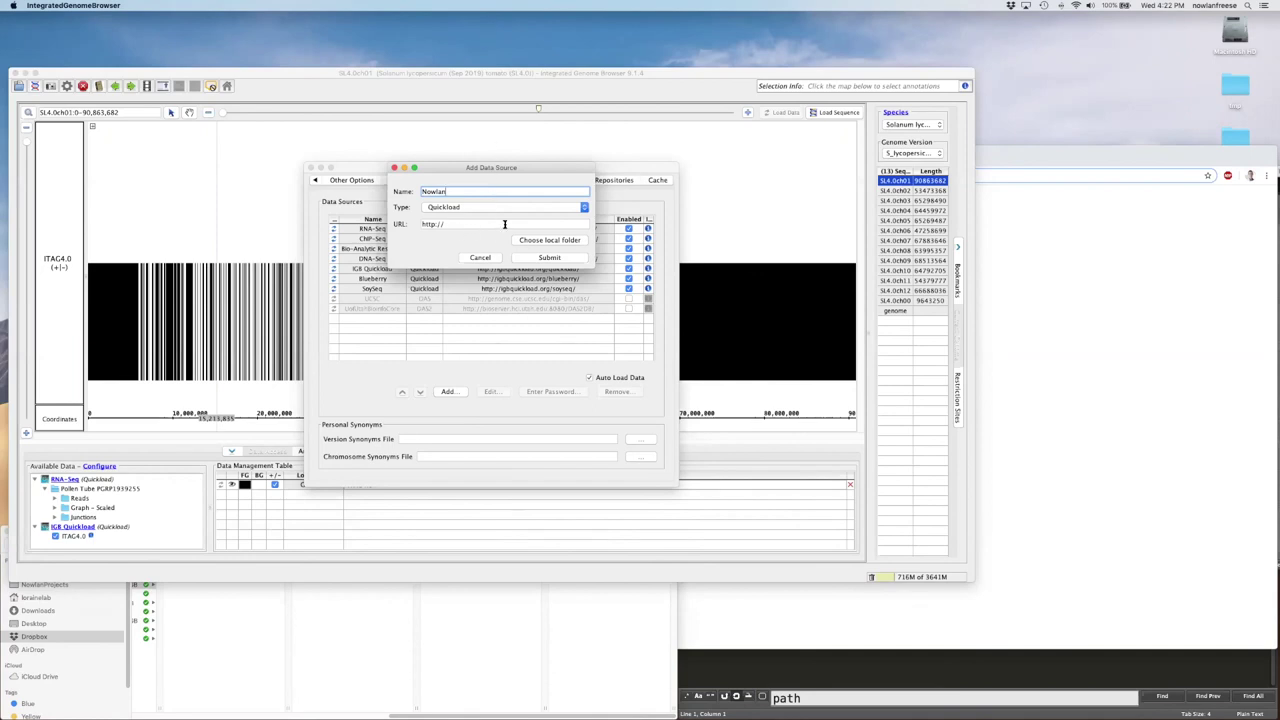
Browse for the new data source's local folder and select the quickload folder inside the IGB-Files folder
left_click(534, 243)
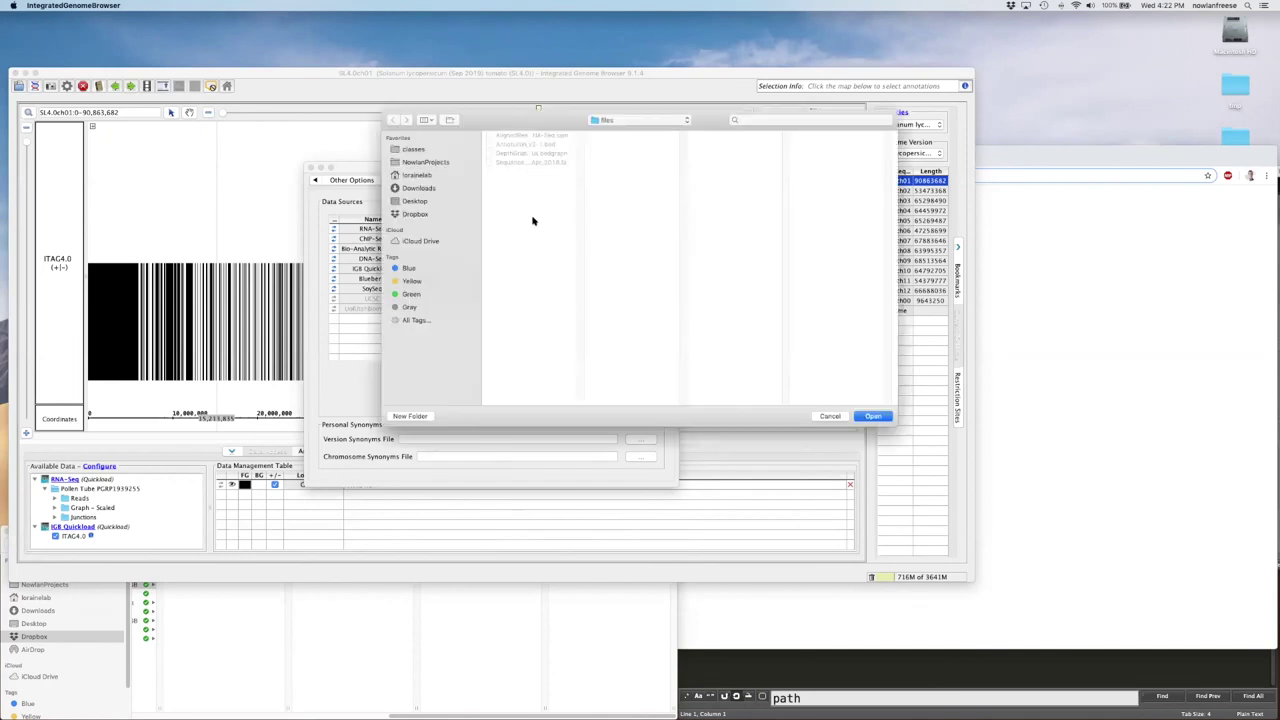
left_click(643, 120)
left_click(636, 132)
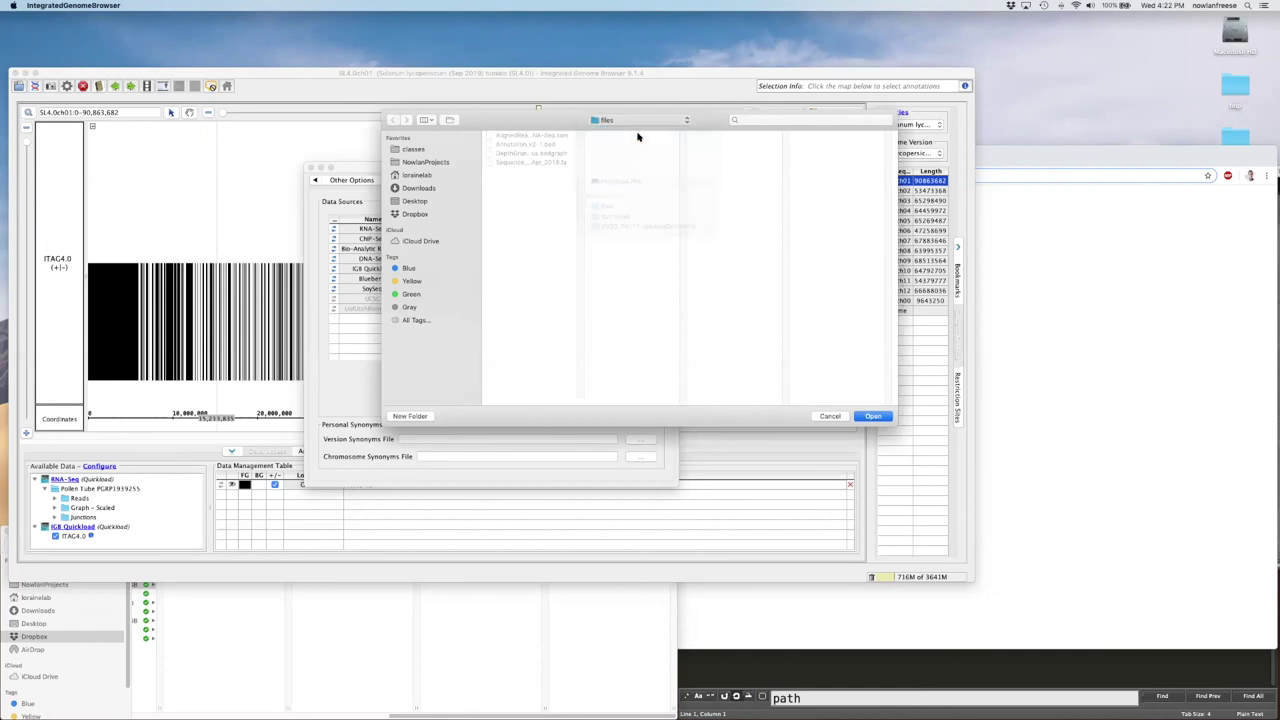
left_click(612, 153)
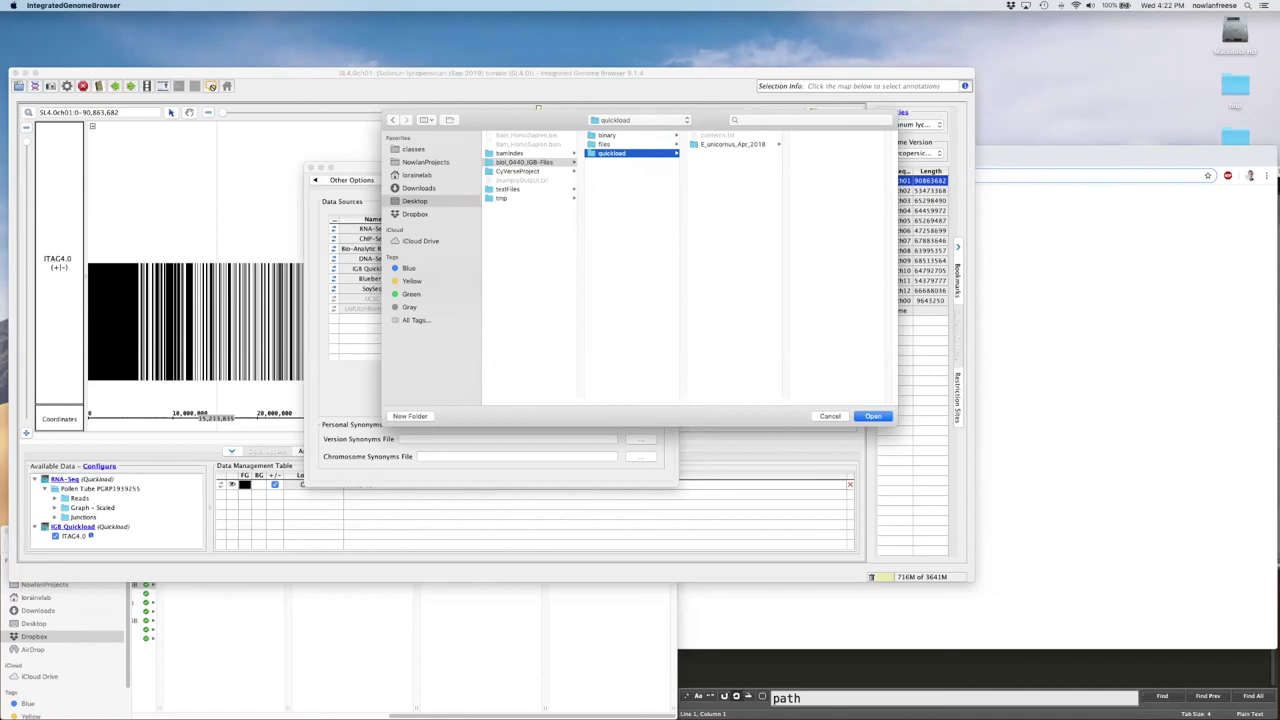
Switch to the IGB User's Guide in Chrome and open the QuickLoad sharing instructions for a custom genome not already part of IGB QuickLoad
left_click_drag(720, 157, 590, 112)
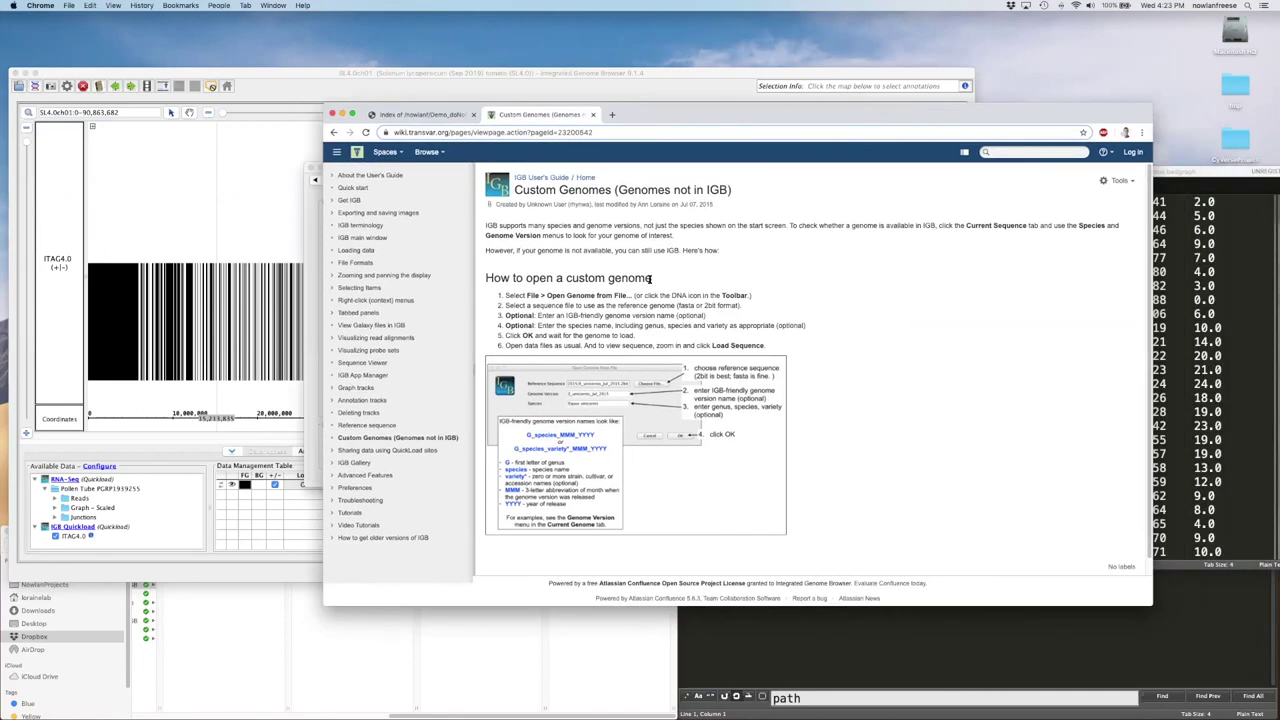
left_click(333, 451)
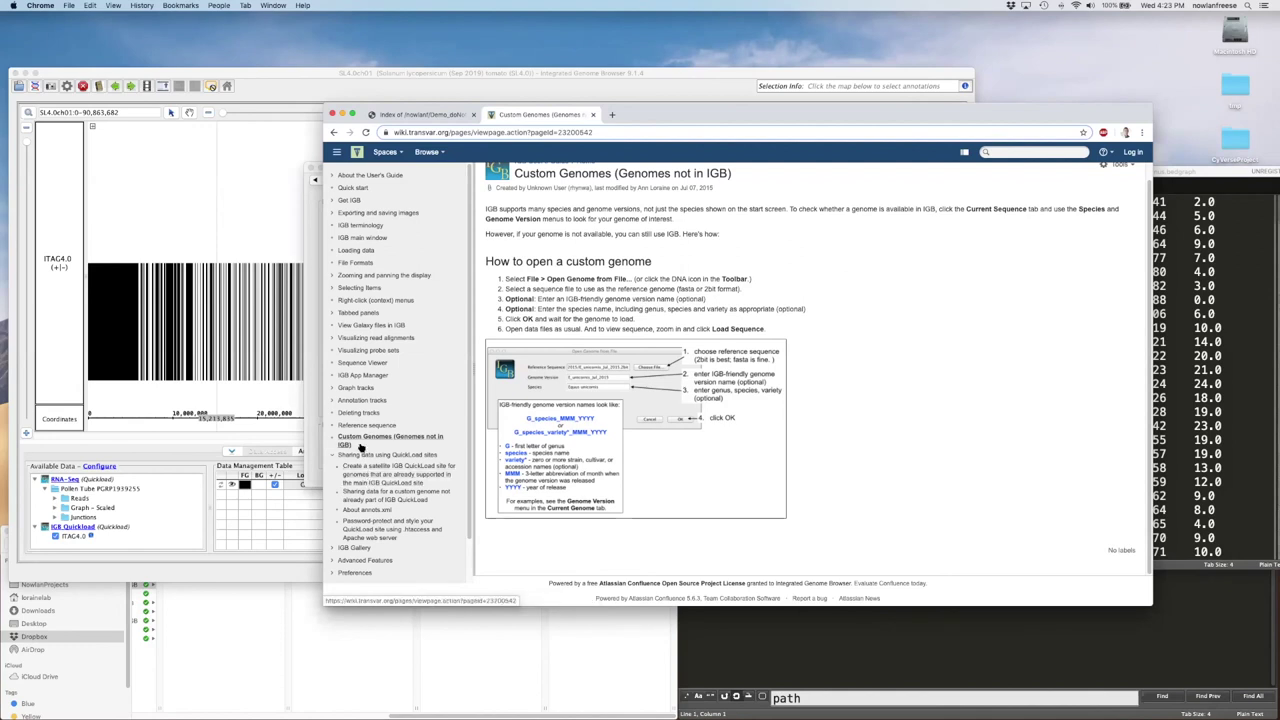
left_click(362, 453)
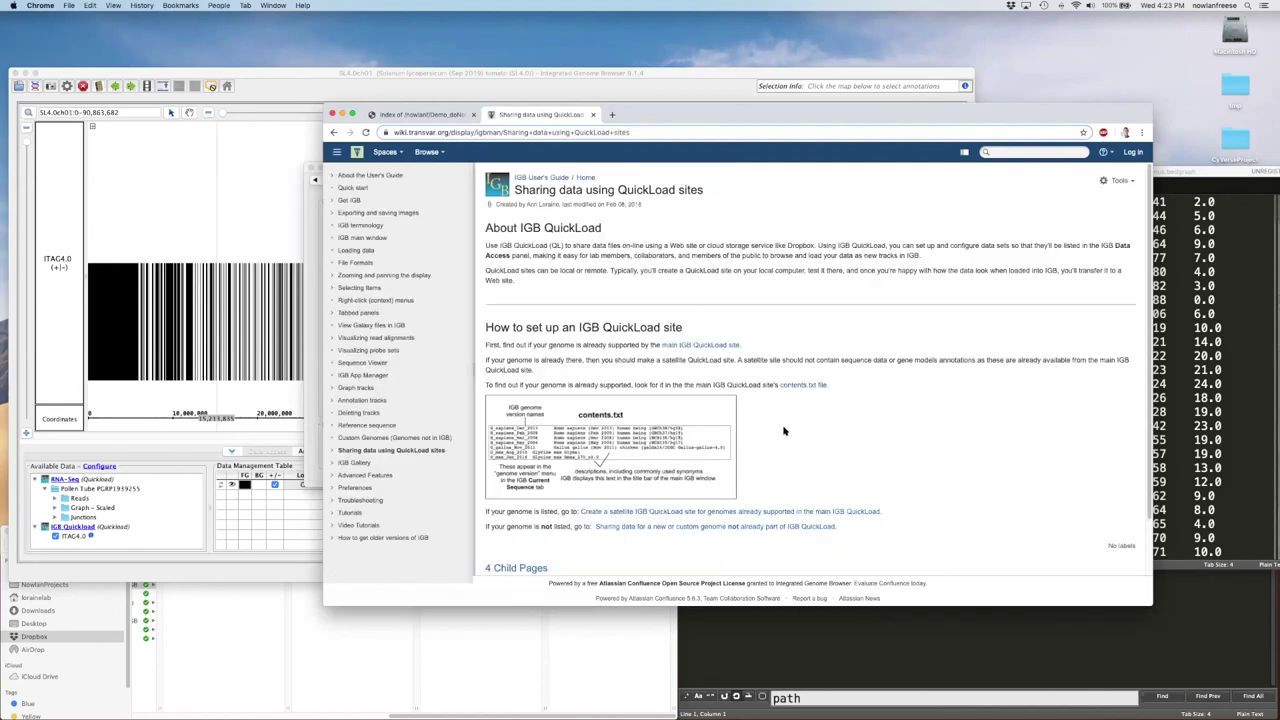
scroll(780, 440, "down", 2)
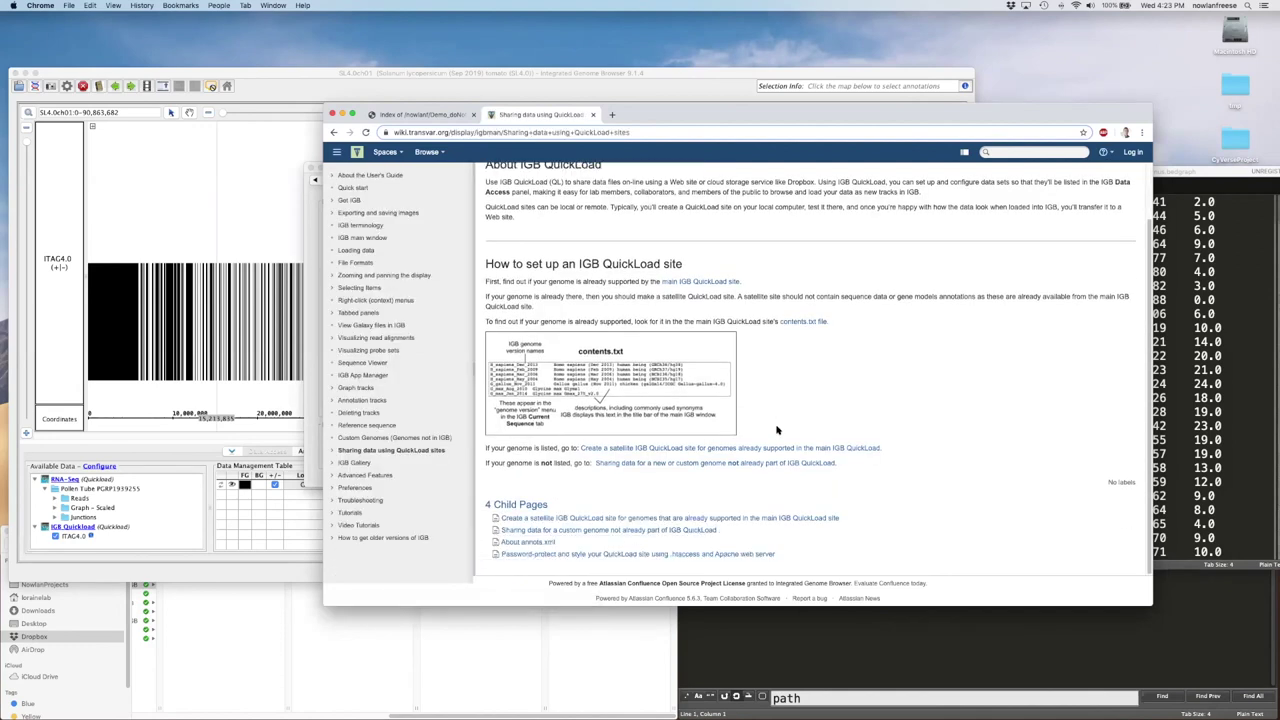
left_click(600, 530)
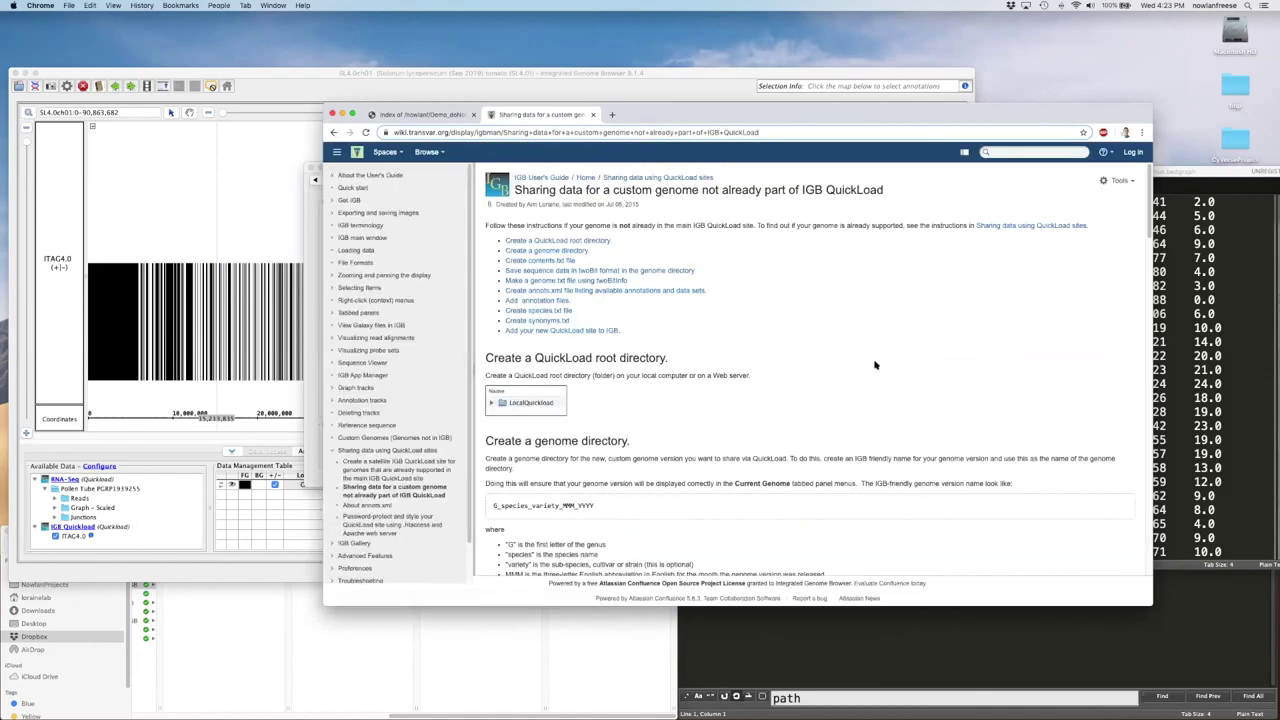
Go back to the QuickLoad sharing overview, open the satellite QuickLoad site instructions, and read the directory, contents.txt and genome.txt sections
left_click(335, 132)
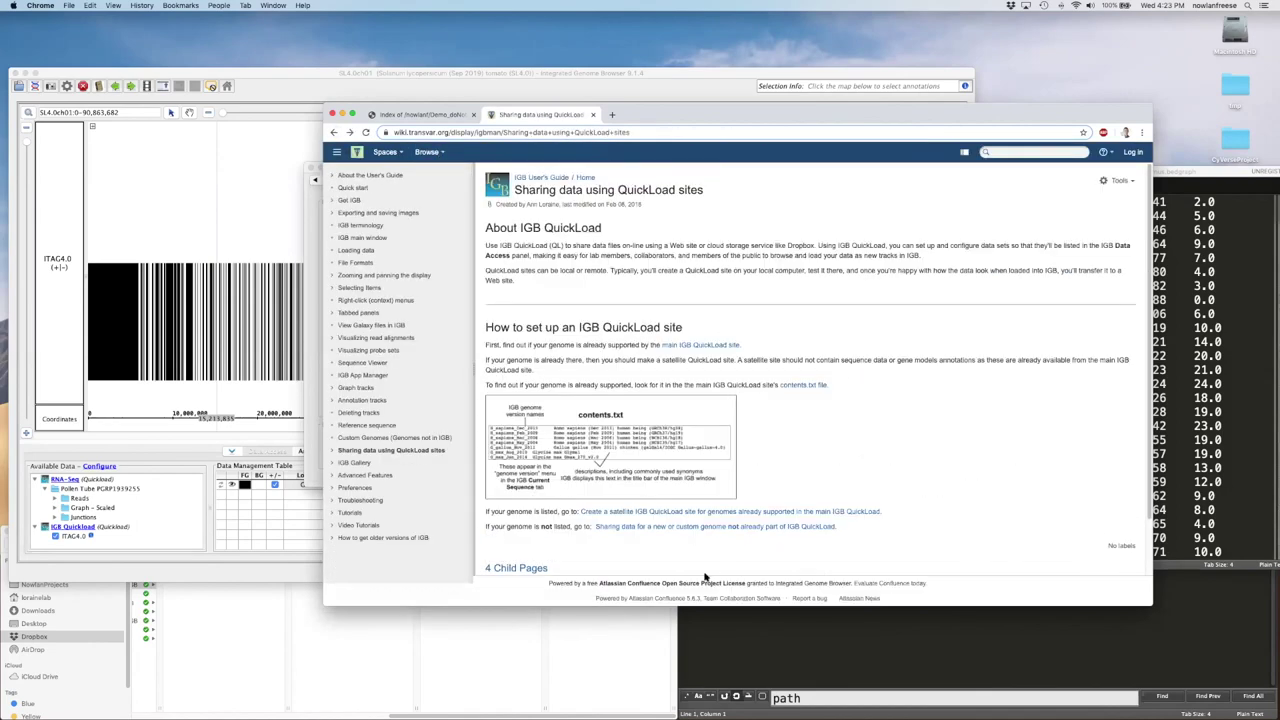
scroll(600, 525, "down", 2)
left_click(584, 518)
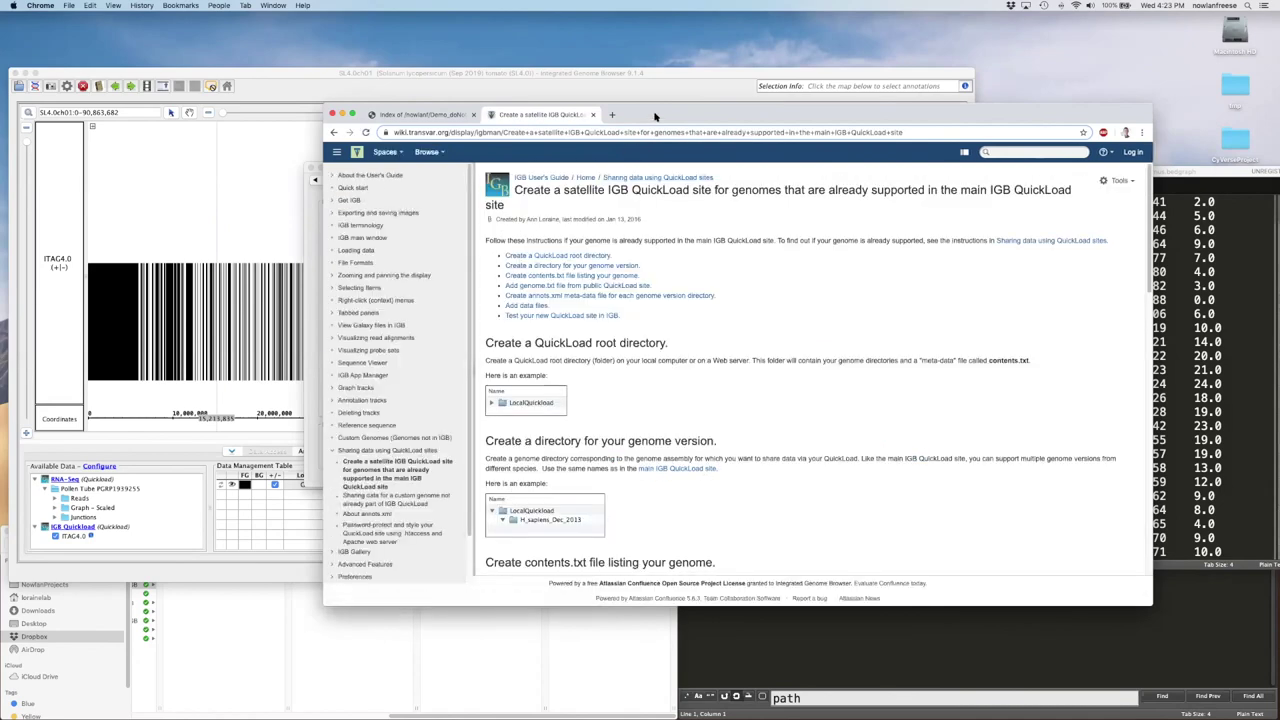
left_click_drag(655, 115, 582, 110)
scroll(628, 291, "down", 3)
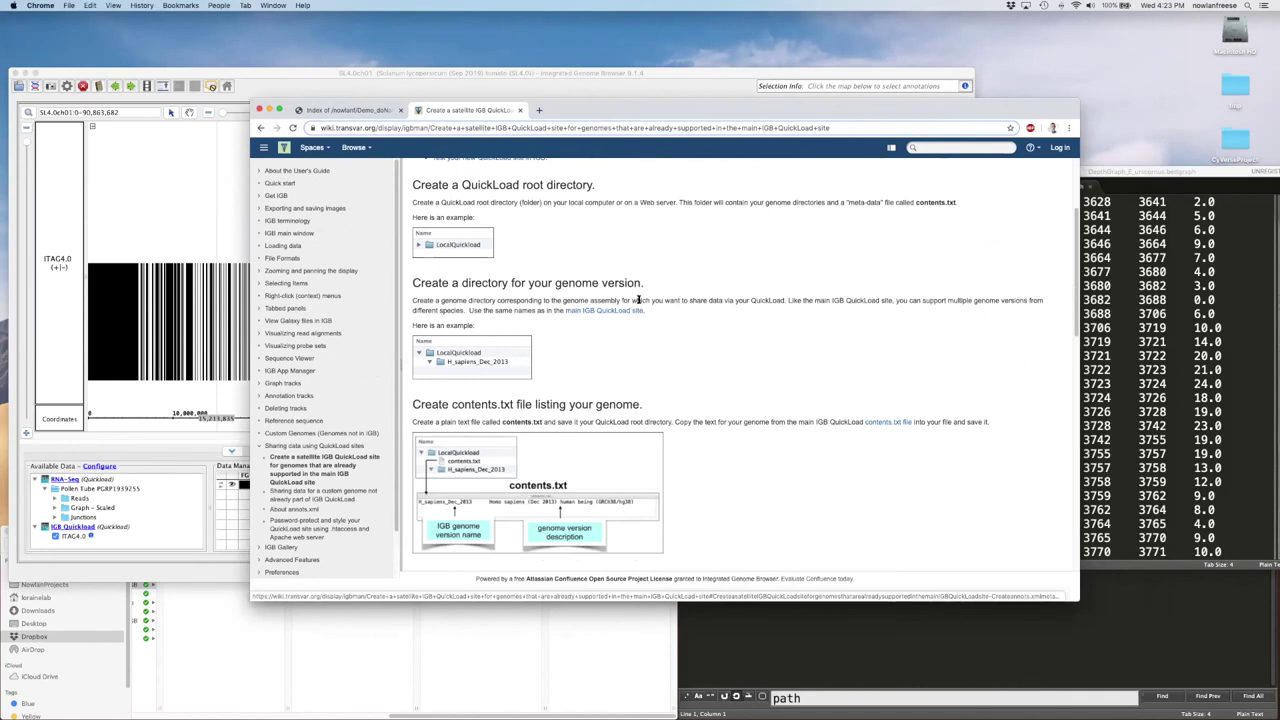
scroll(665, 329, "down", 2)
scroll(680, 328, "down", 2)
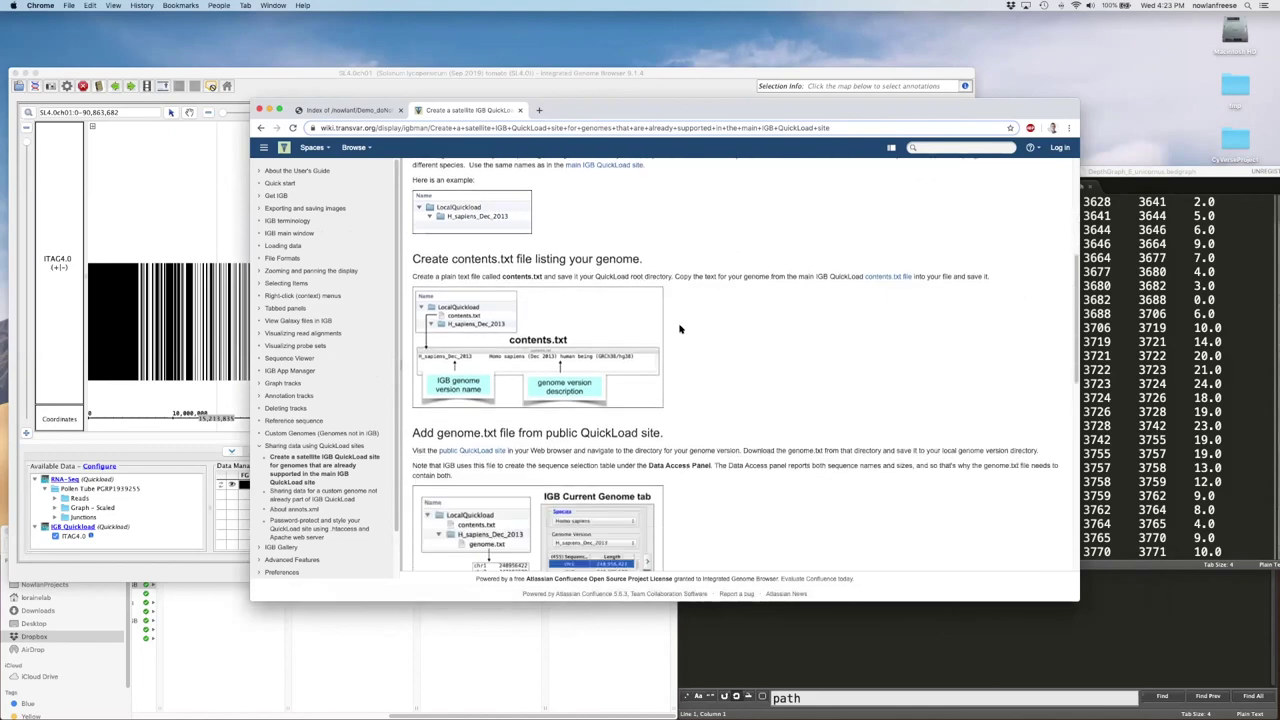
Read the genome.txt section of the satellite QuickLoad instructions and compare it with the sequence table in Integrated Genome Browser
scroll(681, 324, "down", 2)
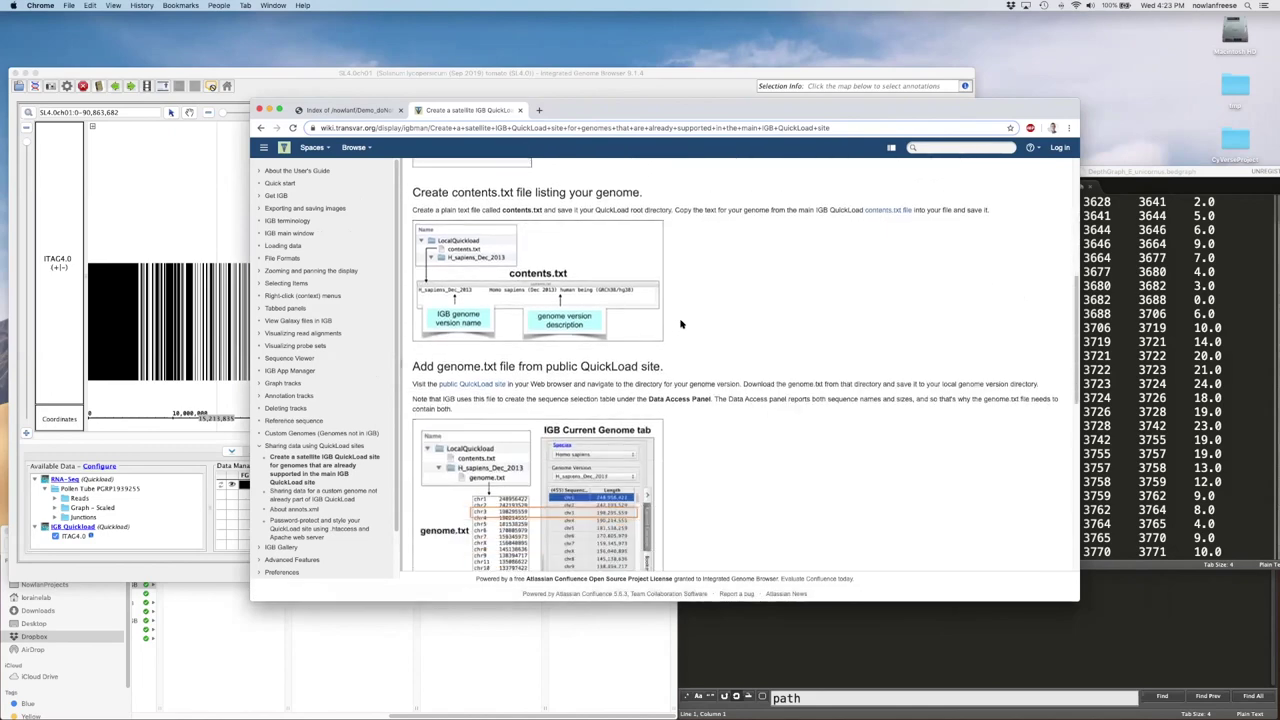
scroll(685, 323, "down", 3)
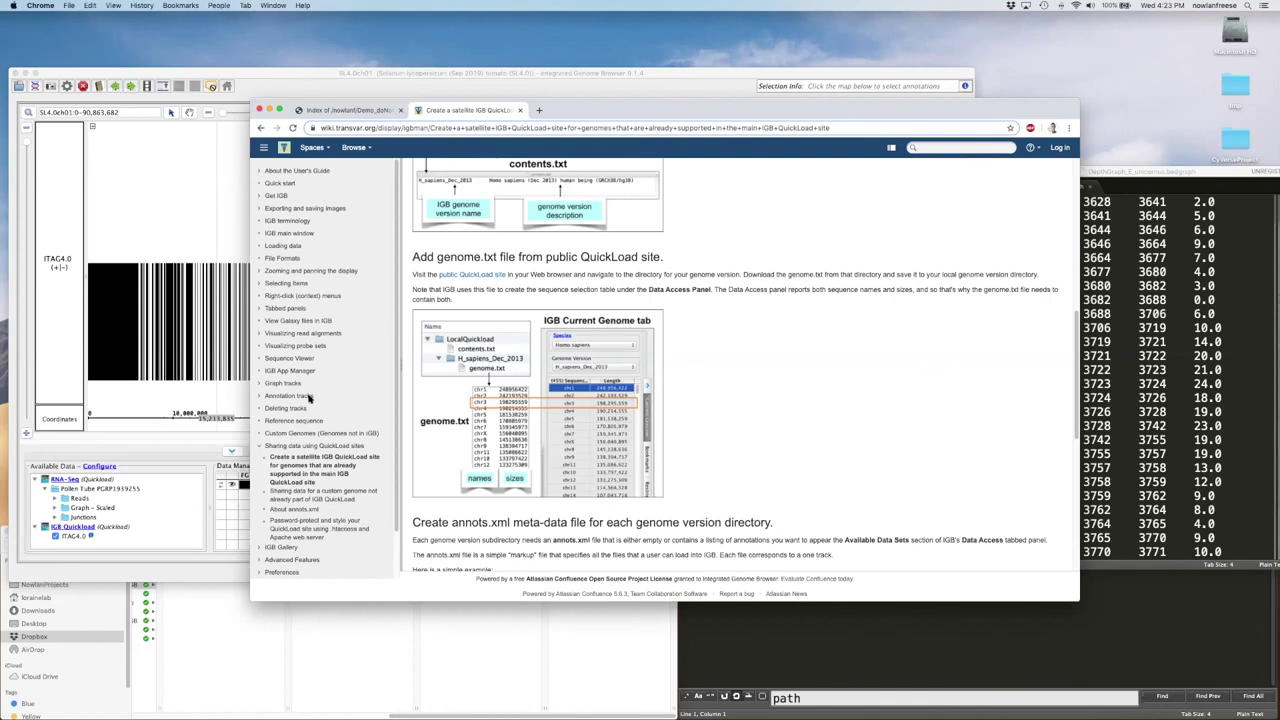
left_click(201, 558)
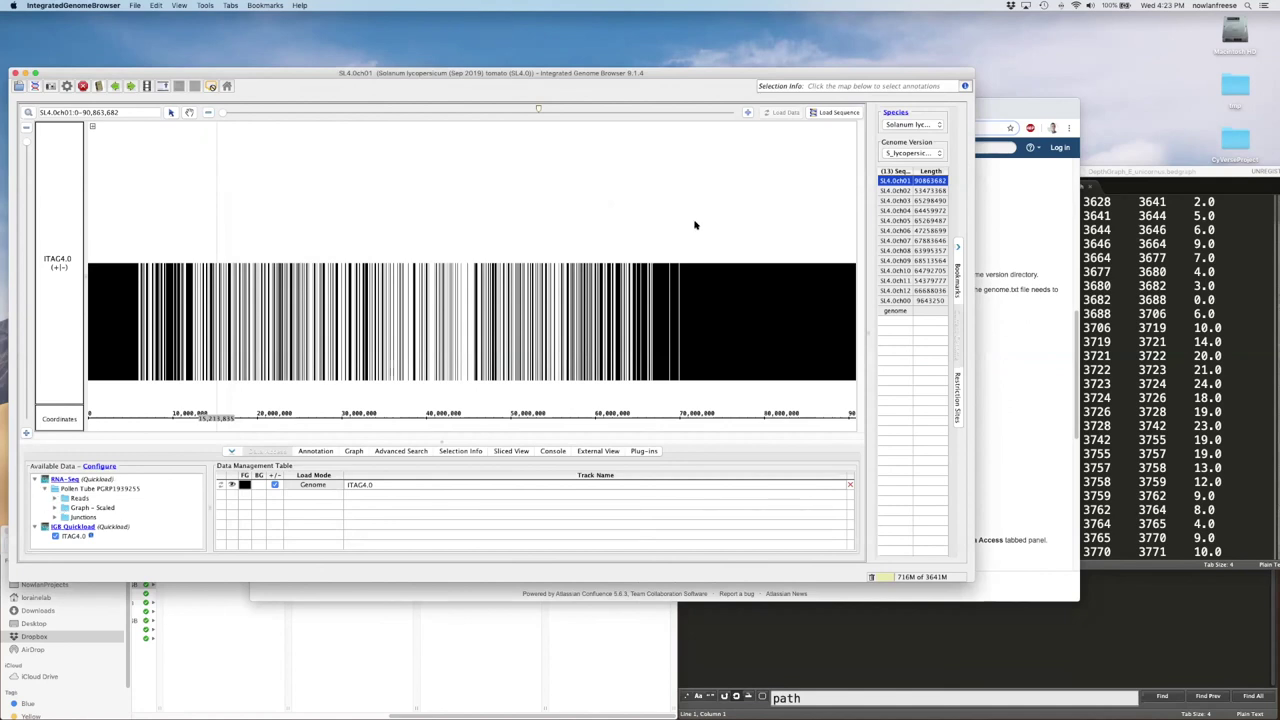
left_click(1022, 201)
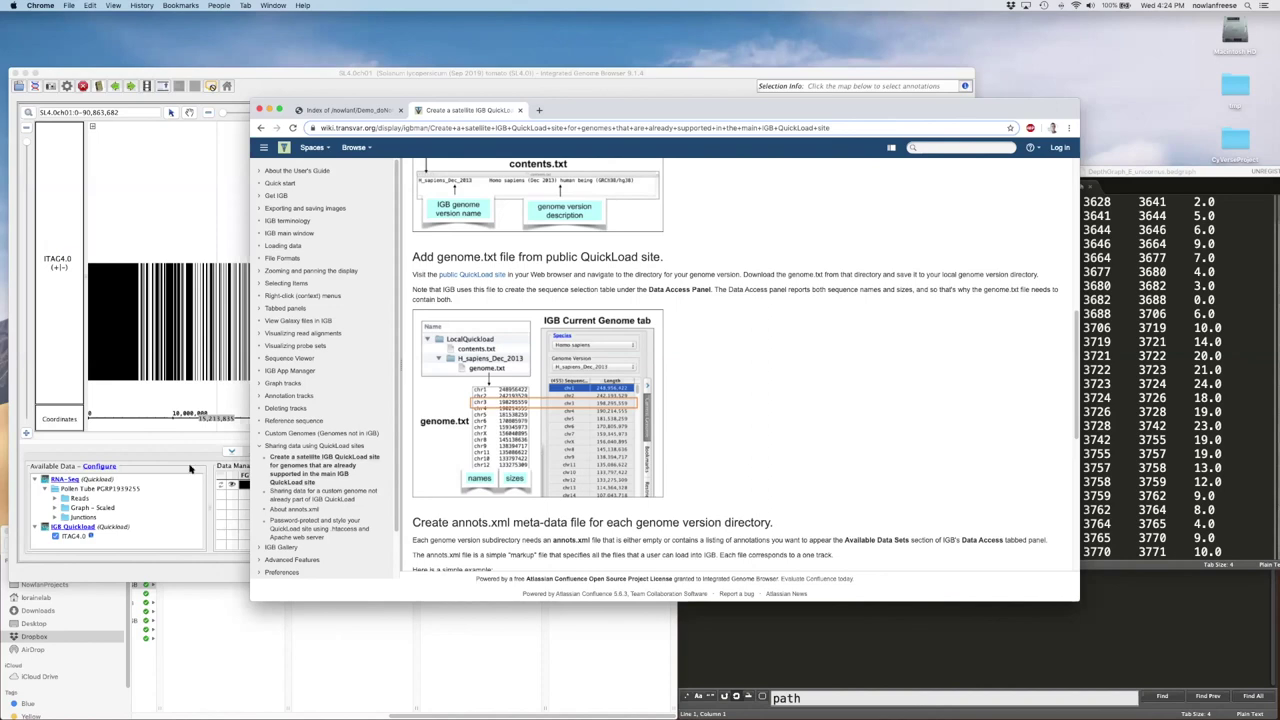
Return to Integrated Genome Browser and dismiss the pending new data source's local folder browser, going back to the data source preferences
left_click(154, 568)
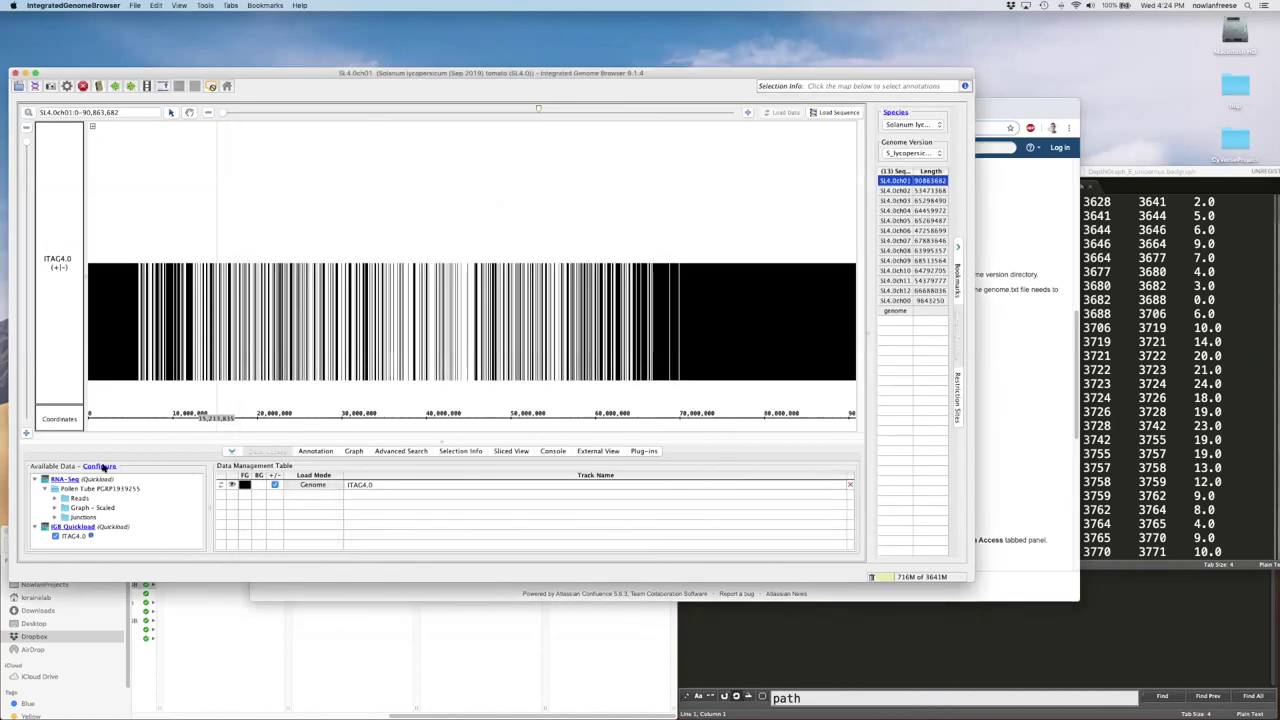
key("ctrl+Up")
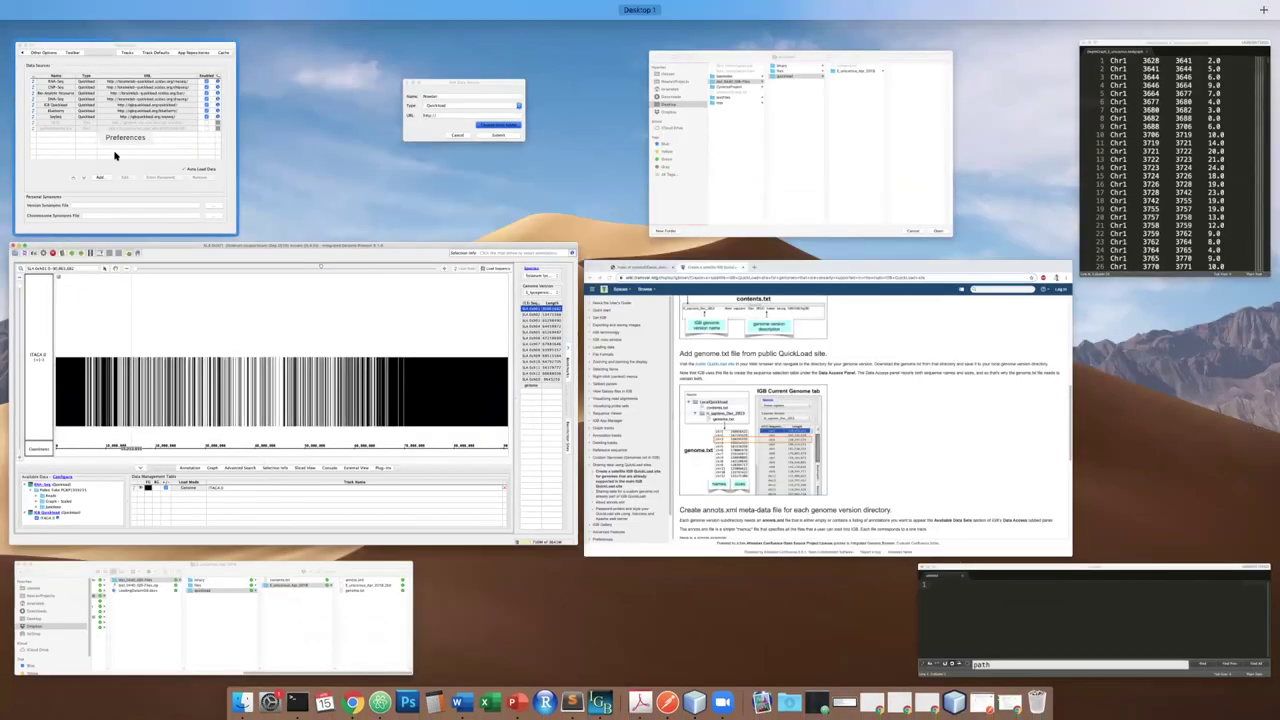
left_click(505, 135)
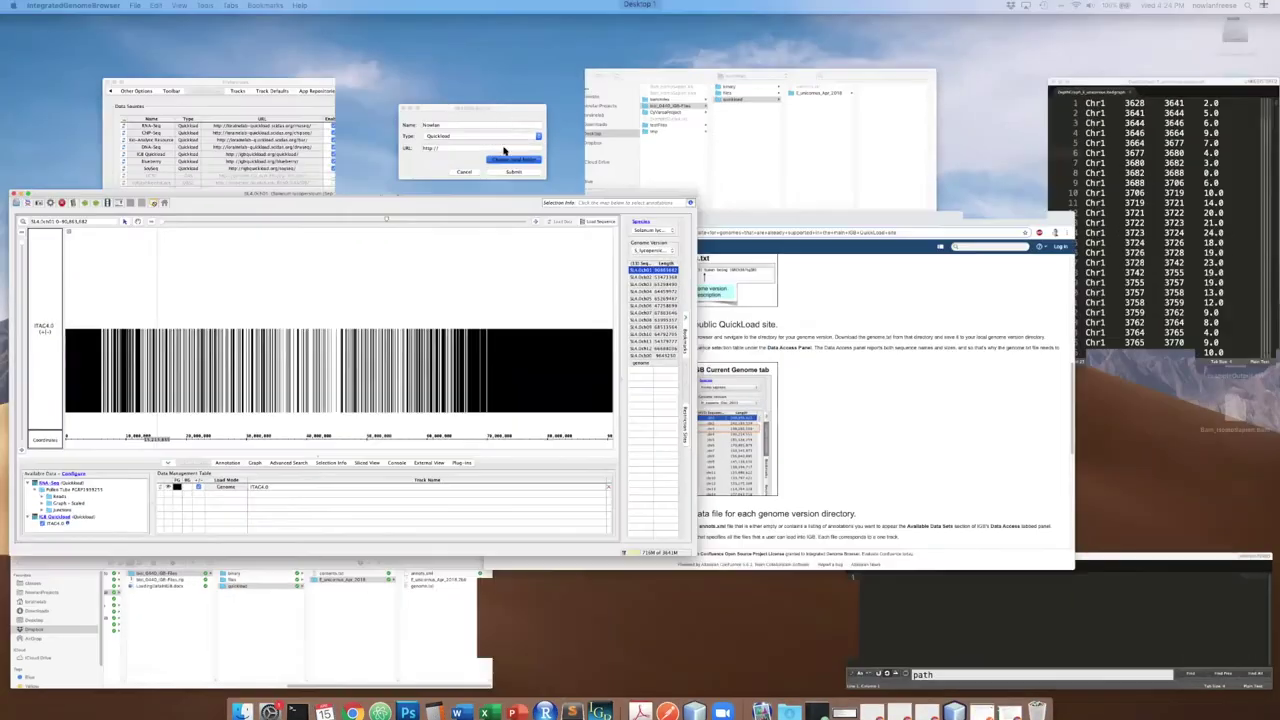
left_click(505, 150)
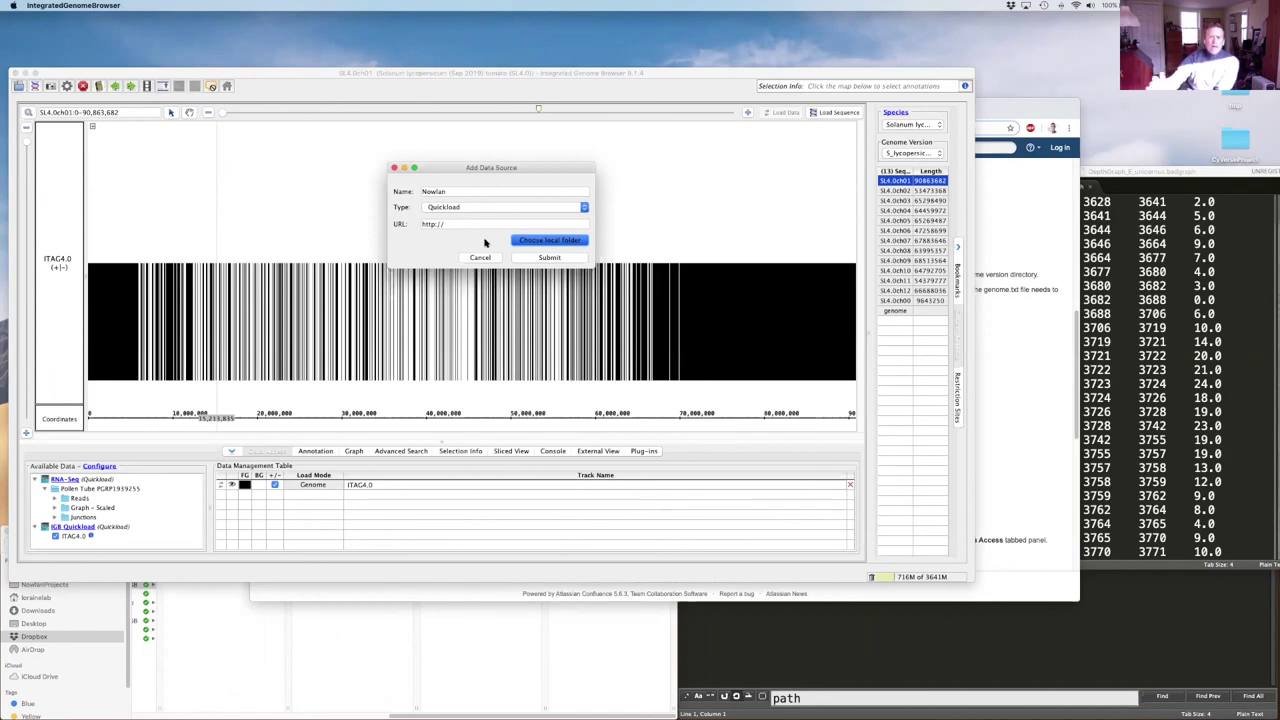
left_click(535, 240)
key("ctrl+Up")
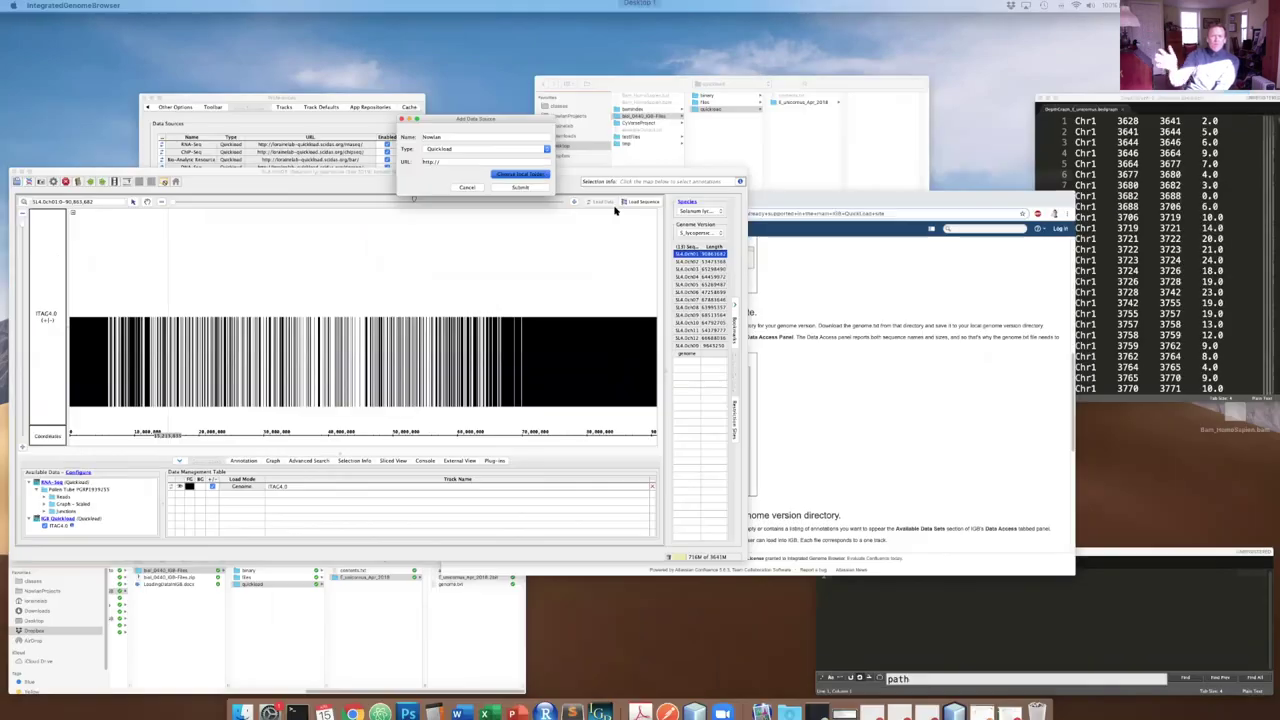
left_click(774, 171)
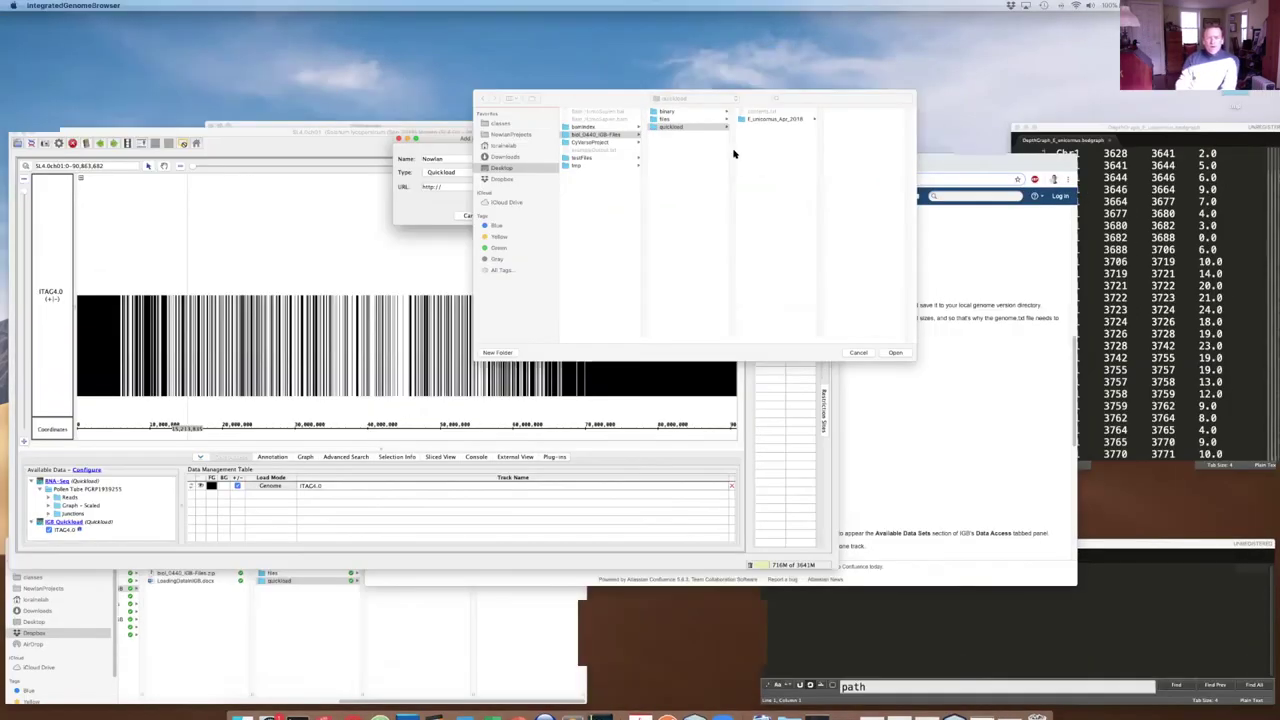
left_click(872, 416)
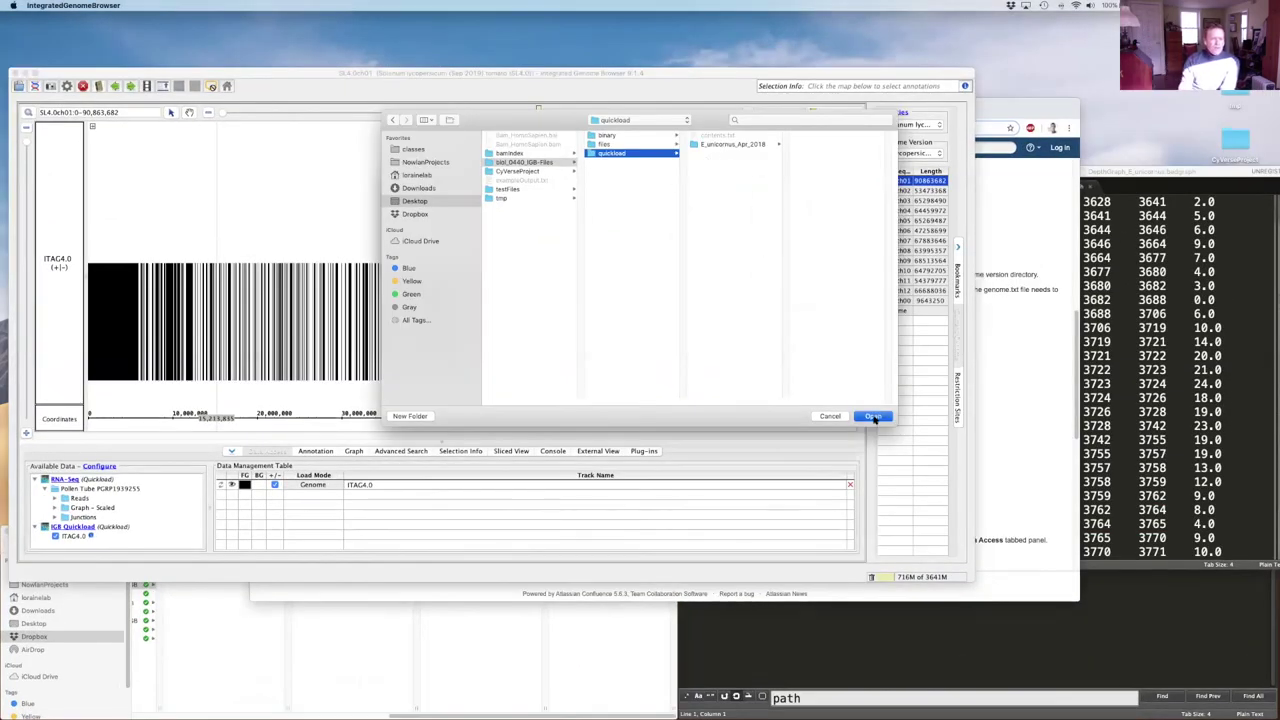
left_click(871, 416)
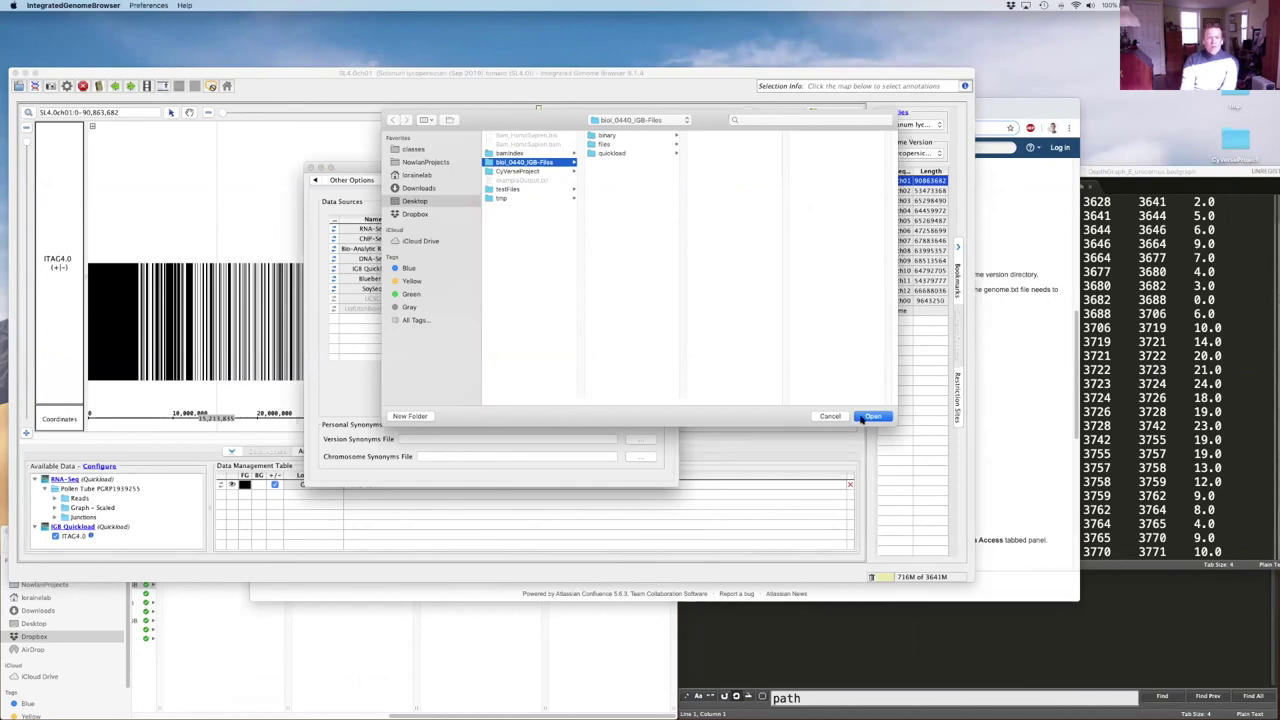
left_click(829, 418)
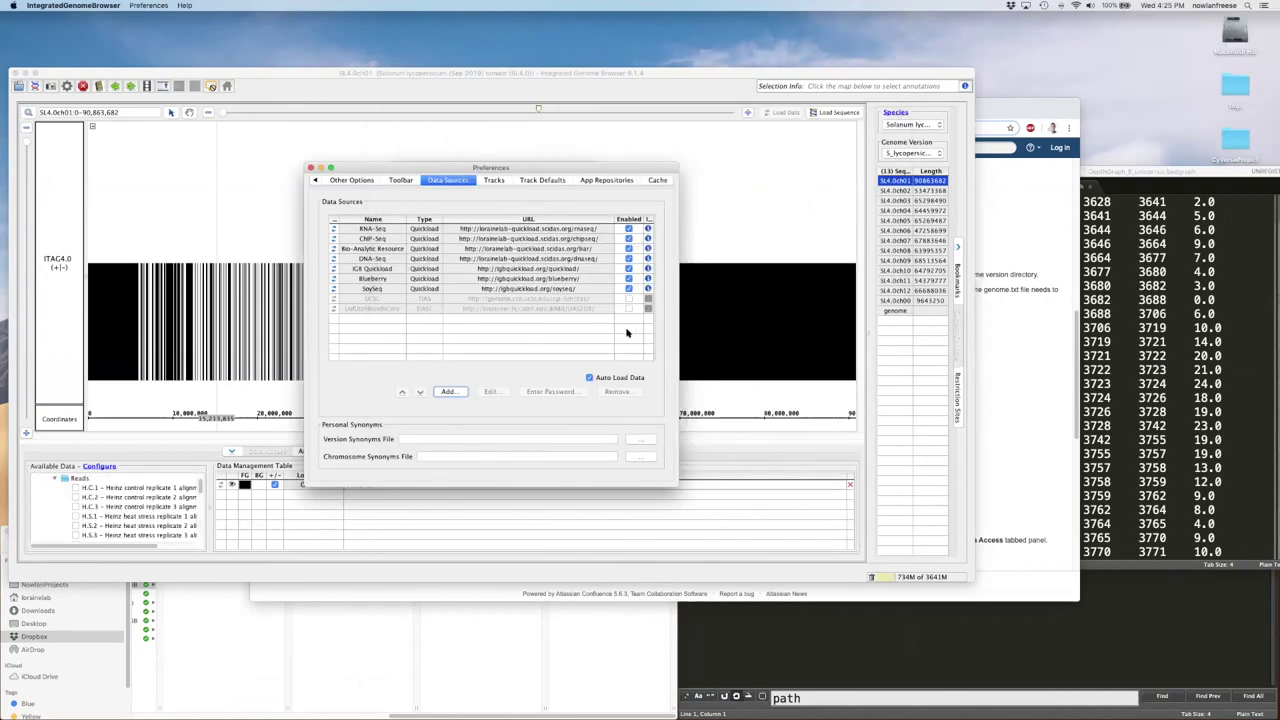
left_click(448, 391)
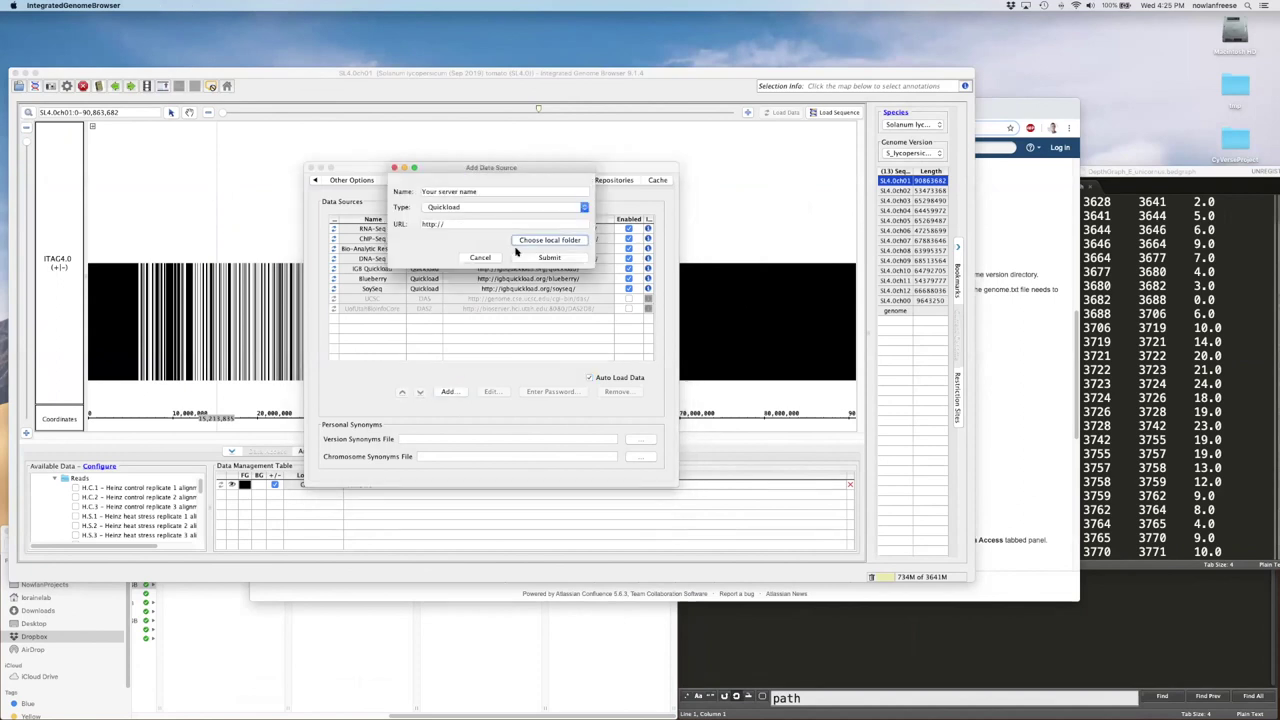
left_click(471, 192)
triple_click(471, 192)
type("Nowlan")
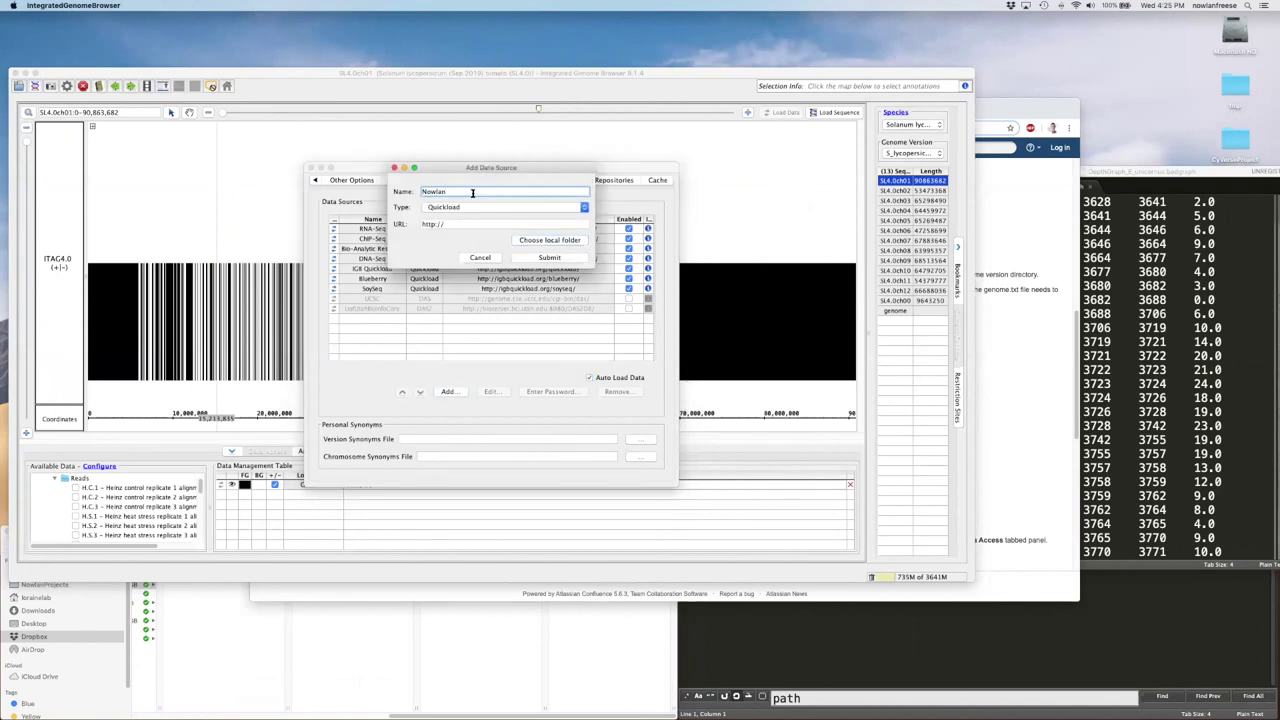
left_click(479, 258)
left_click(311, 168)
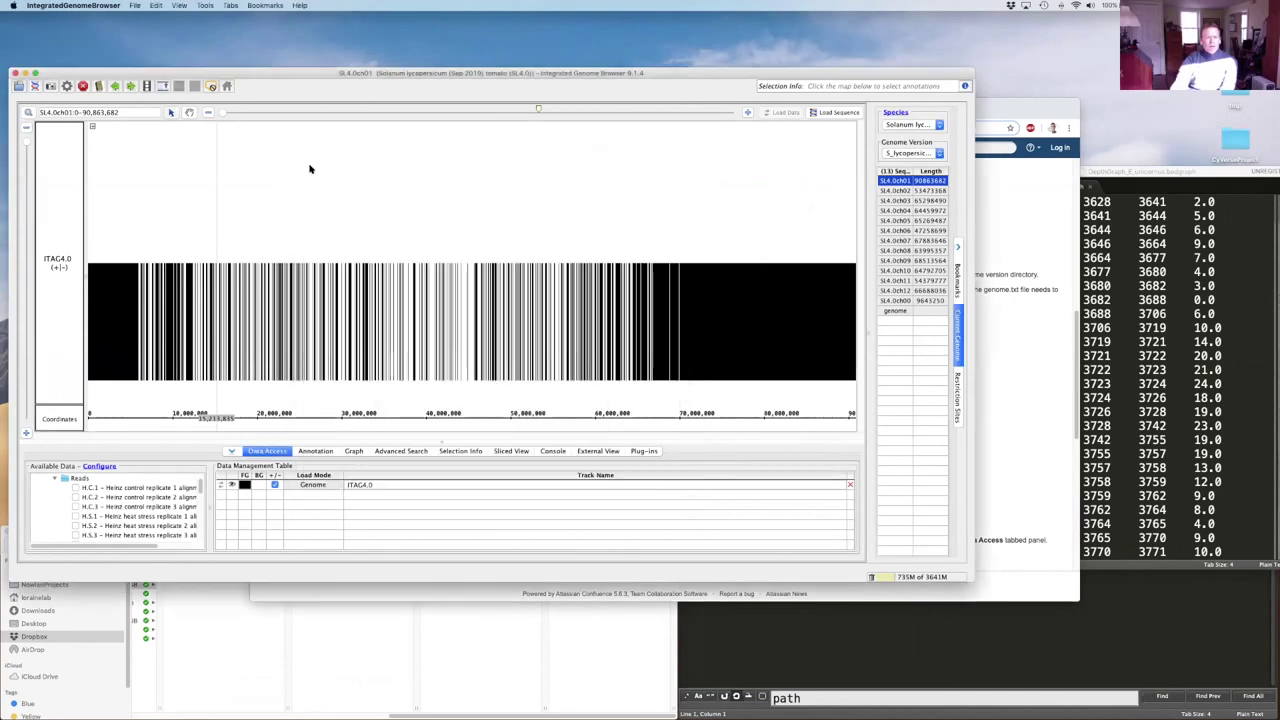
Switch to Finder and compare the E_unicornus_Apr_2018.2bit file name with the name of its enclosing genome folder in quickload
left_click(575, 640)
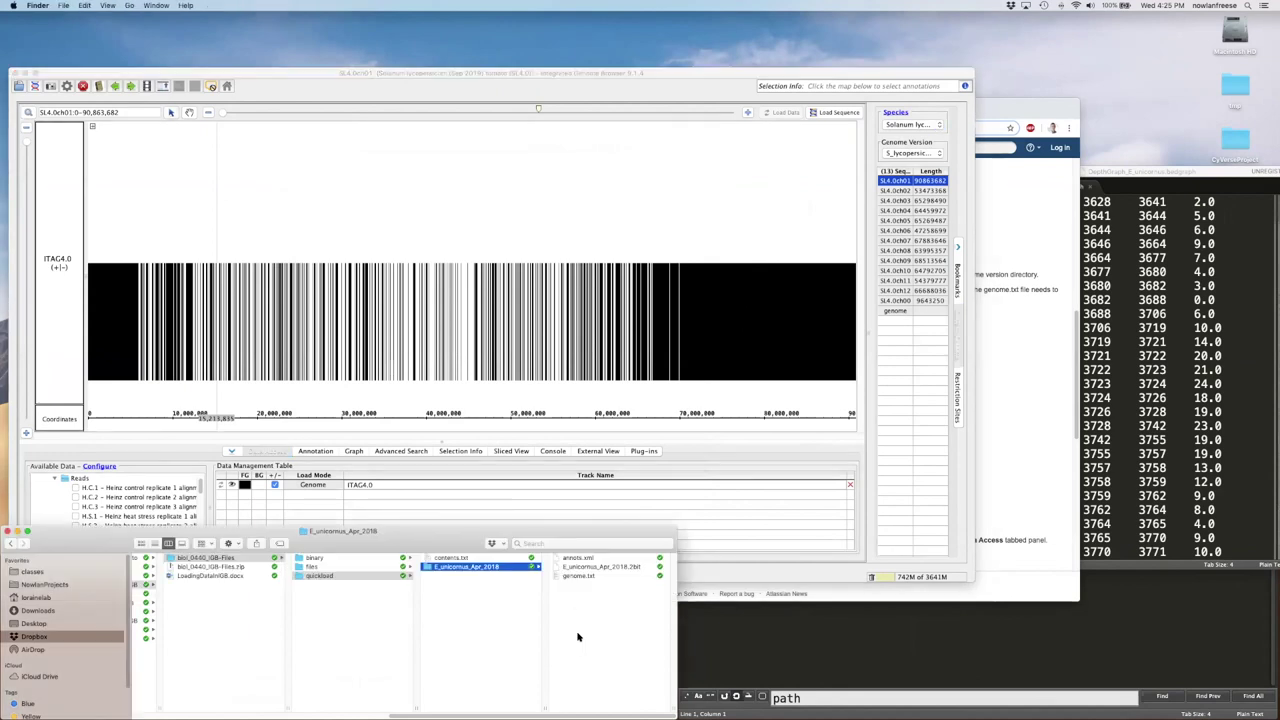
left_click(577, 569)
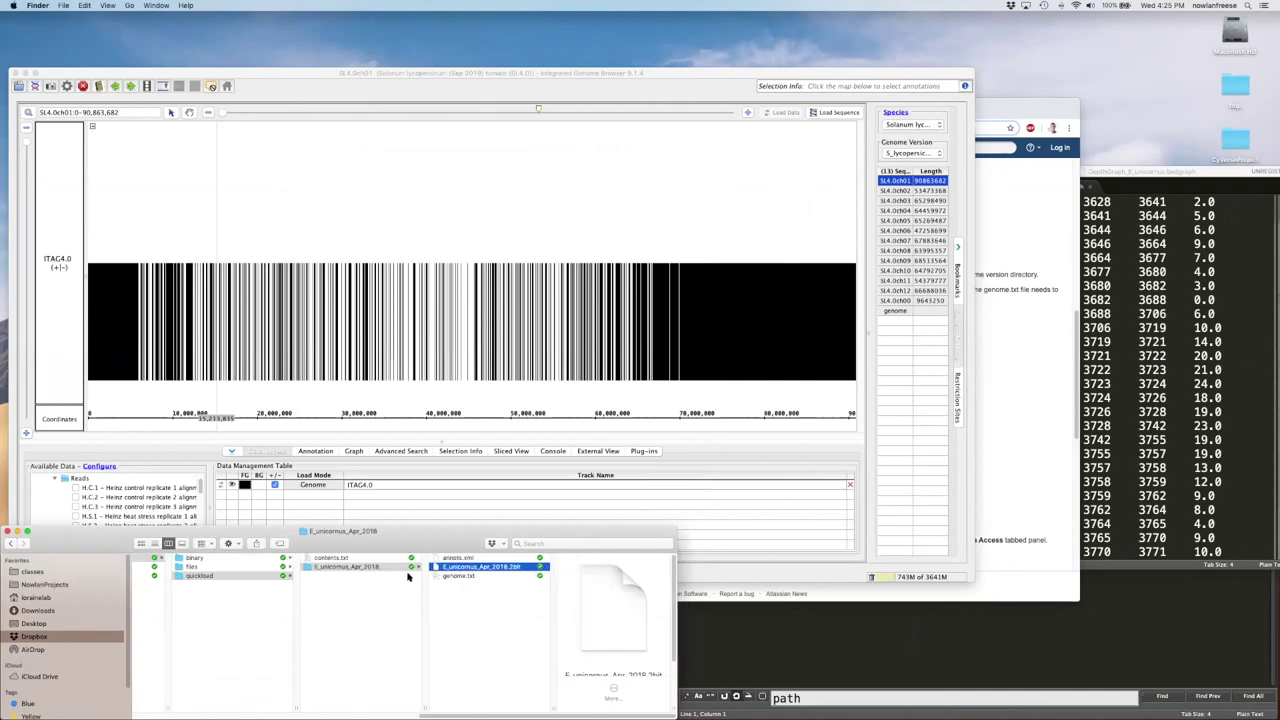
left_click_drag(453, 543, 691, 418)
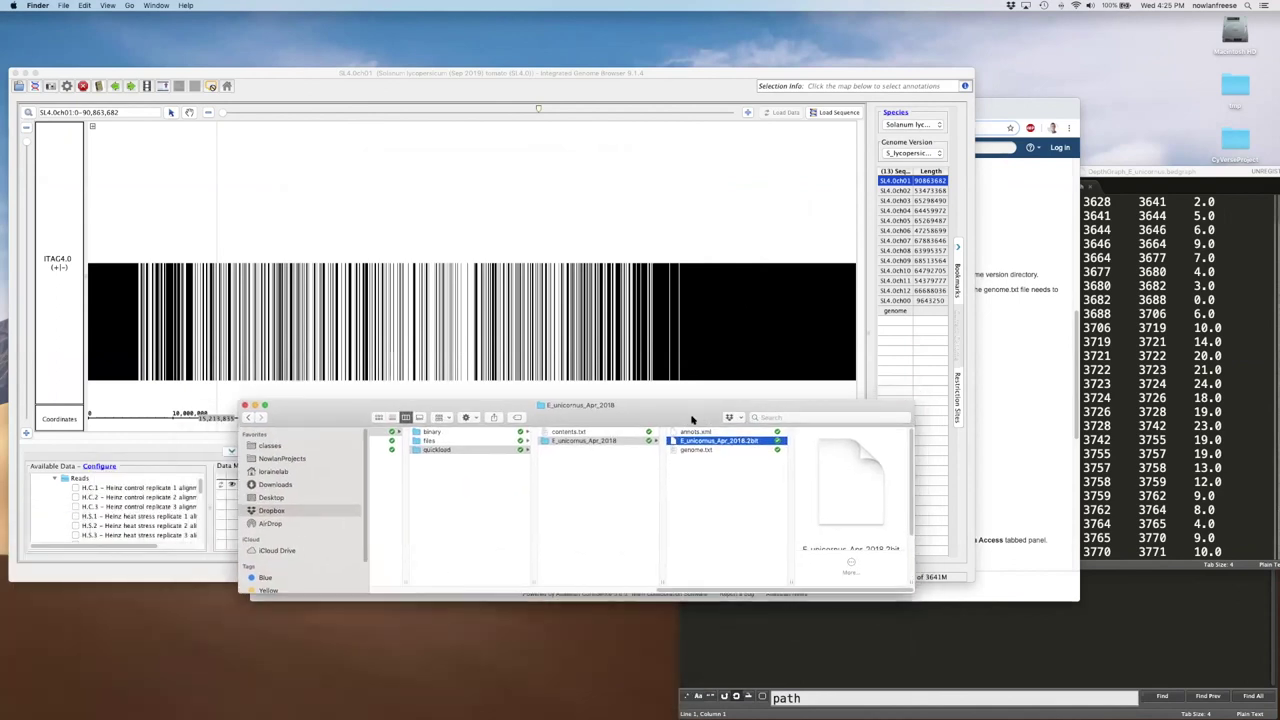
left_click(740, 440)
left_click(741, 441)
left_click(601, 442)
left_click(563, 442)
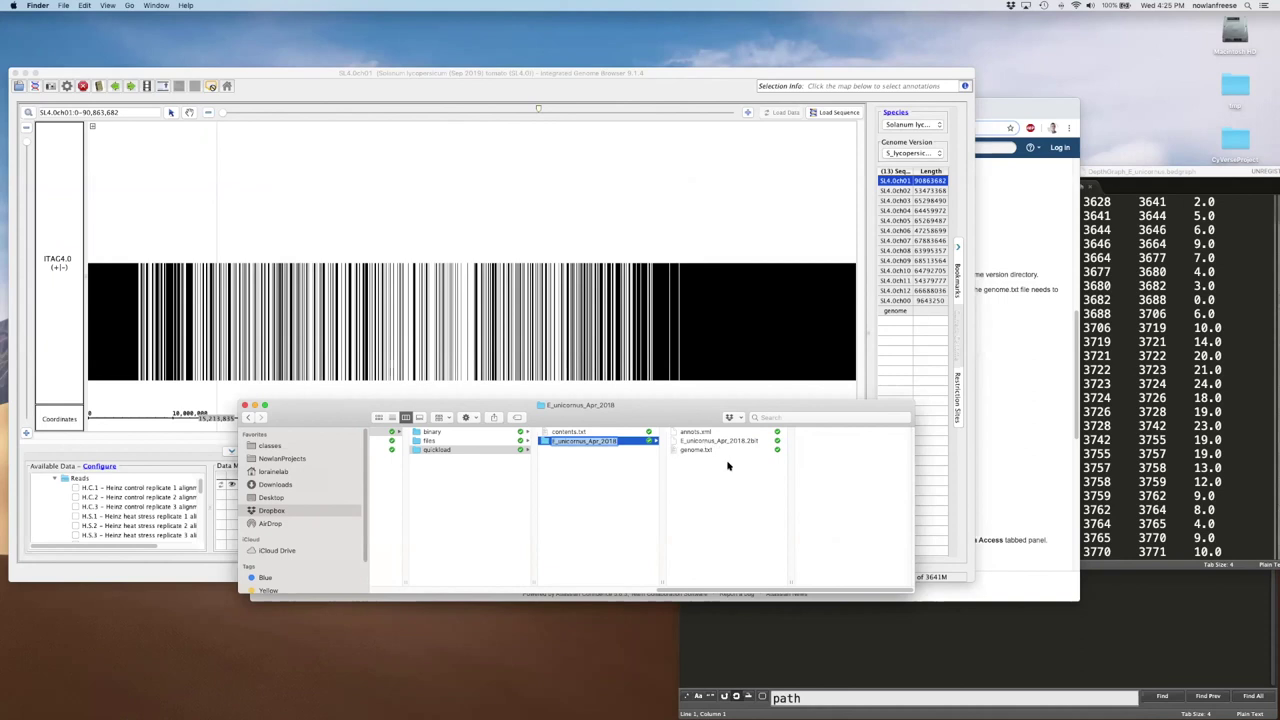
key("Return")
left_click_drag(684, 410, 449, 537)
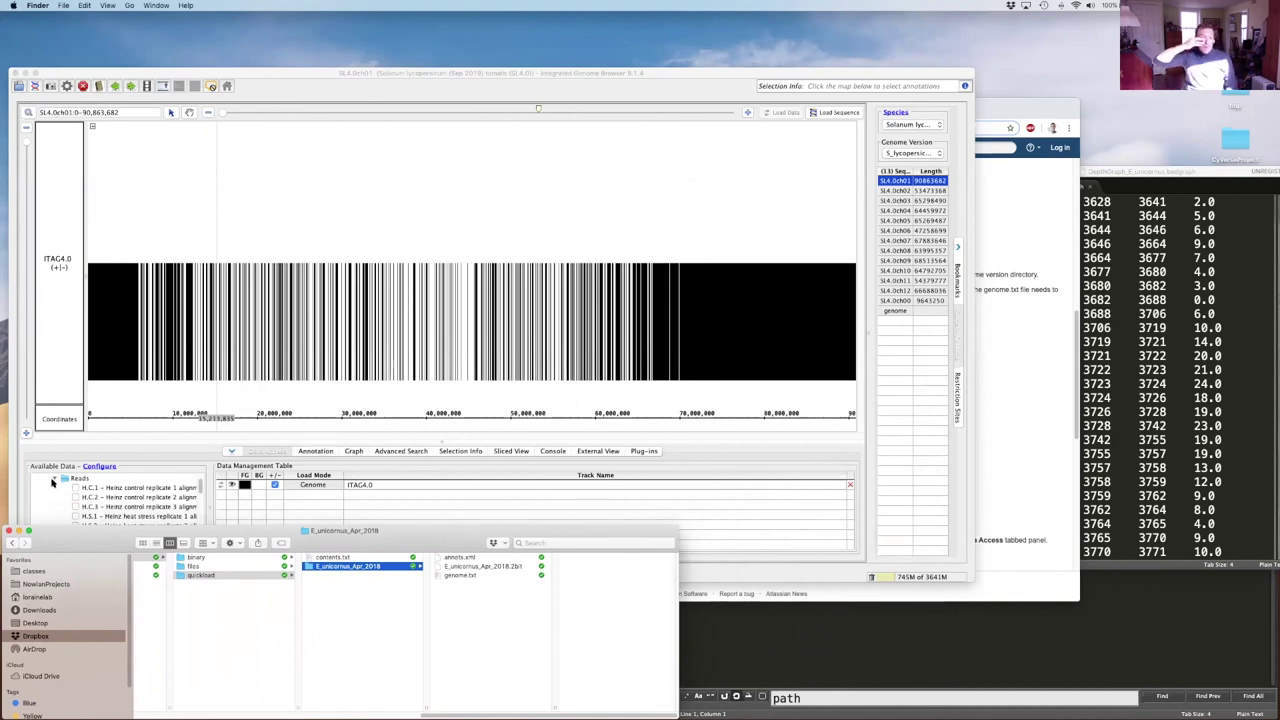
Compare the contents of the files and binary folders in Finder, widening the file column to show full names
left_click(187, 469)
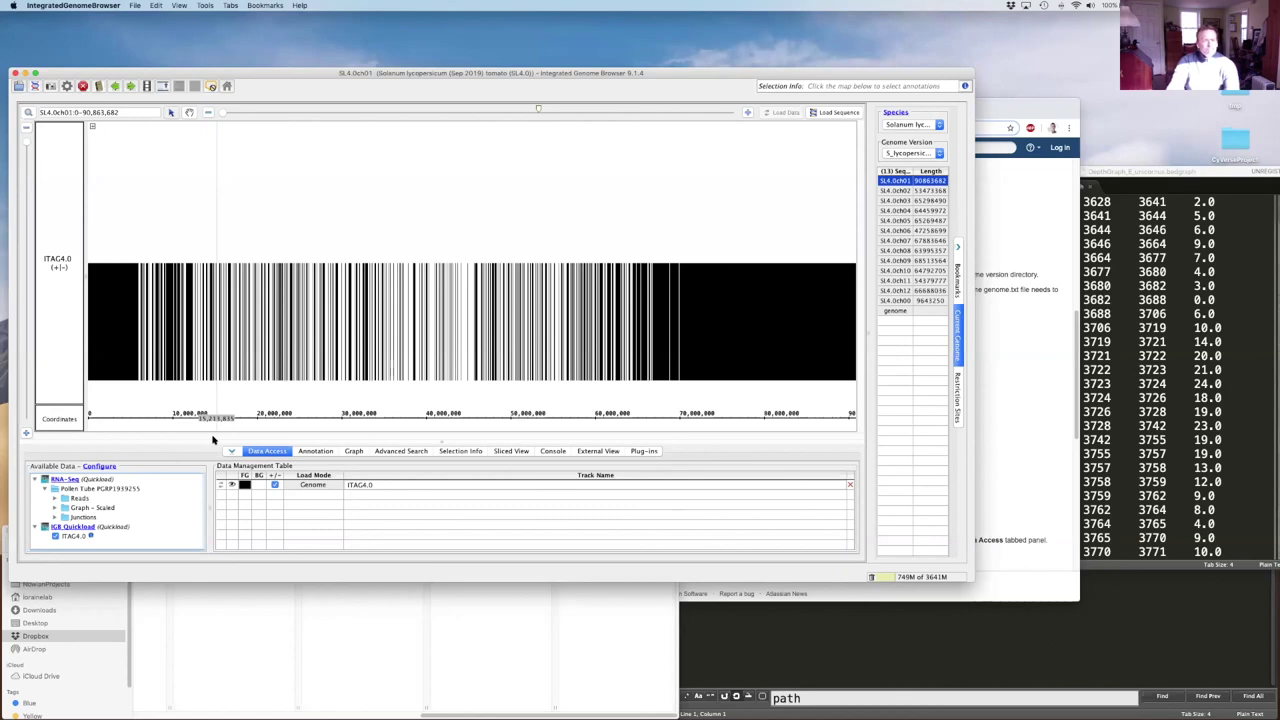
left_click(482, 670)
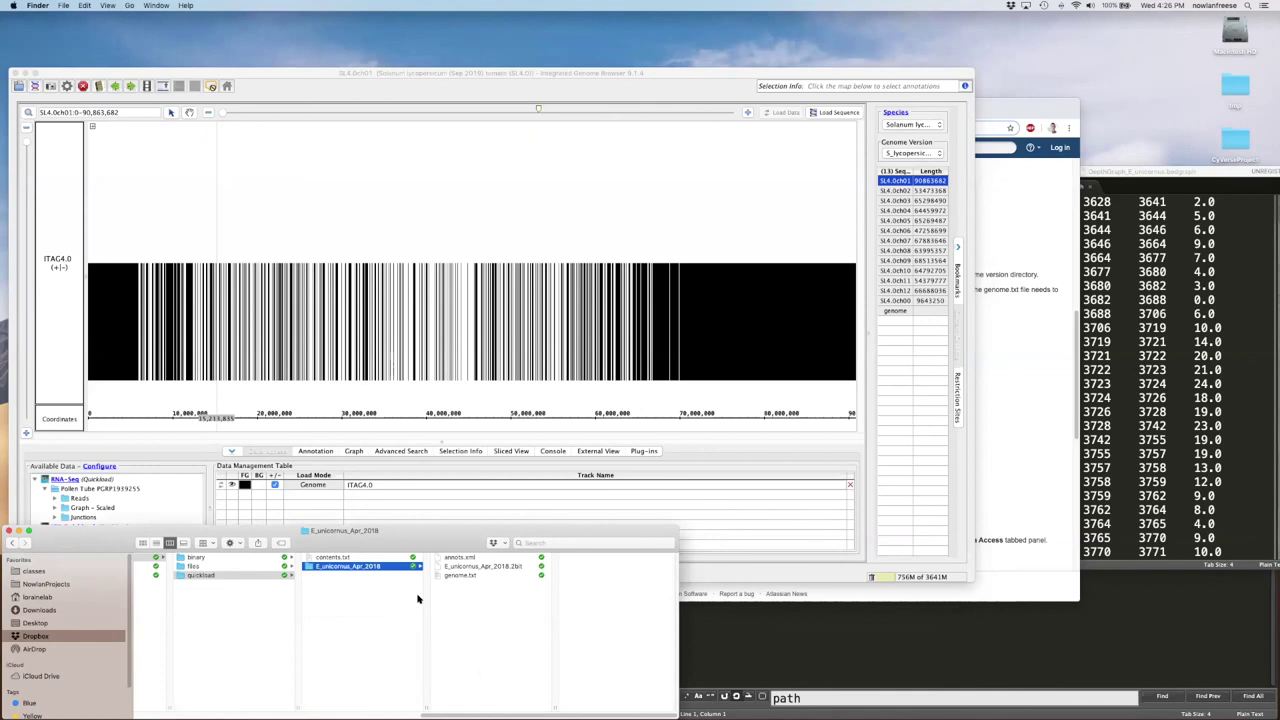
left_click(195, 566)
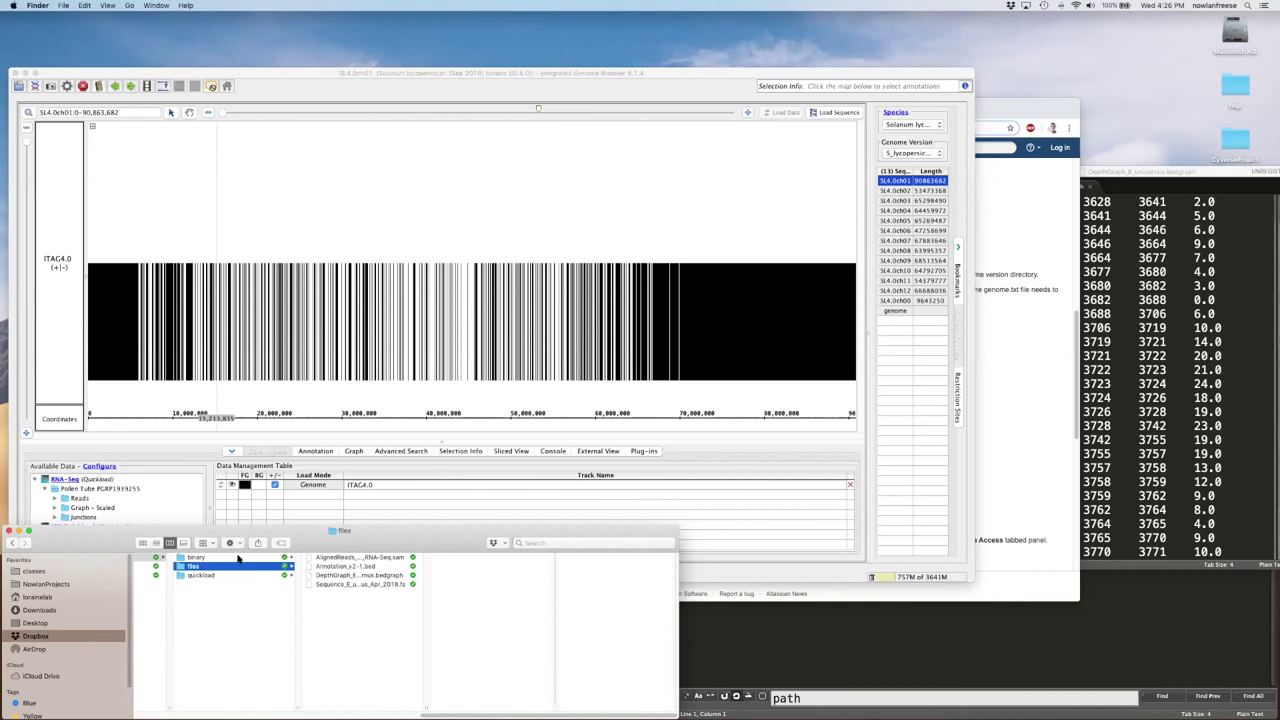
left_click(238, 557)
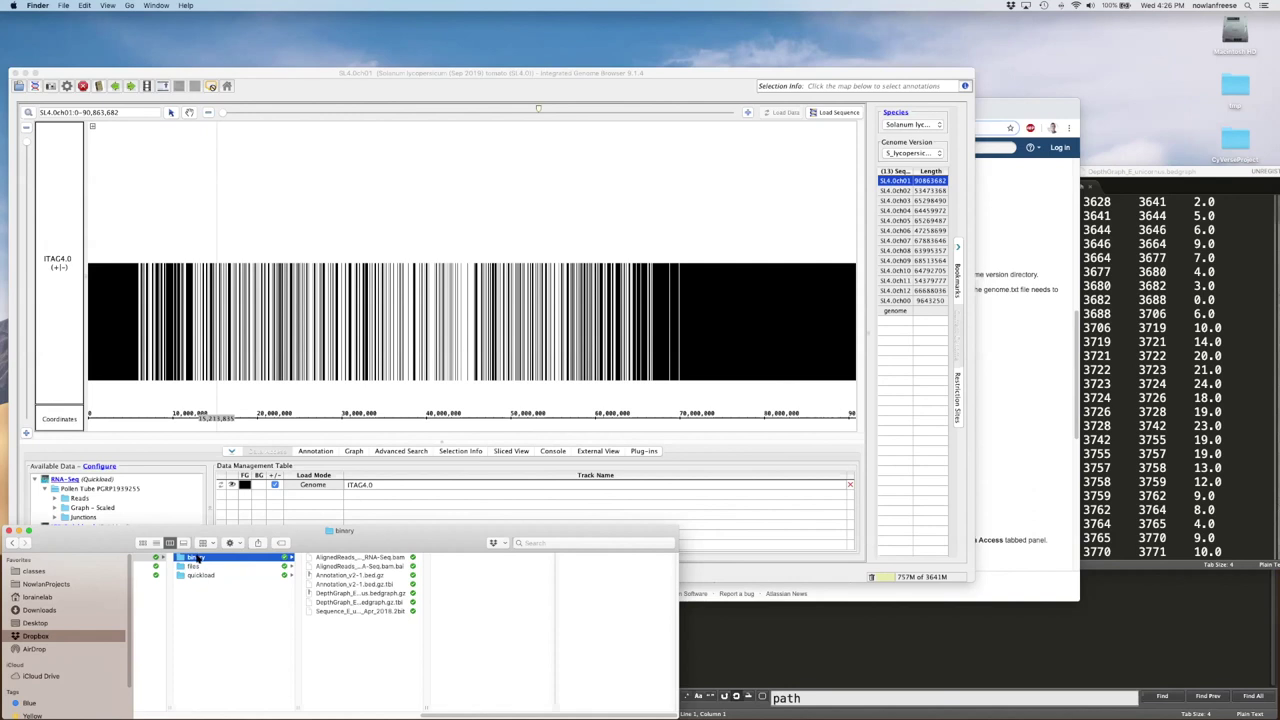
left_click_drag(425, 705, 519, 703)
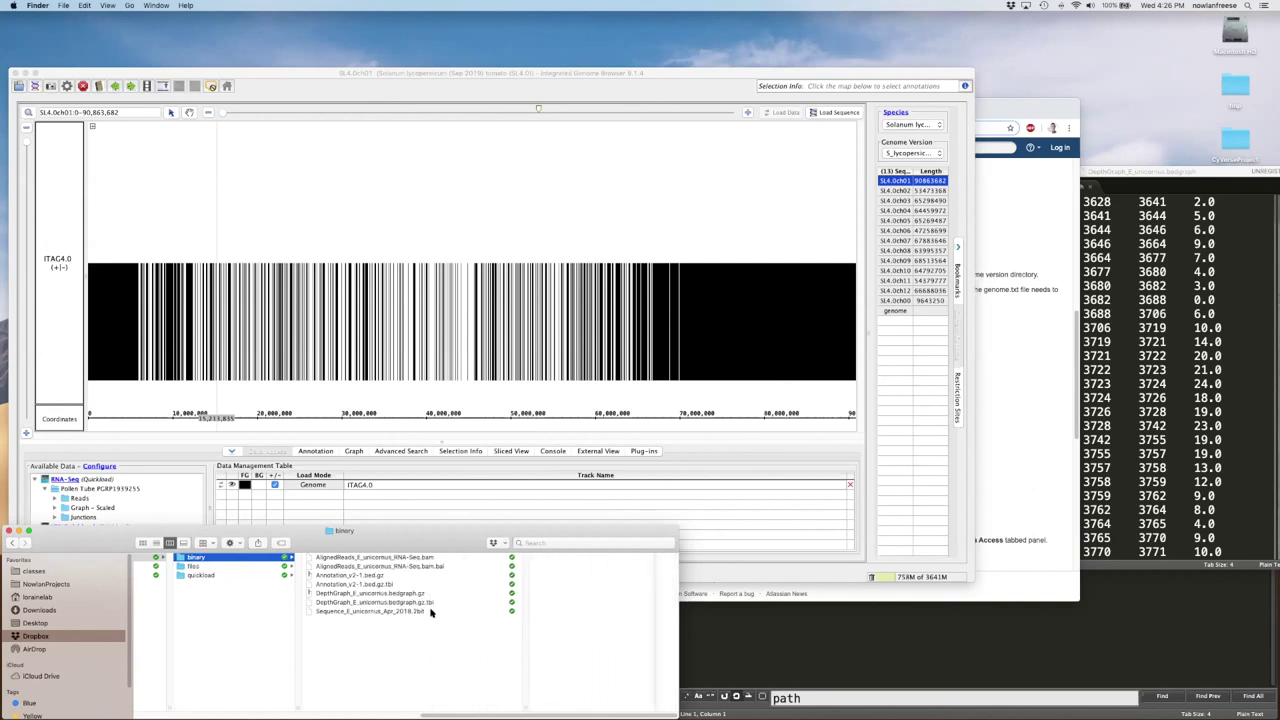
Examine AlignedReads_E_unicornus_RNA-Seq.bam and its .bai index file in the binary folder
left_click(419, 558)
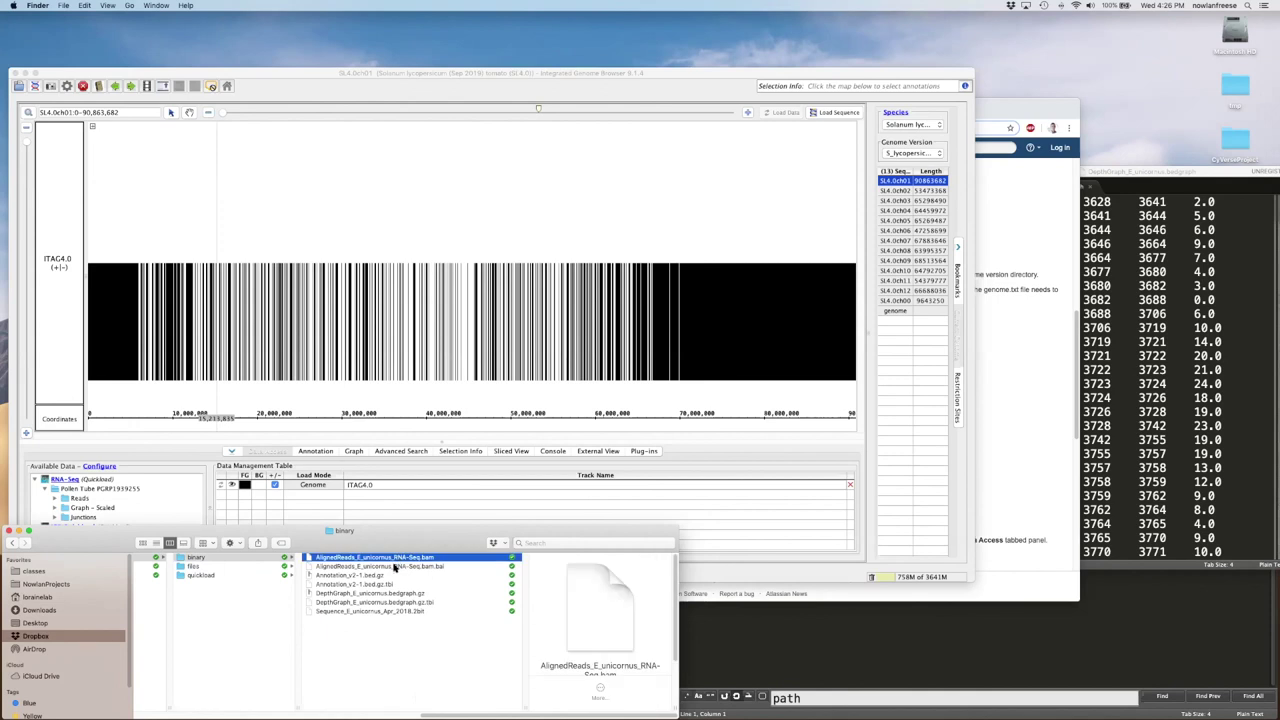
left_click(412, 566)
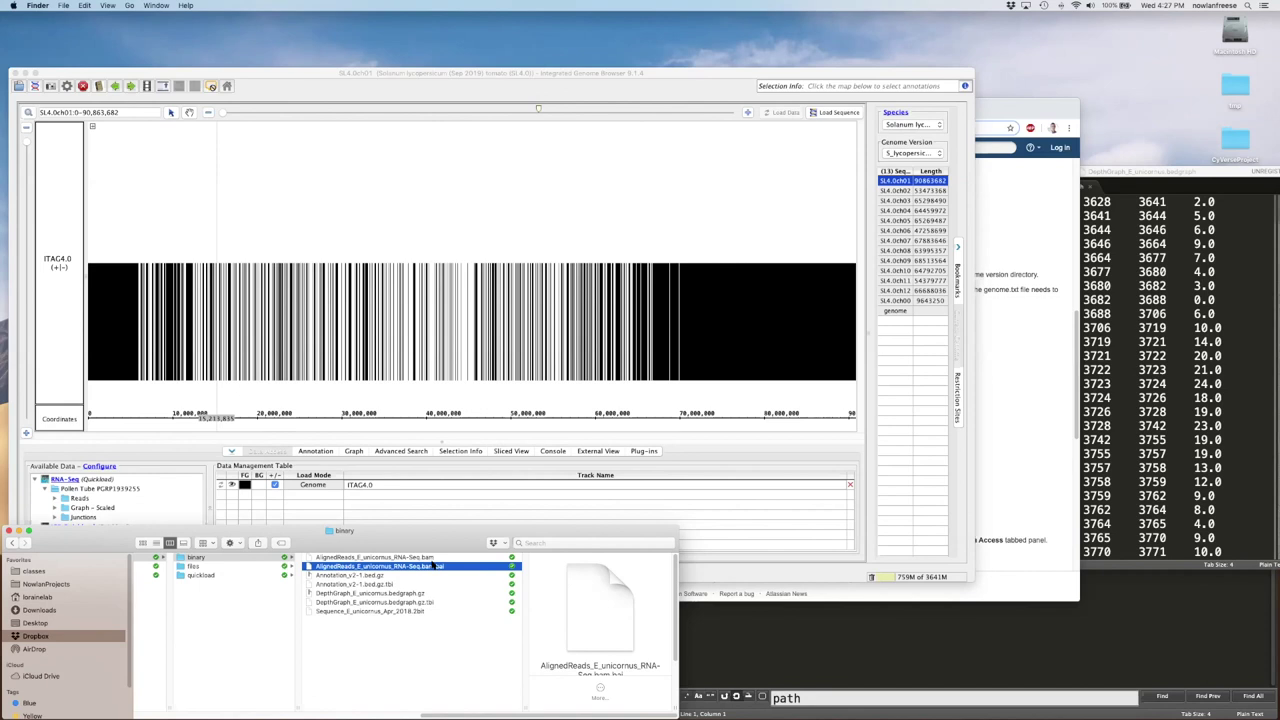
left_click(362, 576)
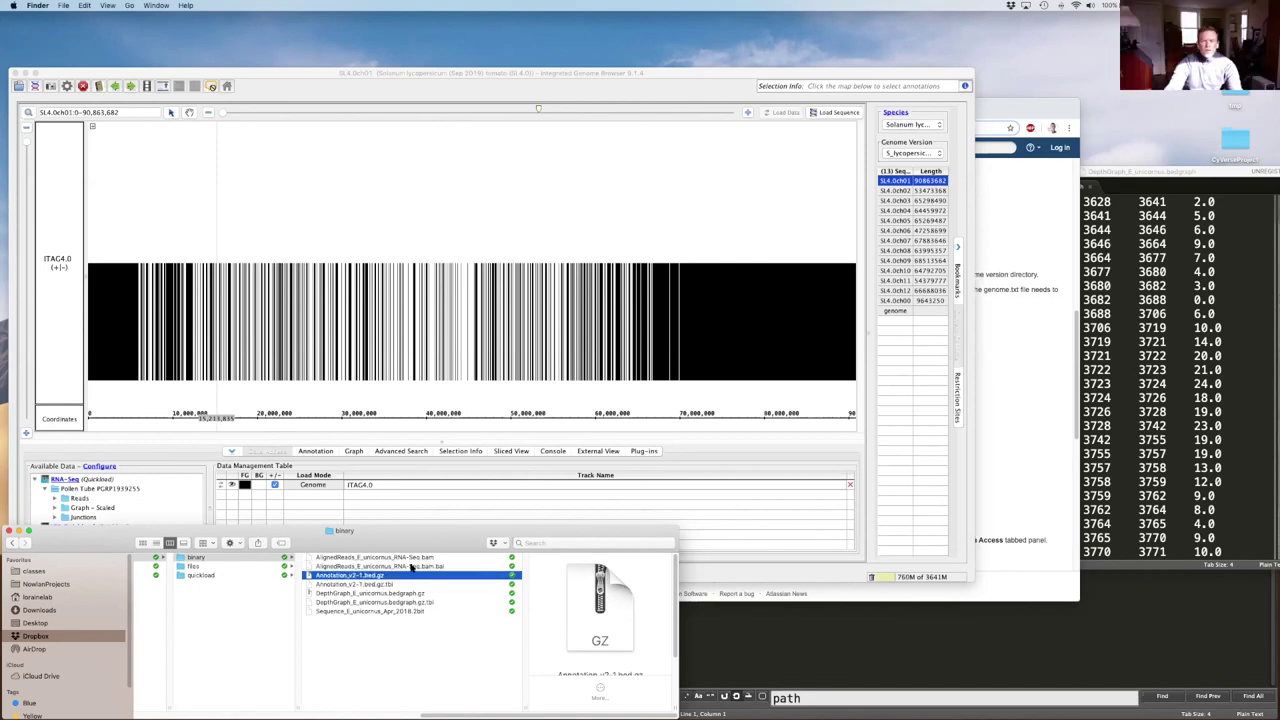
left_click(410, 566)
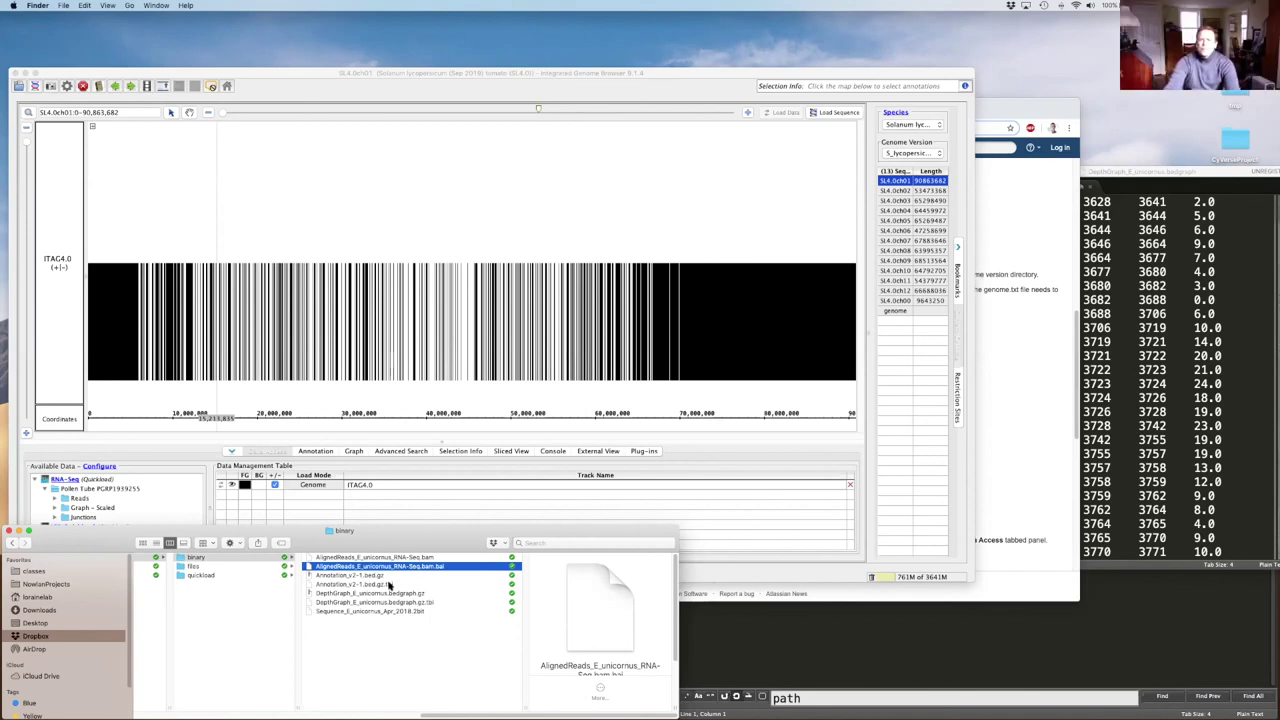
Examine Annotation_v2-1.bed.gz with its .tbi index, and select DepthGraph_E_unicornus.bedgraph.gz in the binary folder
key("Down")
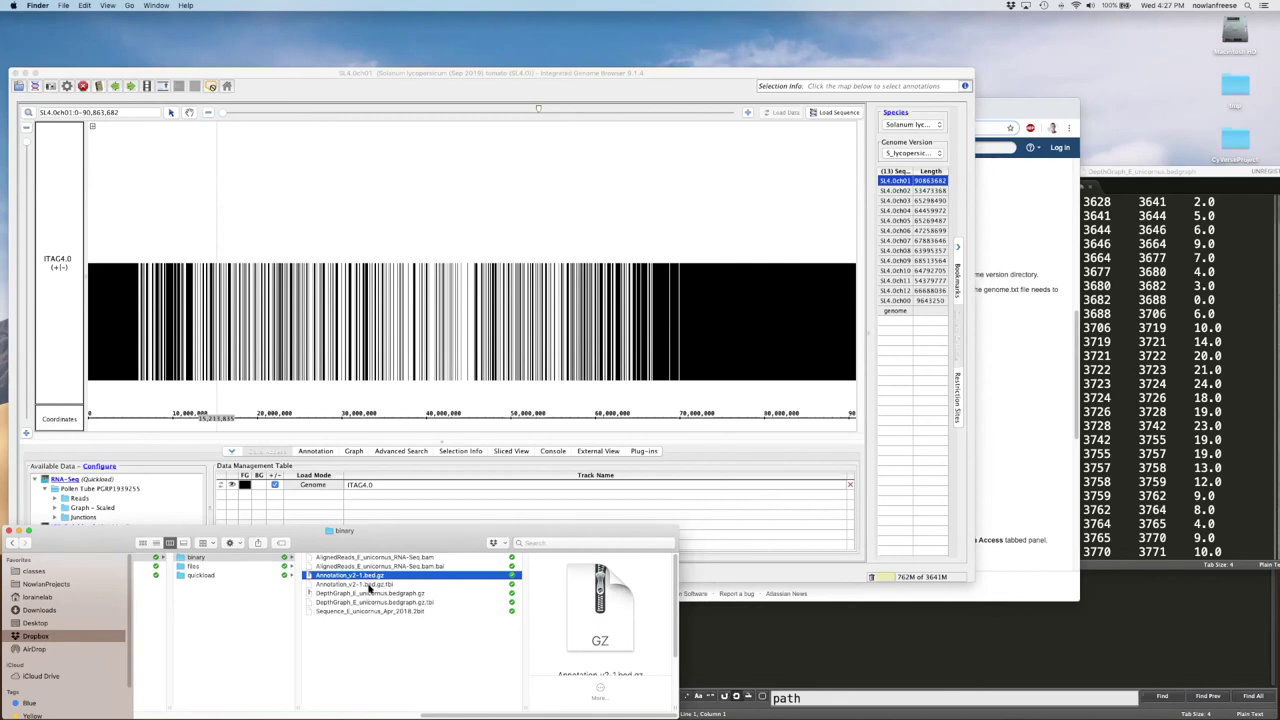
left_click(369, 584)
left_click(368, 577, "shift")
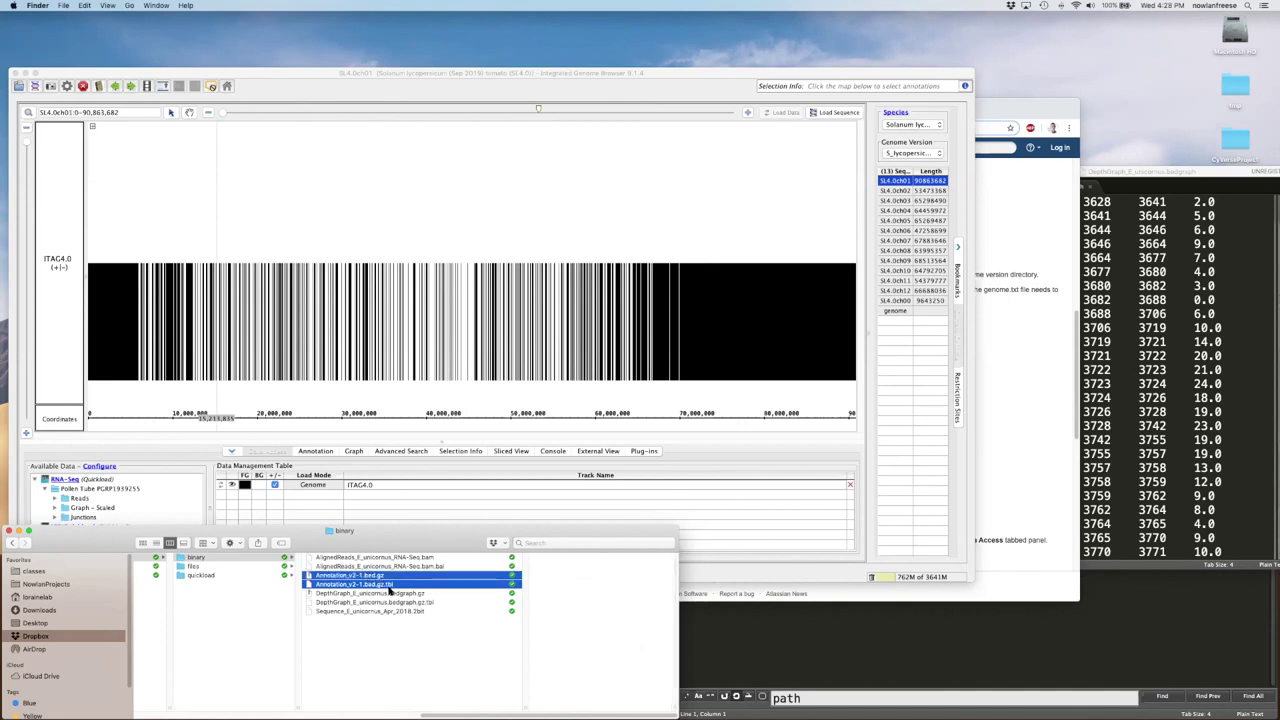
left_click(382, 583)
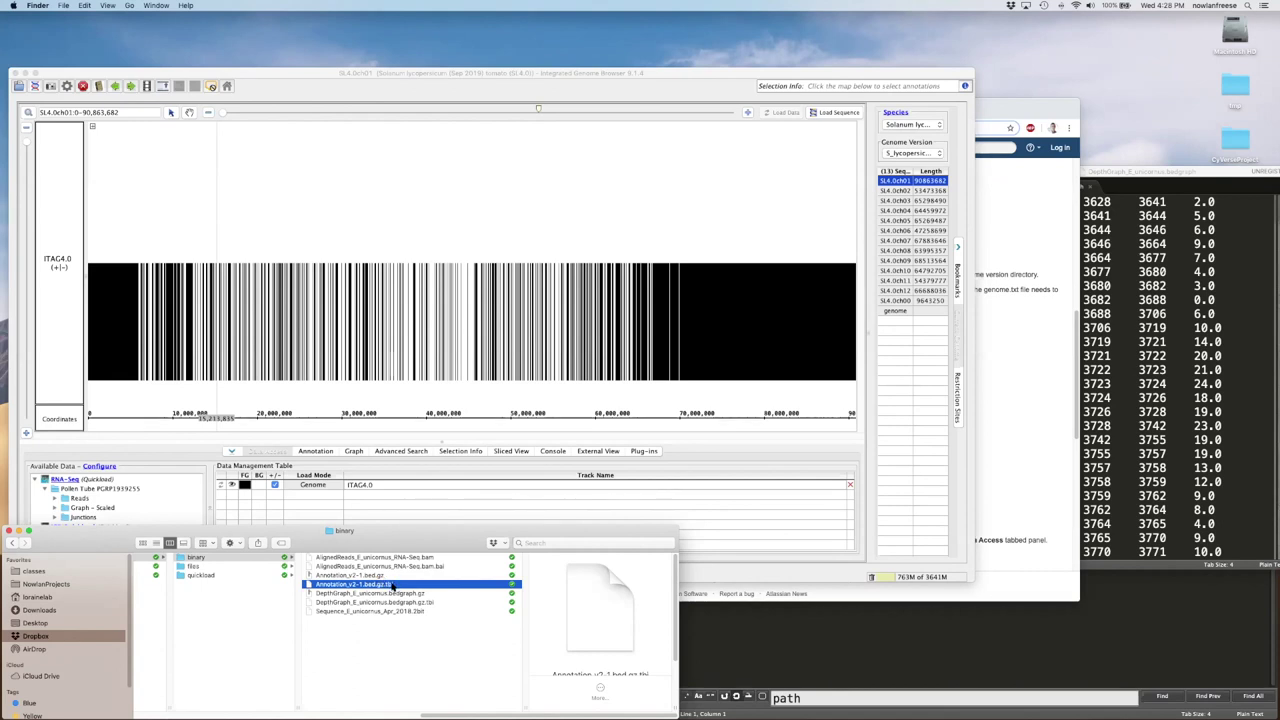
left_click(390, 628)
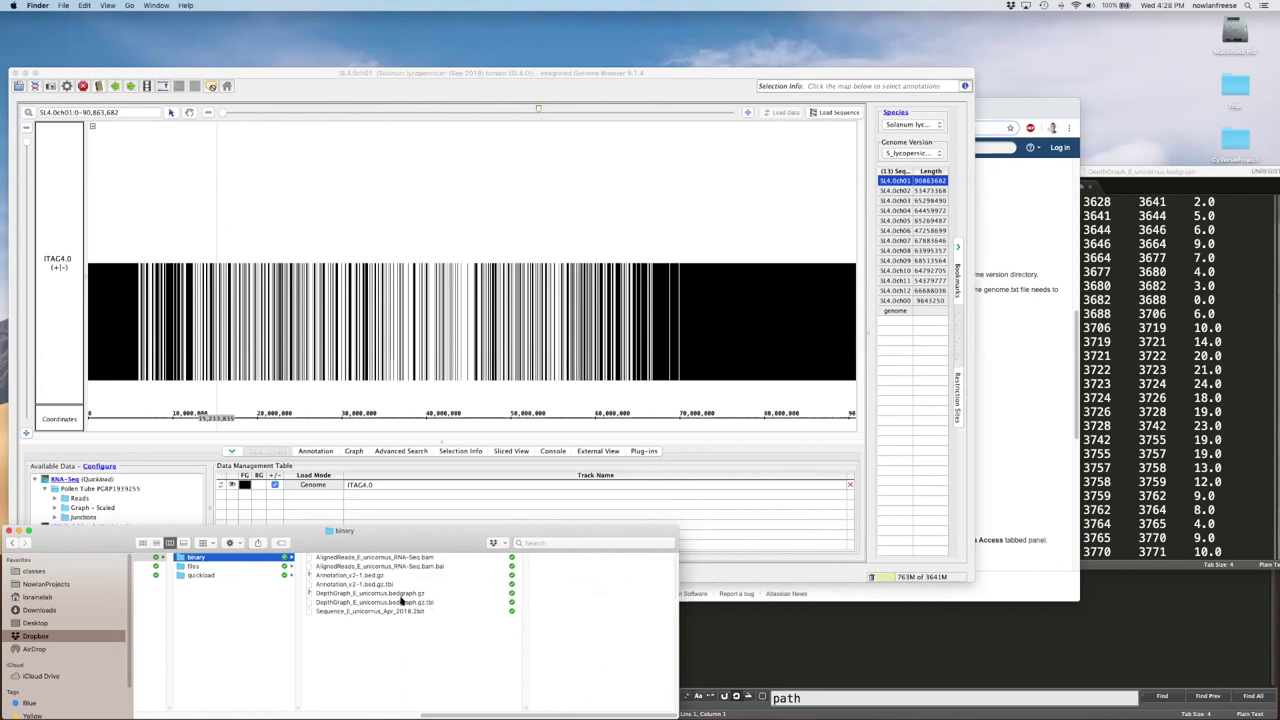
left_click(402, 596)
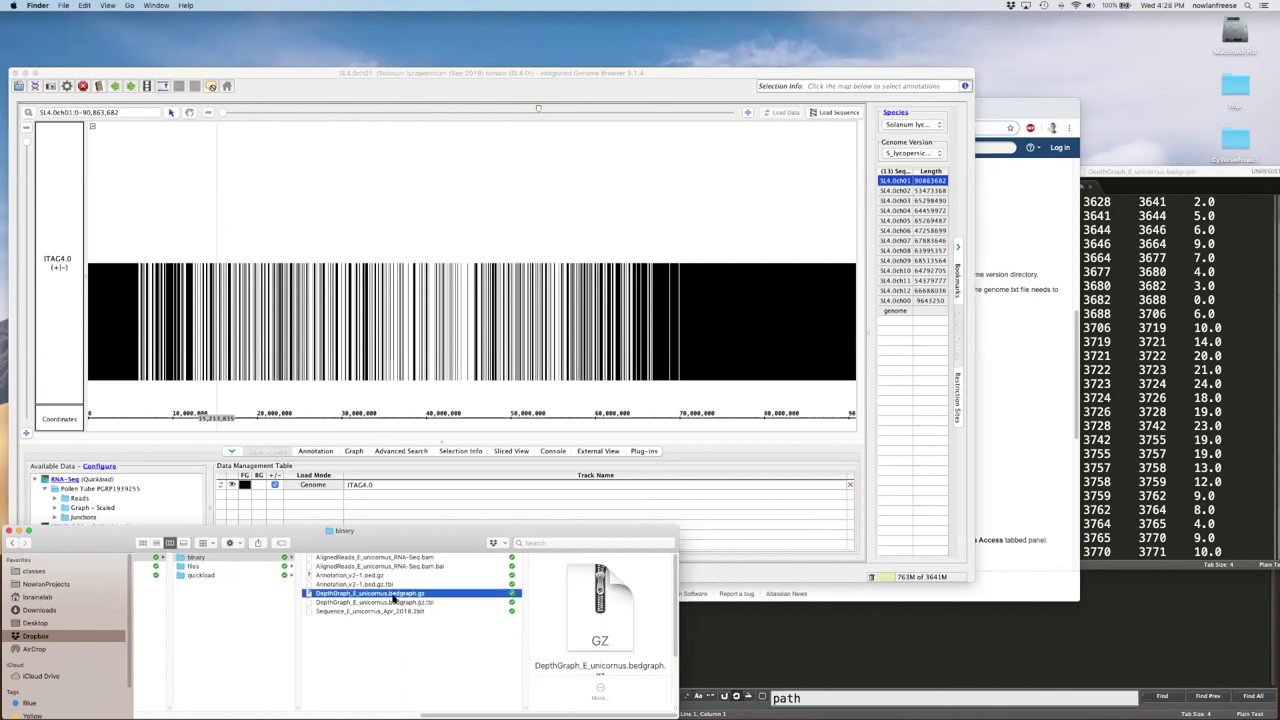
Check the DepthGraph .tbi index, and view the raw contents of Sequence_E_unicornus_Apr_2018.2bit in Sublime Text before closing it
left_click(410, 602)
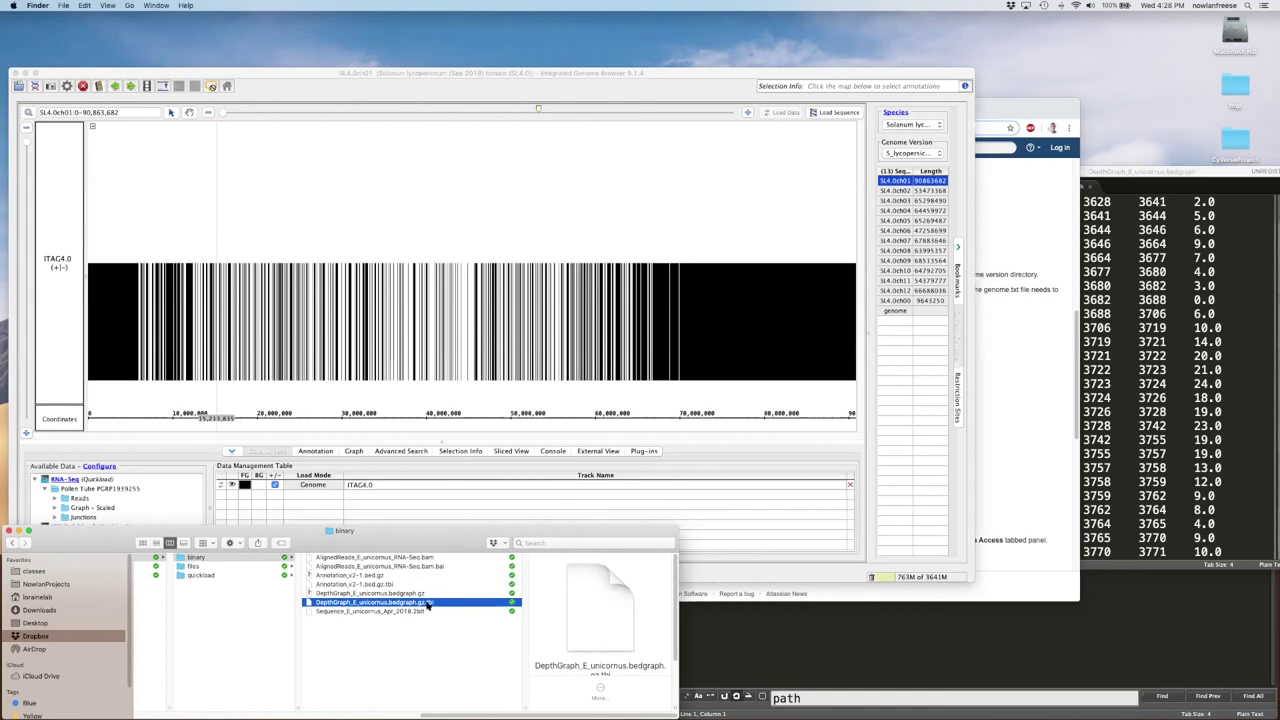
left_click(375, 611)
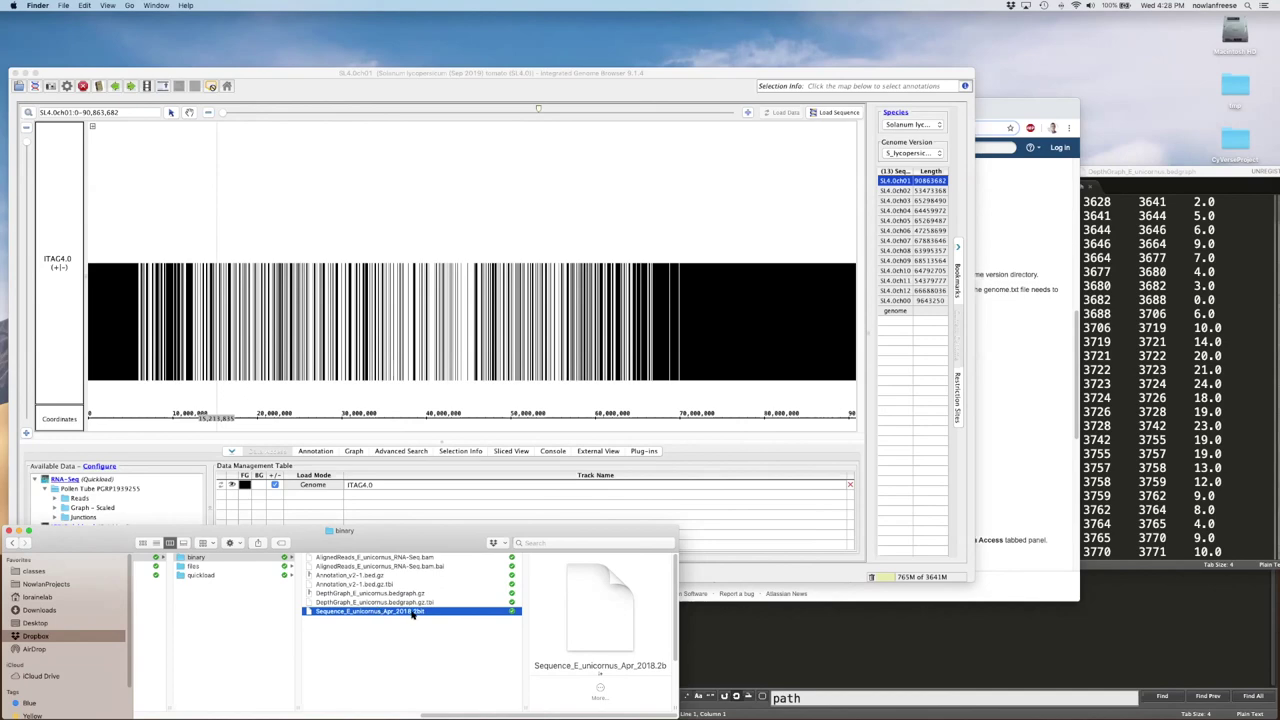
left_click_drag(408, 614, 490, 702)
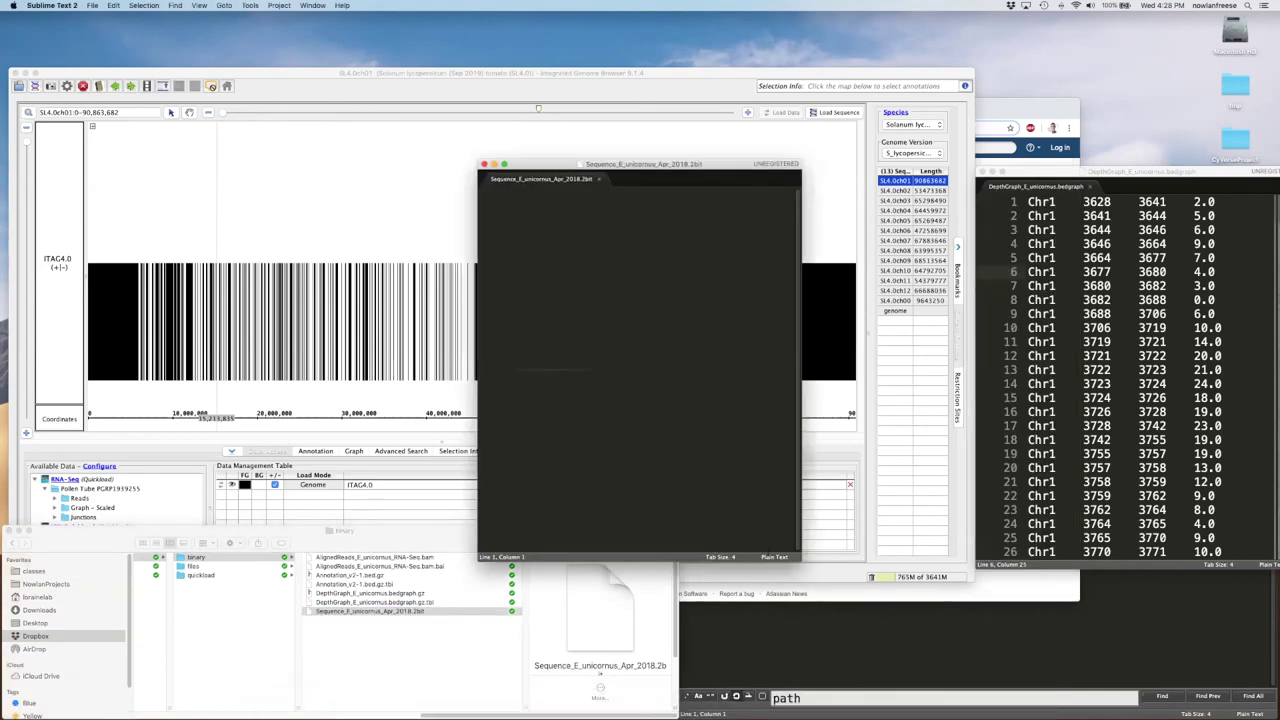
left_click_drag(795, 560, 1057, 631)
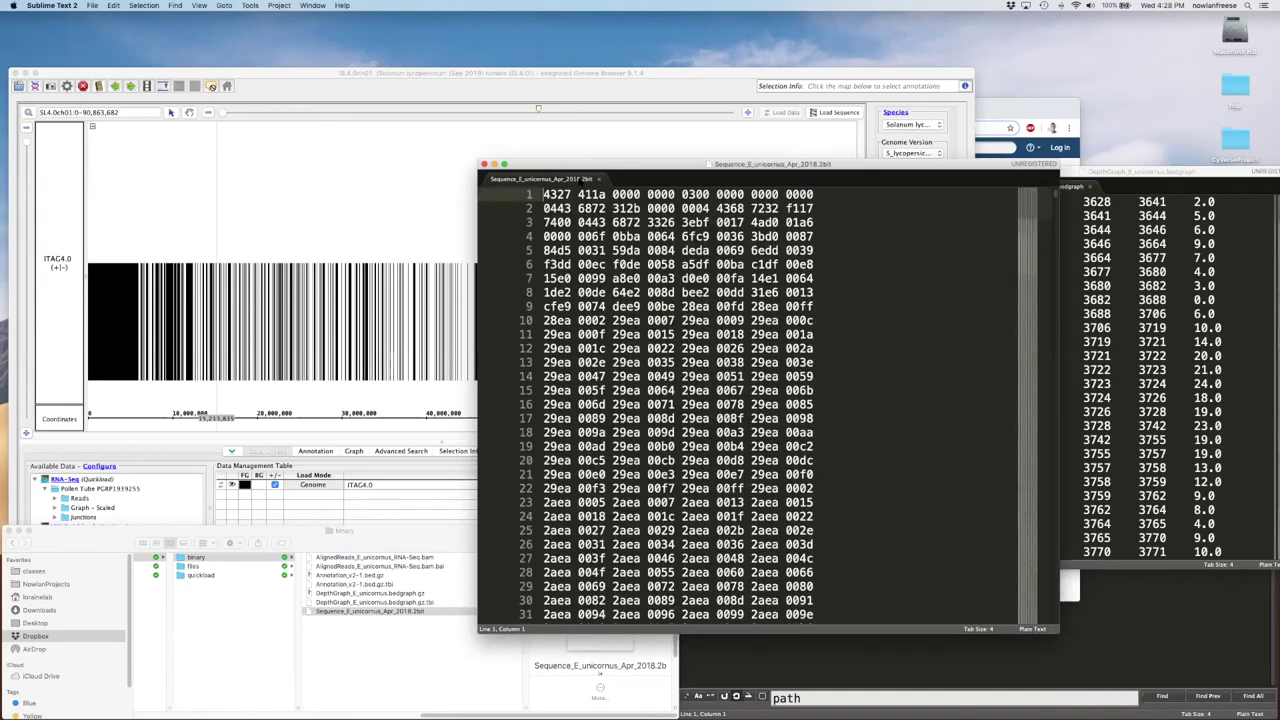
left_click_drag(580, 166, 590, 143)
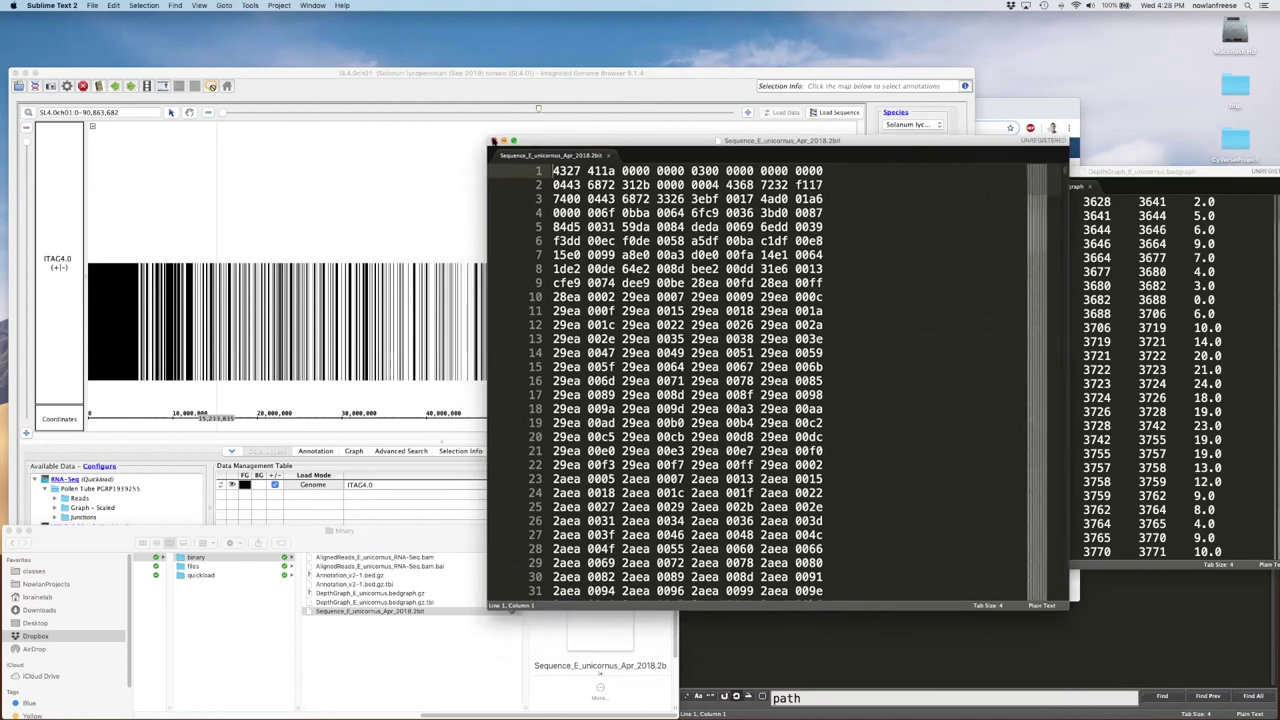
left_click(493, 141)
left_click(437, 669)
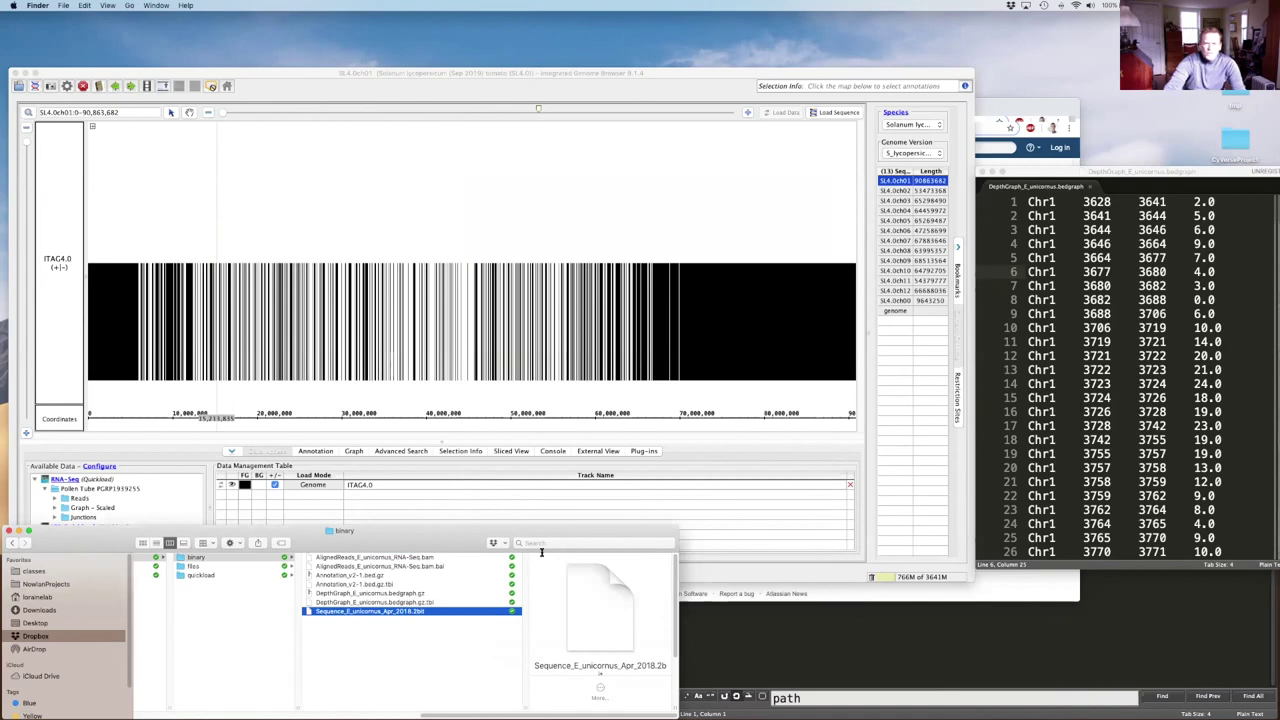
Compare the file sizes of AlignedReads_E_unicornus_RNA-Seq.bam in binary and the .sam version in files, and return to the binary folder
left_click_drag(556, 526, 556, 298)
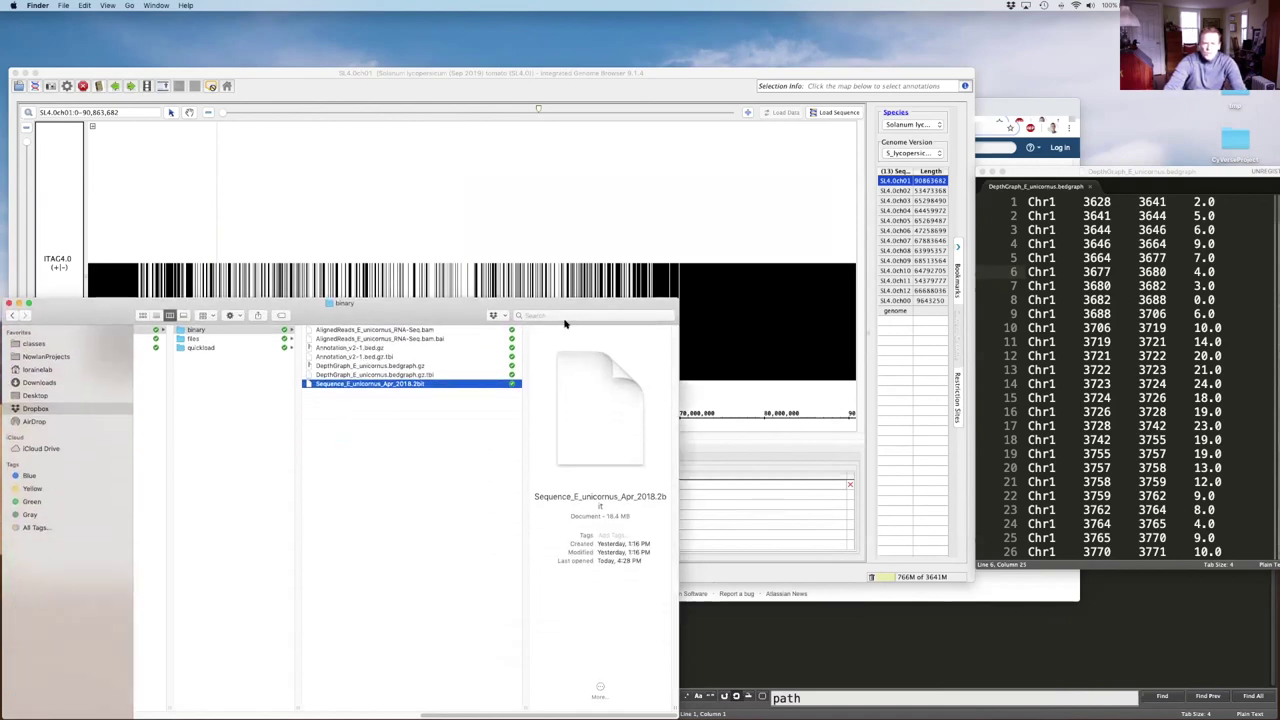
left_click(423, 331)
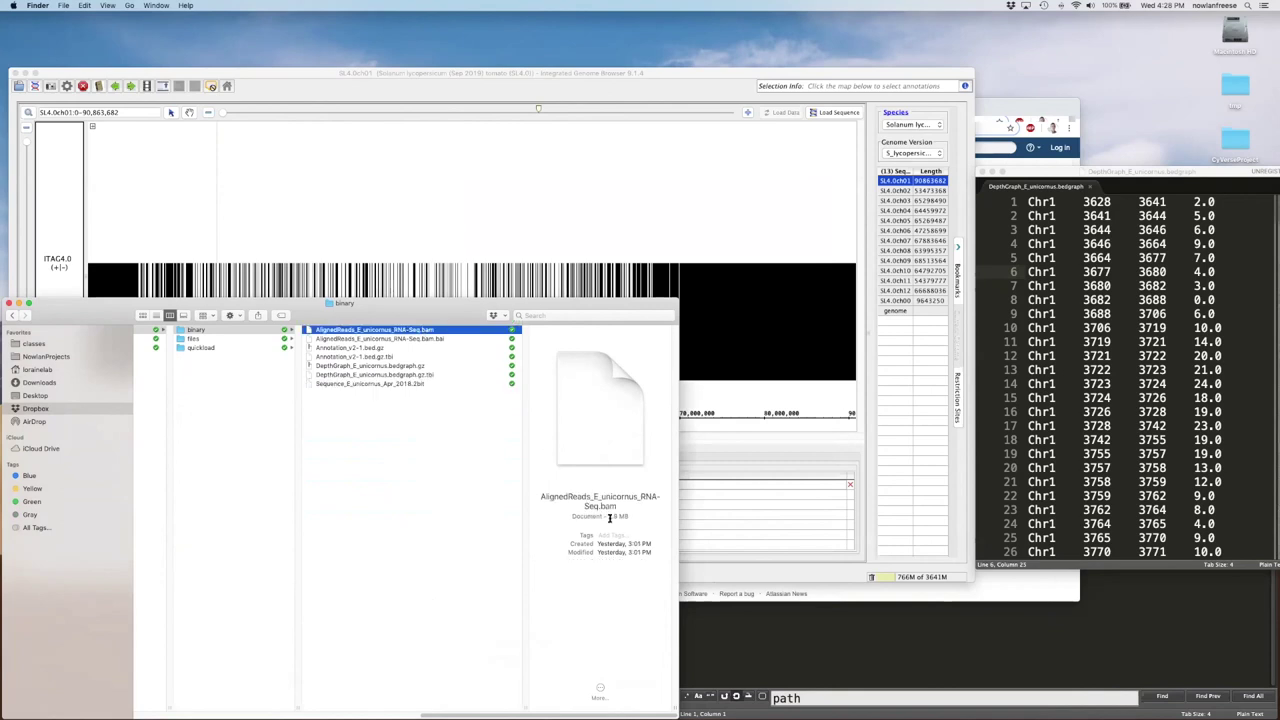
left_click(230, 340)
left_click(383, 331)
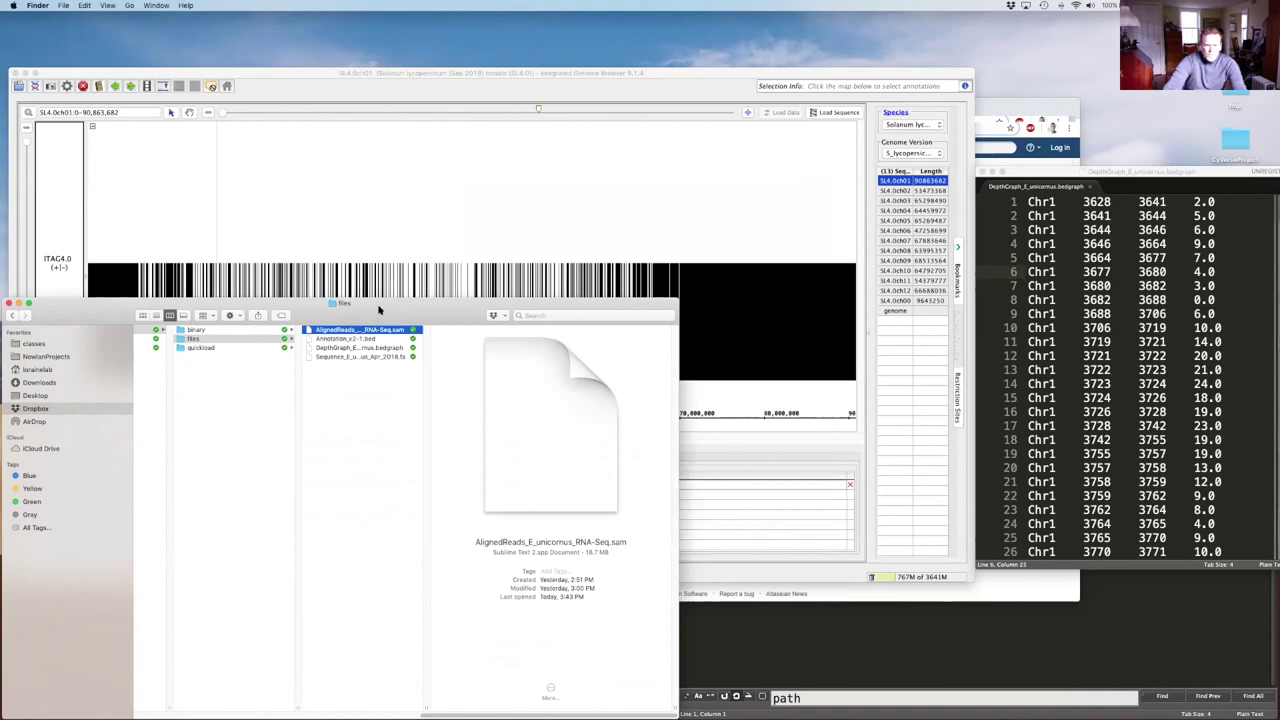
left_click(252, 334)
left_click_drag(428, 705, 500, 707)
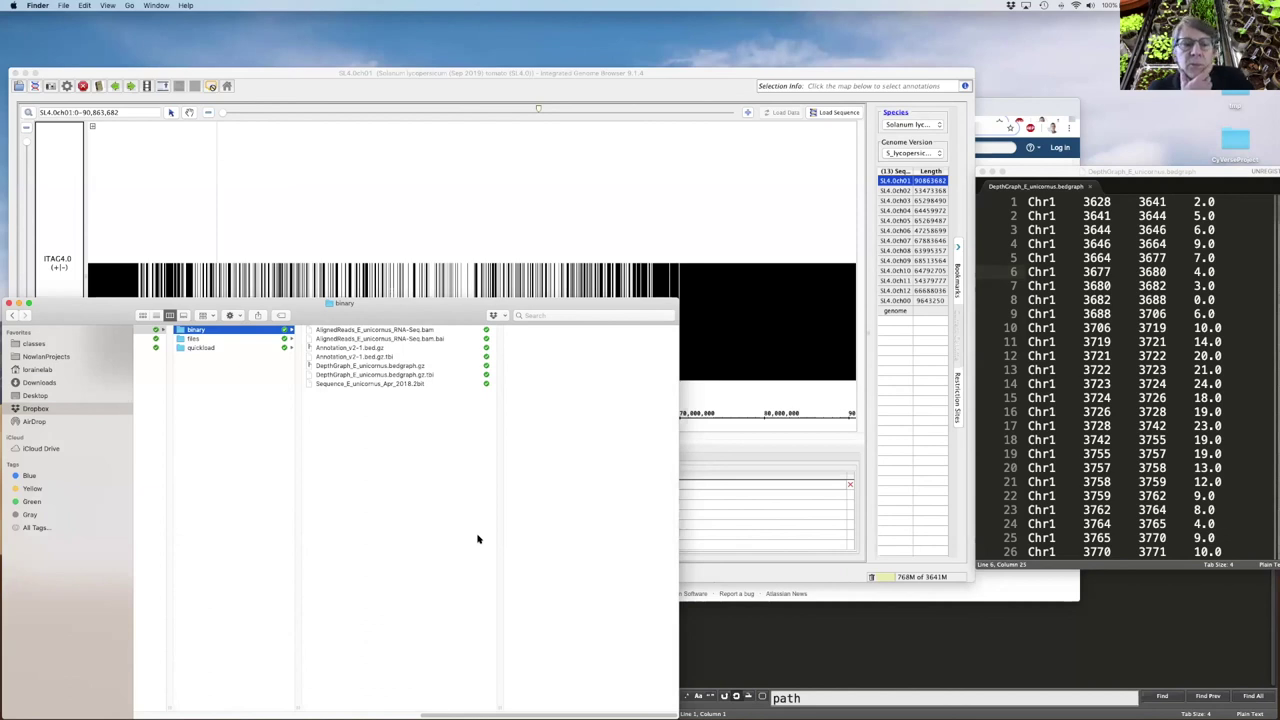
left_click_drag(486, 301, 486, 588)
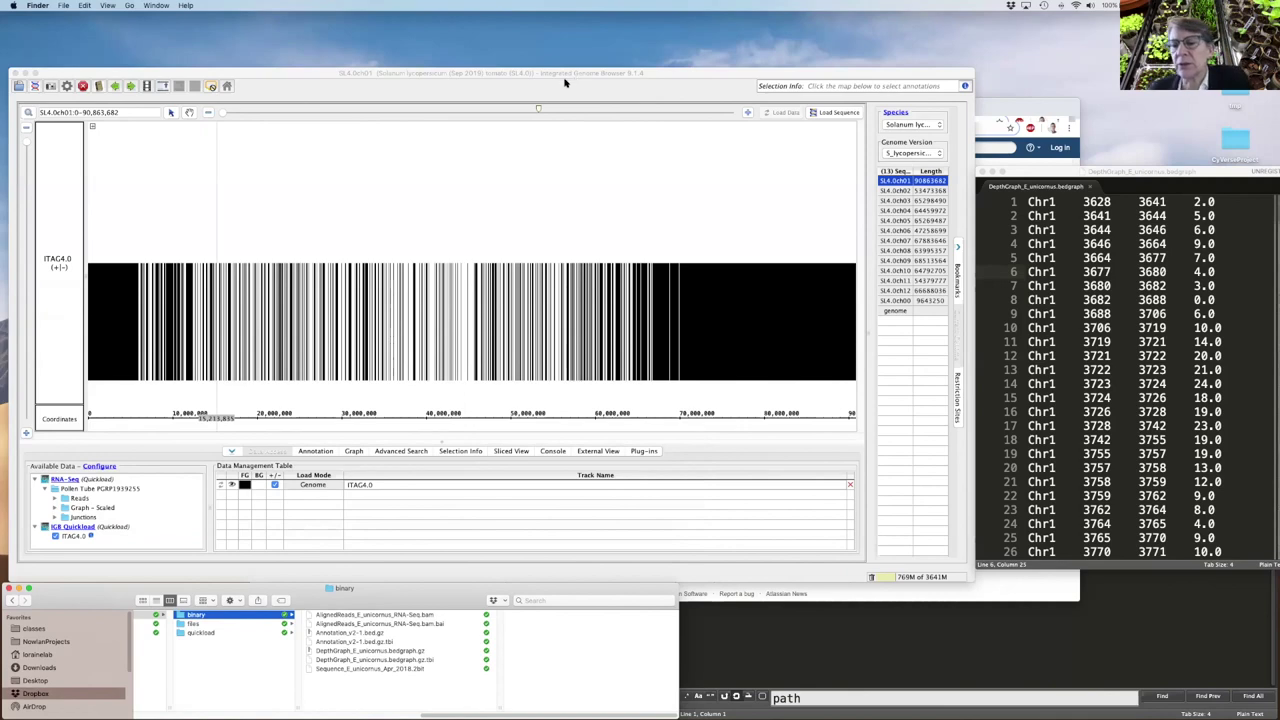
Switch to Chrome and load genome.ucsc.edu/FAQ/FAQformat.html in a new tab
left_click(618, 74)
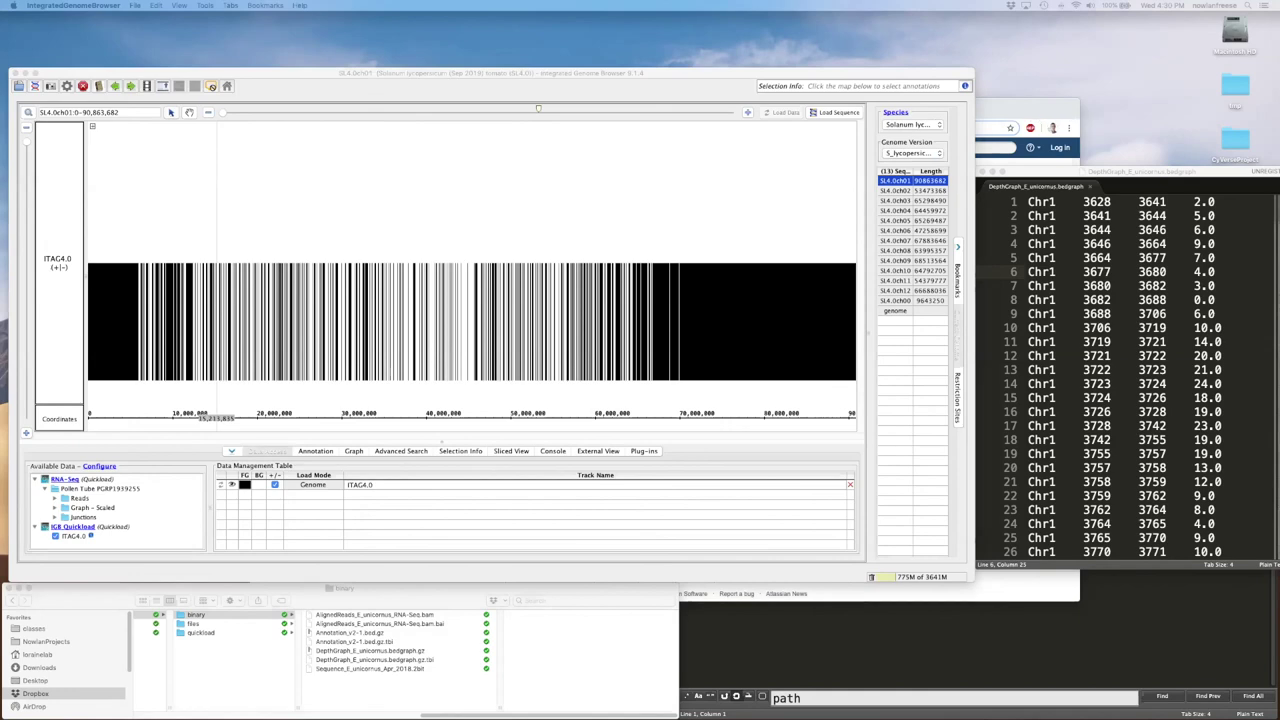
key("ctrl+Up")
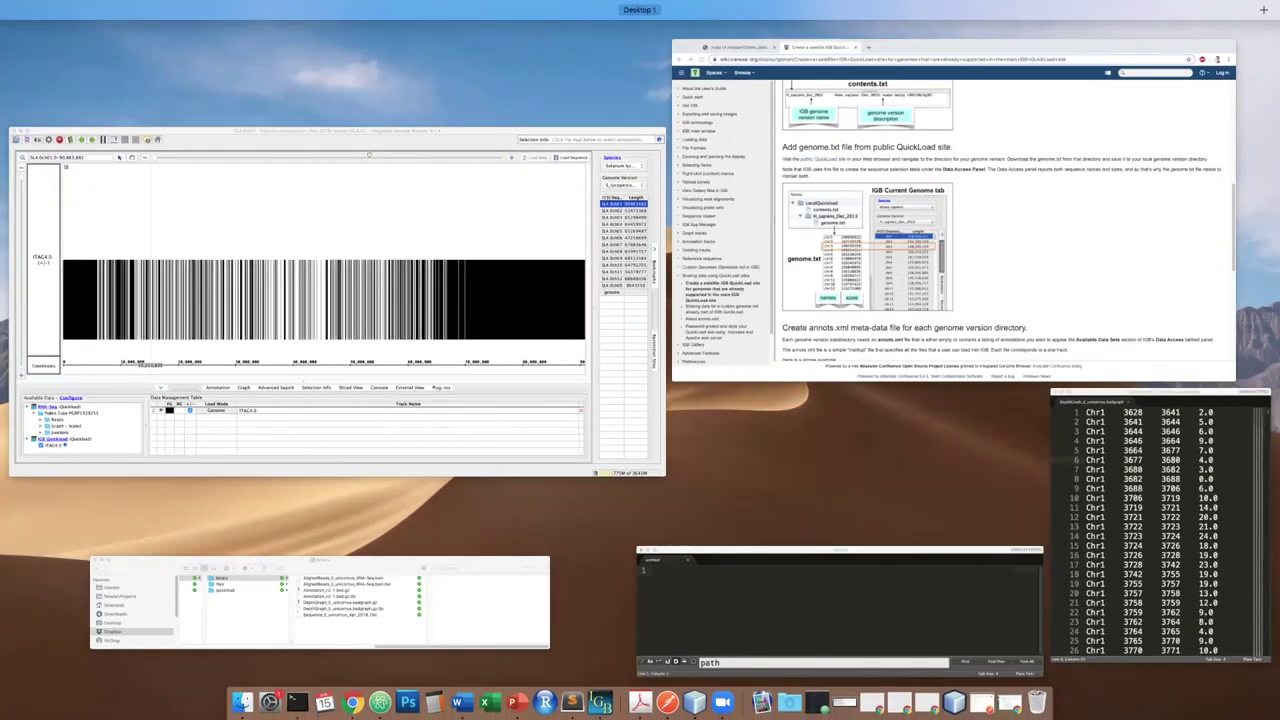
key("ctrl+Up")
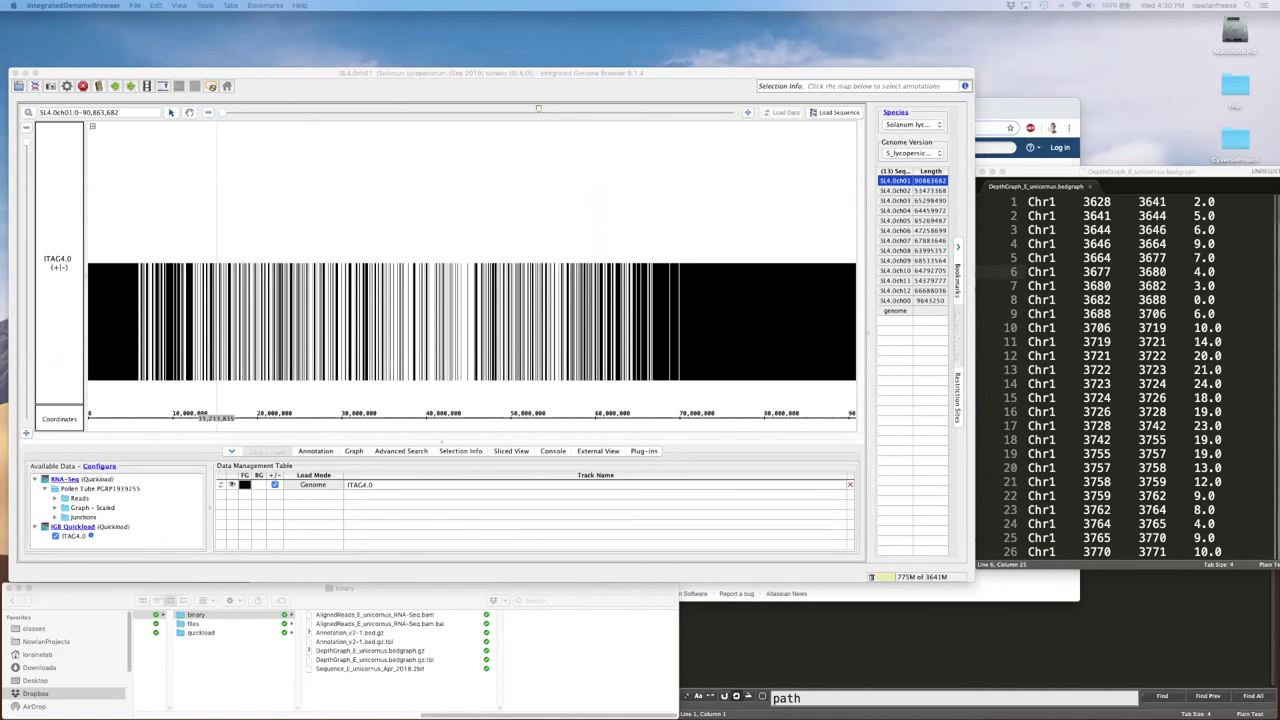
left_click_drag(832, 203, 480, 115)
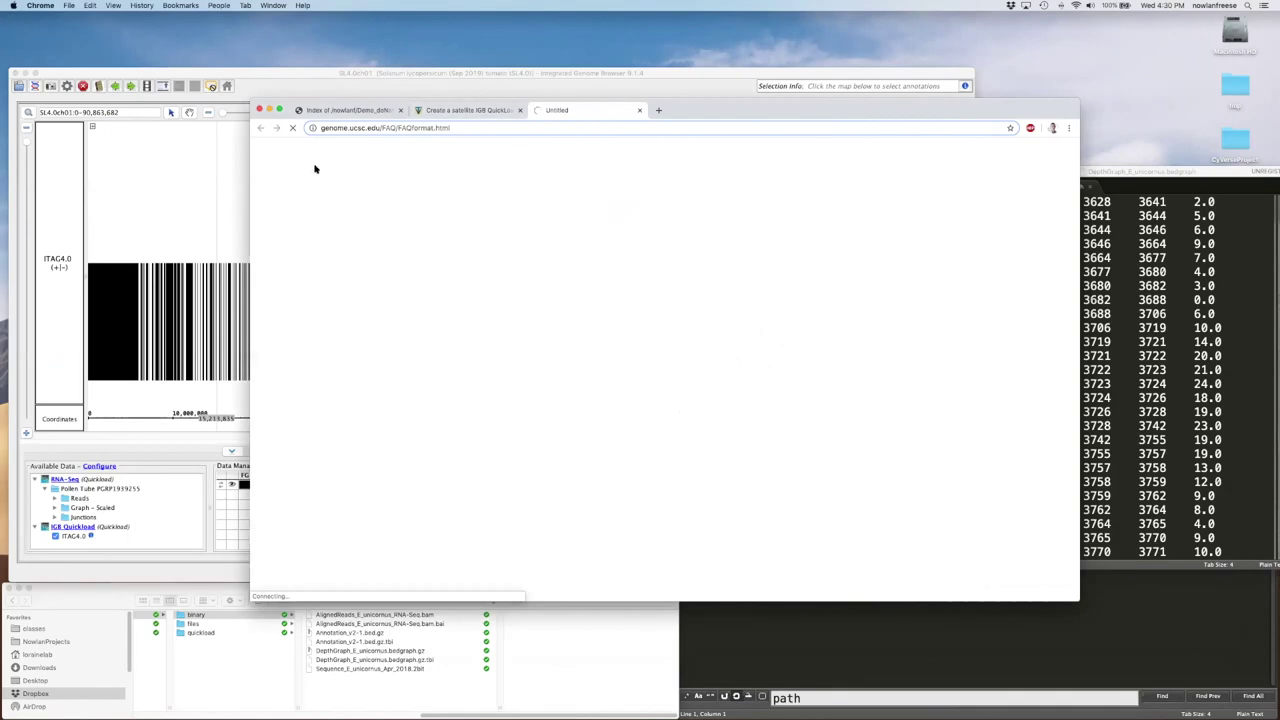
Open the File Formats page of the IGB User's Guide in another tab and enlarge the browser window
key("ctrl+Up")
key("ctrl+Up")
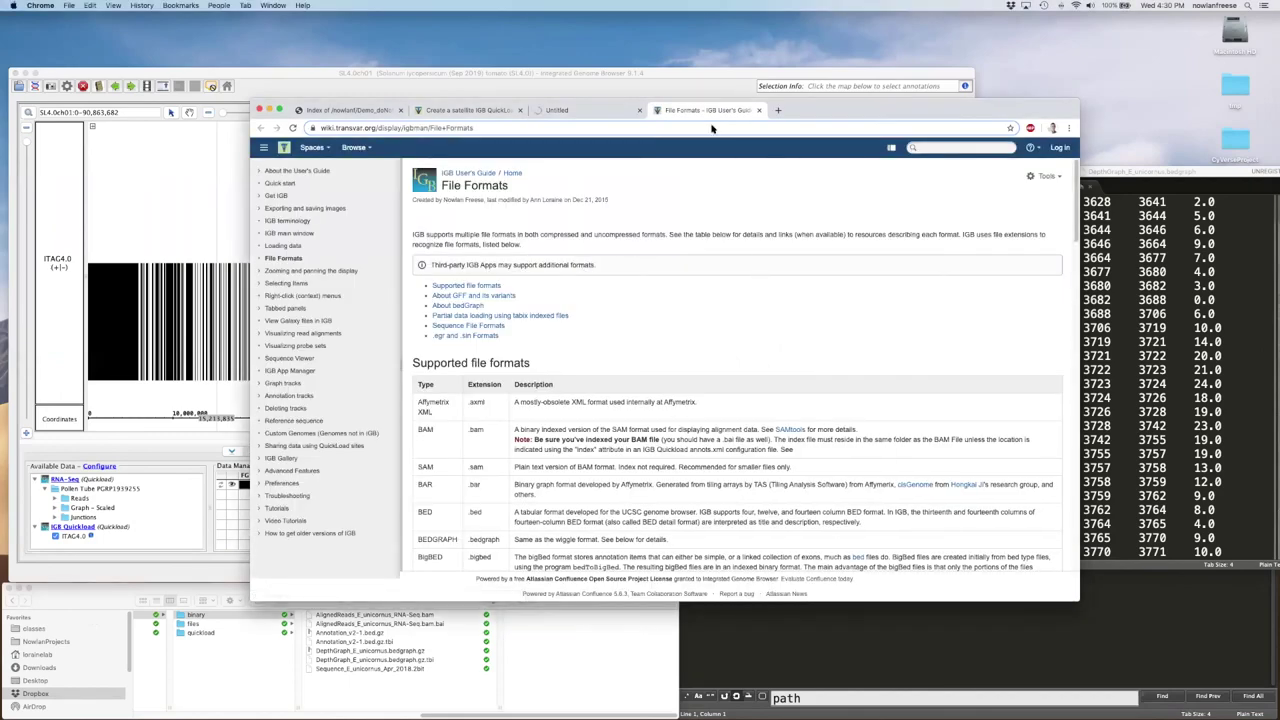
left_click_drag(838, 114, 817, 83)
left_click_drag(1058, 534, 1069, 683)
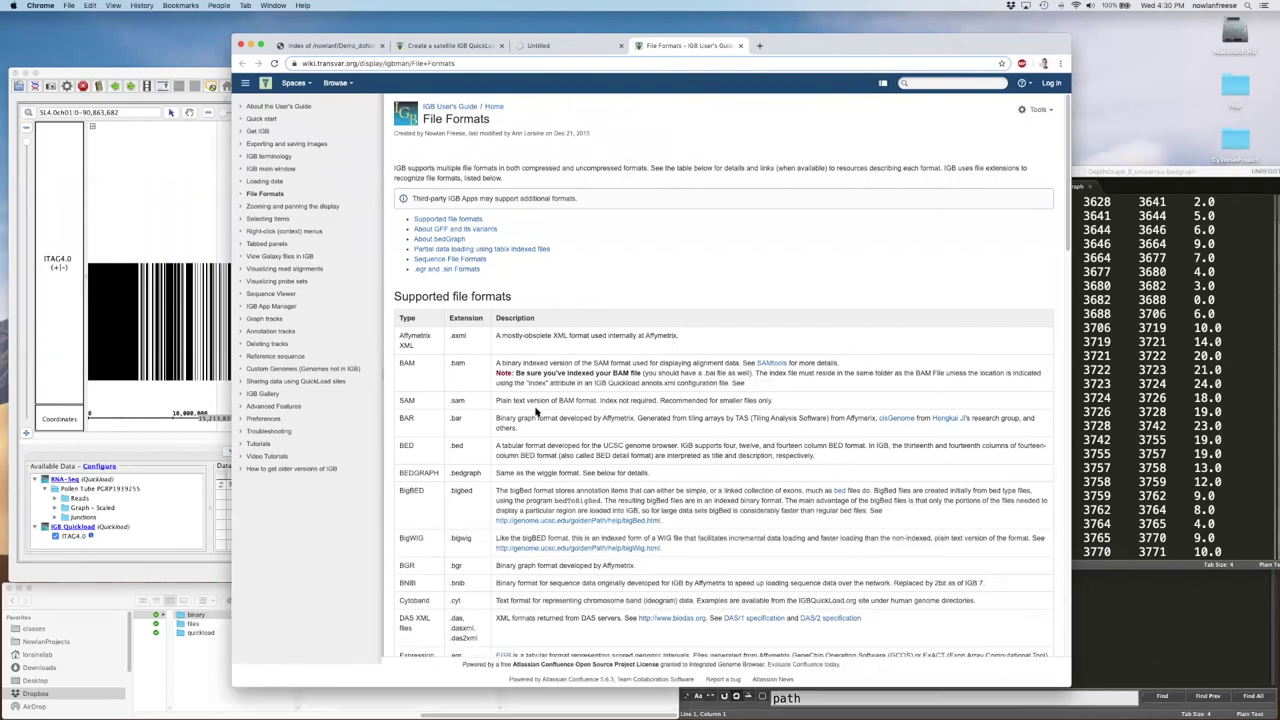
Read through the Supported file formats table, highlighting the file extensions in the FASTA row
scroll(540, 412, "down", 3)
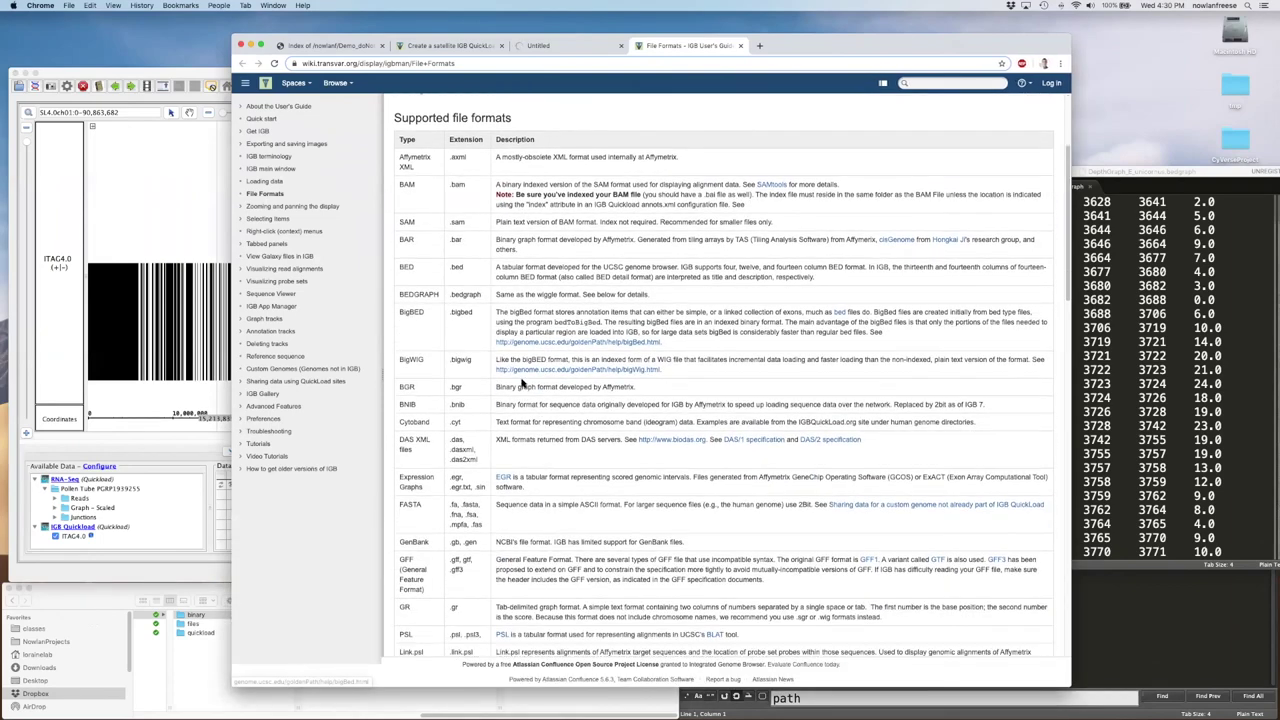
scroll(528, 400, "up", 2)
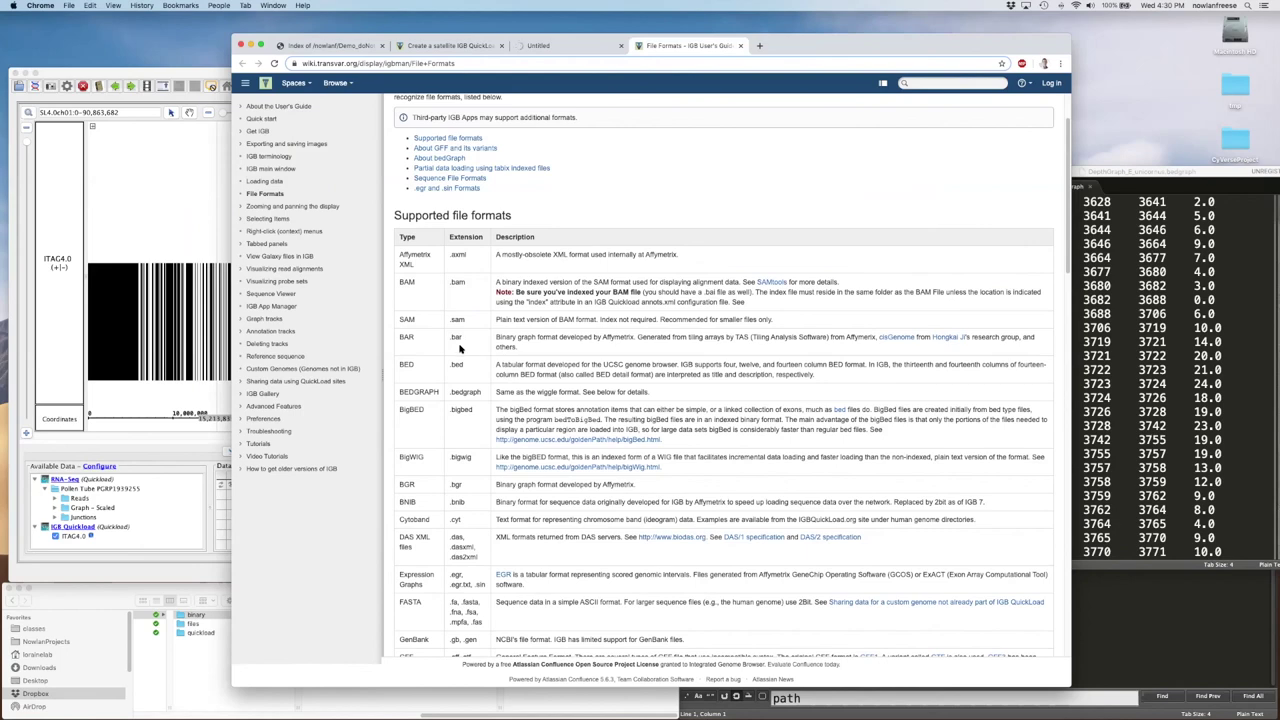
scroll(460, 350, "down", 3)
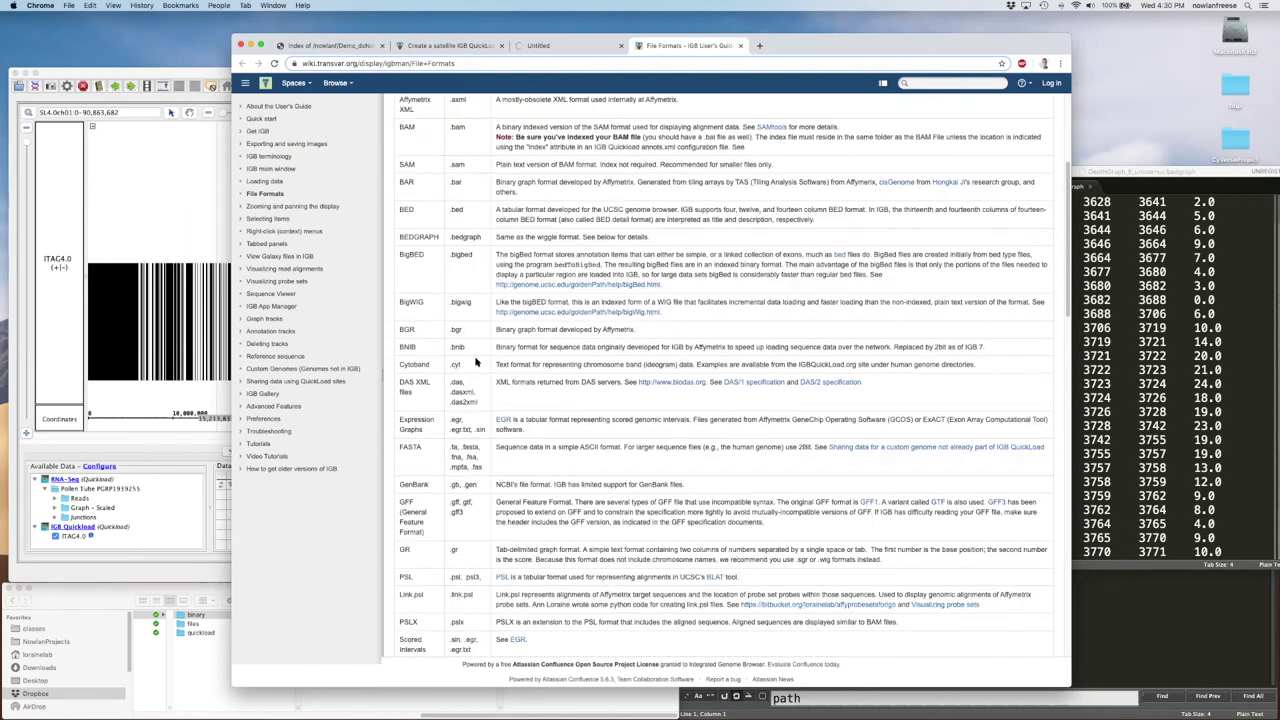
scroll(480, 368, "down", 1)
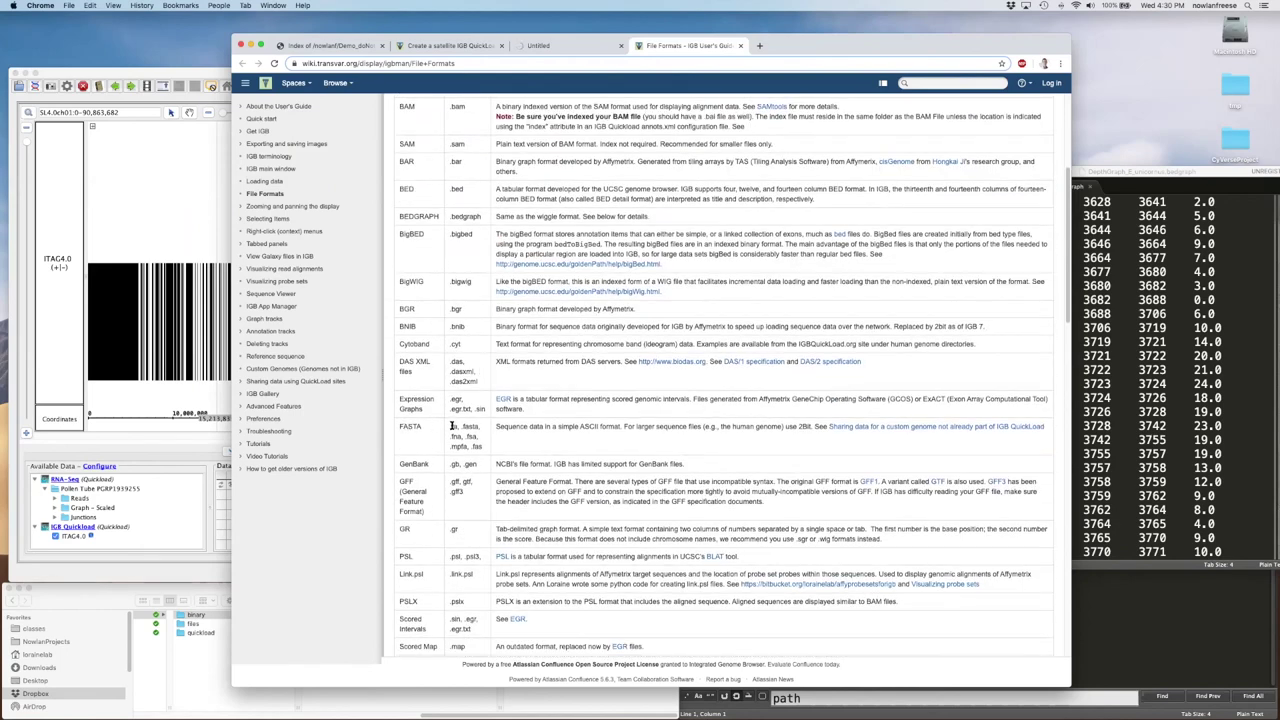
left_click_drag(449, 425, 484, 452)
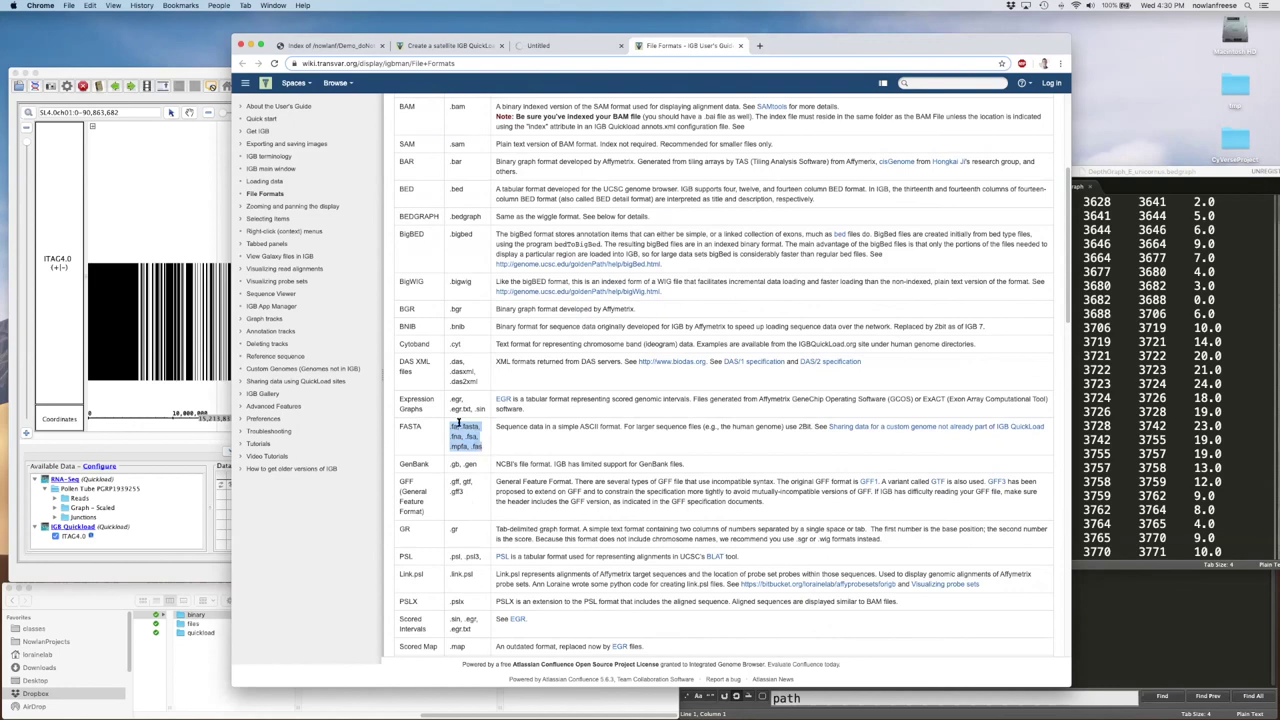
scroll(463, 428, "down", 3)
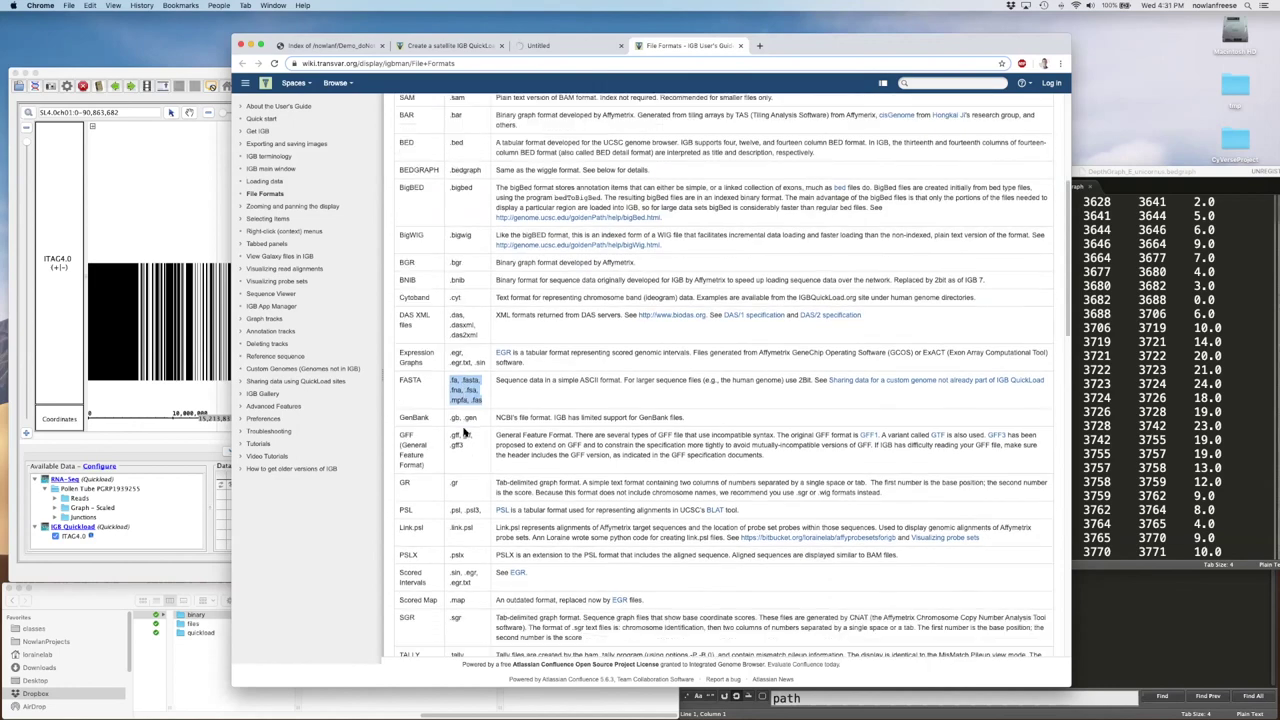
Search the File Formats page for narrowpeak and look through the supported formats table for it
key("super+f")
type("narrowpeak")
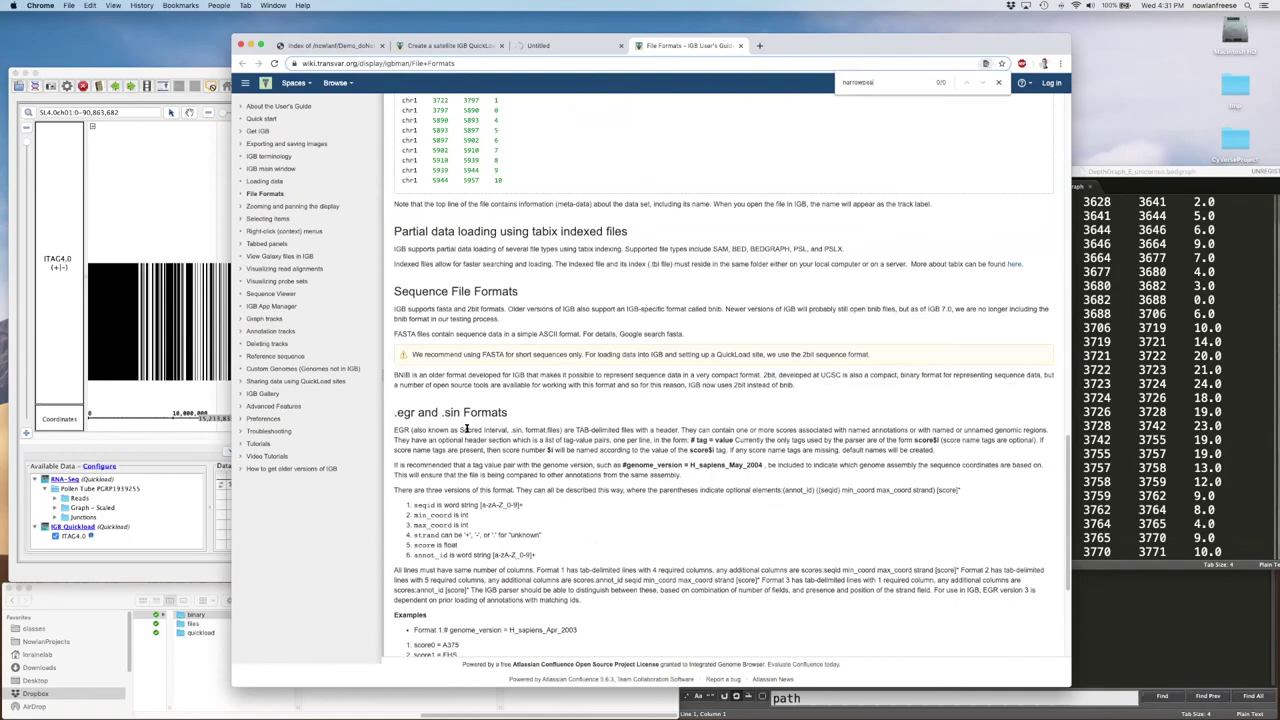
scroll(490, 455, "up", 10)
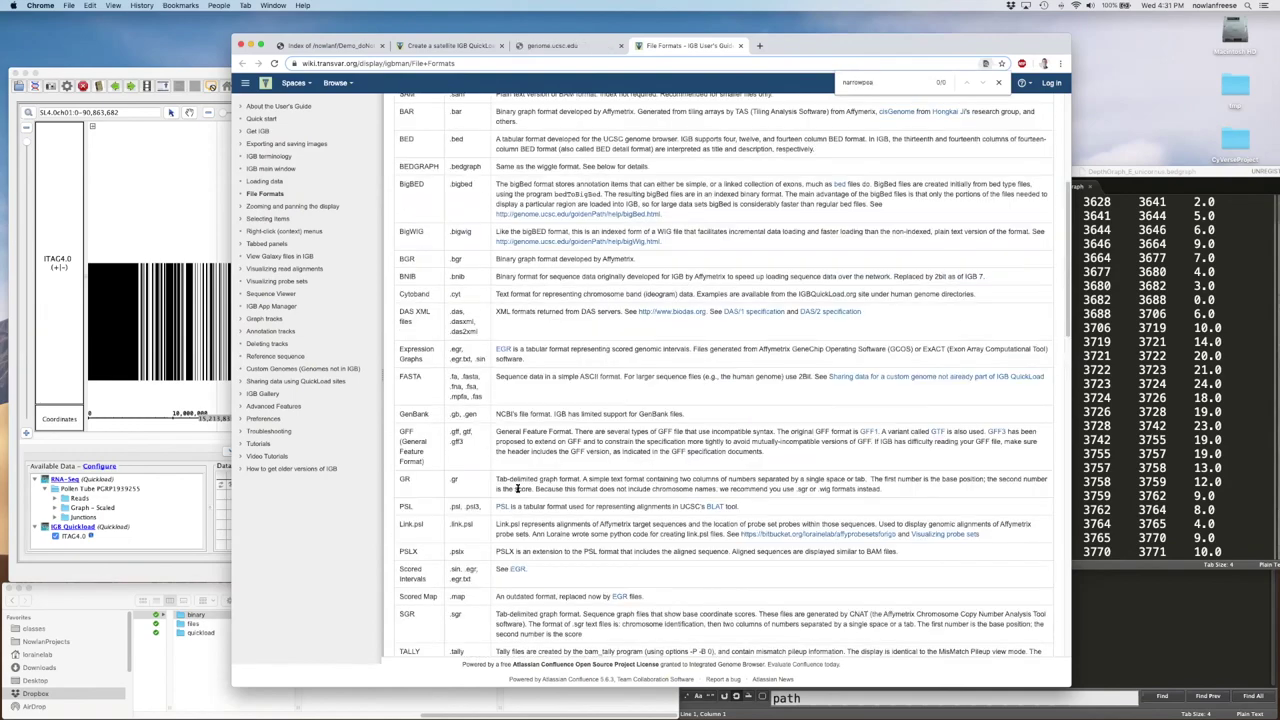
scroll(515, 485, "up", 5)
scroll(516, 486, "down", 5)
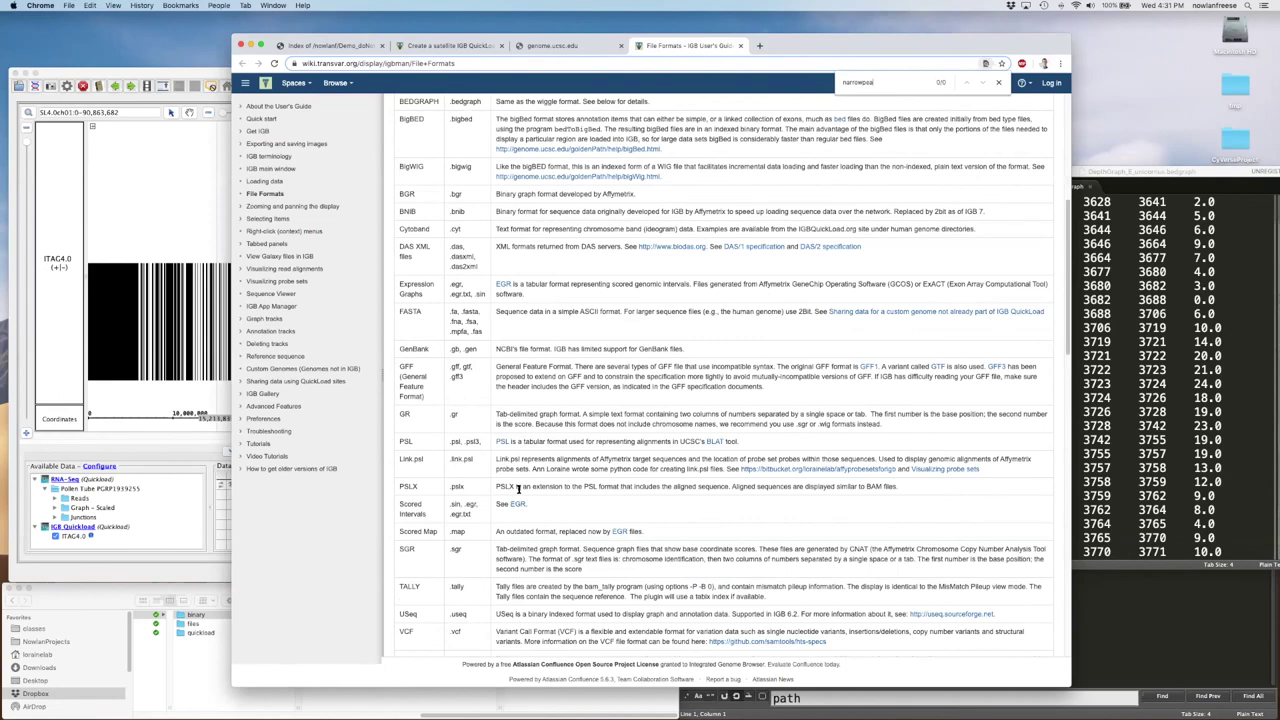
scroll(518, 488, "down", 3)
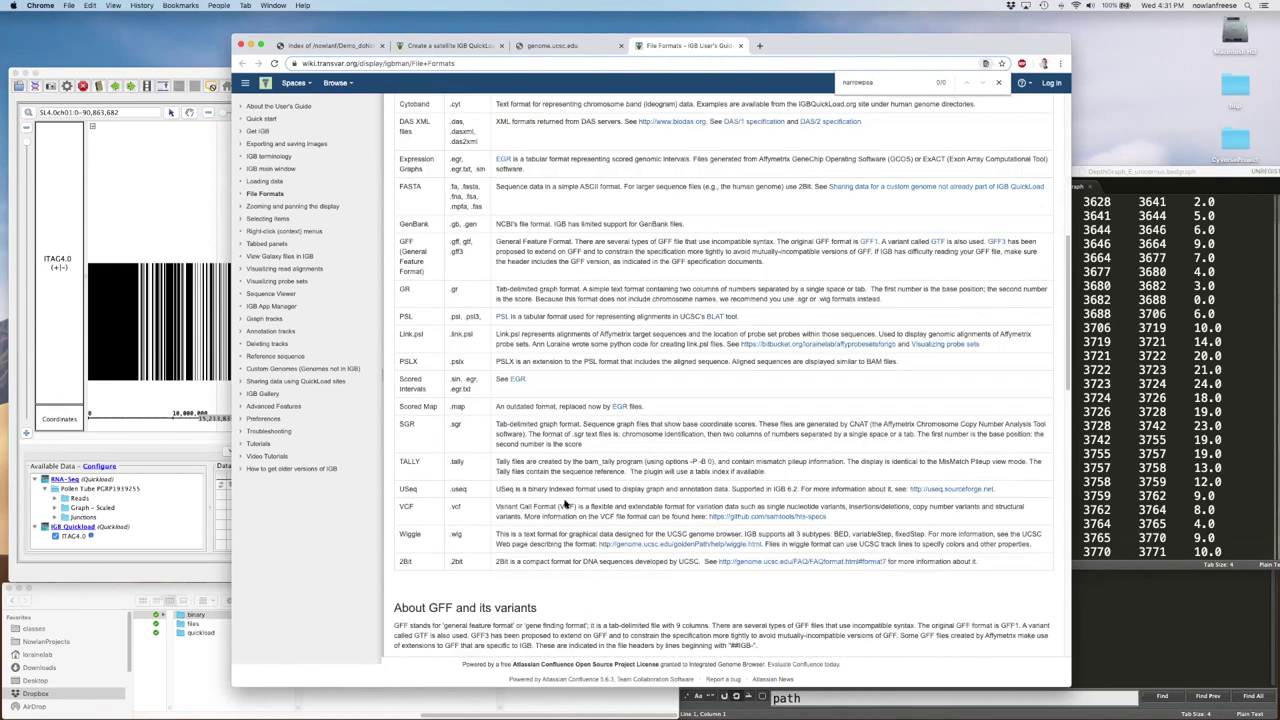
scroll(566, 505, "up", 5)
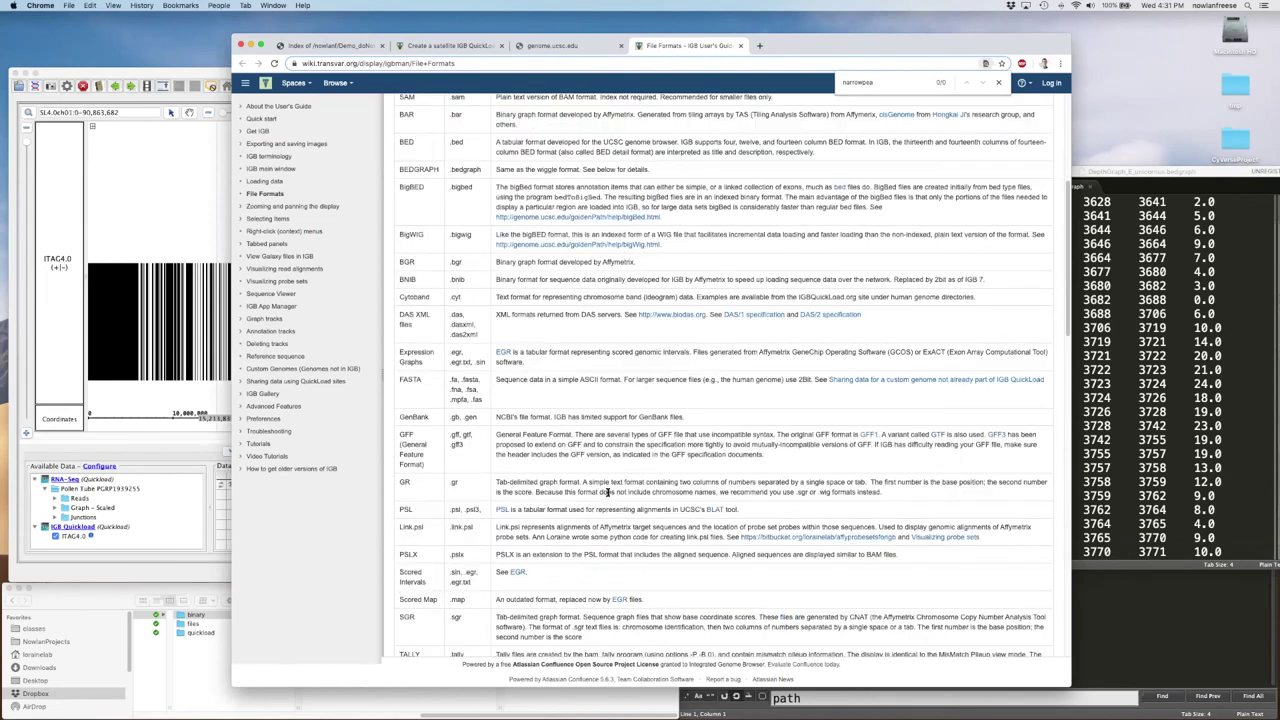
scroll(606, 492, "down", 1)
scroll(606, 492, "up", 5)
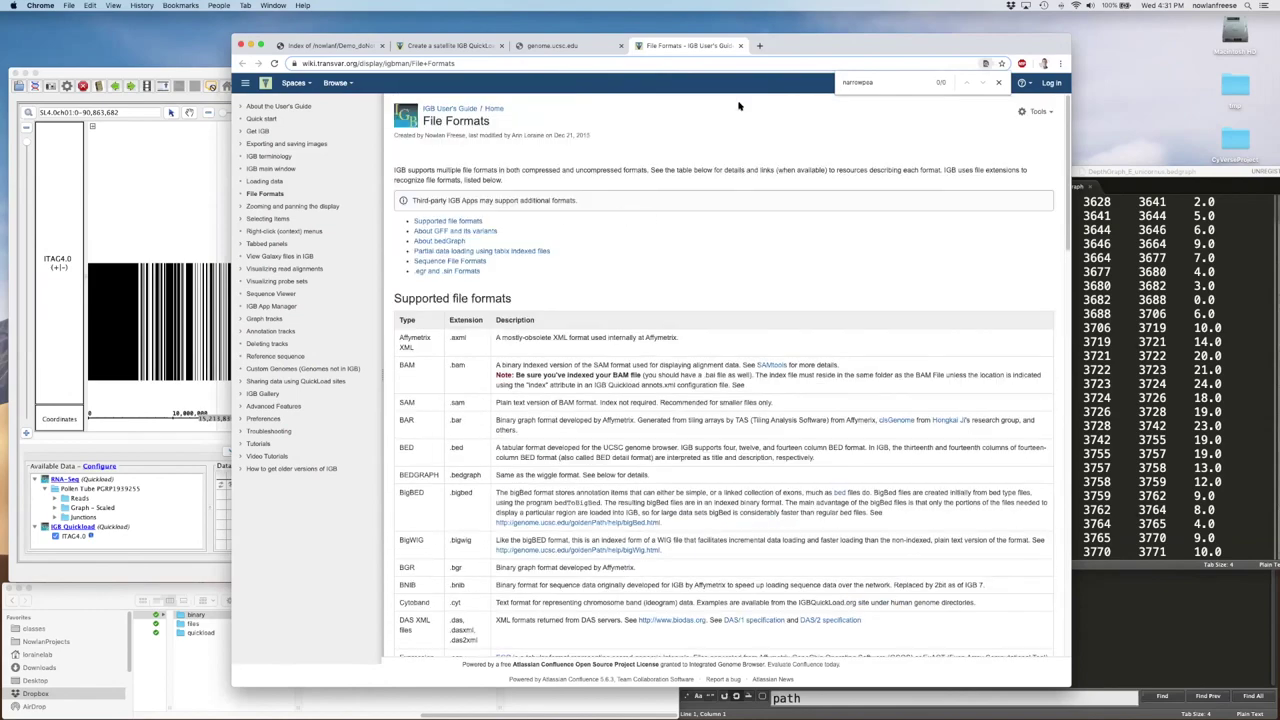
Reposition the browser window, check the genome.ucsc.edu tab and close it
left_click_drag(458, 40, 358, 65)
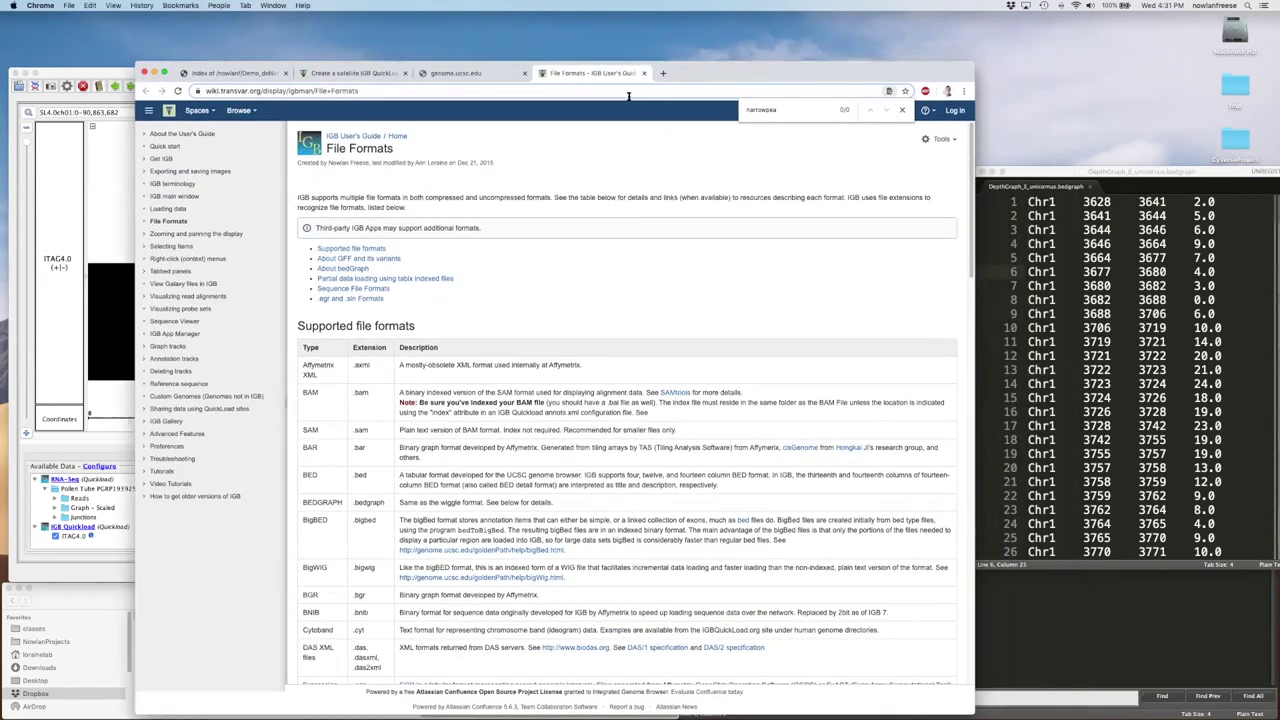
left_click(457, 74)
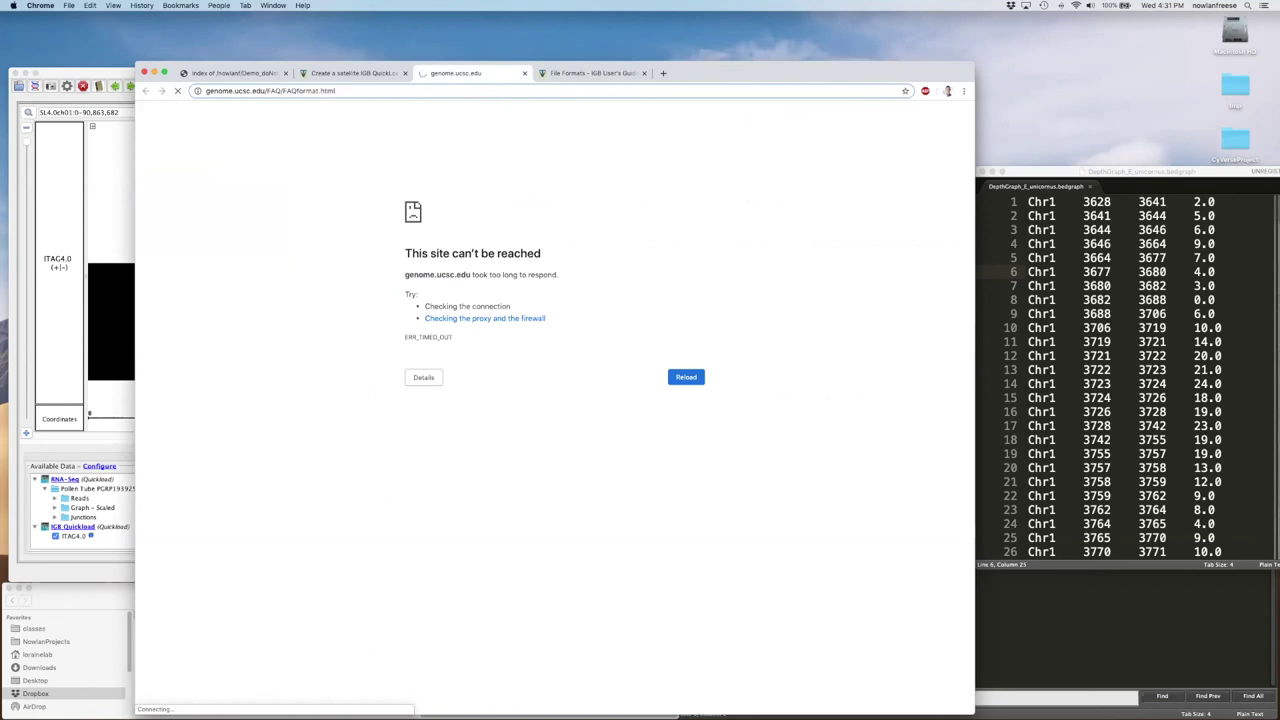
left_click(524, 73)
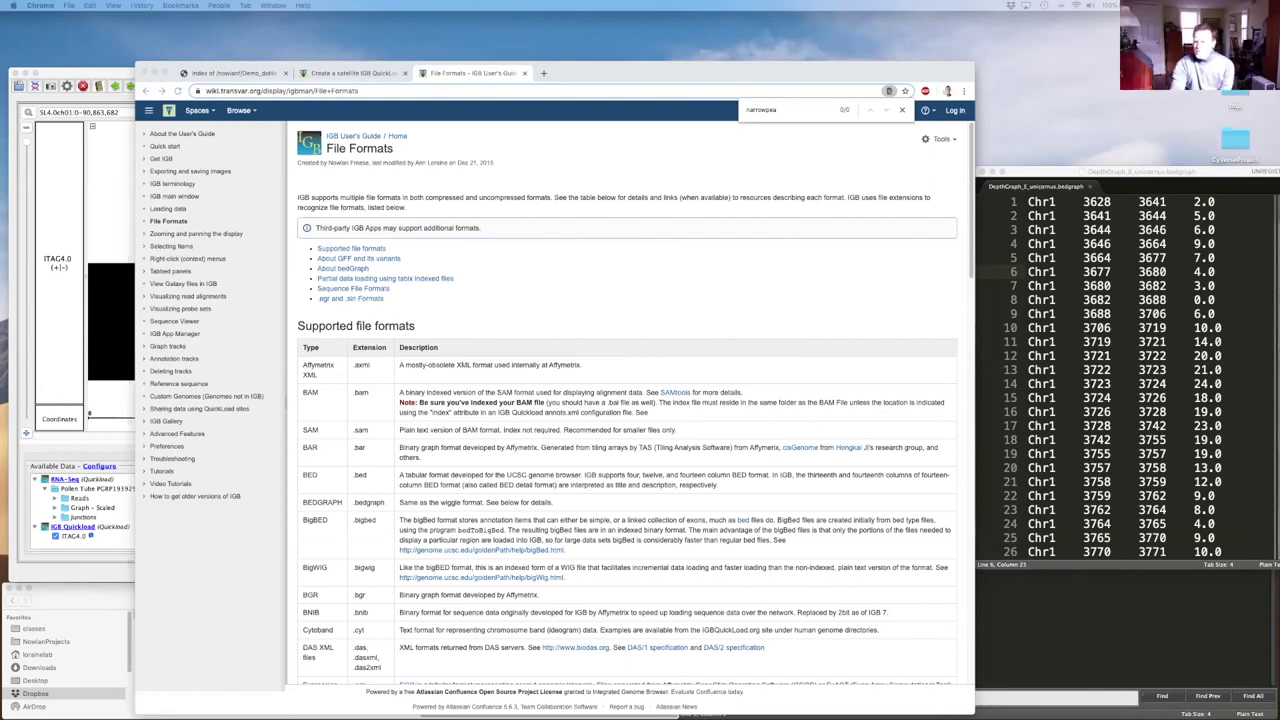
Open the UCSC Data File Formats FAQ in a new tab and go to its BED format section
left_click(560, 77)
key("Escape")
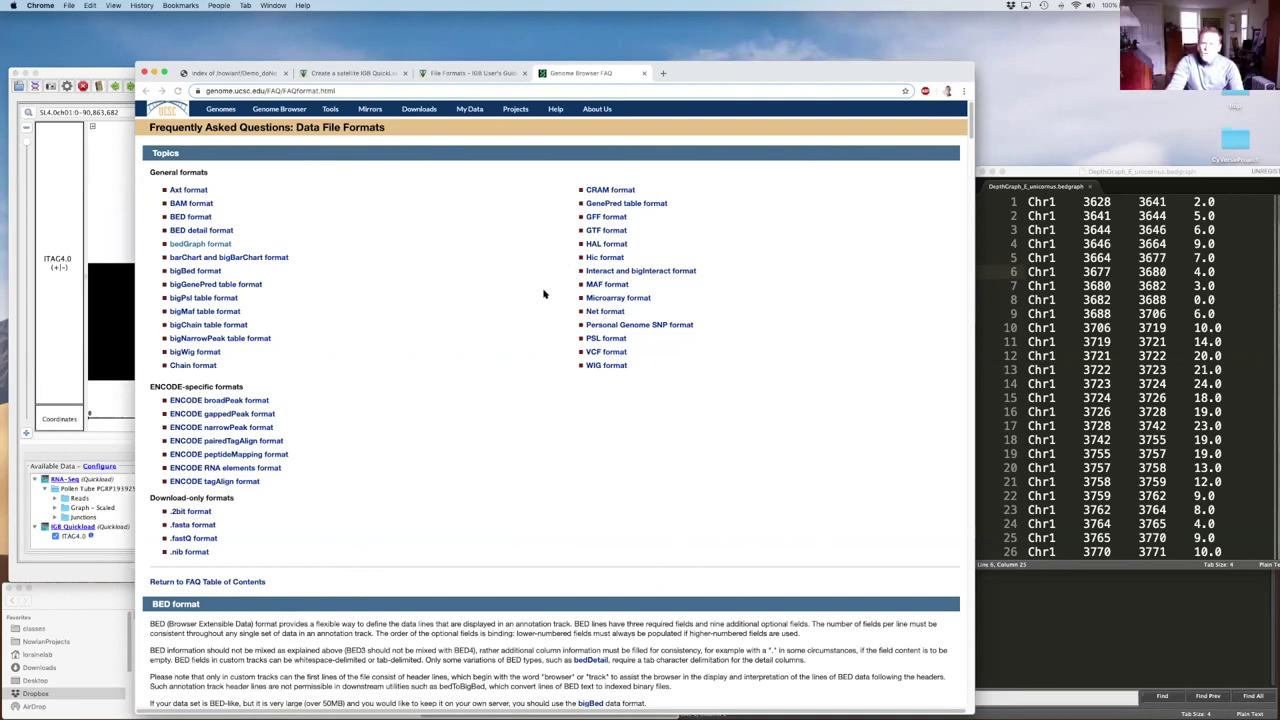
left_click_drag(688, 75, 602, 67)
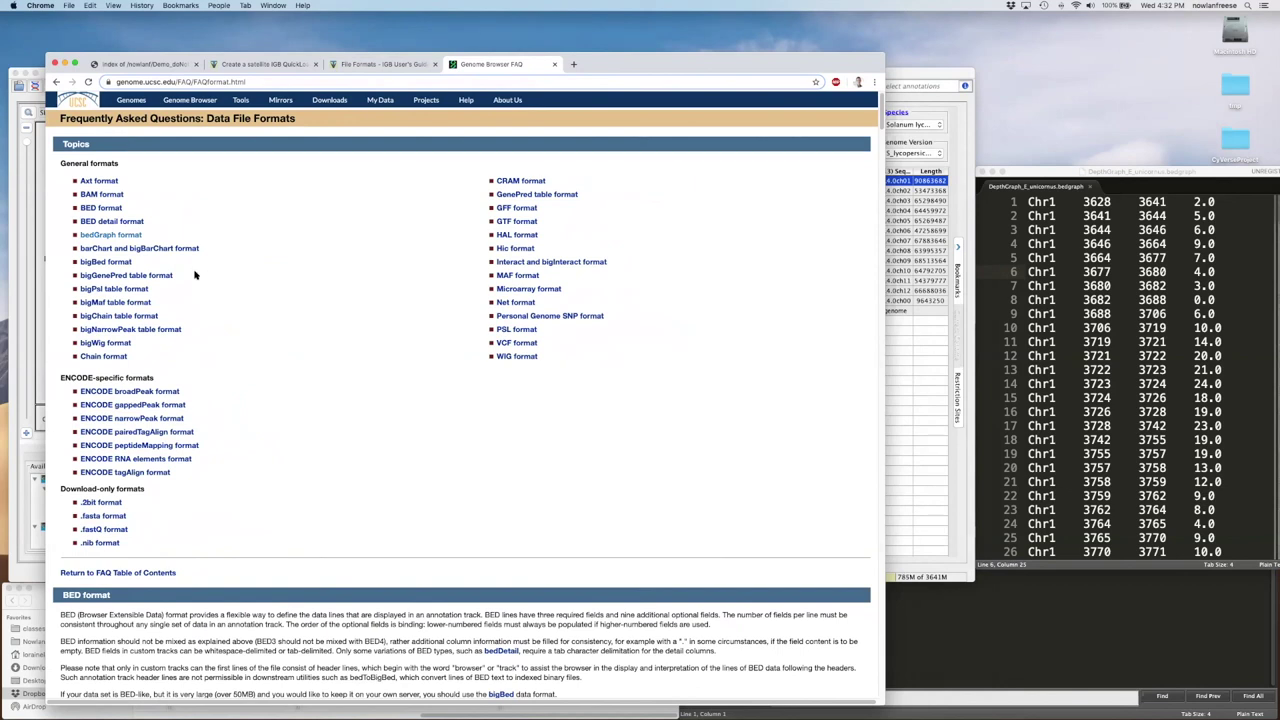
left_click(104, 208)
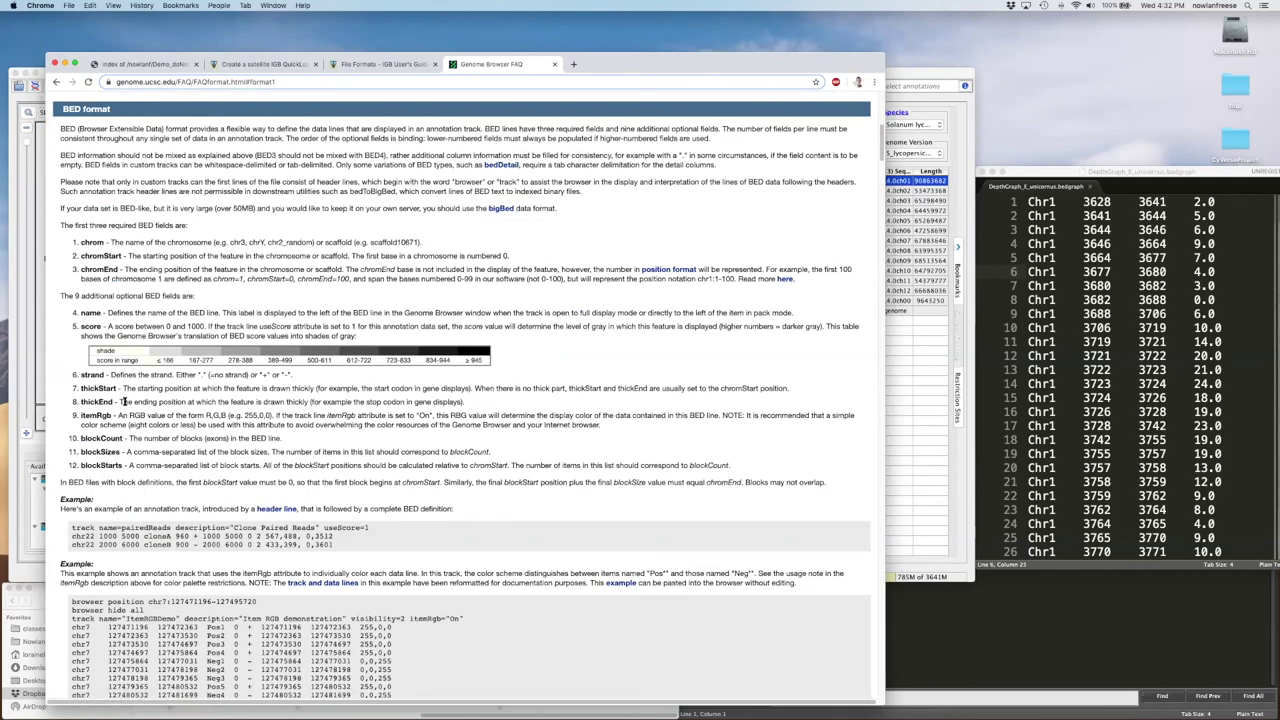
Highlight the list of BED fields, and search the page for narrow to reach the ENCODE narrowPeak format section
left_click_drag(80, 242, 181, 466)
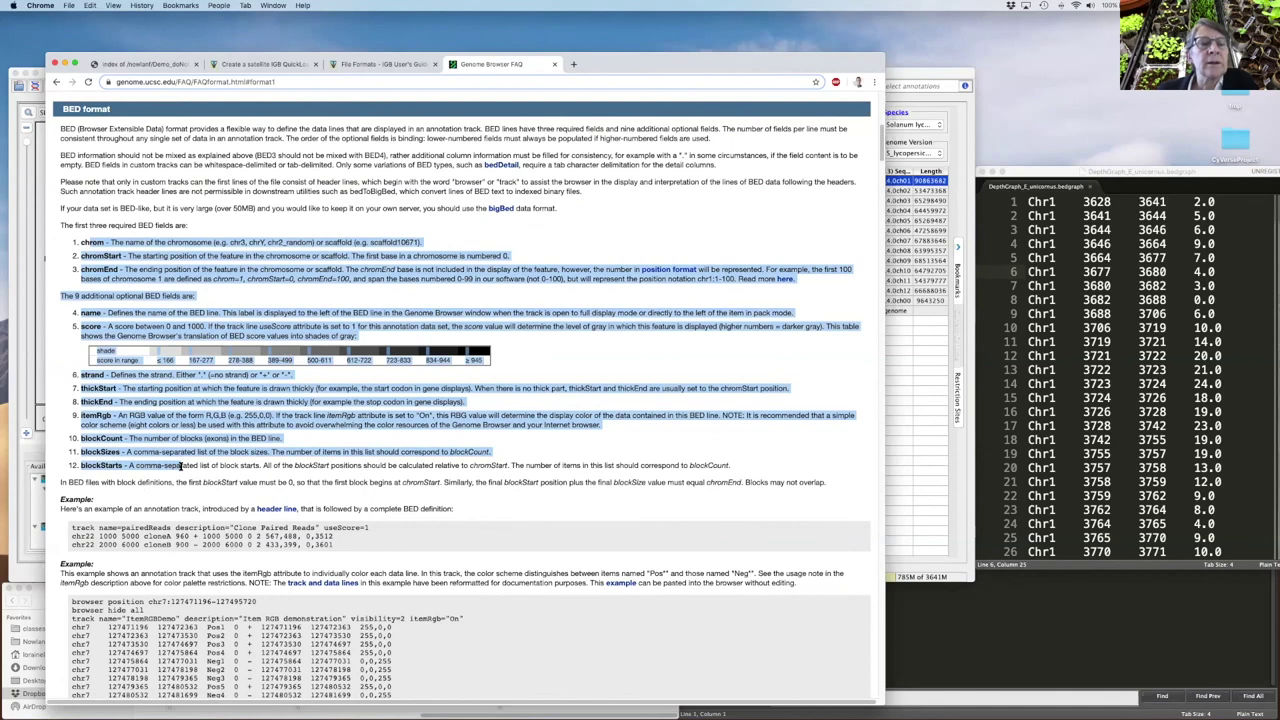
key("super+f")
type("narrow")
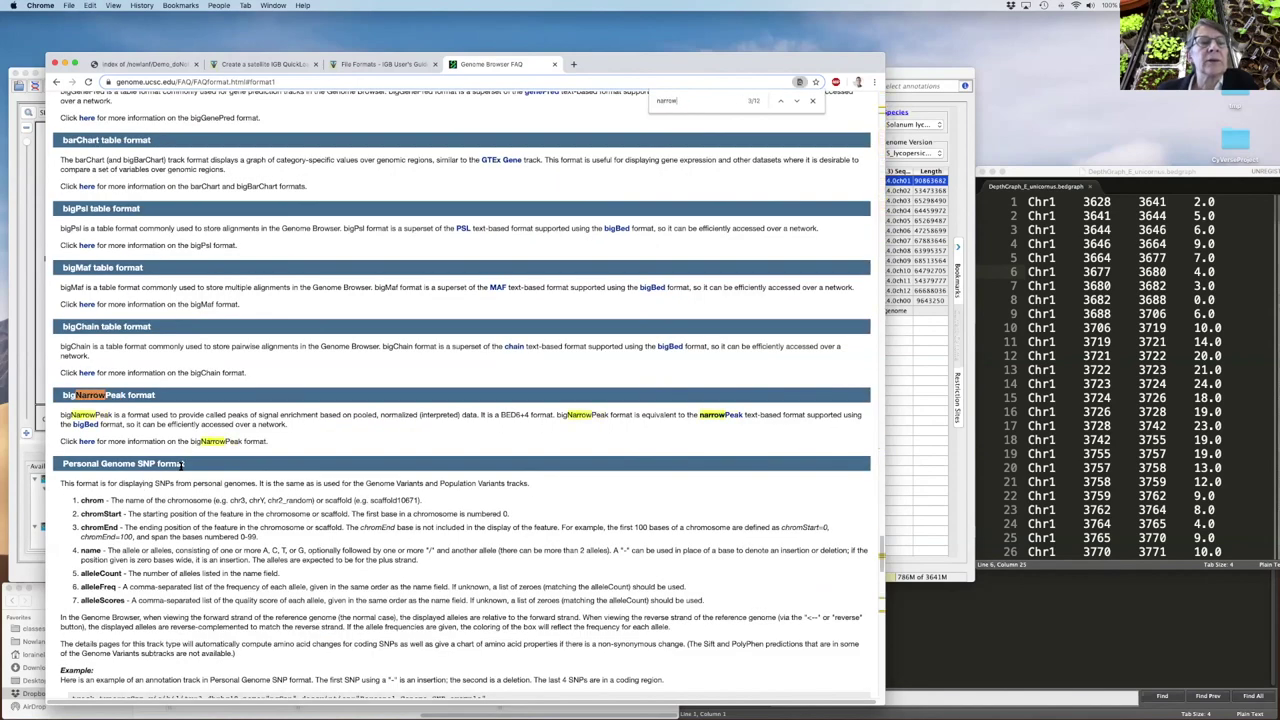
key("Return")
key("Return")
key("Return")
key("Return")
key("Return")
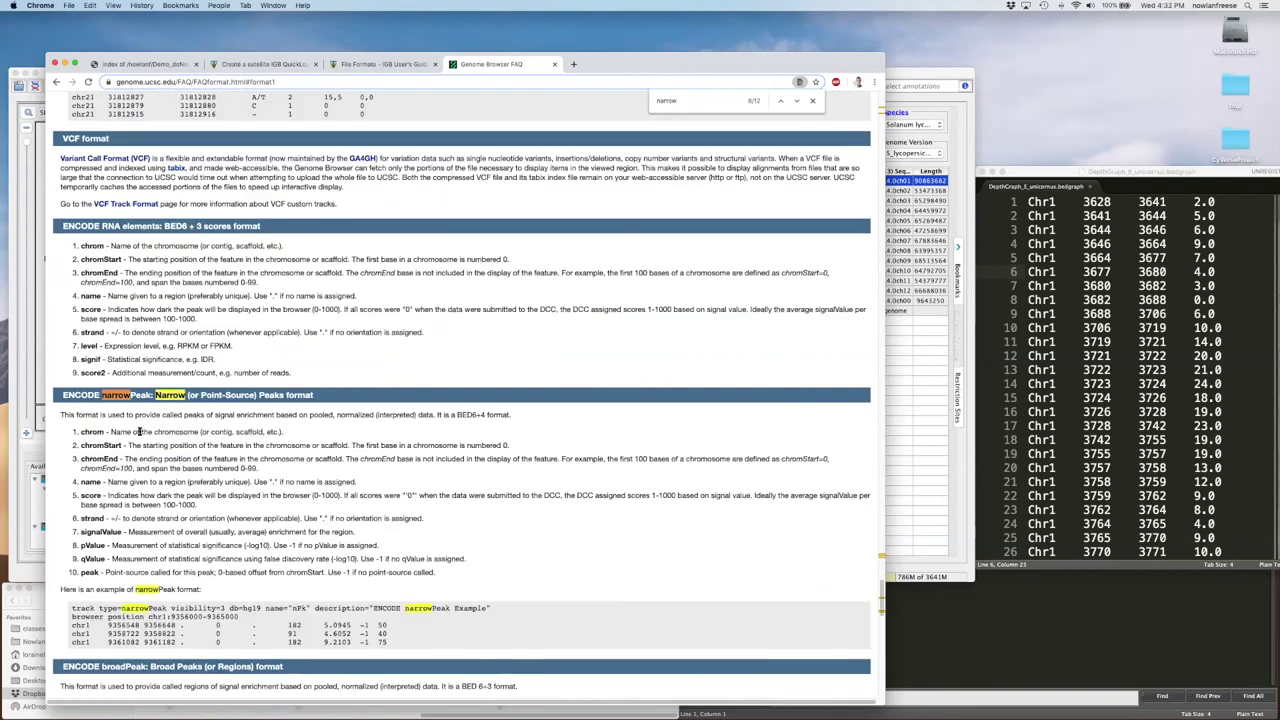
Highlight the ten narrowPeak field definitions, and check the IGB File Formats page before returning to the UCSC FAQ
left_click_drag(78, 432, 433, 572)
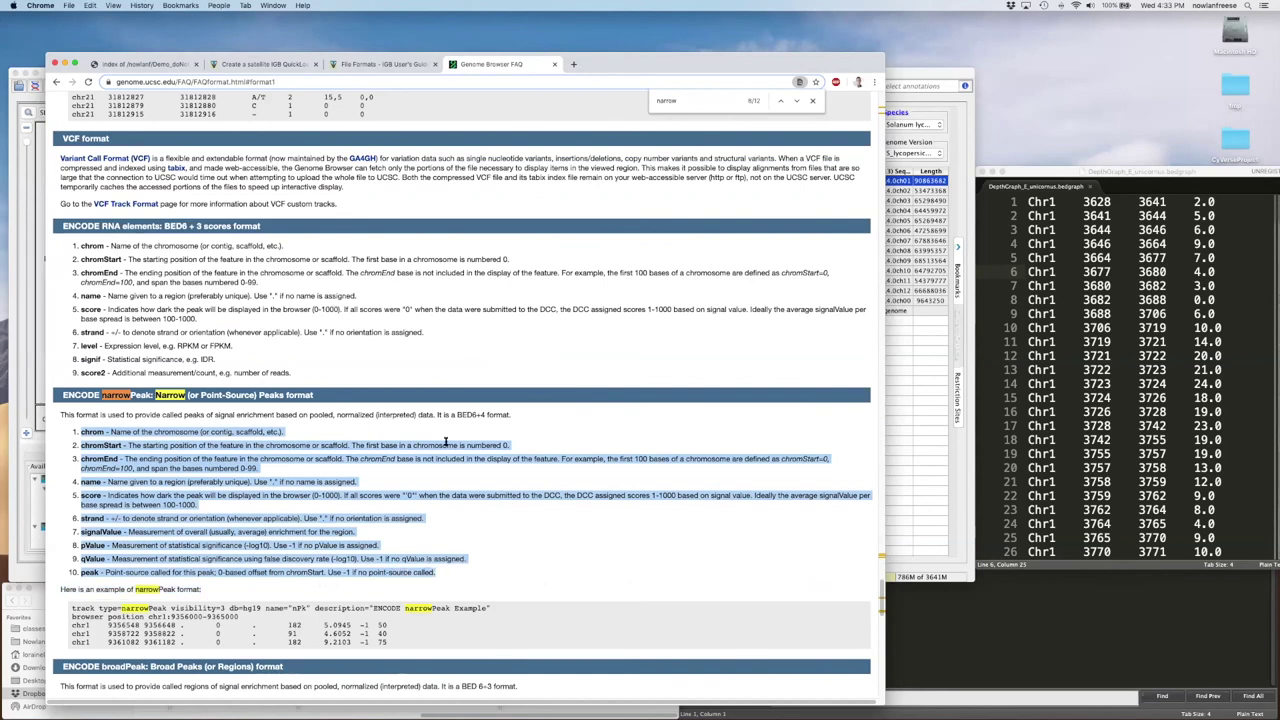
left_click(441, 346)
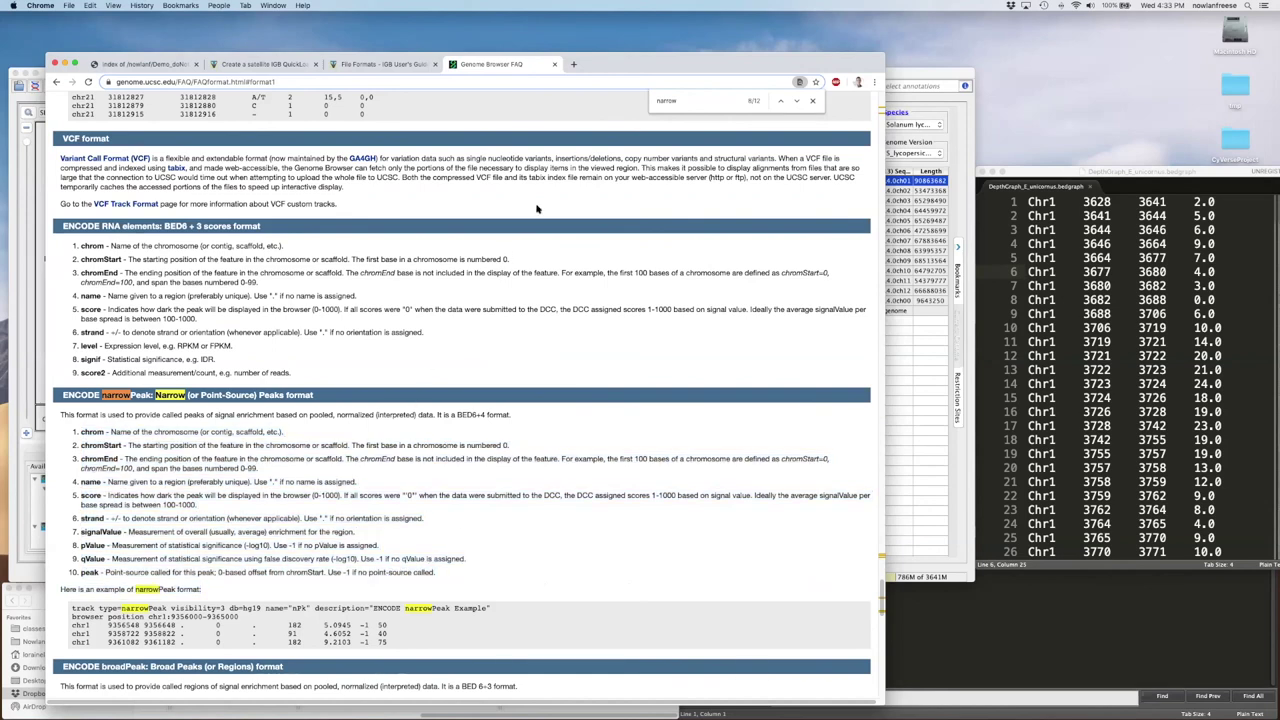
left_click(274, 82)
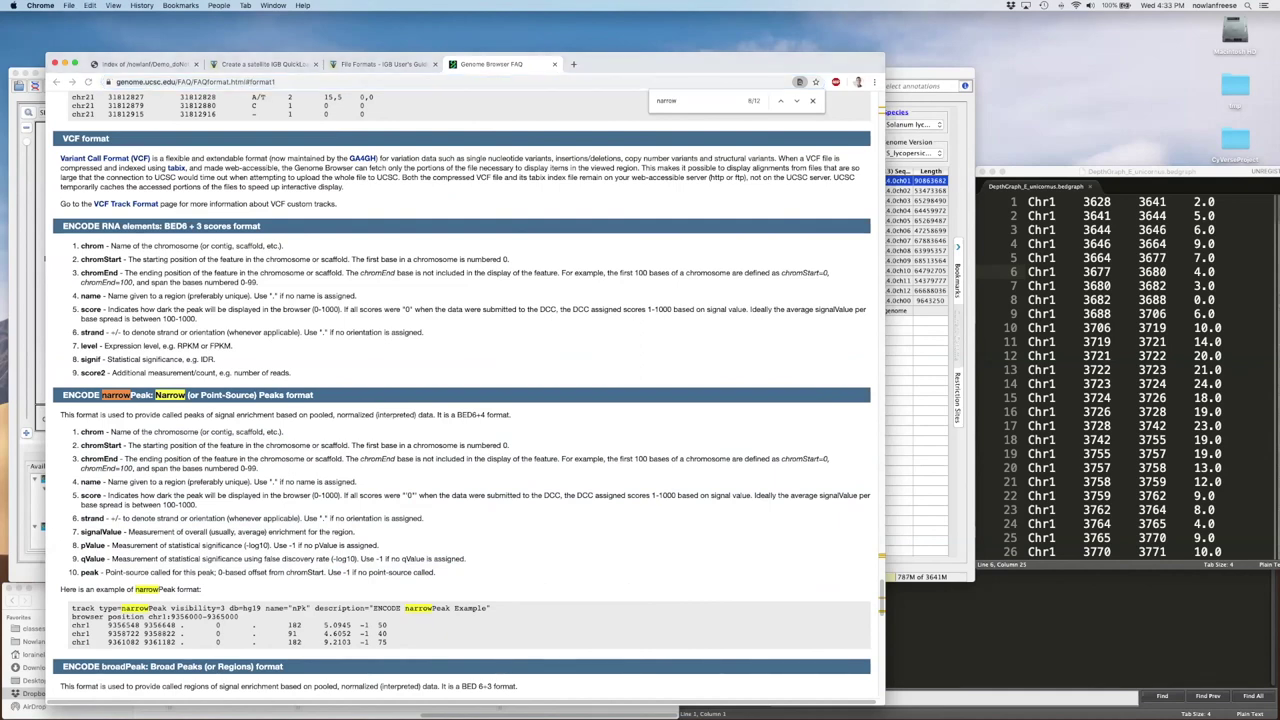
left_click(366, 64)
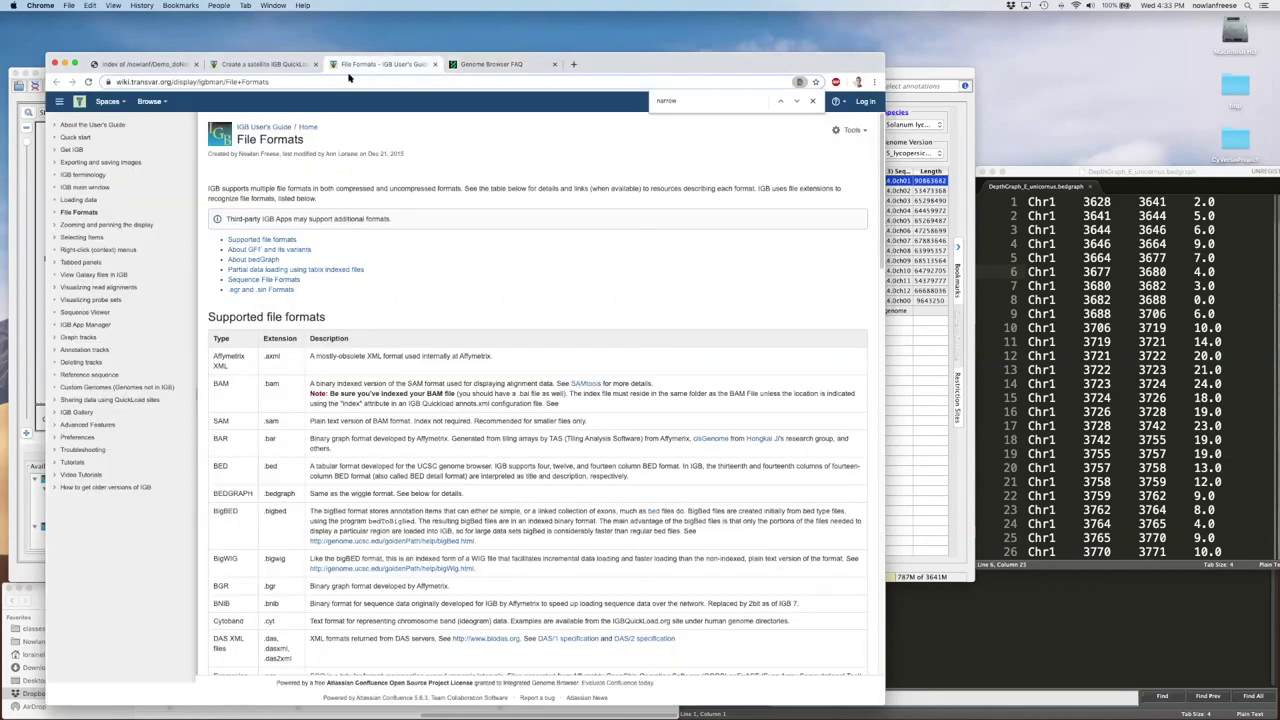
left_click(337, 80)
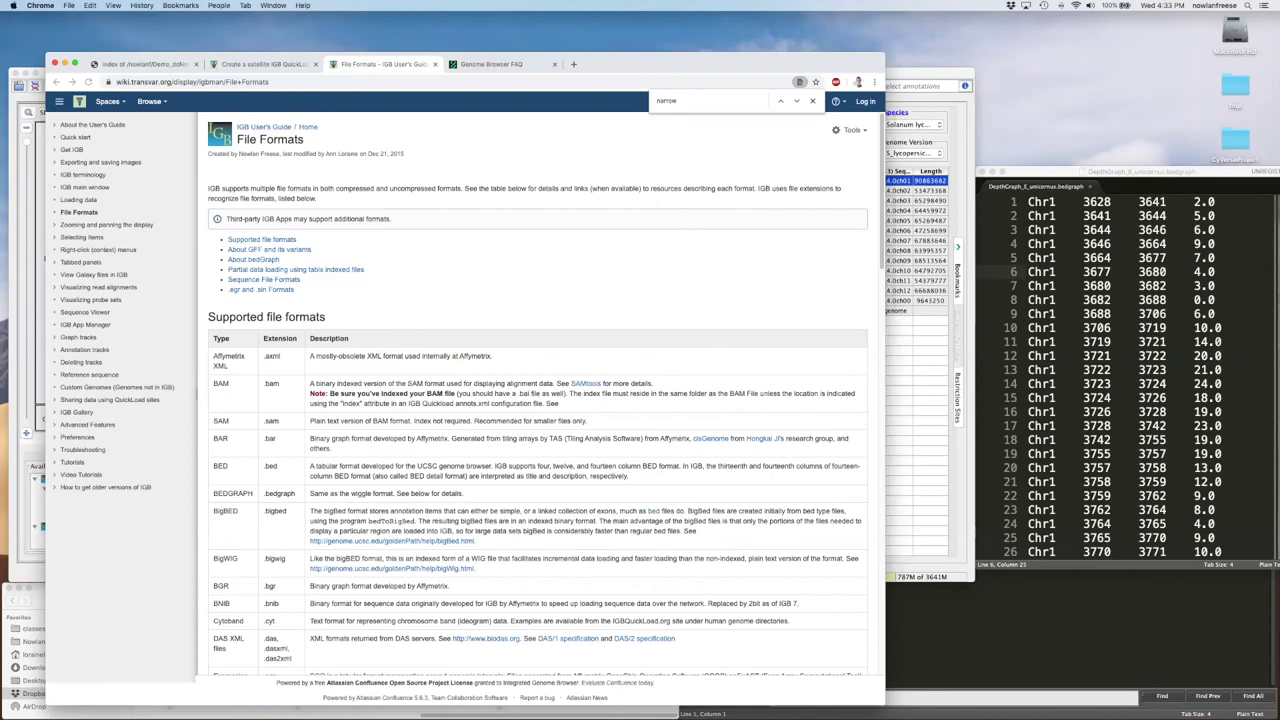
left_click(500, 64)
left_click(413, 319)
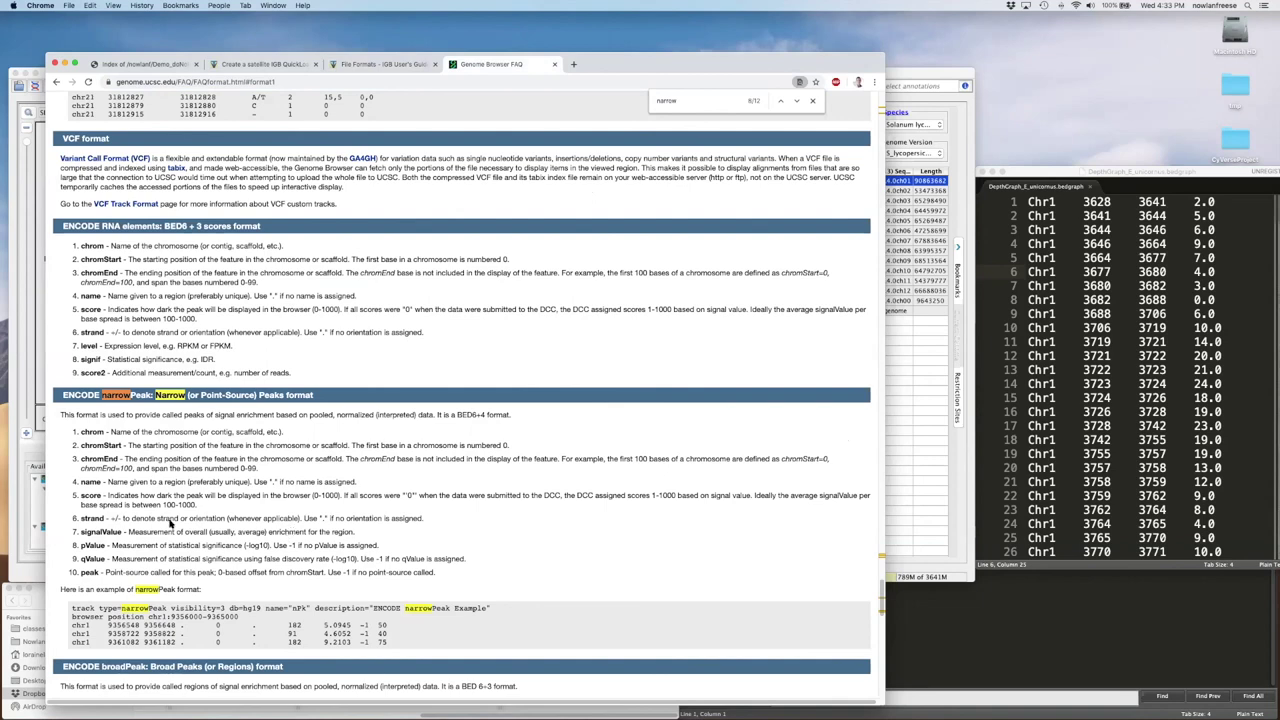
Switch to Integrated Genome Browser, return to its welcome screen and open the A. thaliana genome
left_click(19, 507)
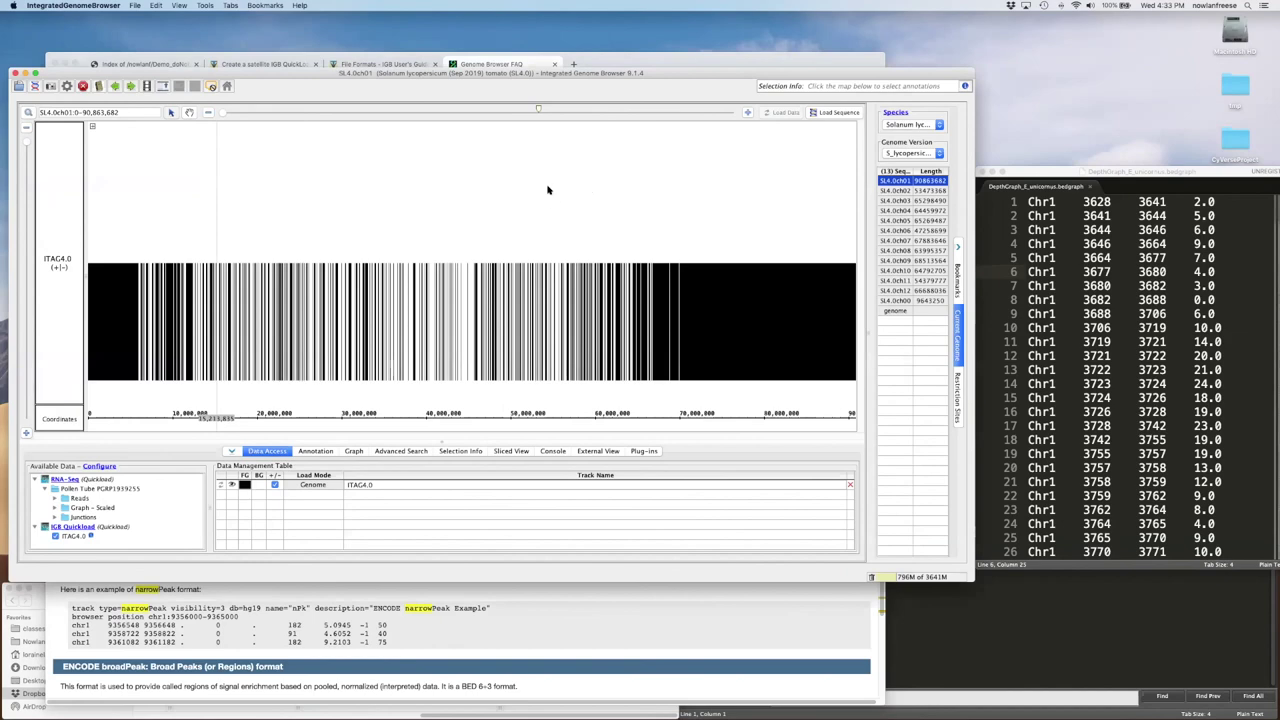
left_click(227, 87)
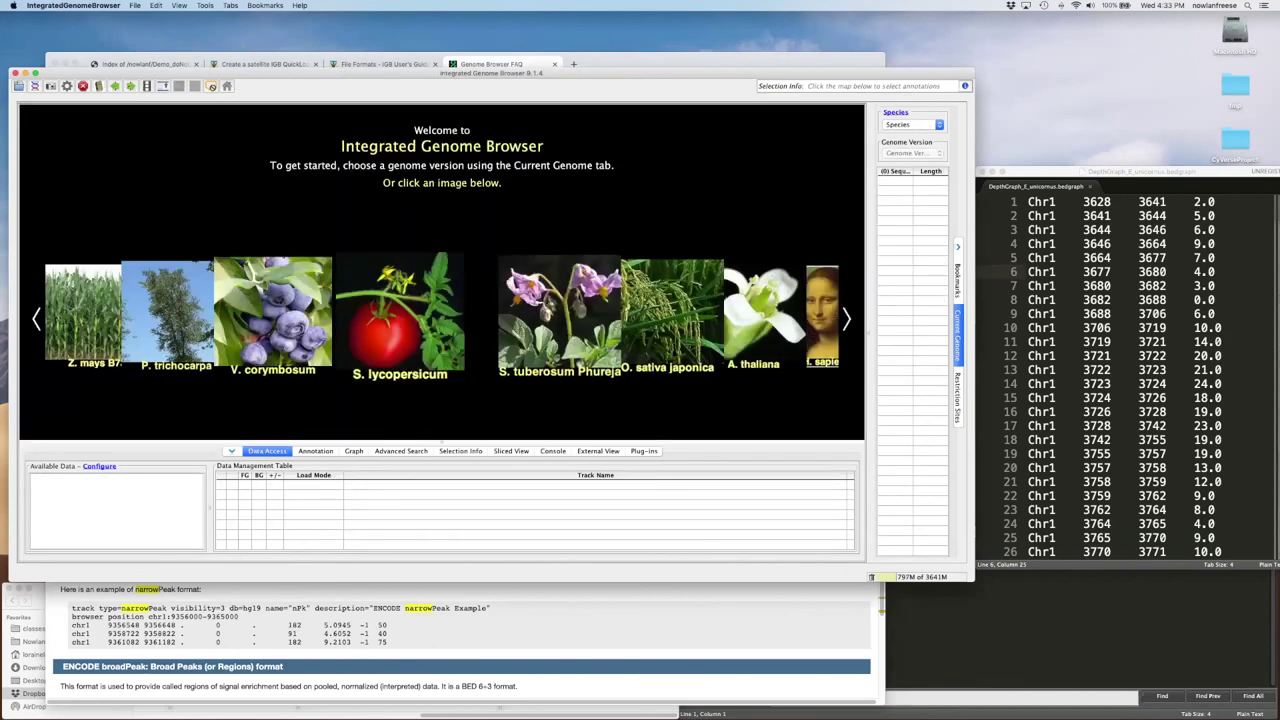
left_click(846, 318)
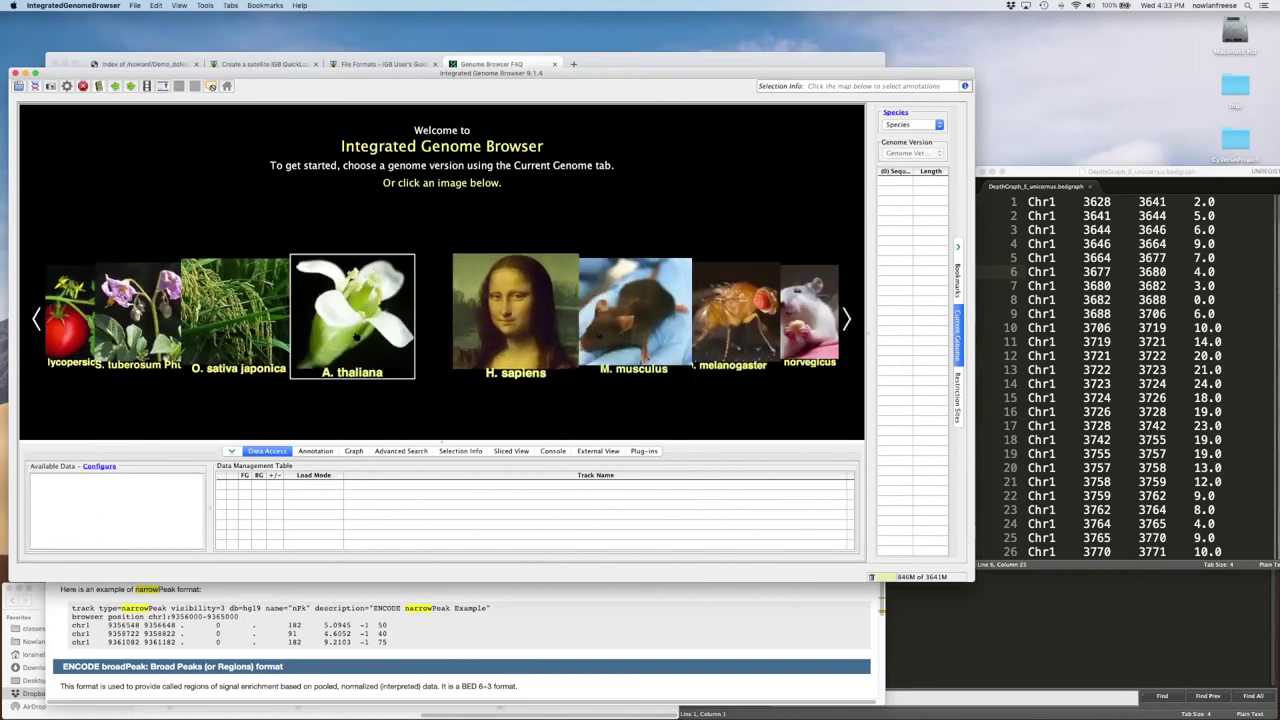
left_click(356, 337)
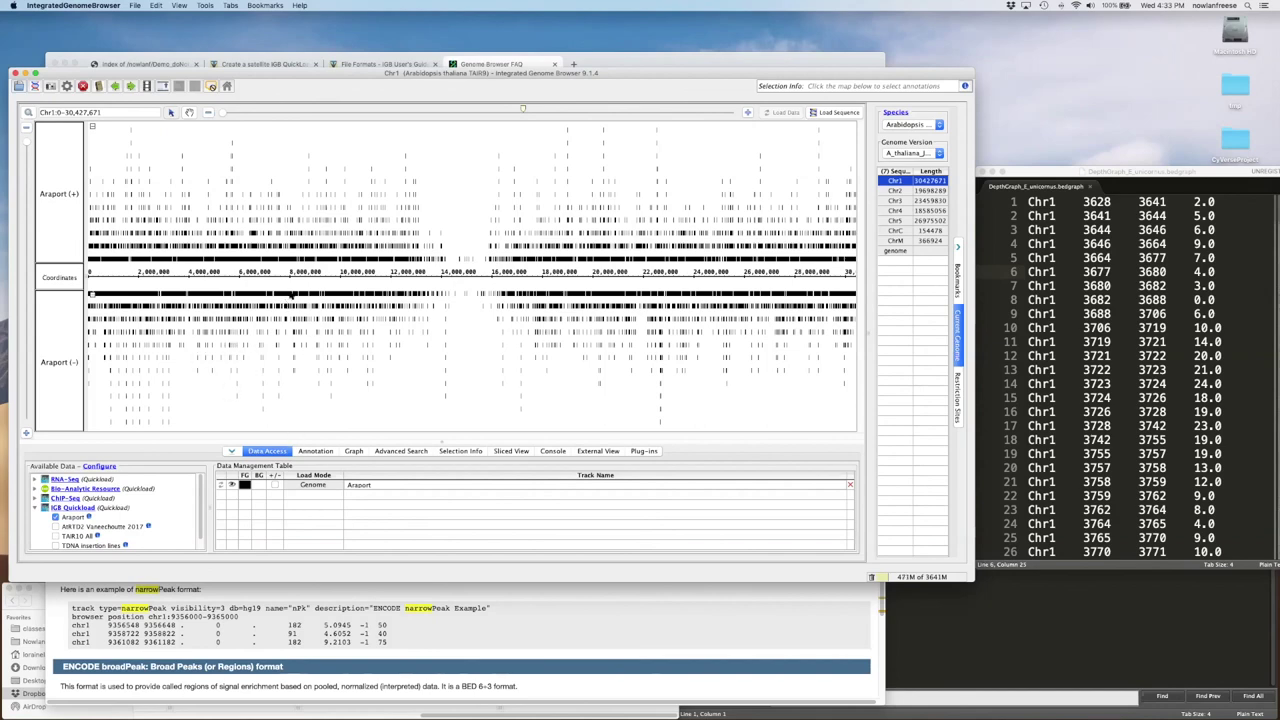
Zoom in on the AT1G22710.1 gene model on Chr1, collapse the Araport (+) track and select the model
double_click(290, 297)
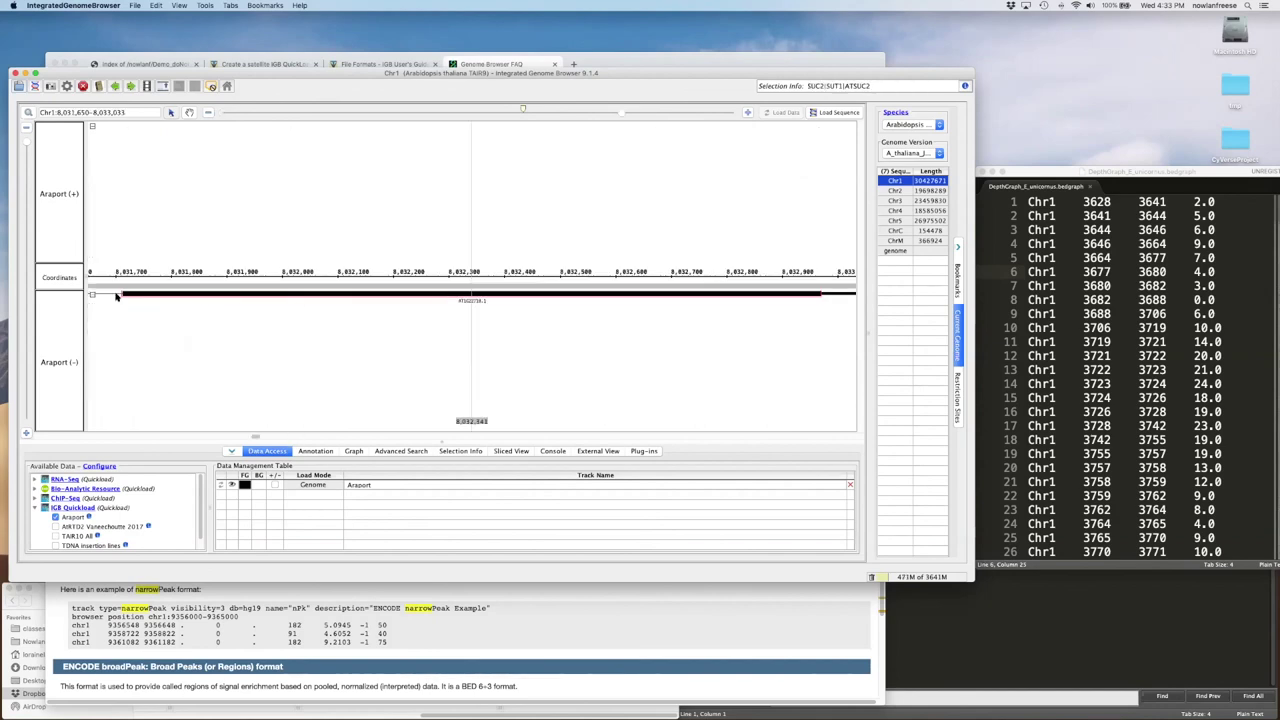
left_click(92, 127)
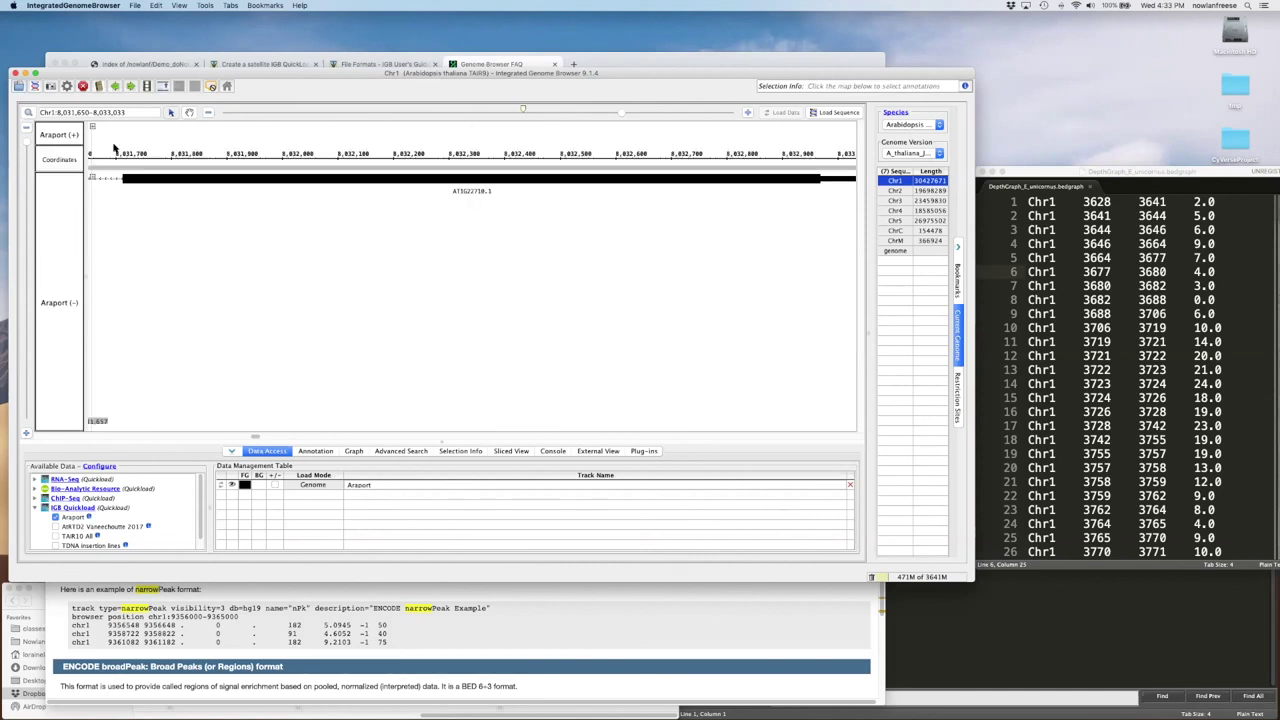
left_click(474, 190)
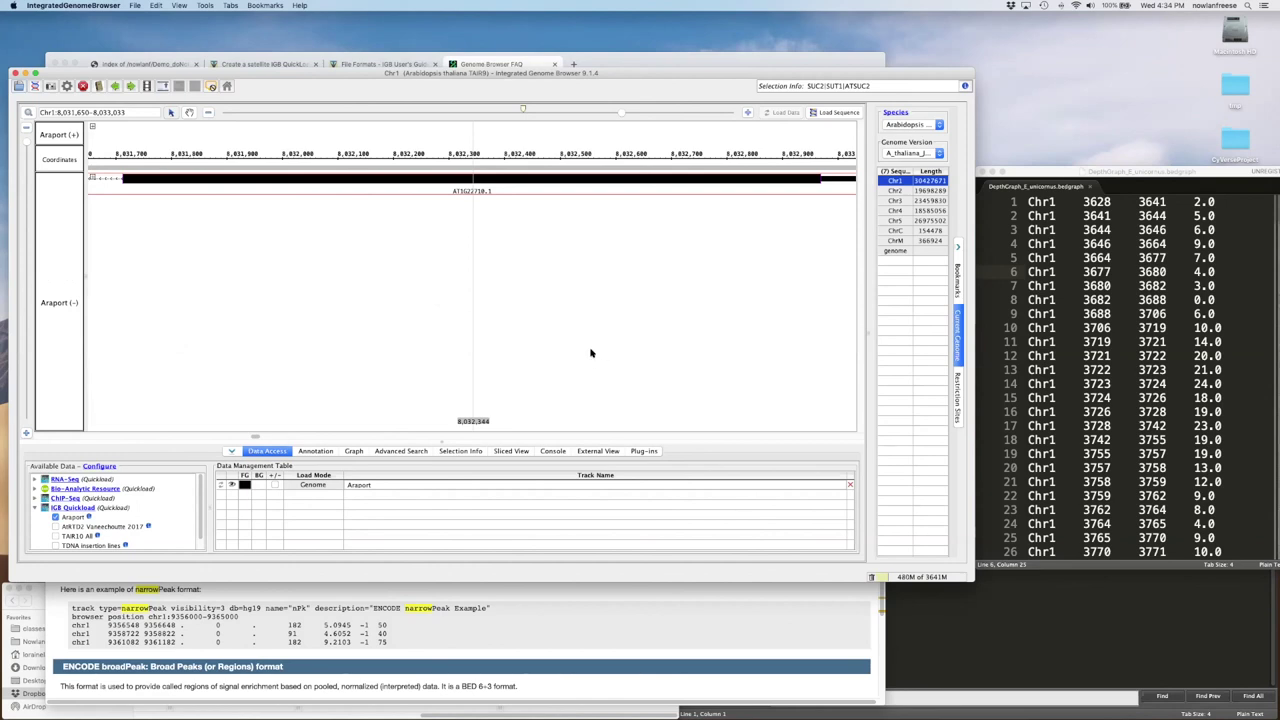
Expand the ChIP-Seq data source, and enlarge the window and the area listing the available data
left_click(55, 507)
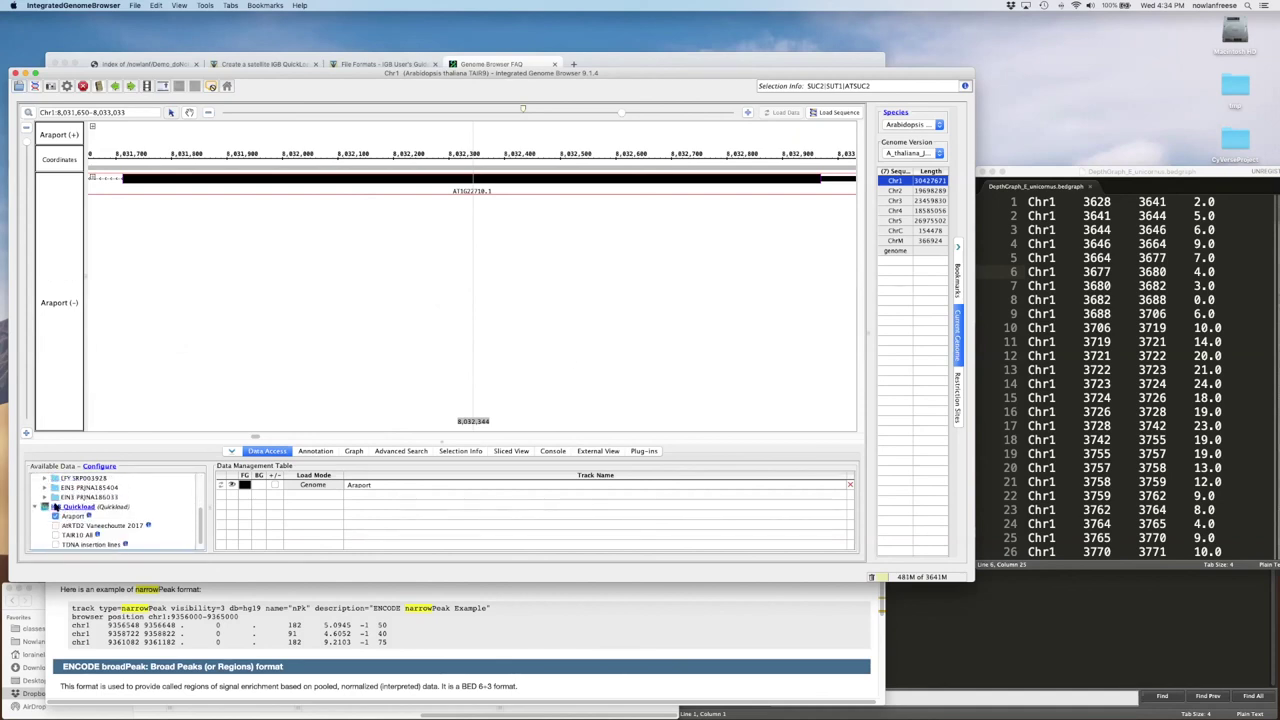
left_click(55, 507)
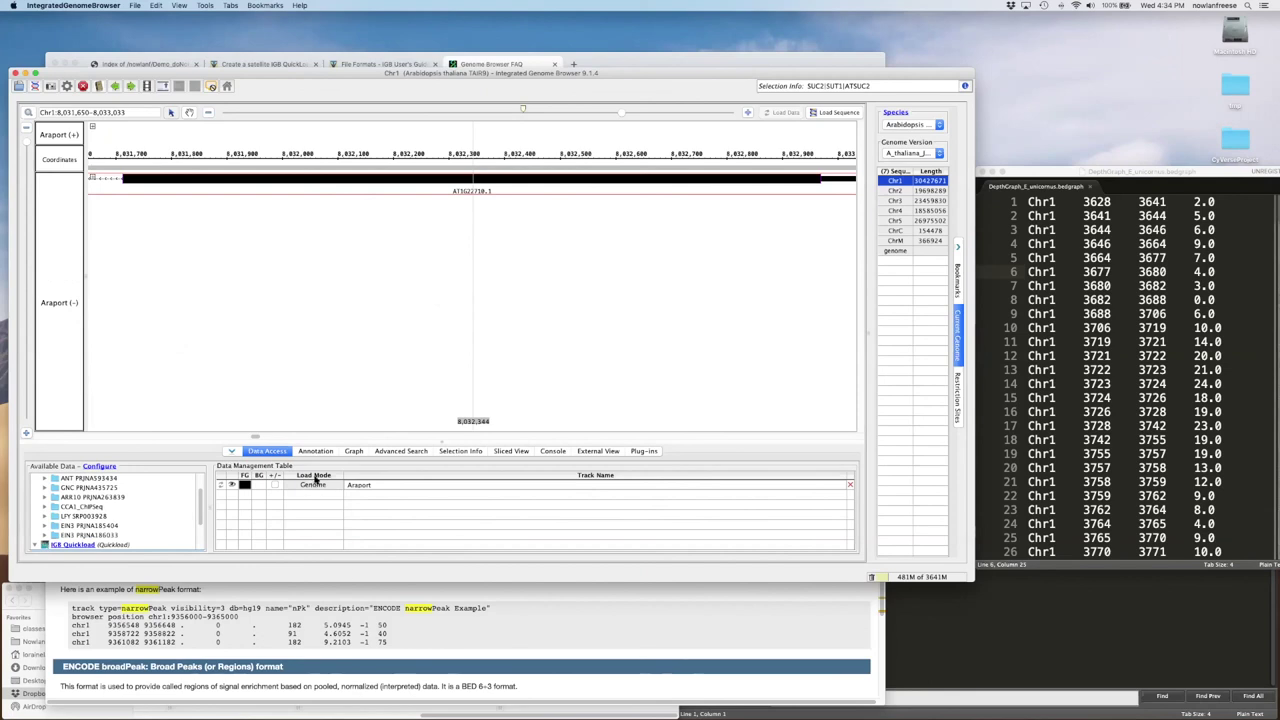
left_click_drag(348, 580, 348, 664)
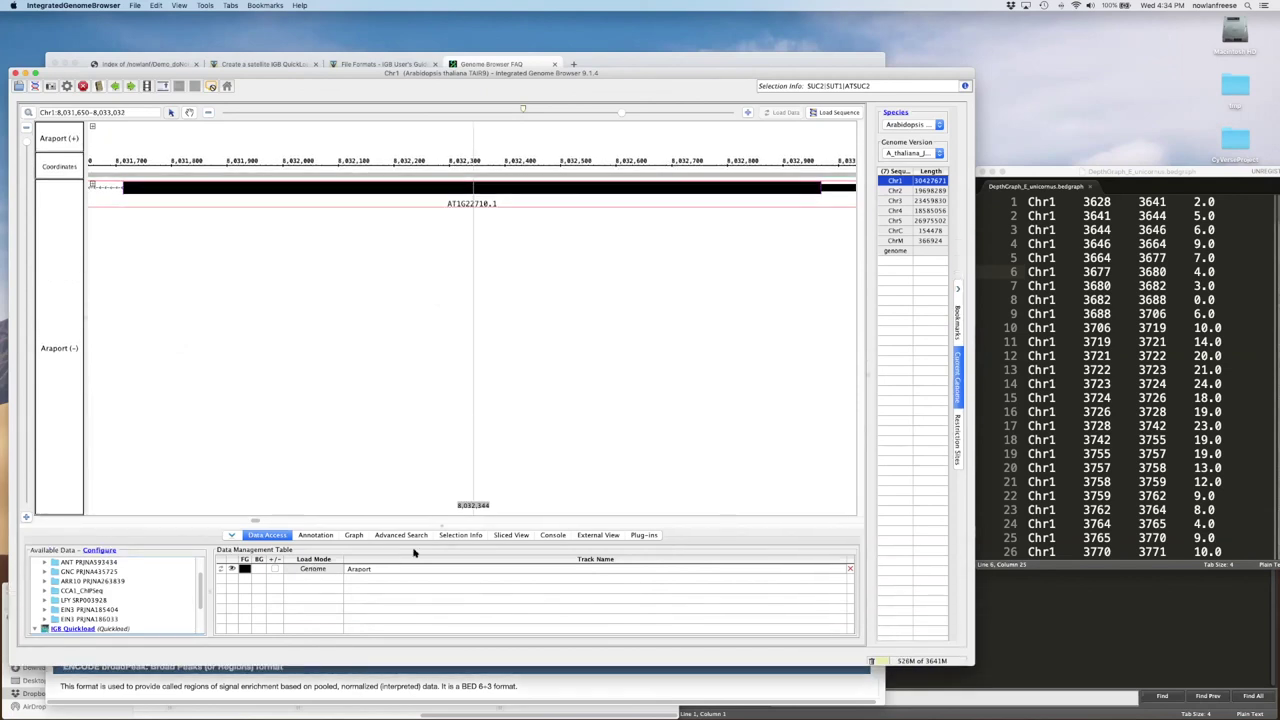
left_click_drag(437, 518, 457, 458)
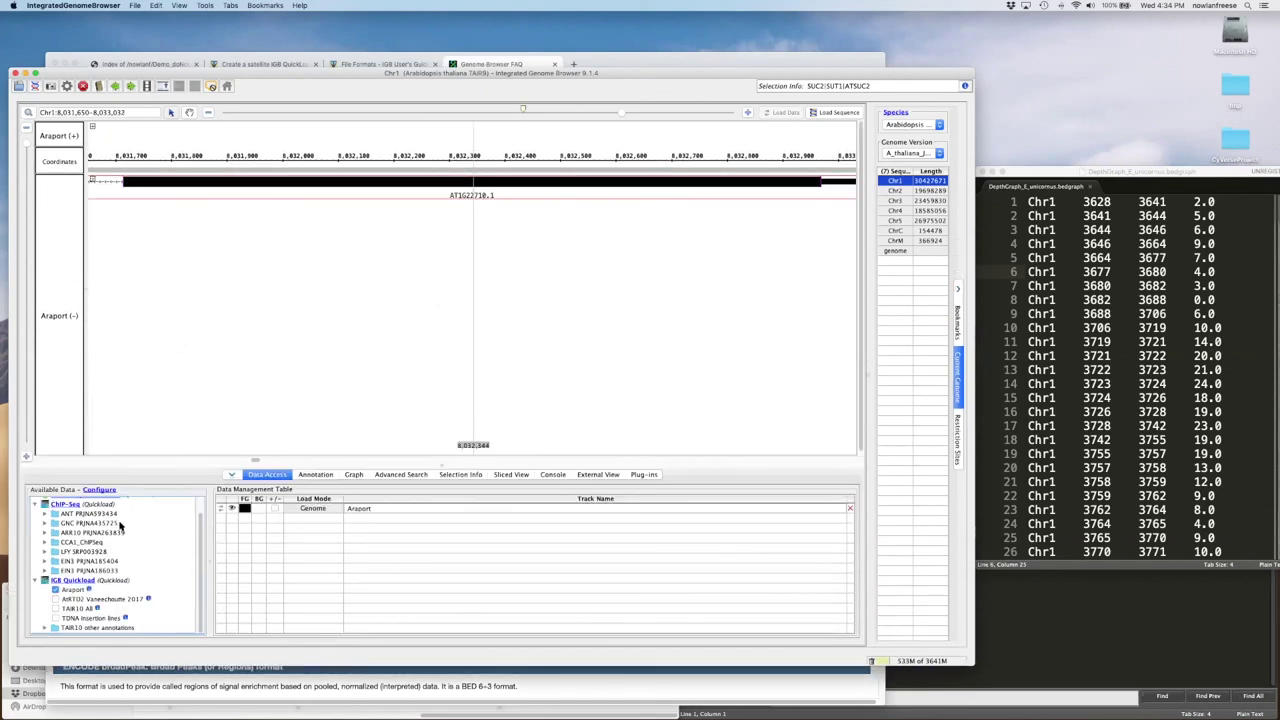
Add GNC1_SummitRegions from the Consensus Peaks folder of GNC PRJNA435725 and load its data for a wider region of Chr1
left_click(45, 523)
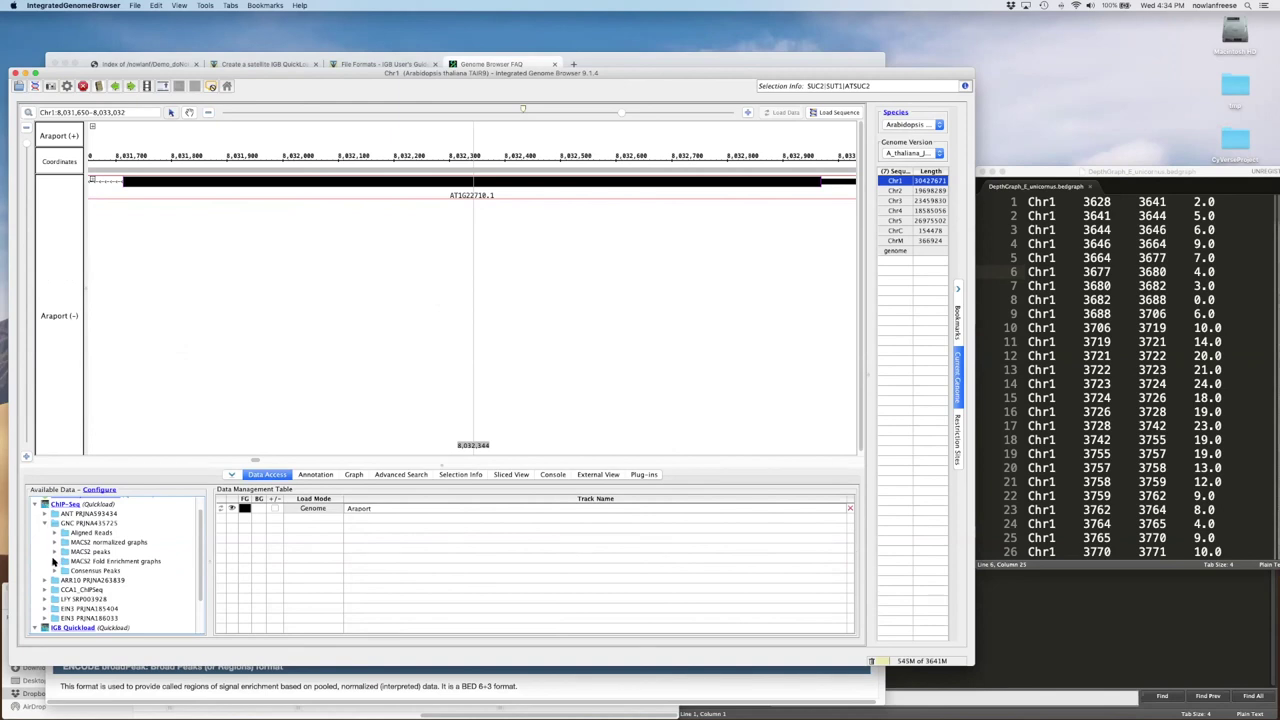
left_click(54, 570)
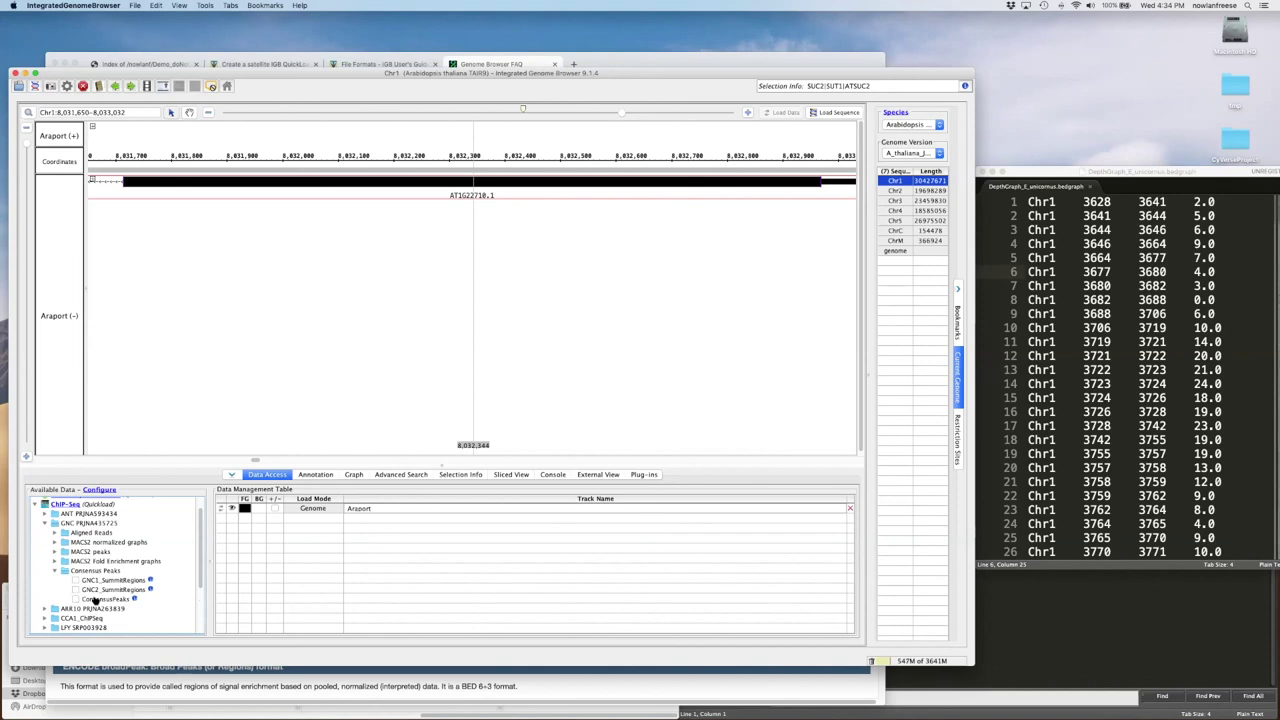
left_click(75, 581)
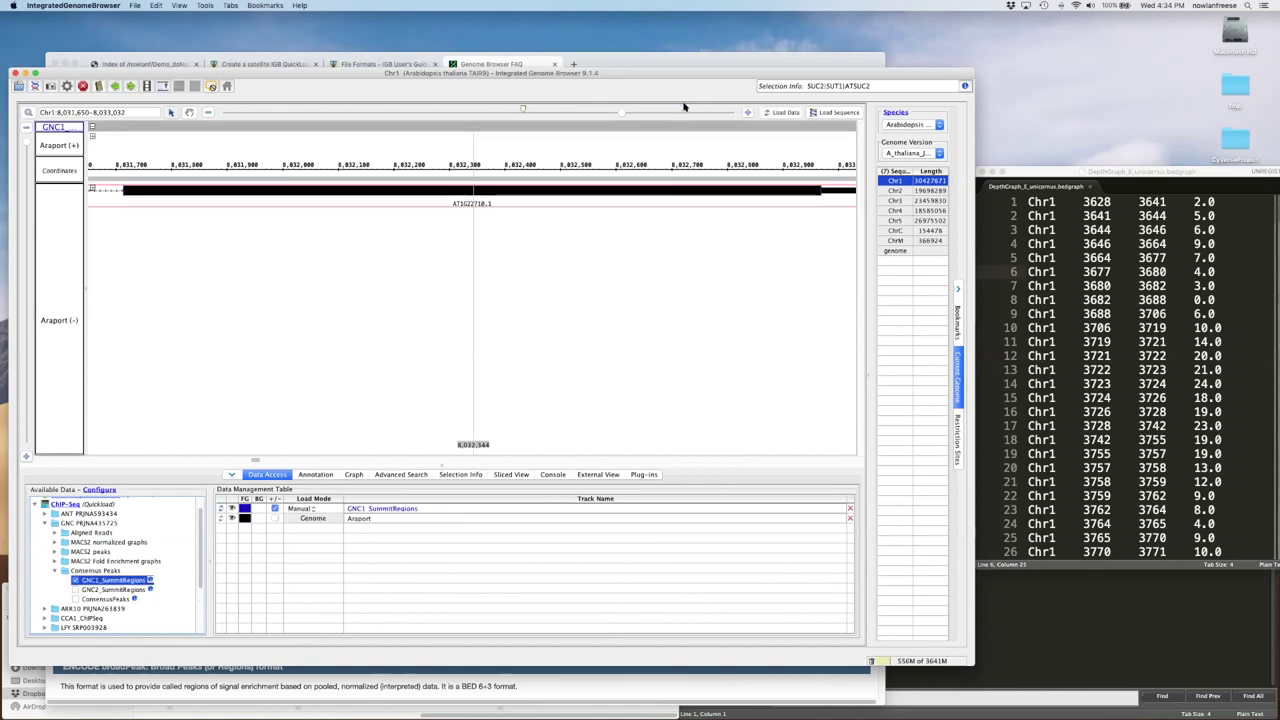
left_click_drag(620, 113, 384, 129)
left_click(788, 116)
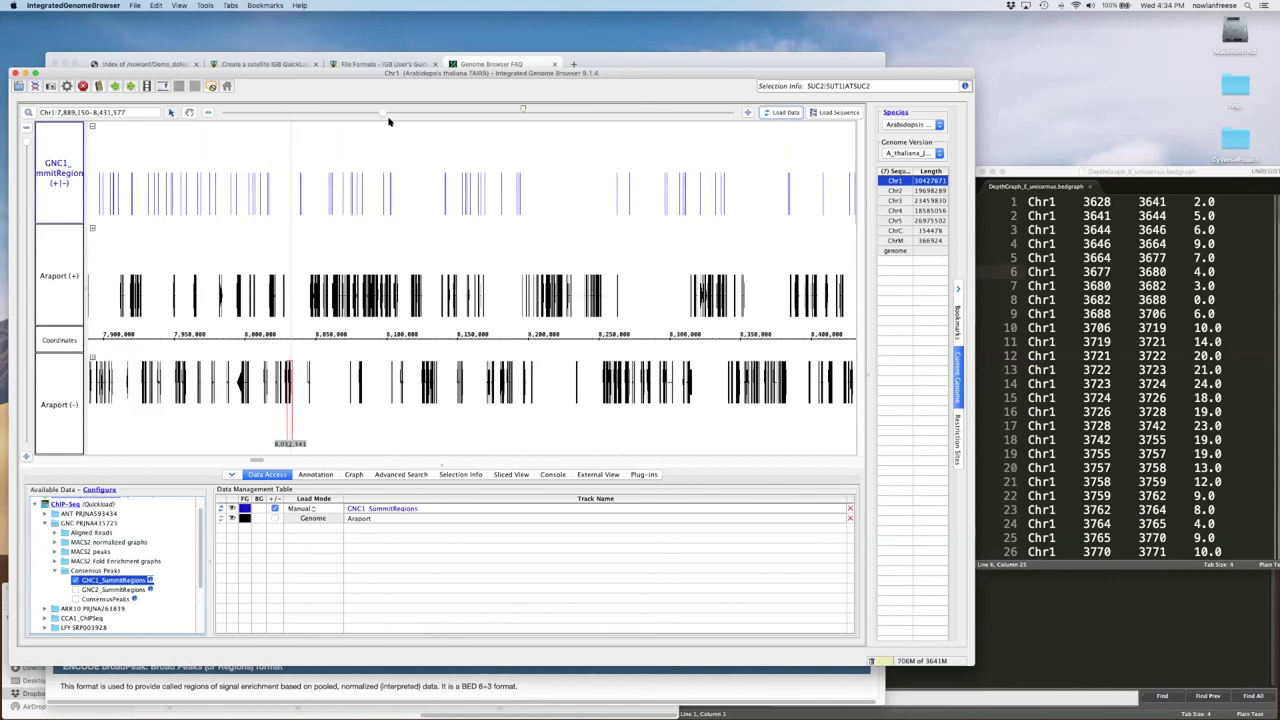
Zoom in on GNC1_peak_1331, then add the GNC1 peaks dataset from the MACS2 peaks folder and load its data there
double_click(302, 196)
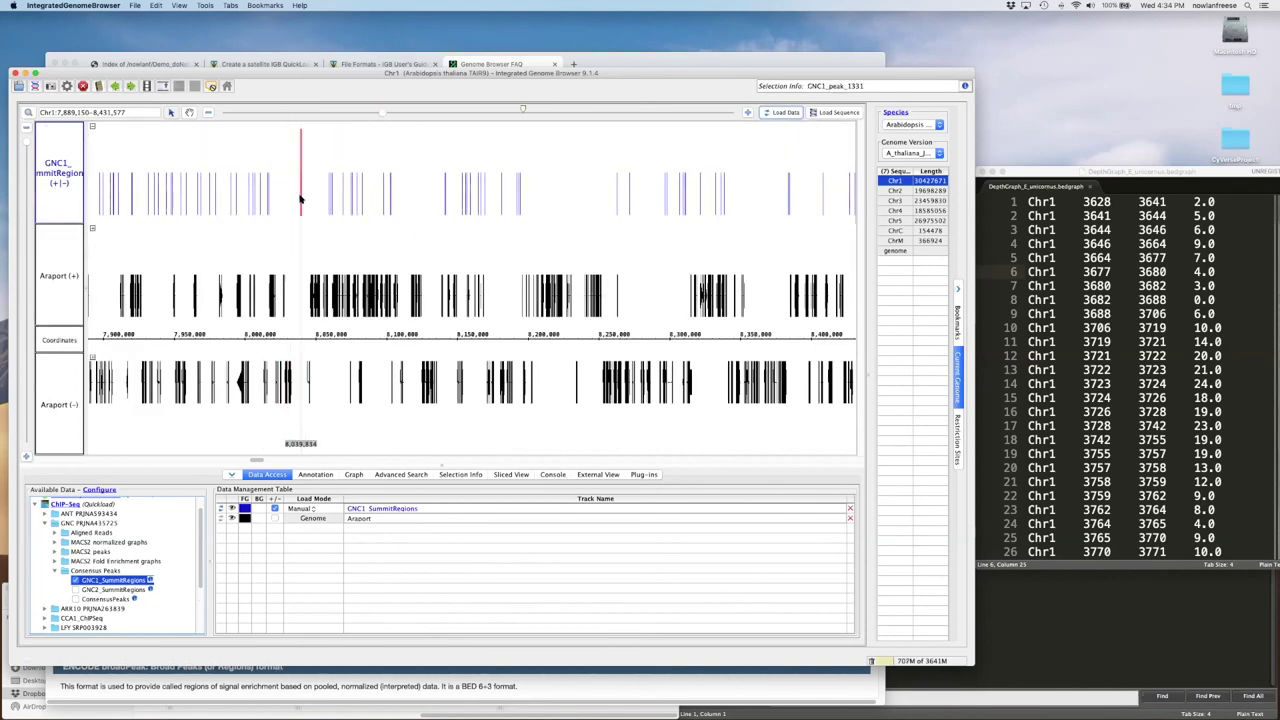
left_click_drag(700, 113, 653, 112)
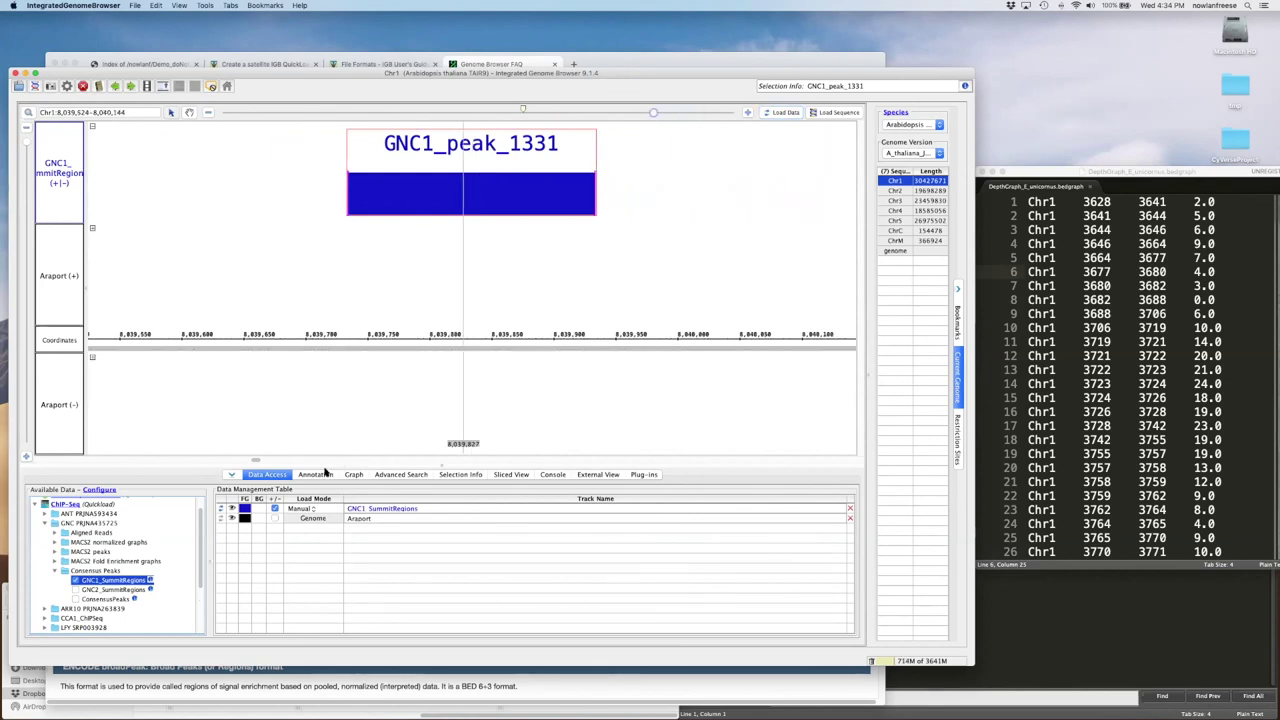
left_click(55, 551)
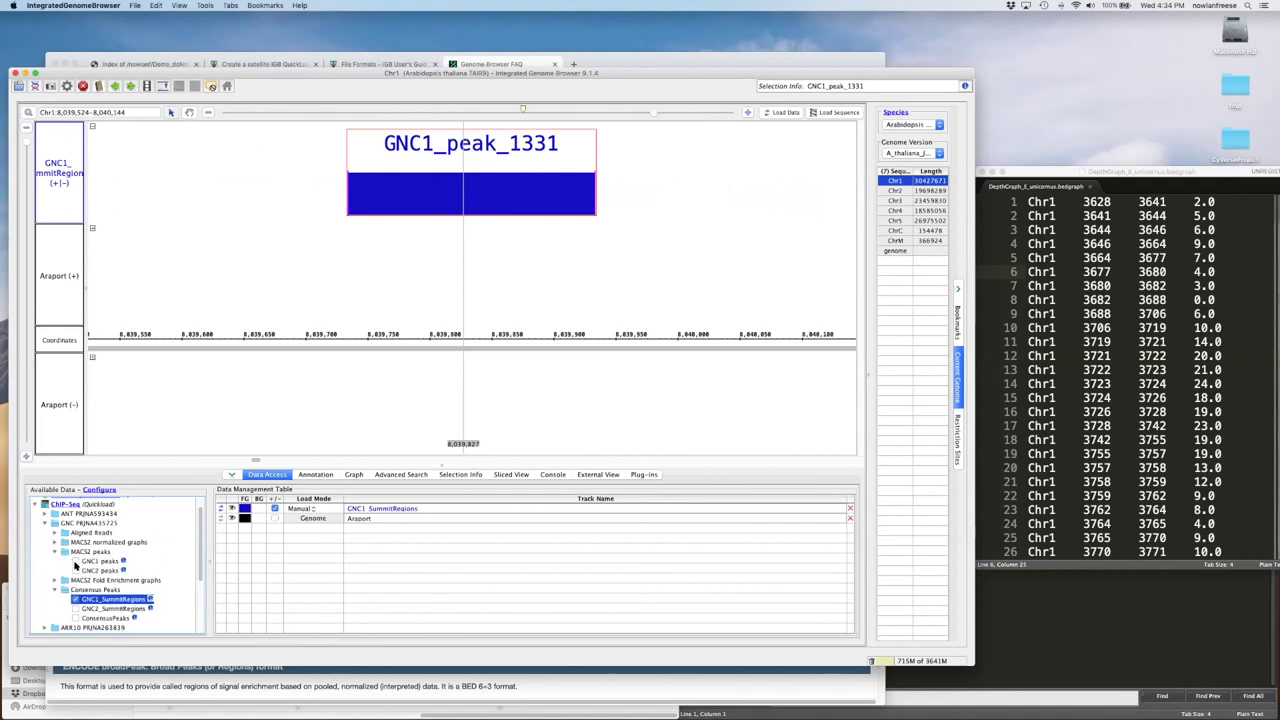
left_click(75, 561)
left_click(781, 113)
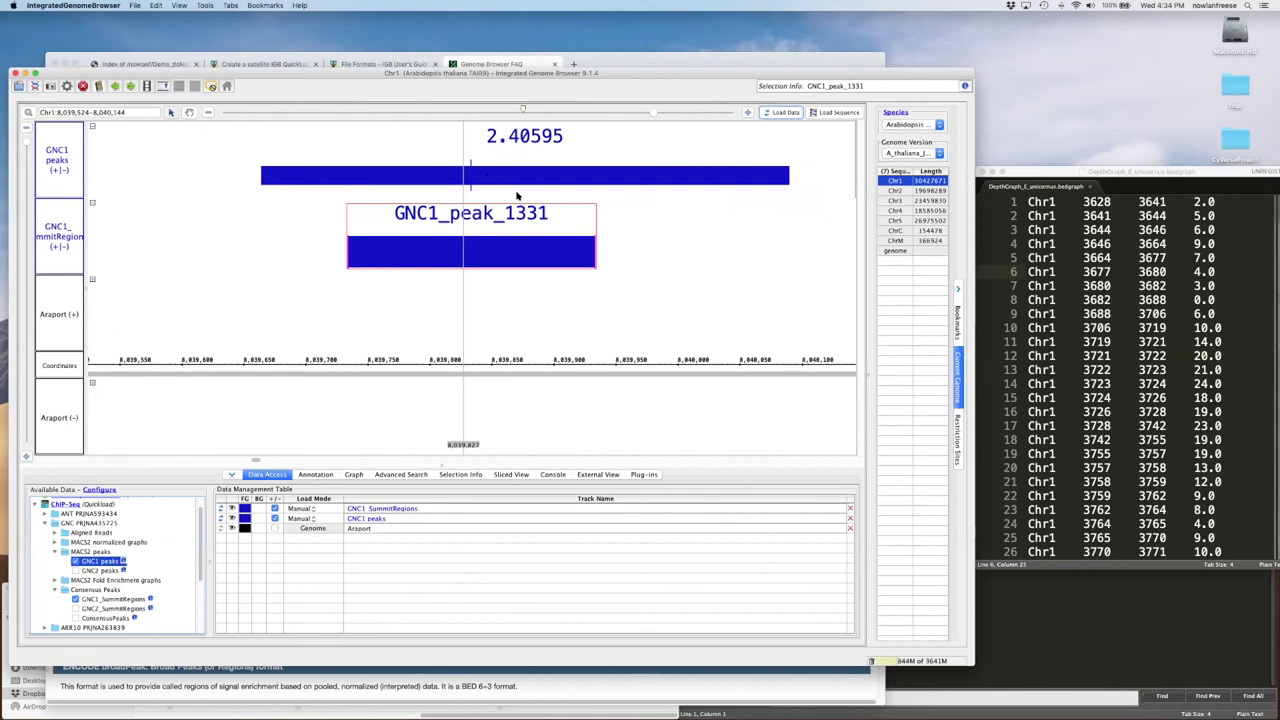
Inspect the selection properties of GNC1_peak_1331 in the GNC1_SummitRegions track and the track's own source file details
left_click(530, 260)
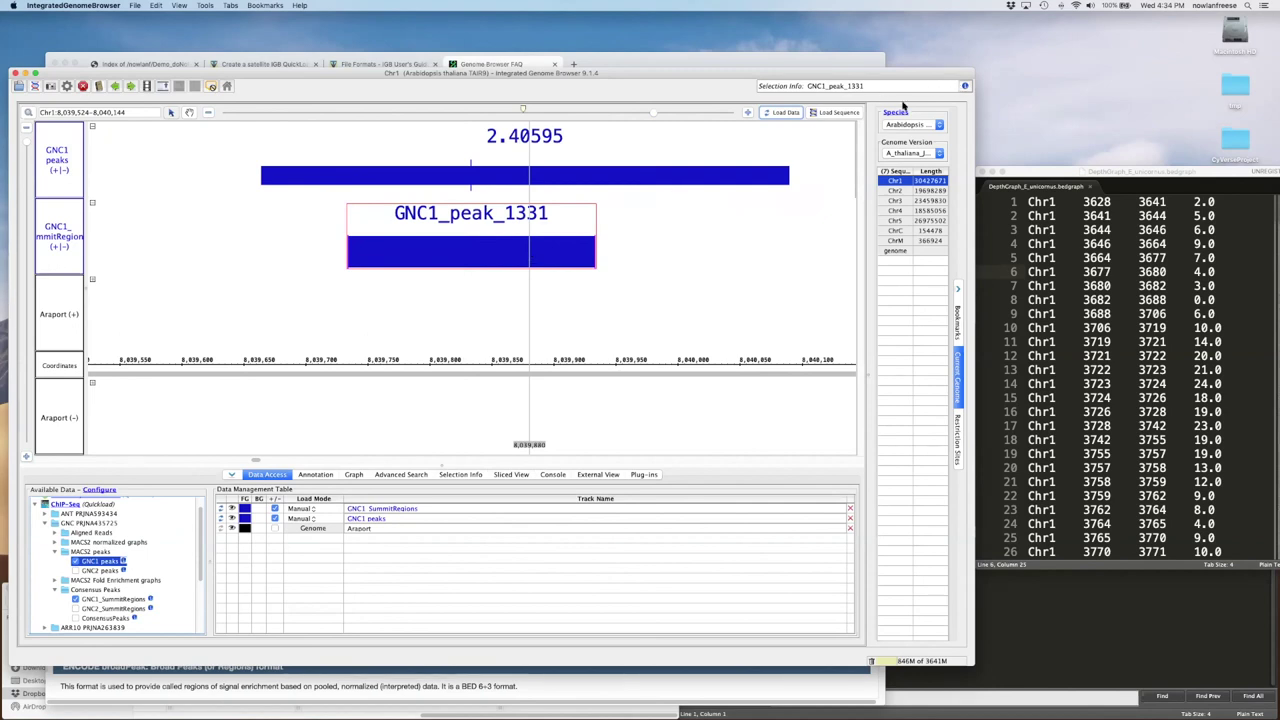
left_click(395, 475)
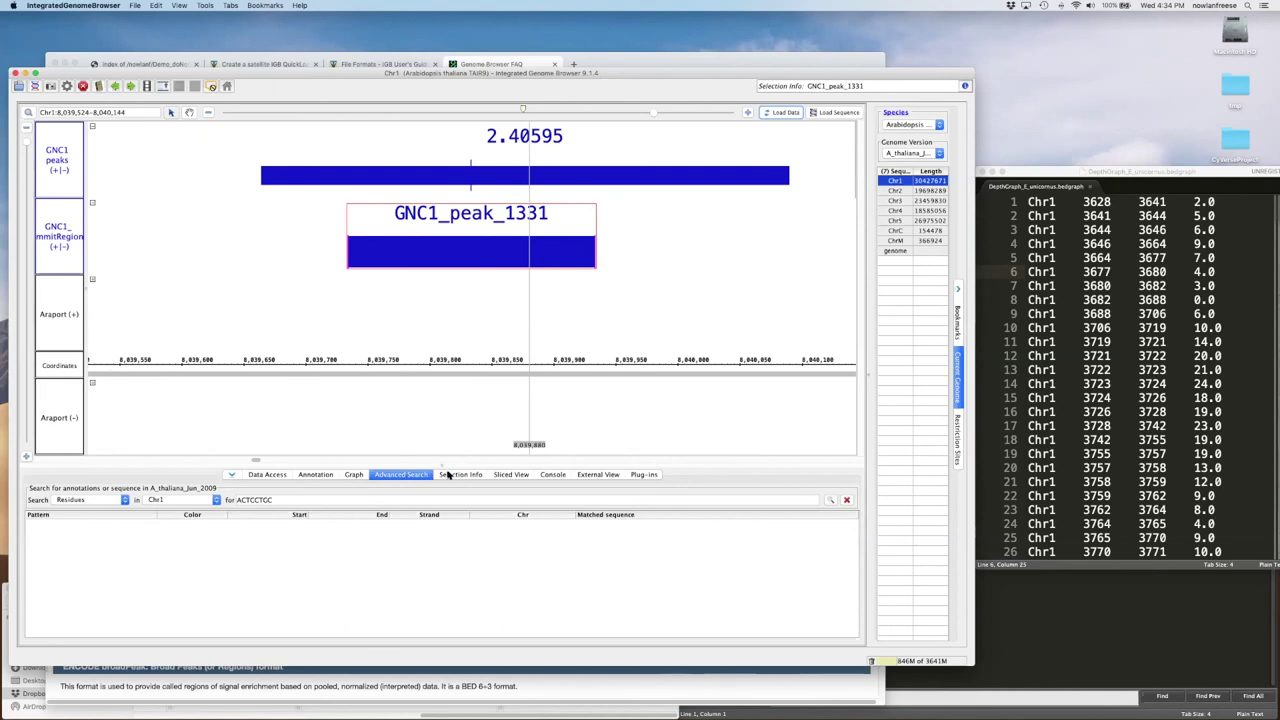
left_click(455, 475)
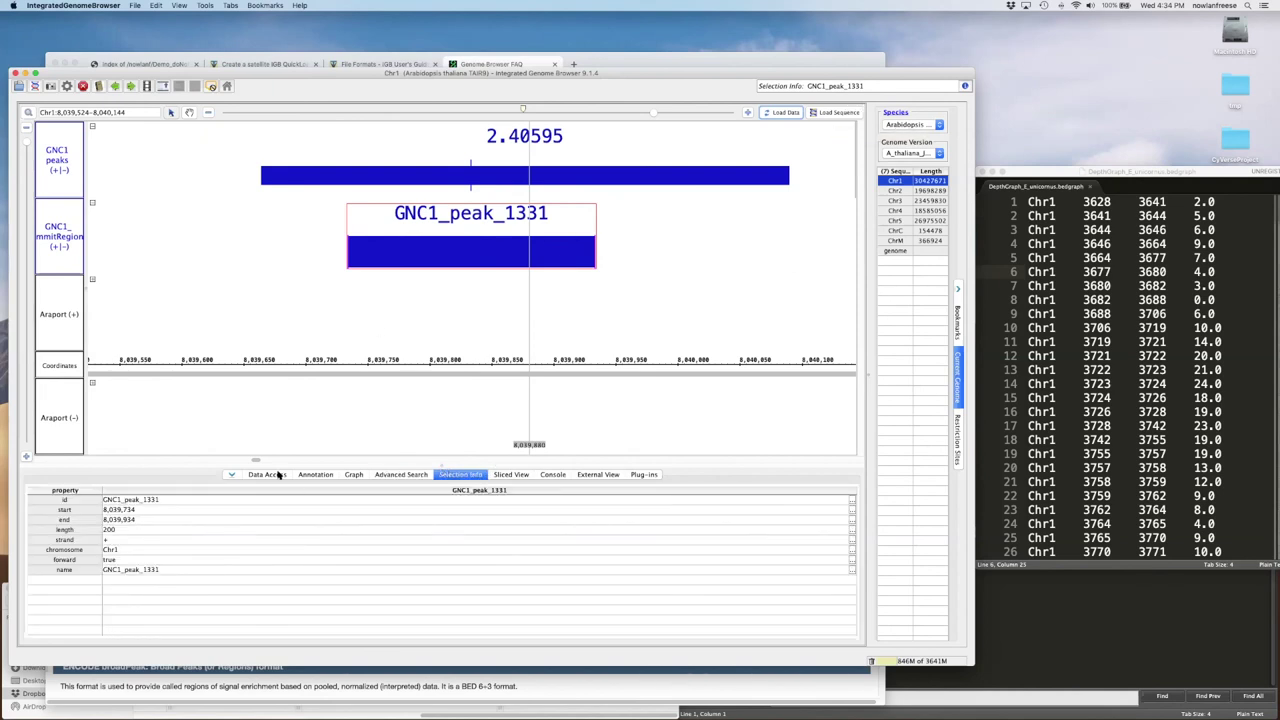
left_click(439, 258)
left_click(60, 248)
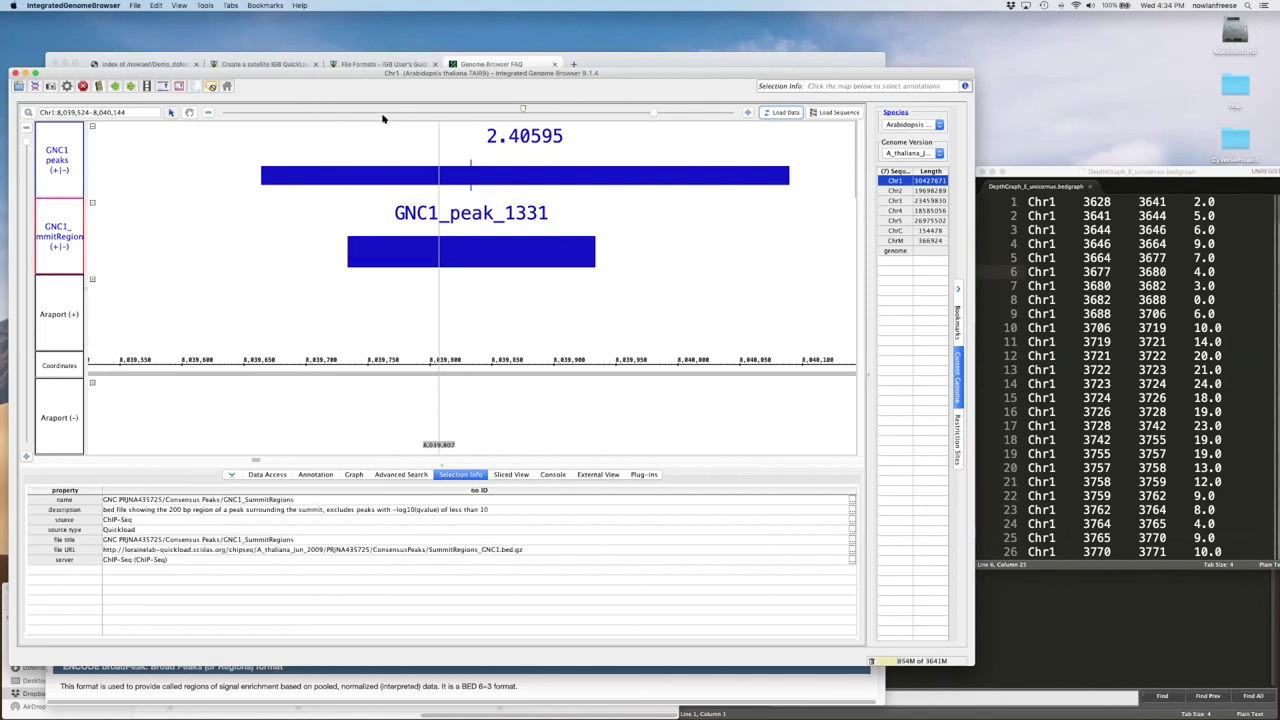
Inspect the narrowPeak properties of the peak in the GNC1 peaks track and that track's source file details
left_click(397, 172)
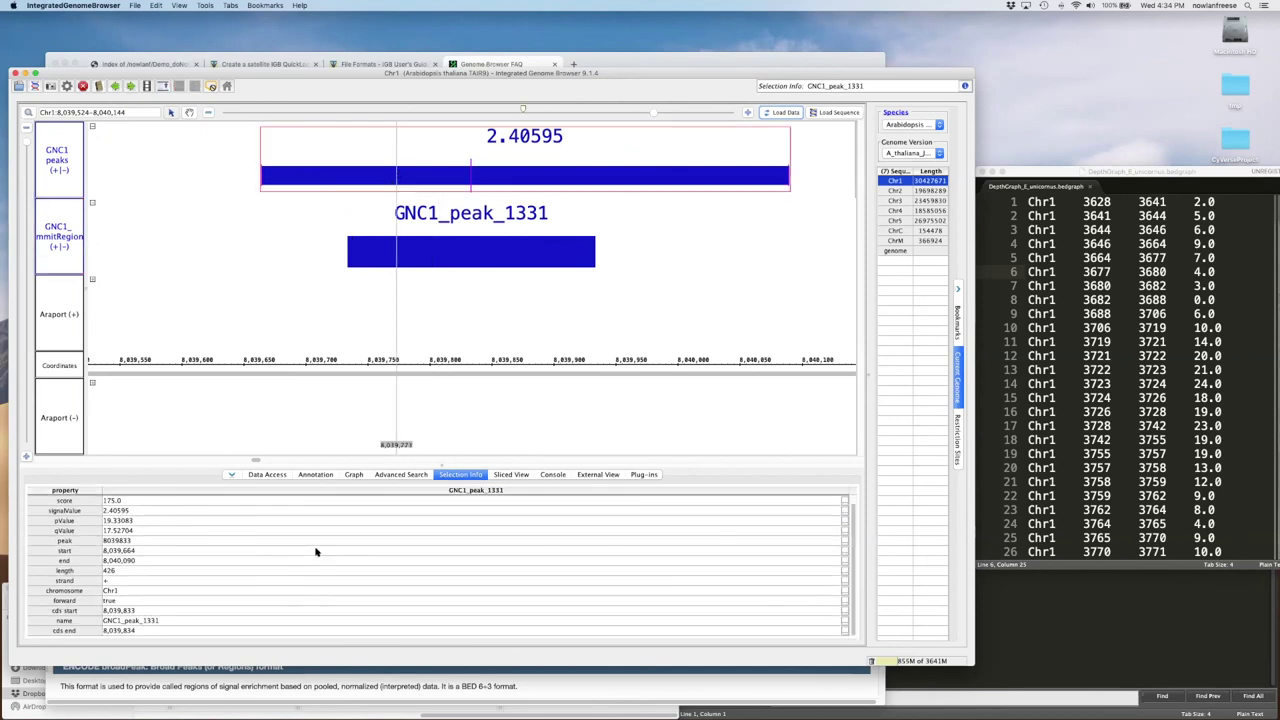
scroll(315, 551, "down", 1)
left_click(64, 169)
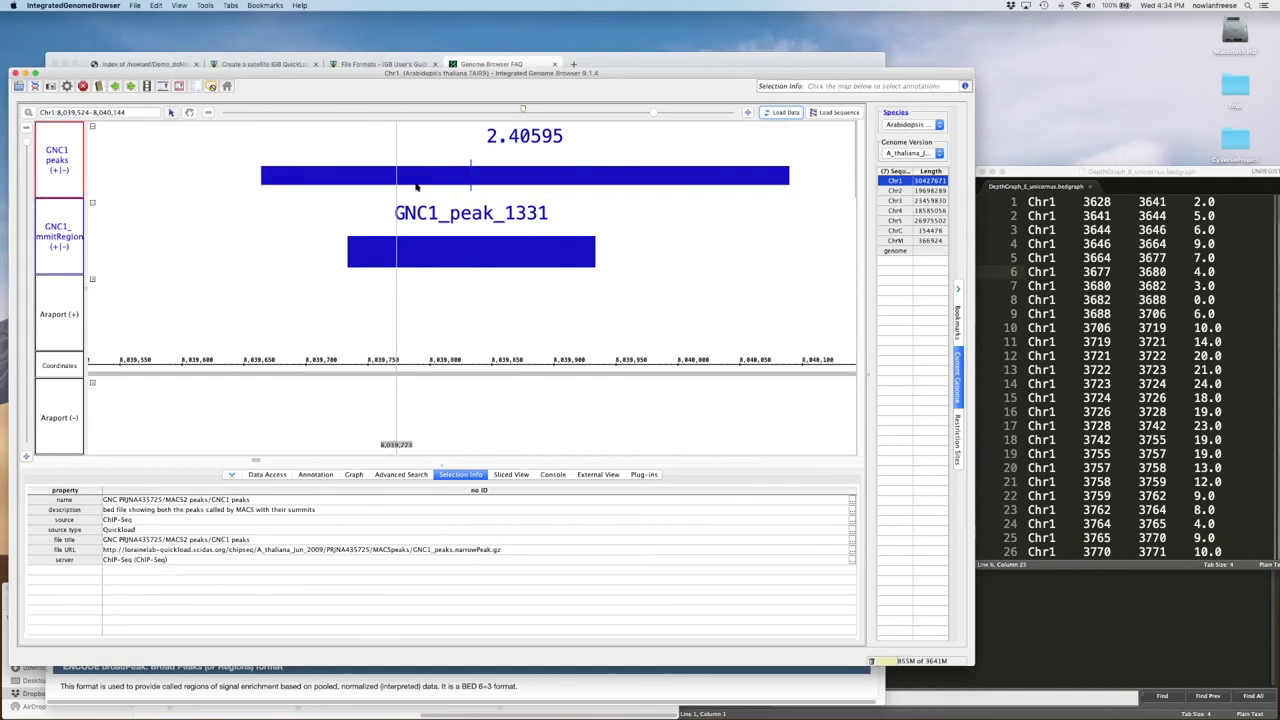
left_click(515, 174)
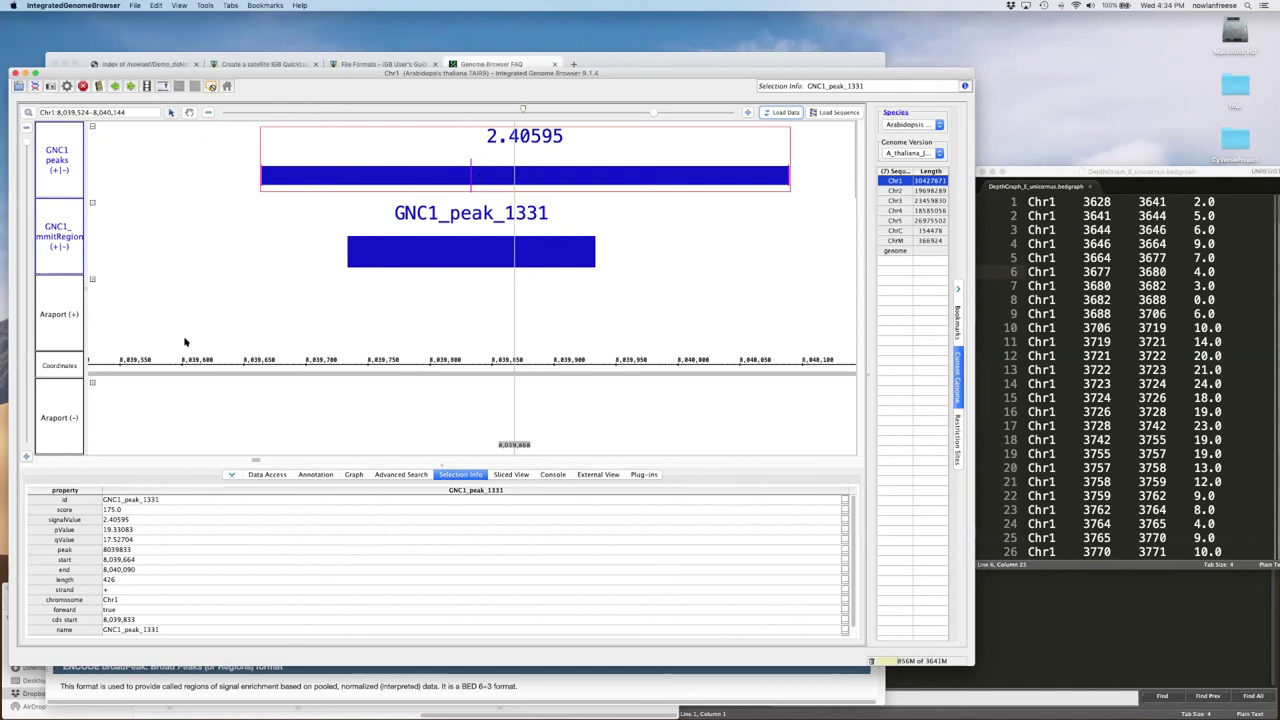
Read the complete file URL of the GNC1 peaks track in its own value window, then close that window
left_click(59, 178)
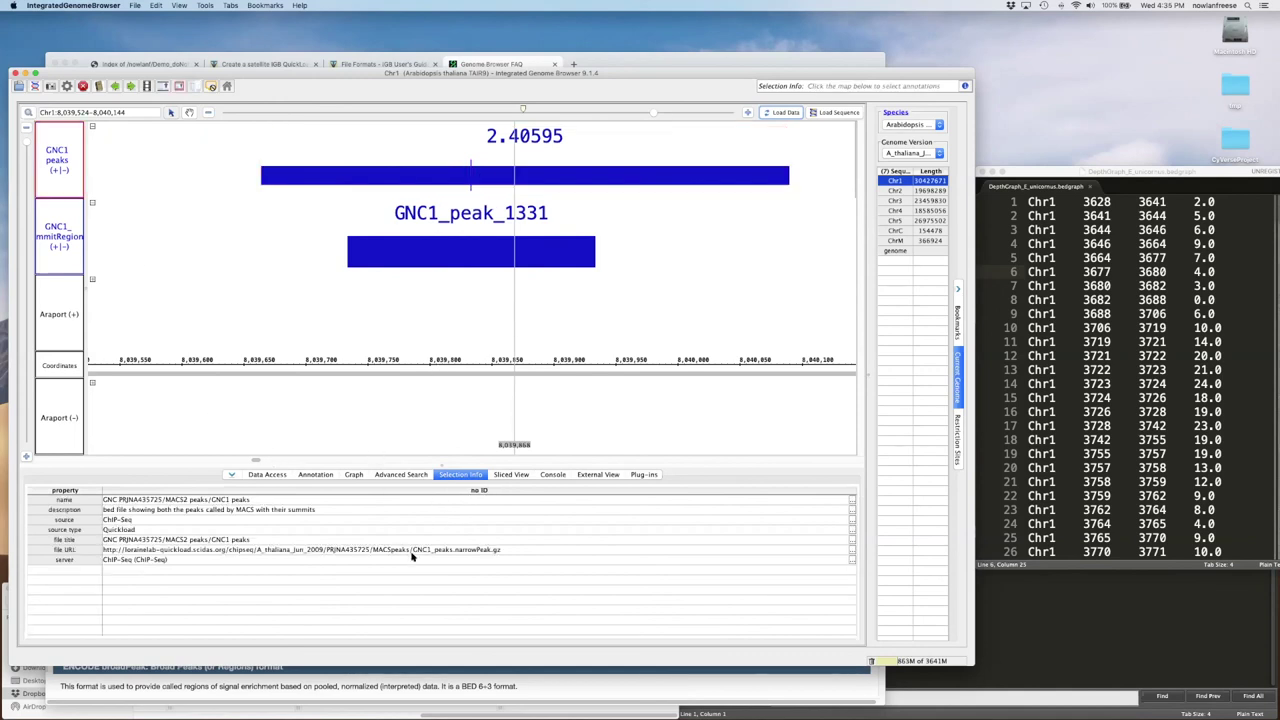
left_click(452, 550)
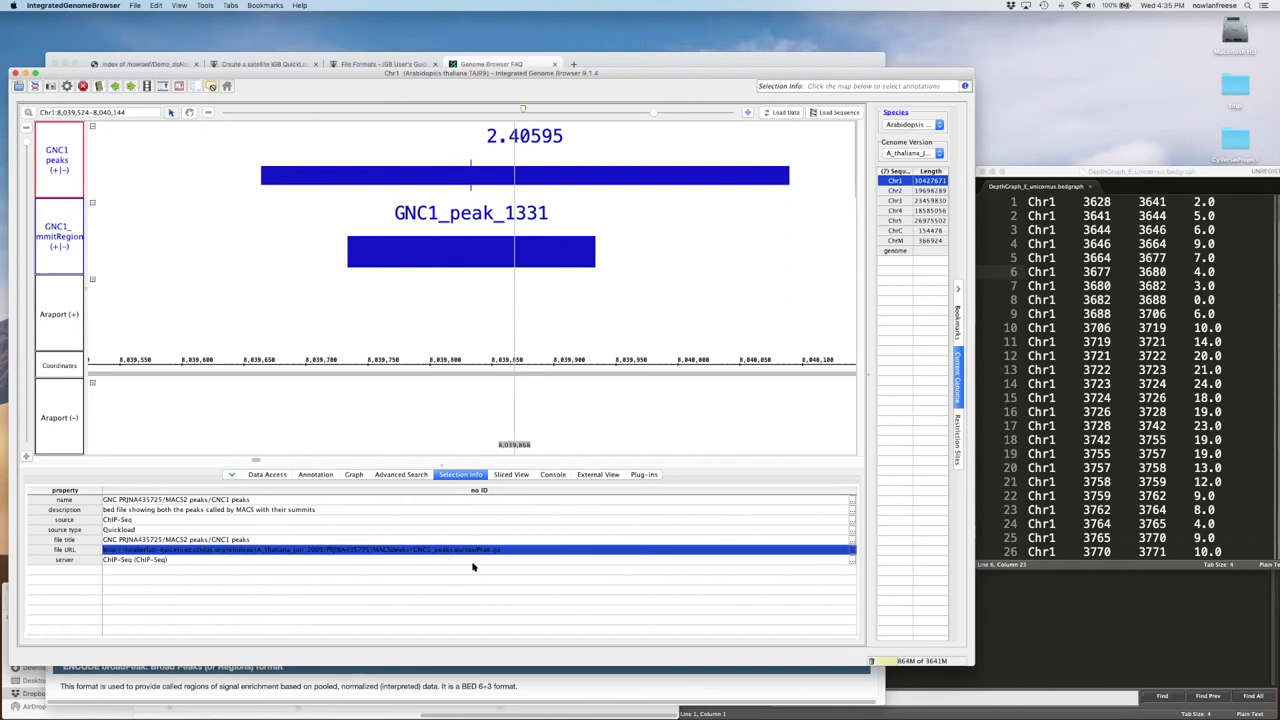
left_click(851, 549)
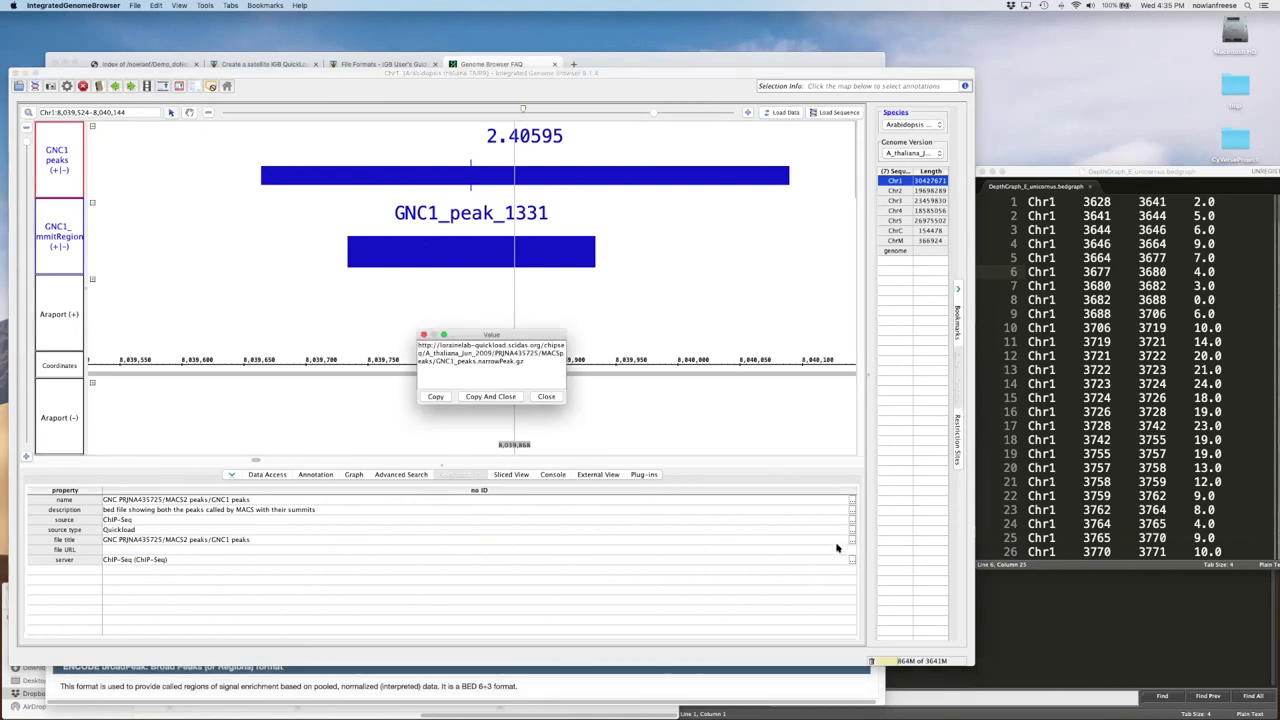
left_click(546, 397)
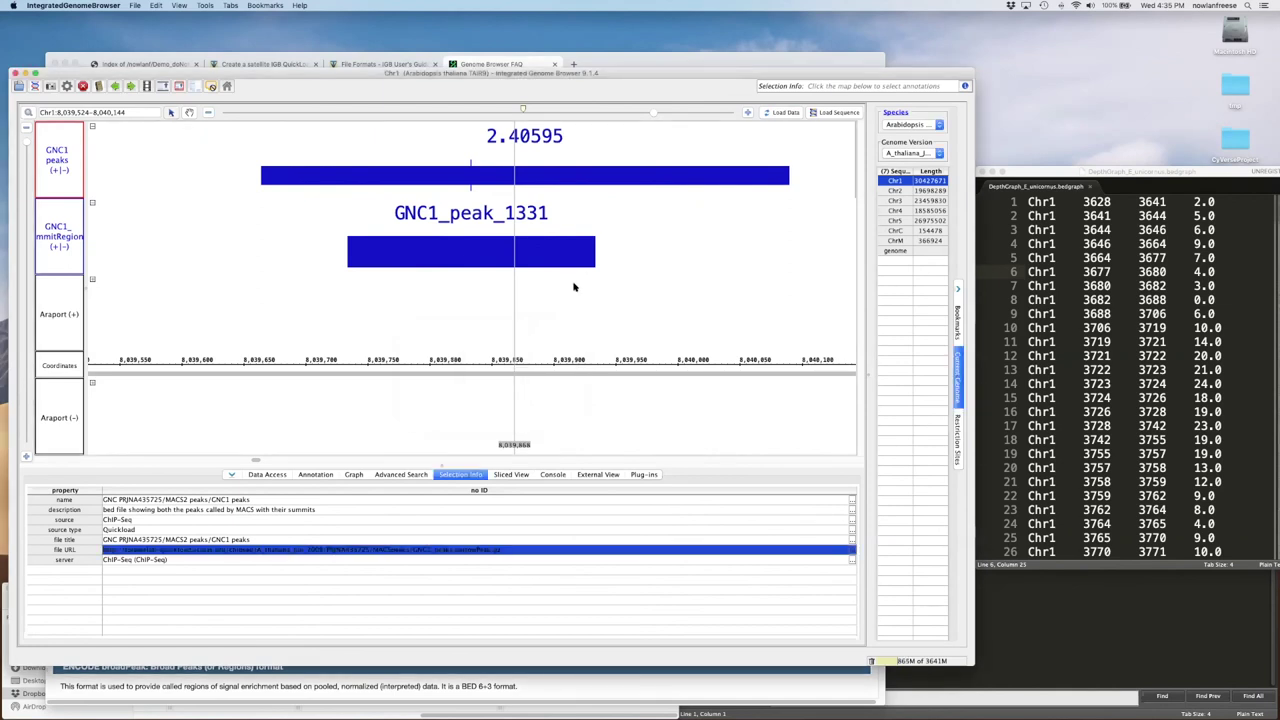
Examine the selection properties of GNC1_peak_1331 in the GNC1 peaks track, enlarging the property table and highlighting the pValue row
left_click(452, 180)
left_click(321, 475)
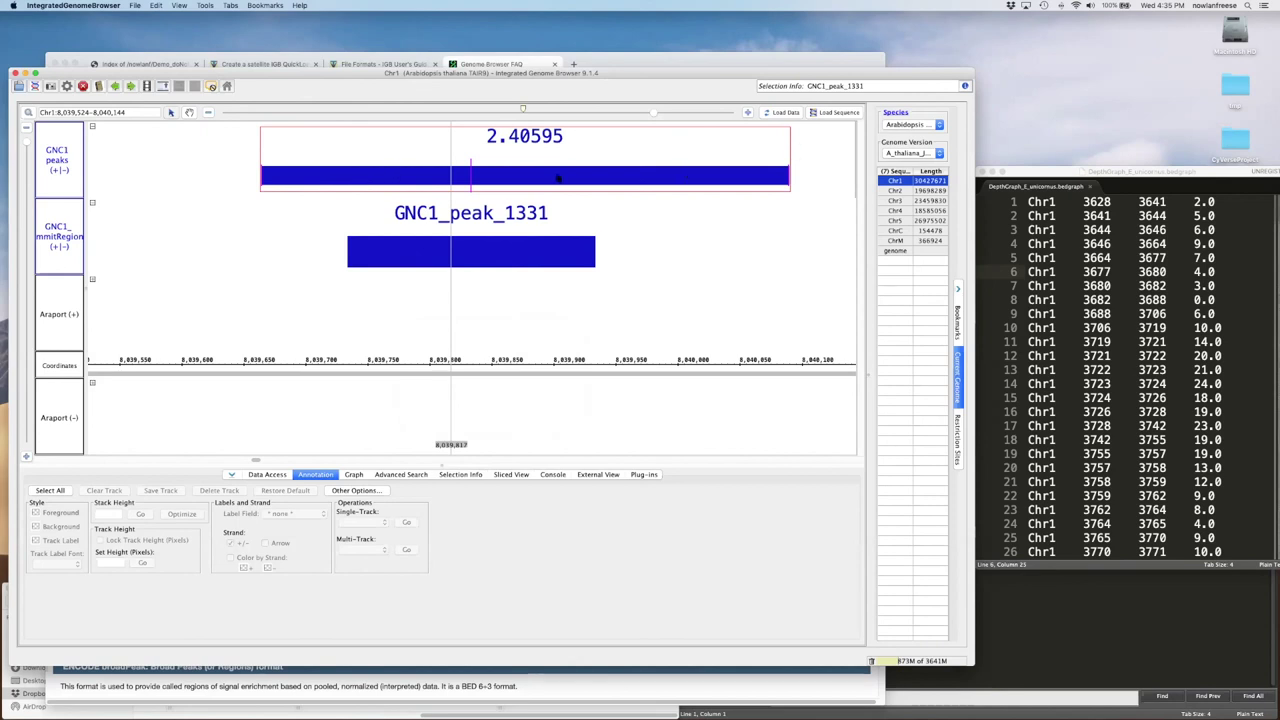
left_click(465, 476)
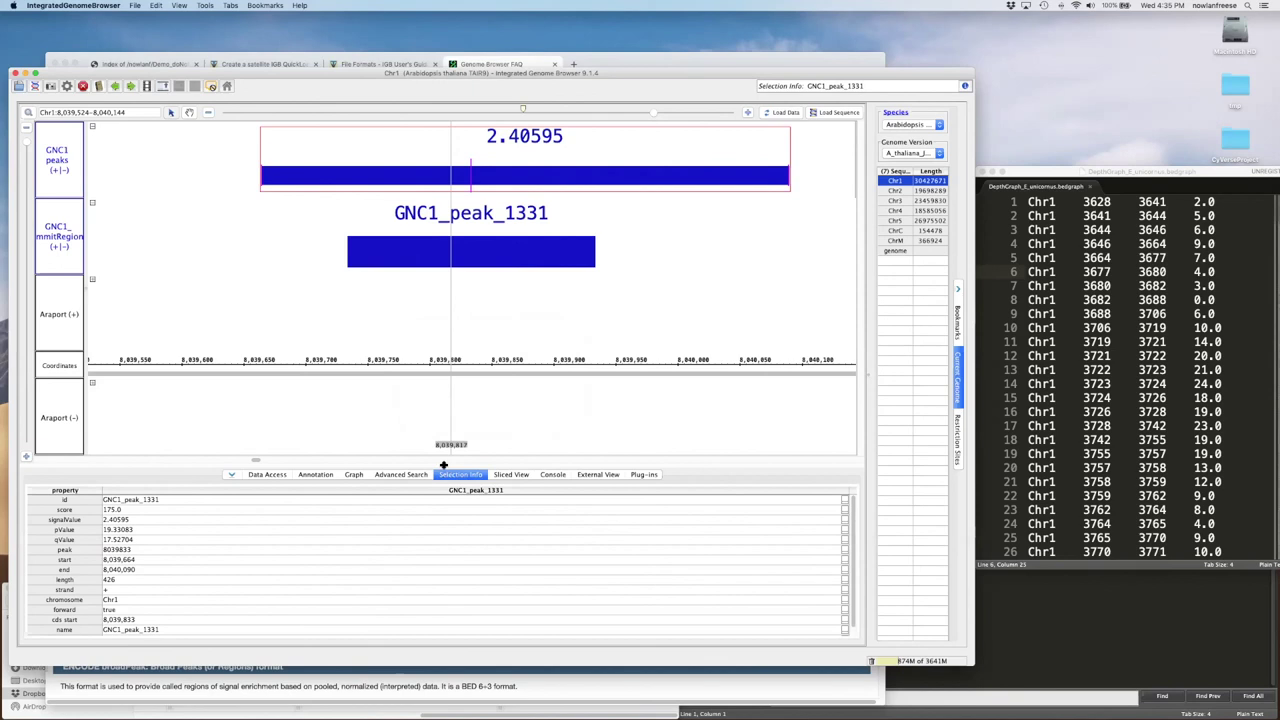
left_click_drag(443, 465, 443, 372)
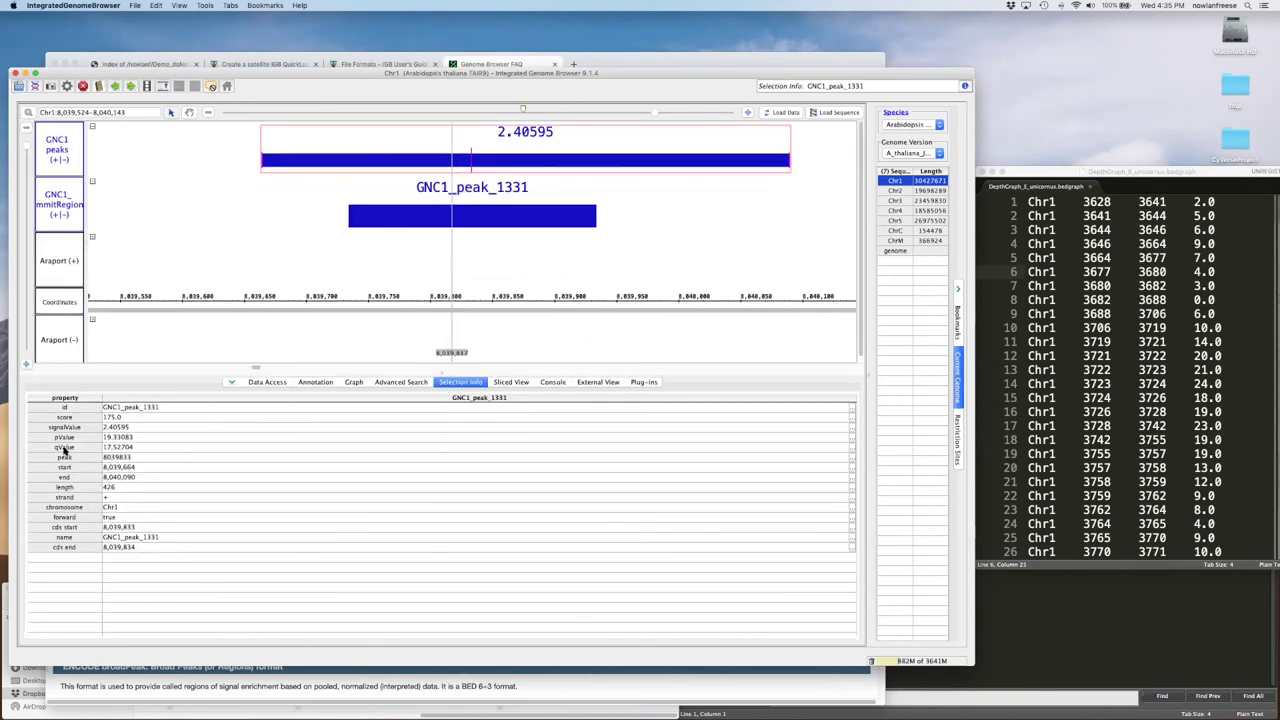
left_click(118, 440)
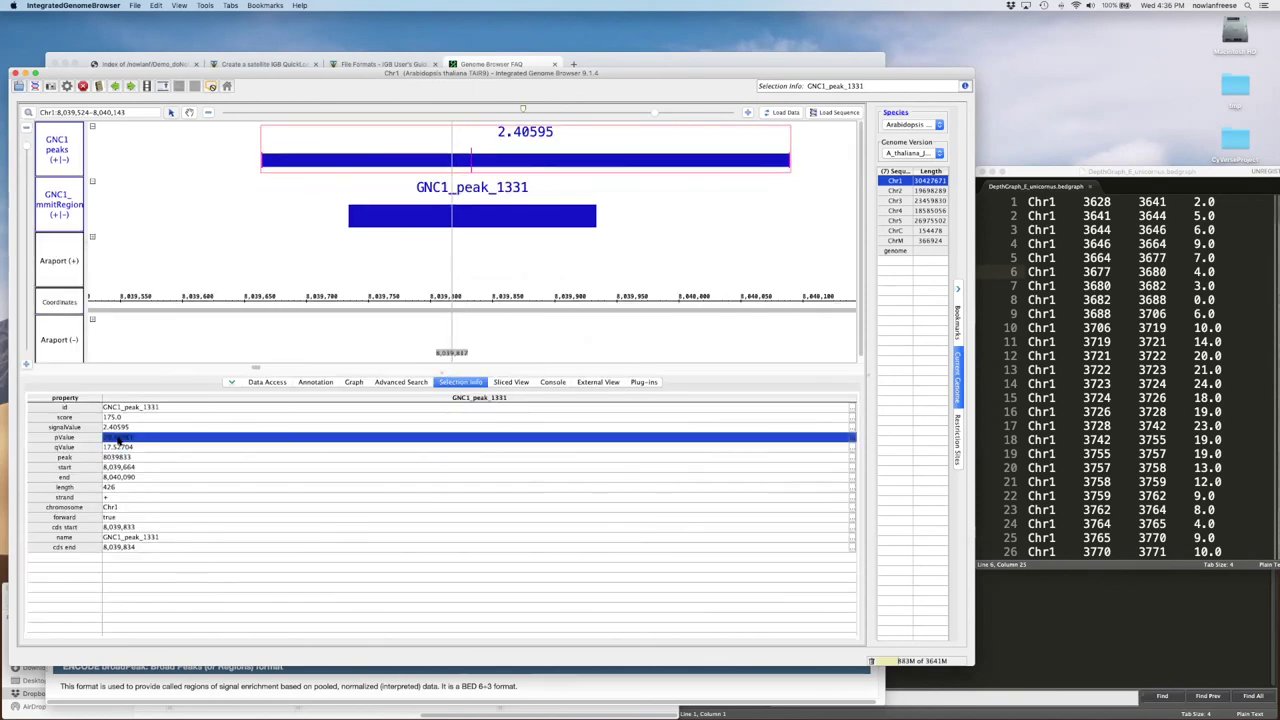
Set the label field of the GNC1 peaks track to pValue
left_click(353, 383)
left_click(70, 160)
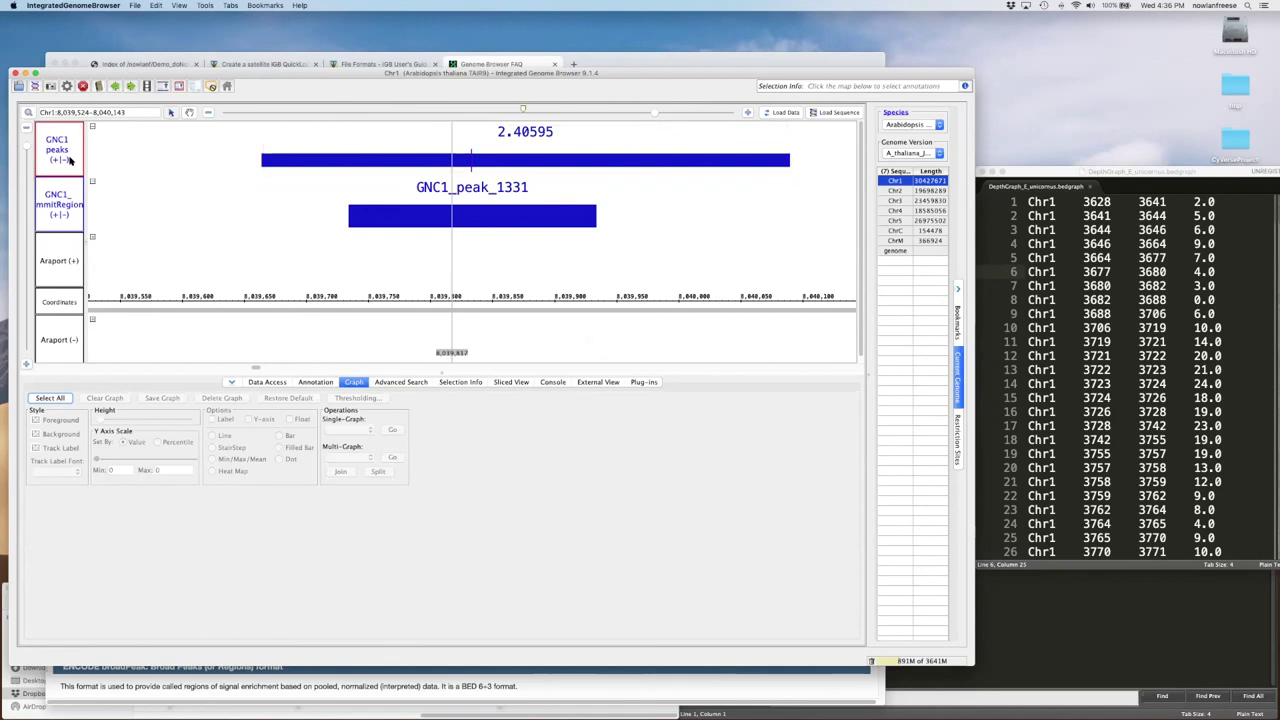
left_click(460, 150)
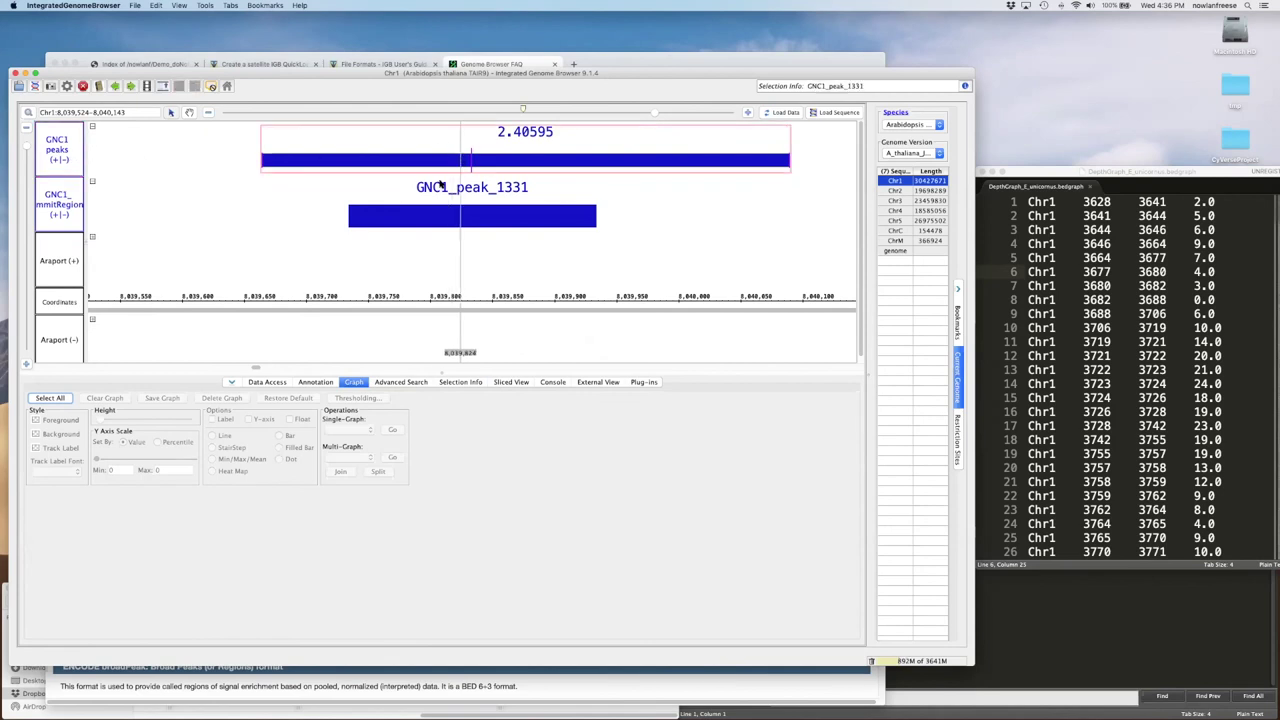
left_click(320, 384)
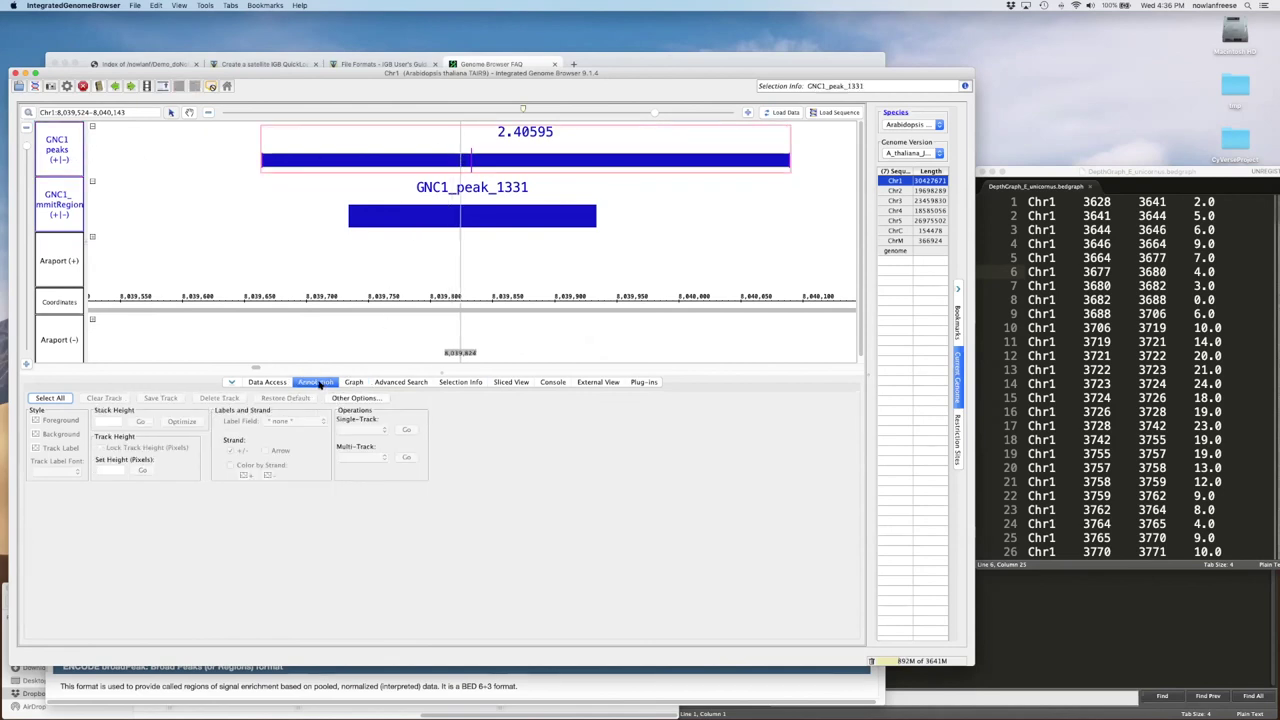
left_click(143, 152)
left_click(72, 150)
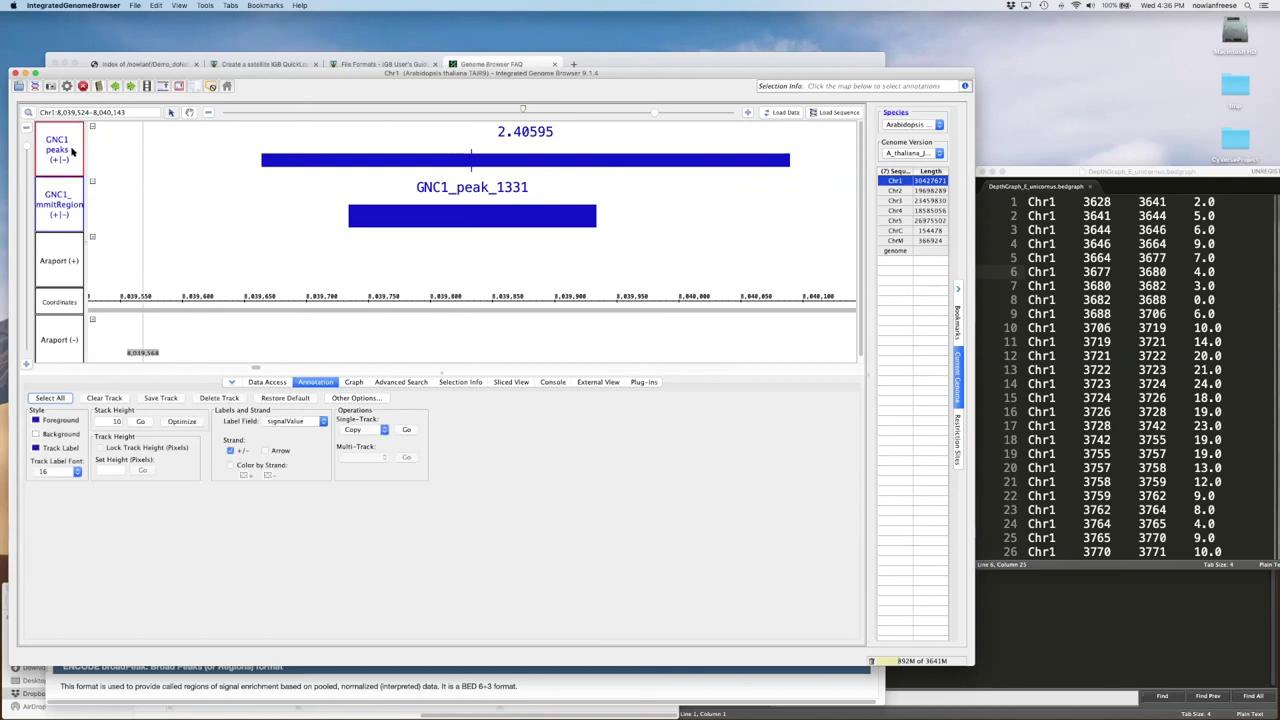
left_click(288, 422)
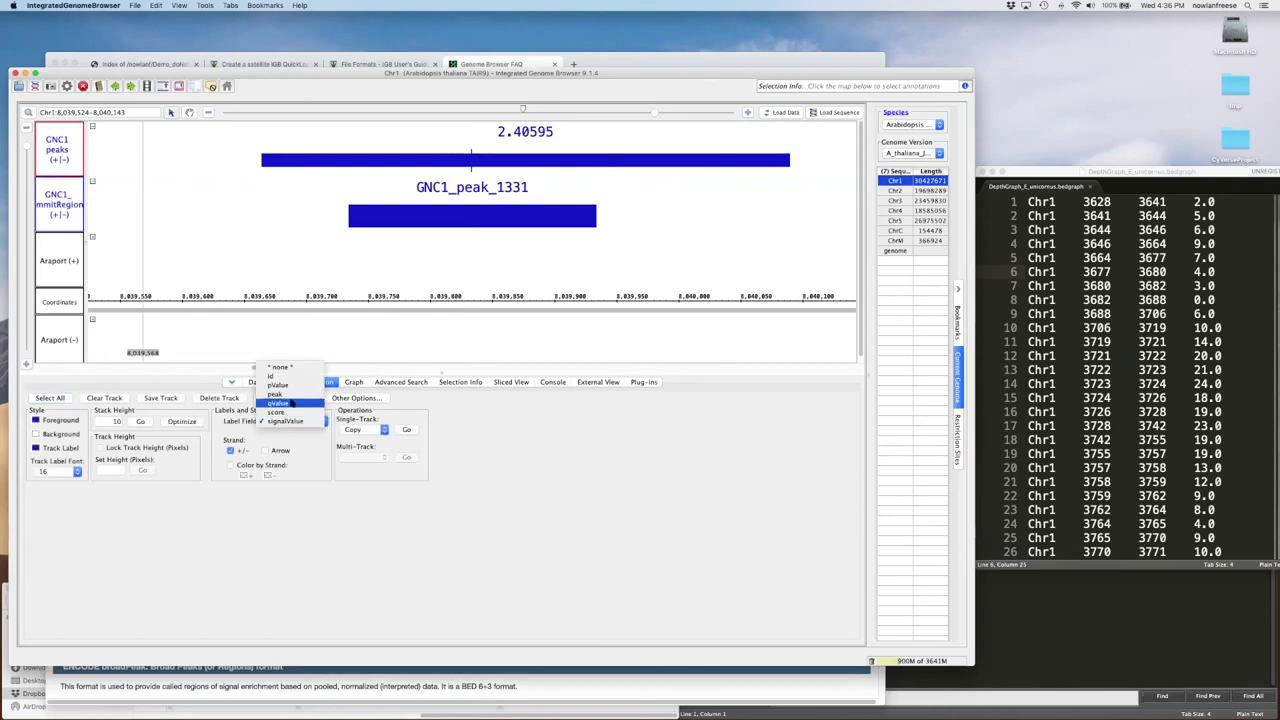
left_click(292, 386)
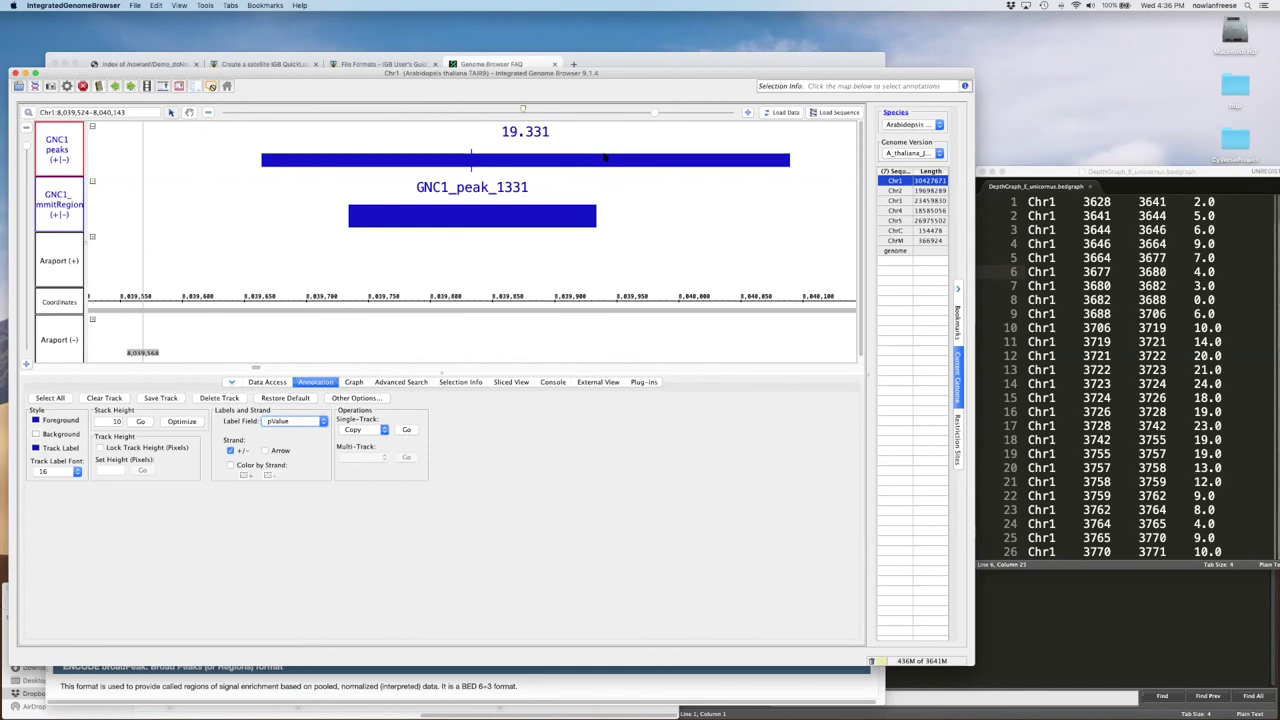
Delete the GNC1_SummitRegions track, then review the label field choices for GNC1 peaks and keep pValue
right_click(76, 200)
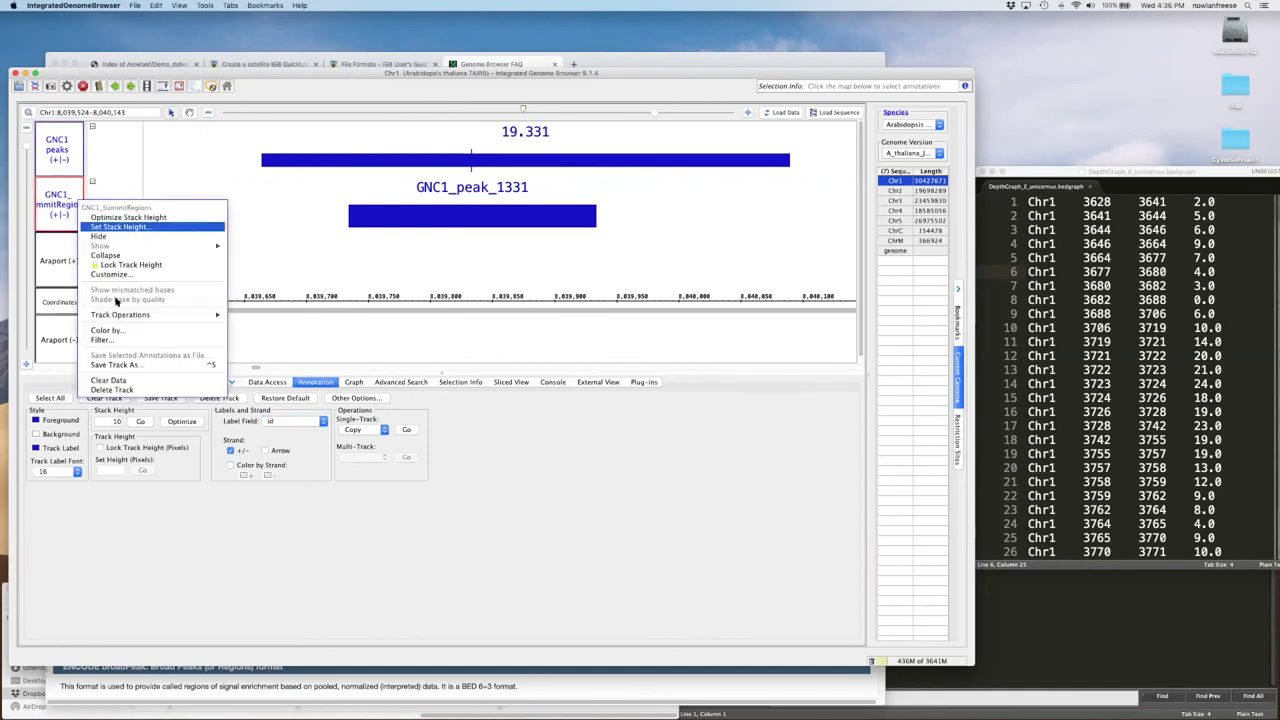
left_click(140, 390)
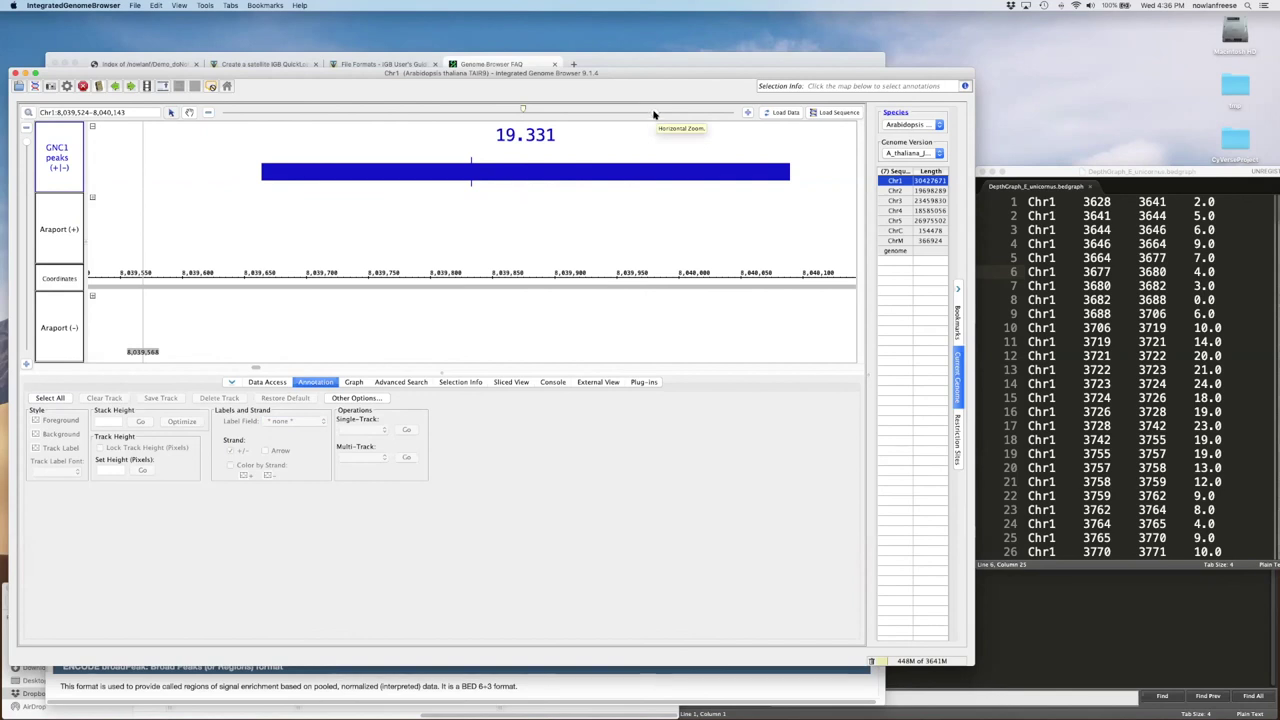
left_click(69, 167)
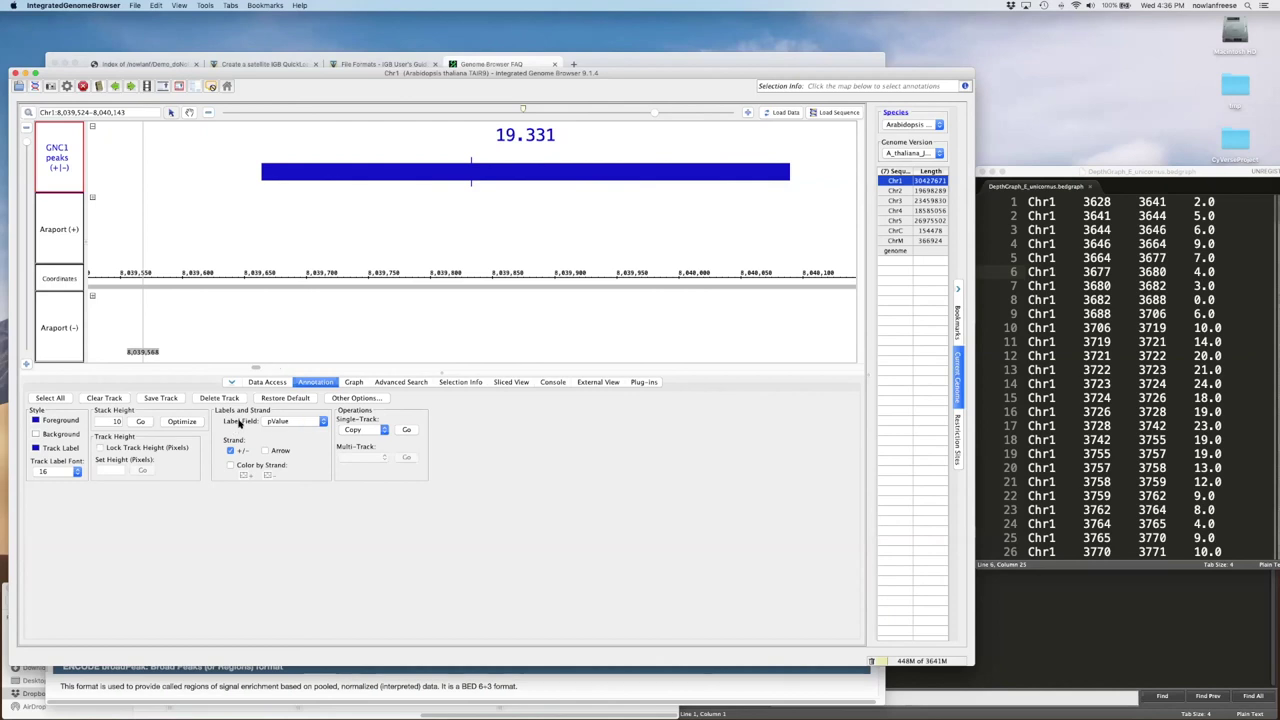
left_click(280, 423)
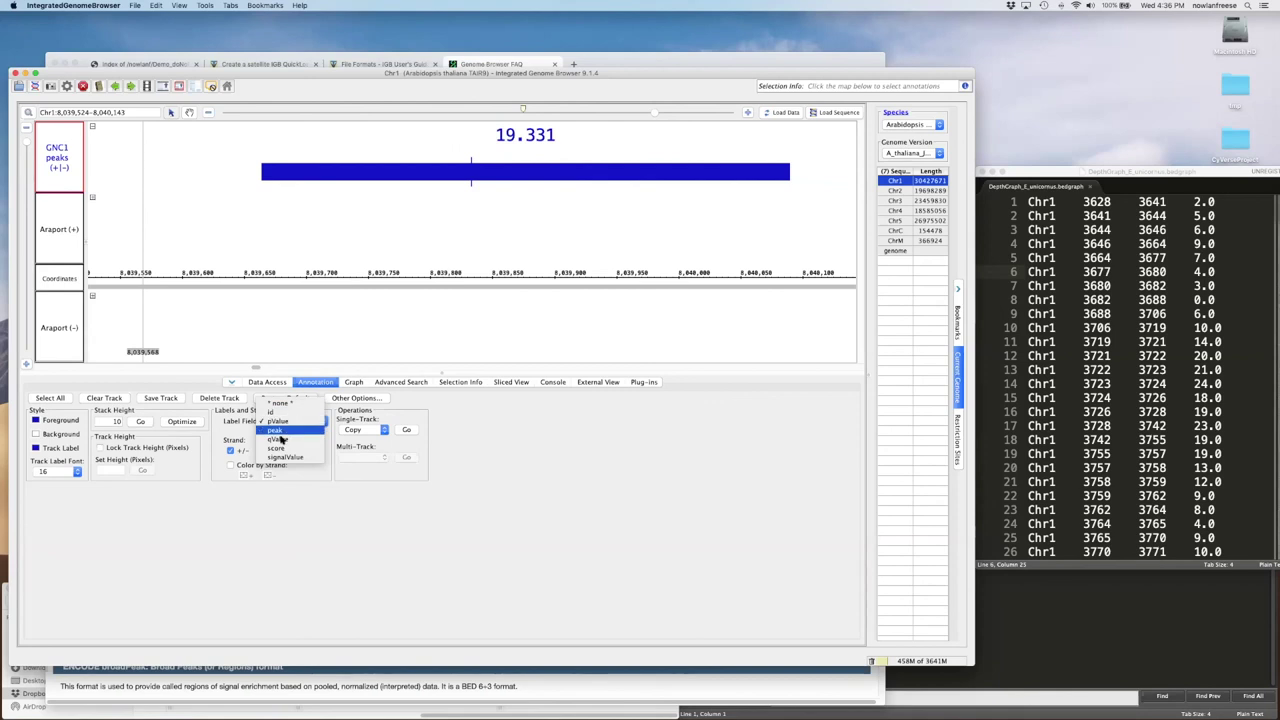
left_click(281, 422)
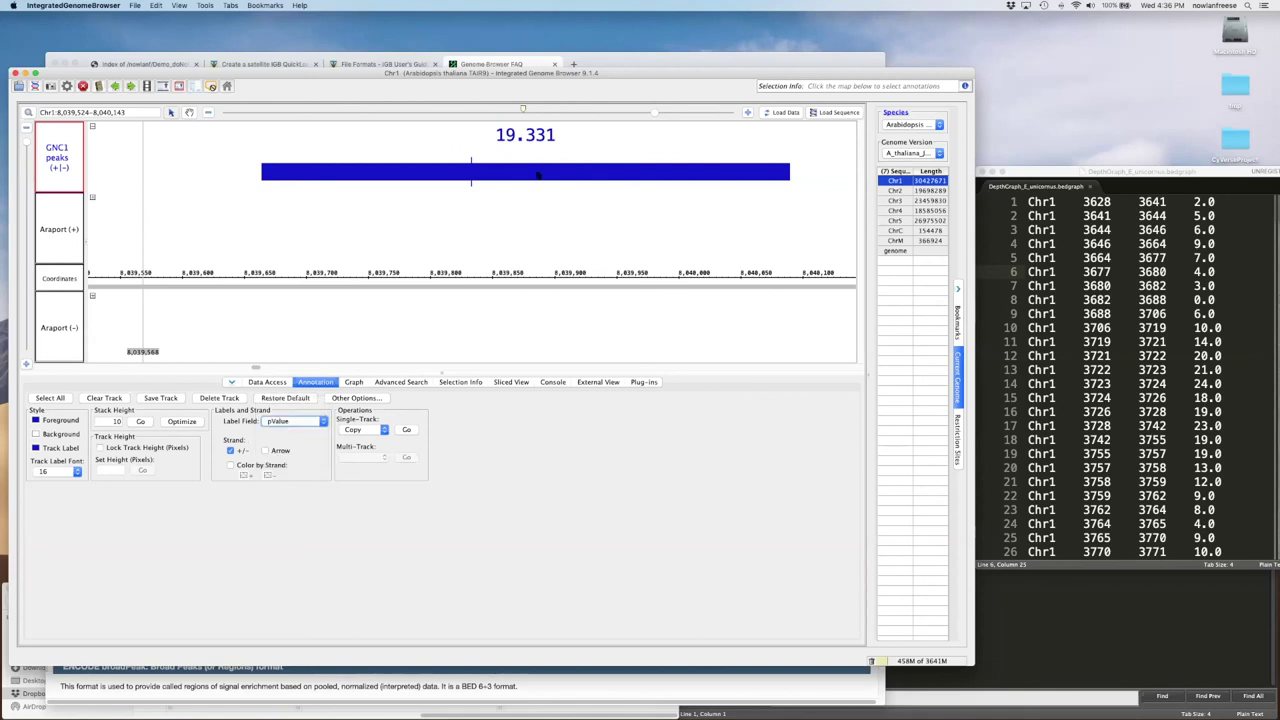
Load the GNC1 peaks data for a wider Chr1 region, about 8,021,663 to 8,273,554
left_click_drag(652, 113, 576, 113)
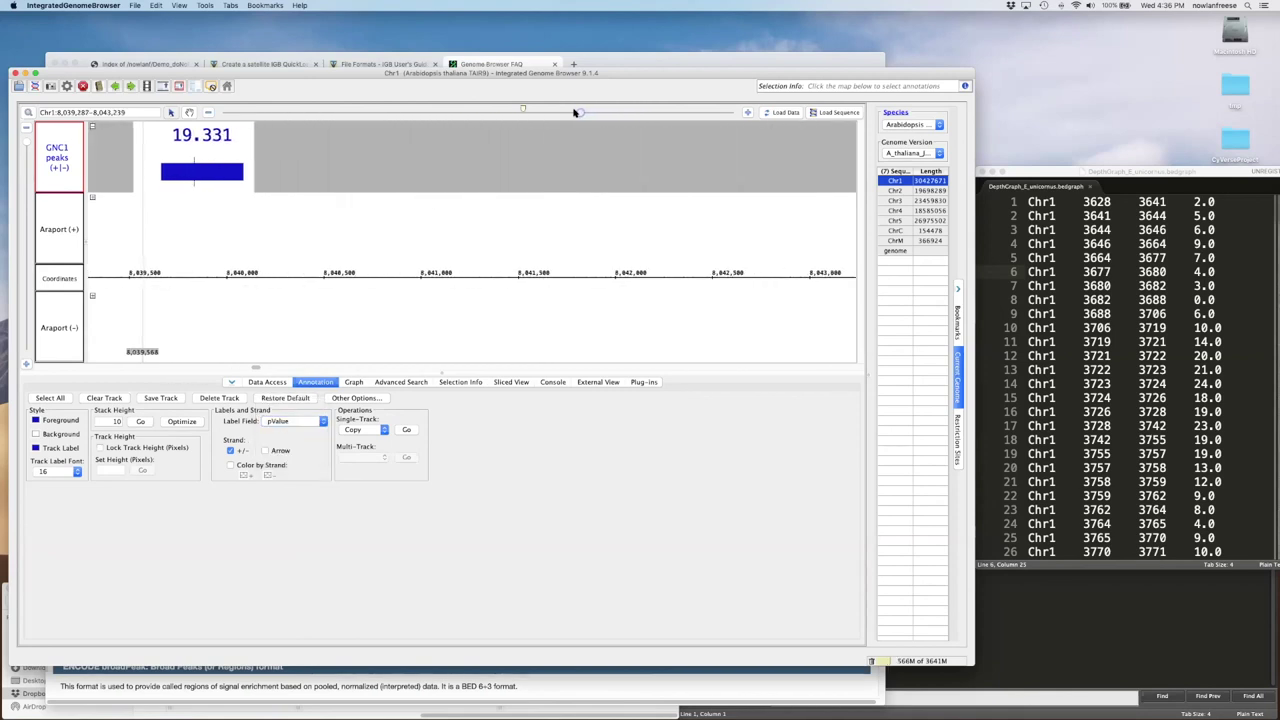
left_click(782, 112)
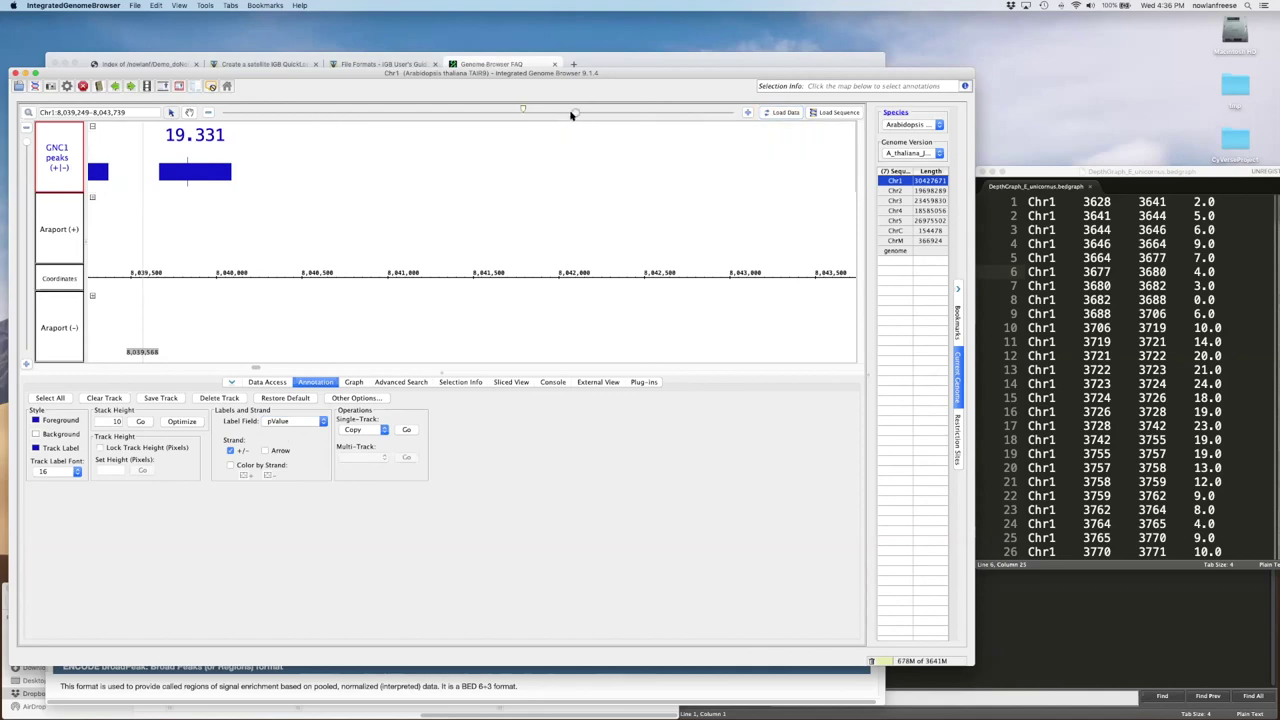
left_click_drag(576, 113, 414, 113)
left_click(785, 113)
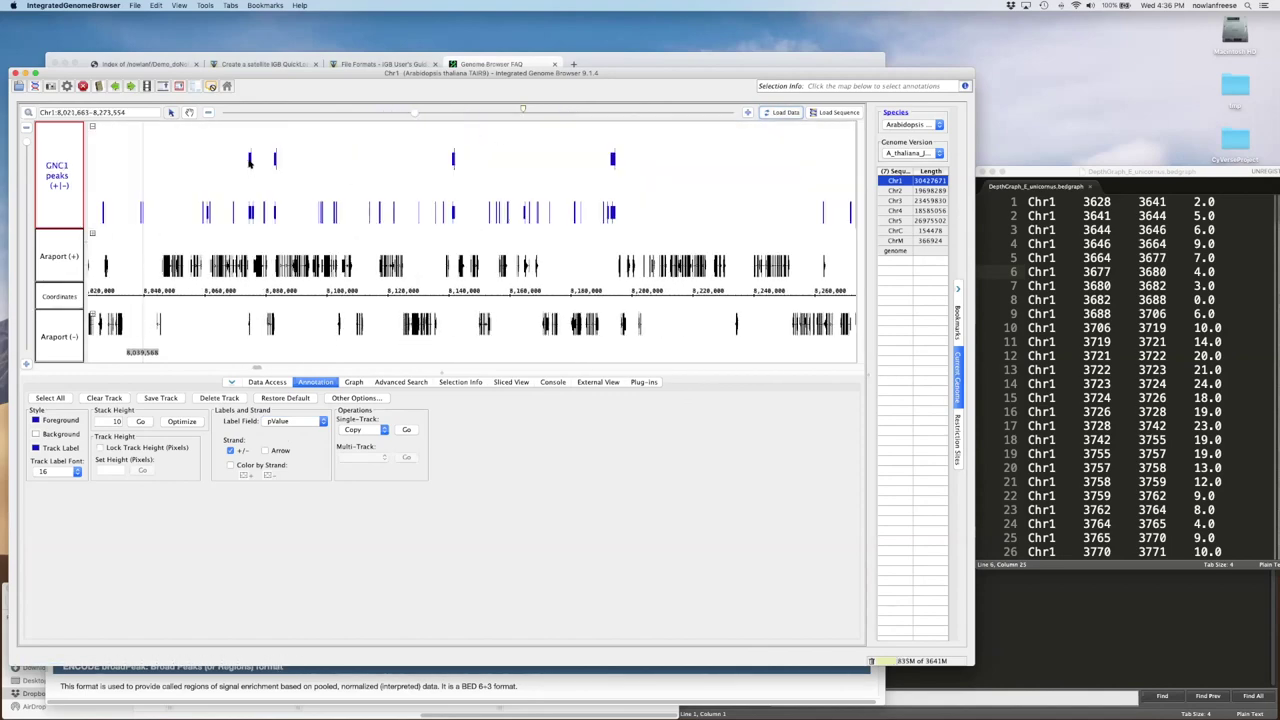
Zoom in on the stacked peaks at GNC1_peak_1336b with some flanking sequence, then select the GNC1 peaks track
double_click(250, 160)
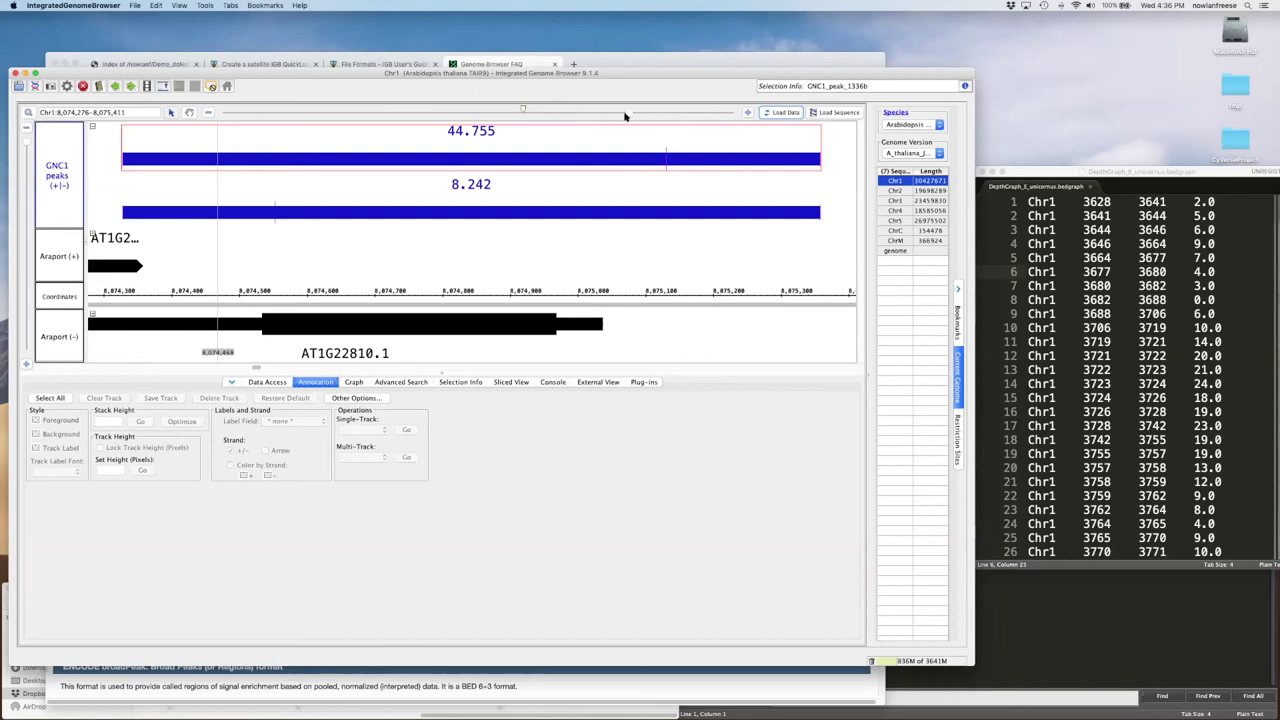
left_click_drag(629, 113, 611, 113)
left_click(62, 189)
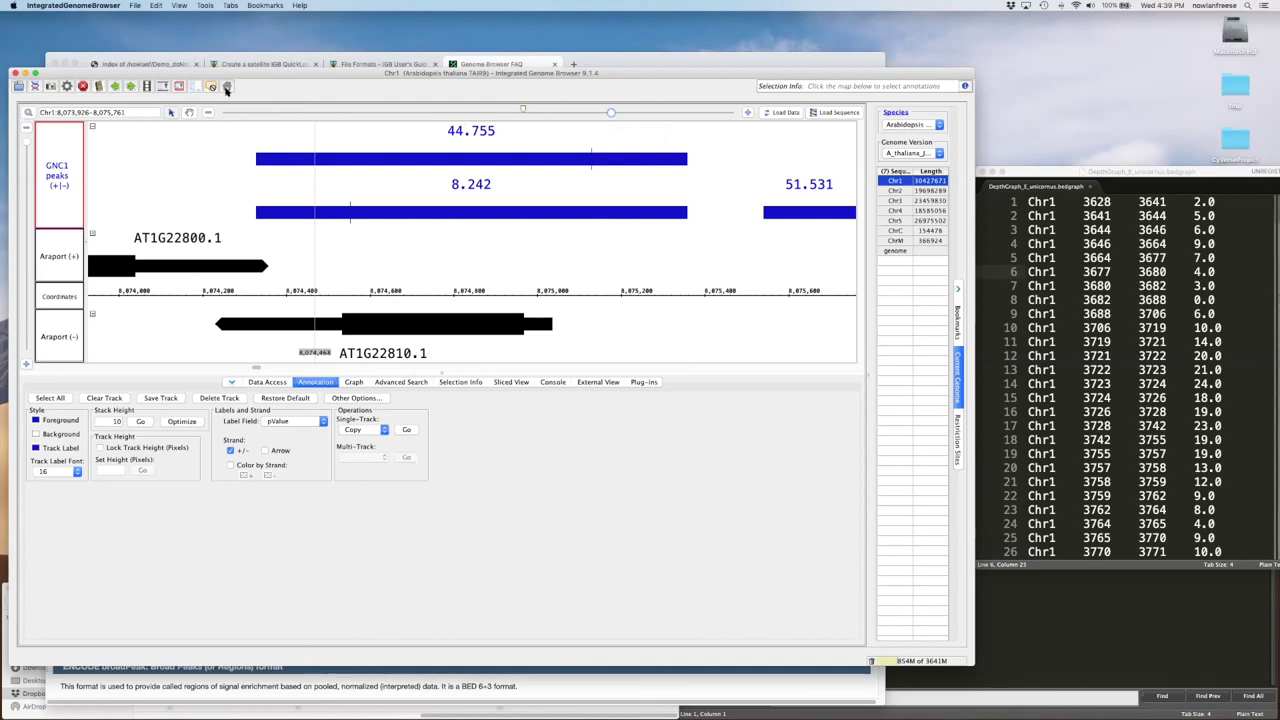
Zoom out to the full length of Chr1 and show the available data sources with the MACS2 peaks folder collapsed
left_click(266, 113)
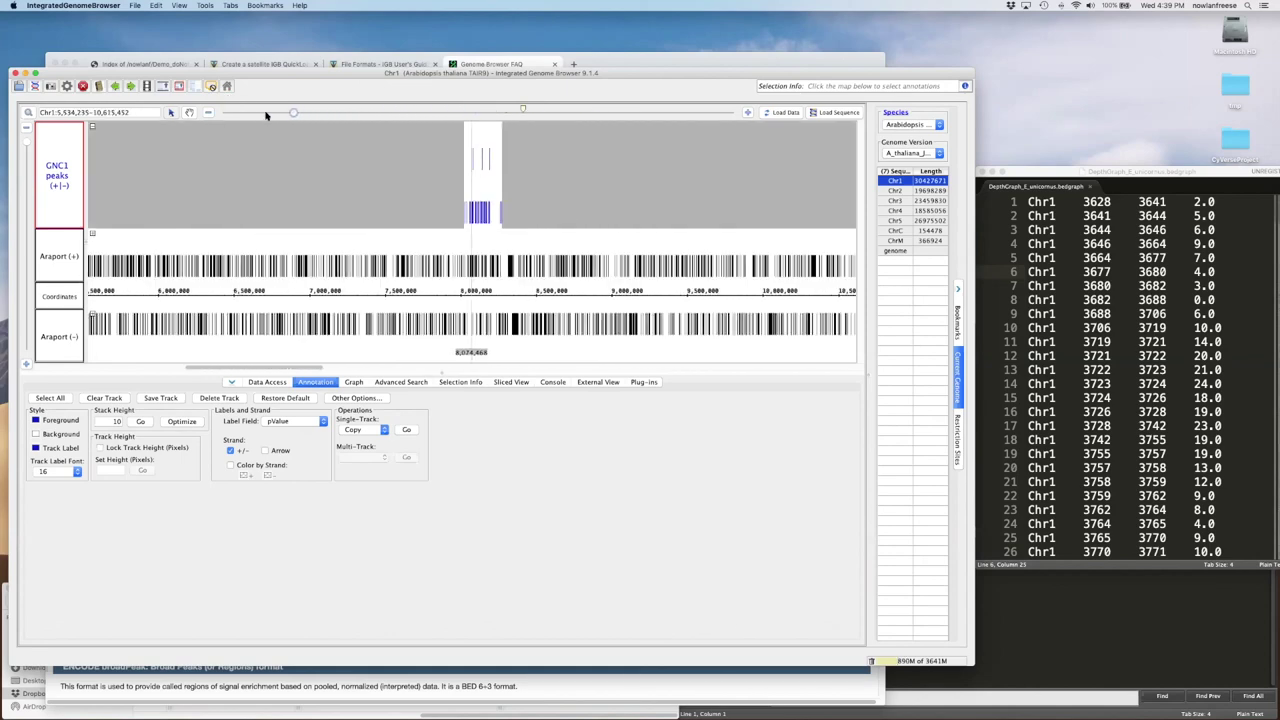
left_click(267, 383)
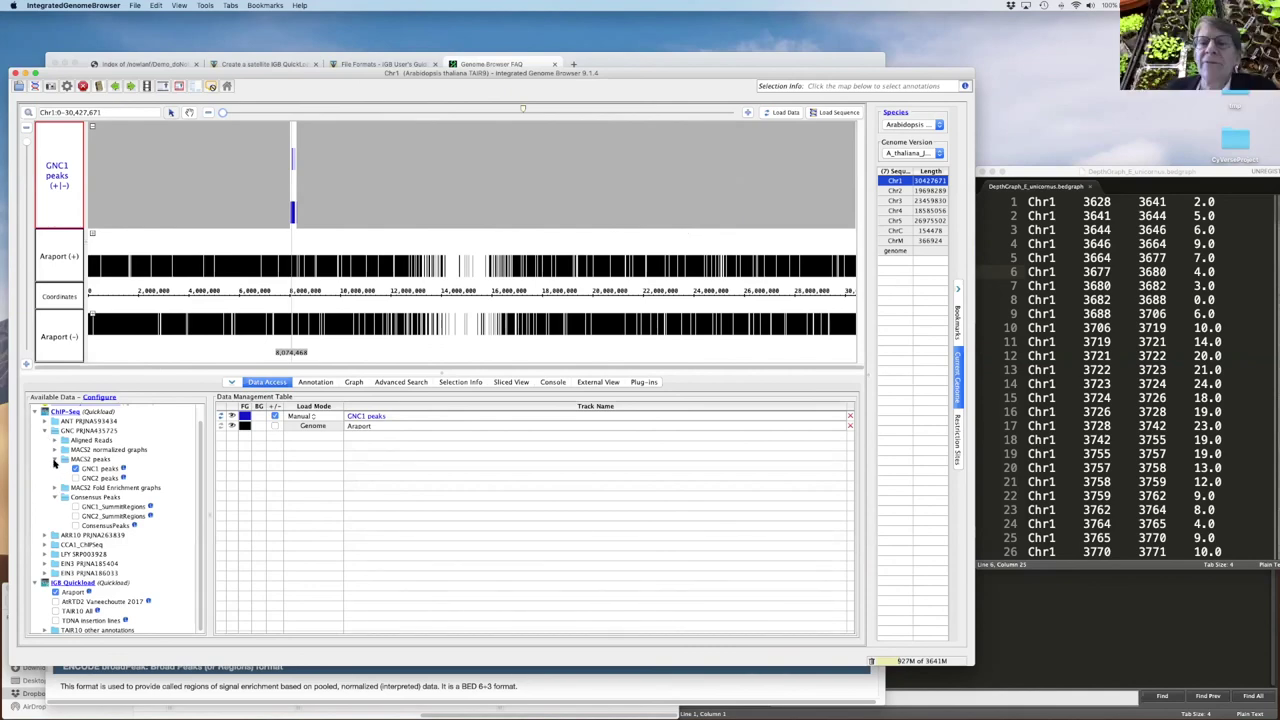
left_click(55, 460)
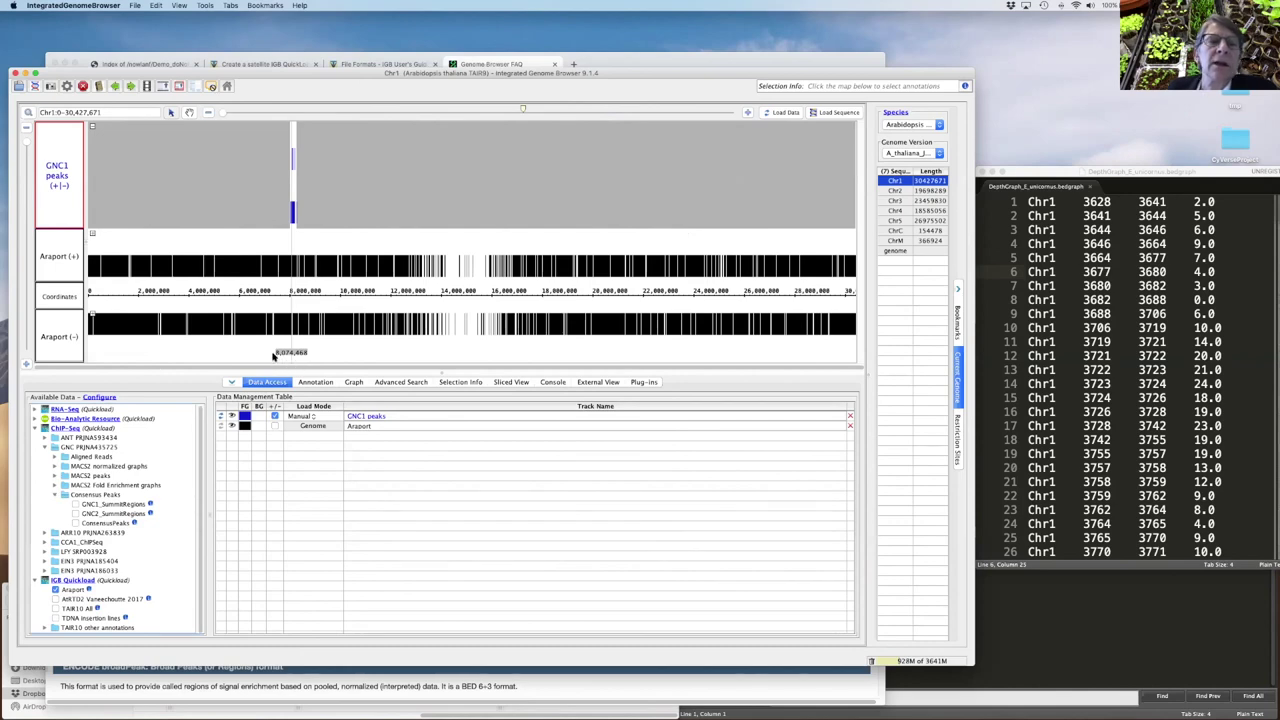
Zoom in on GNC1_peak_1339b within the loaded Chr1 region, then widen the view to include the neighbouring genes
left_click_drag(276, 296, 309, 296)
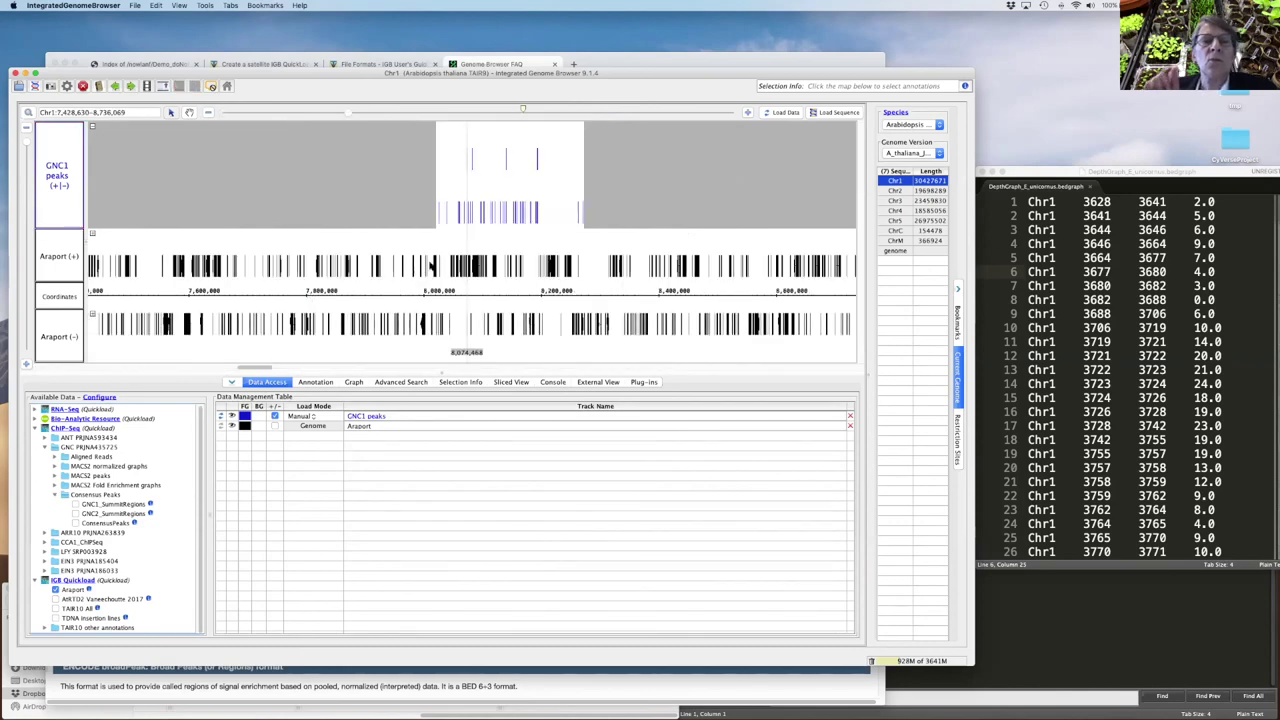
left_click_drag(460, 290, 538, 290)
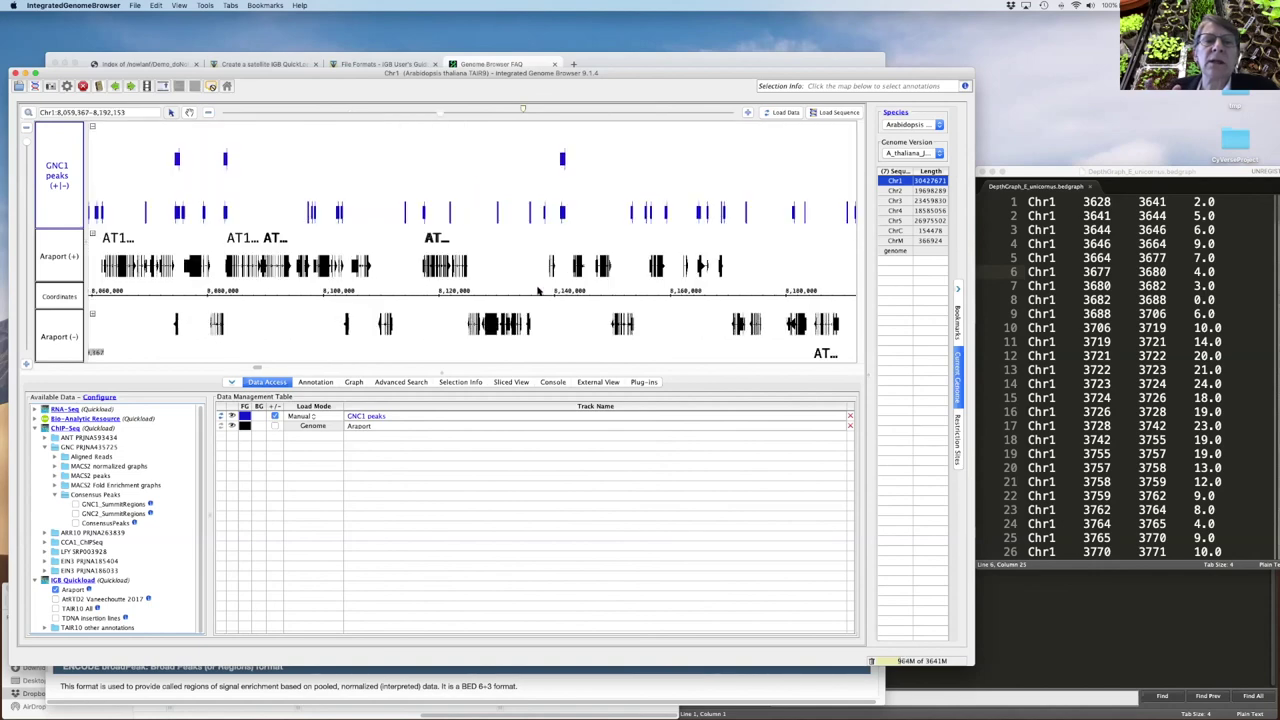
double_click(225, 160)
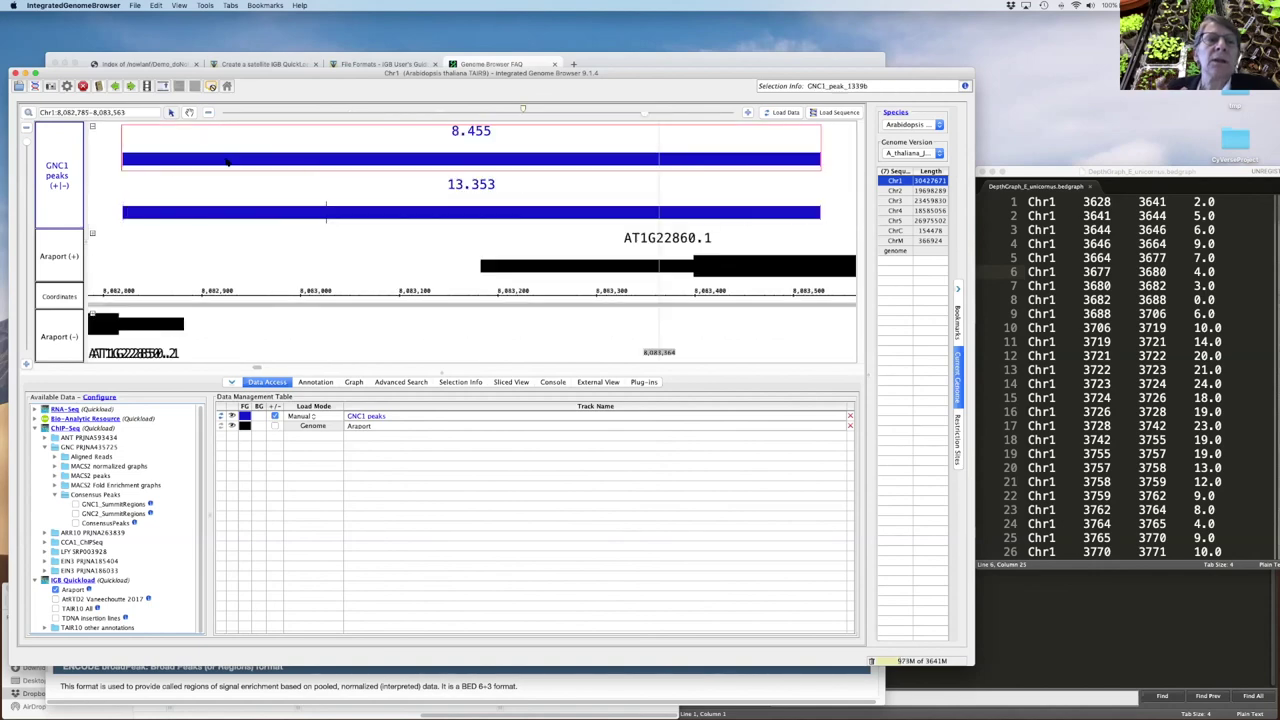
left_click_drag(644, 113, 538, 112)
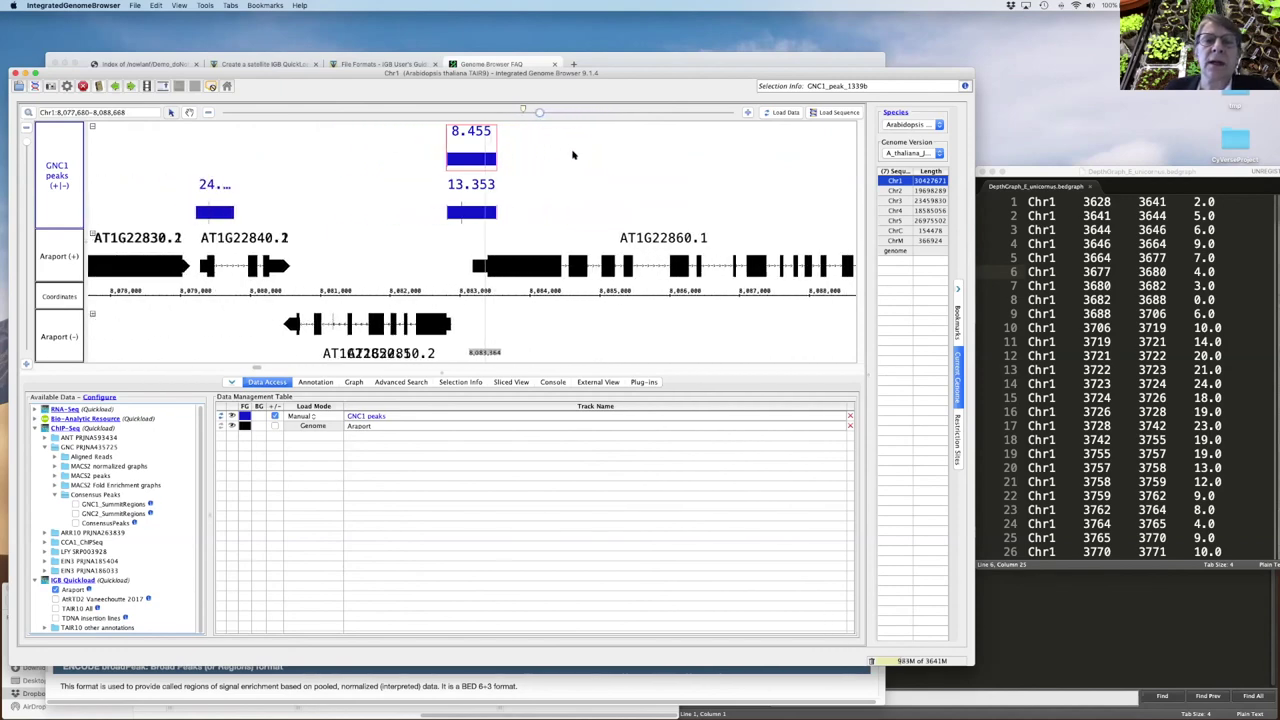
Show the MACS2 peaks datasets with IGB Quickload collapsed, then zoom in and select GNC1_peak_1339a below GNC1_peak_1339b
left_click(36, 581)
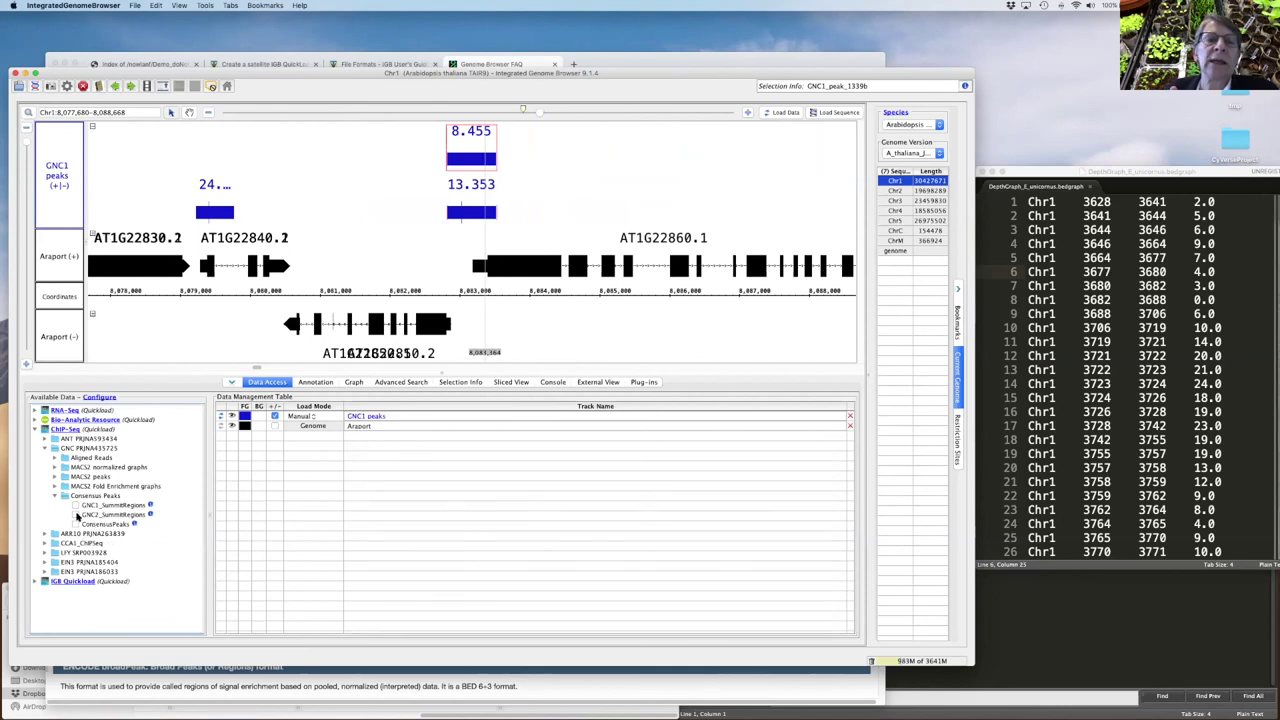
left_click(54, 477)
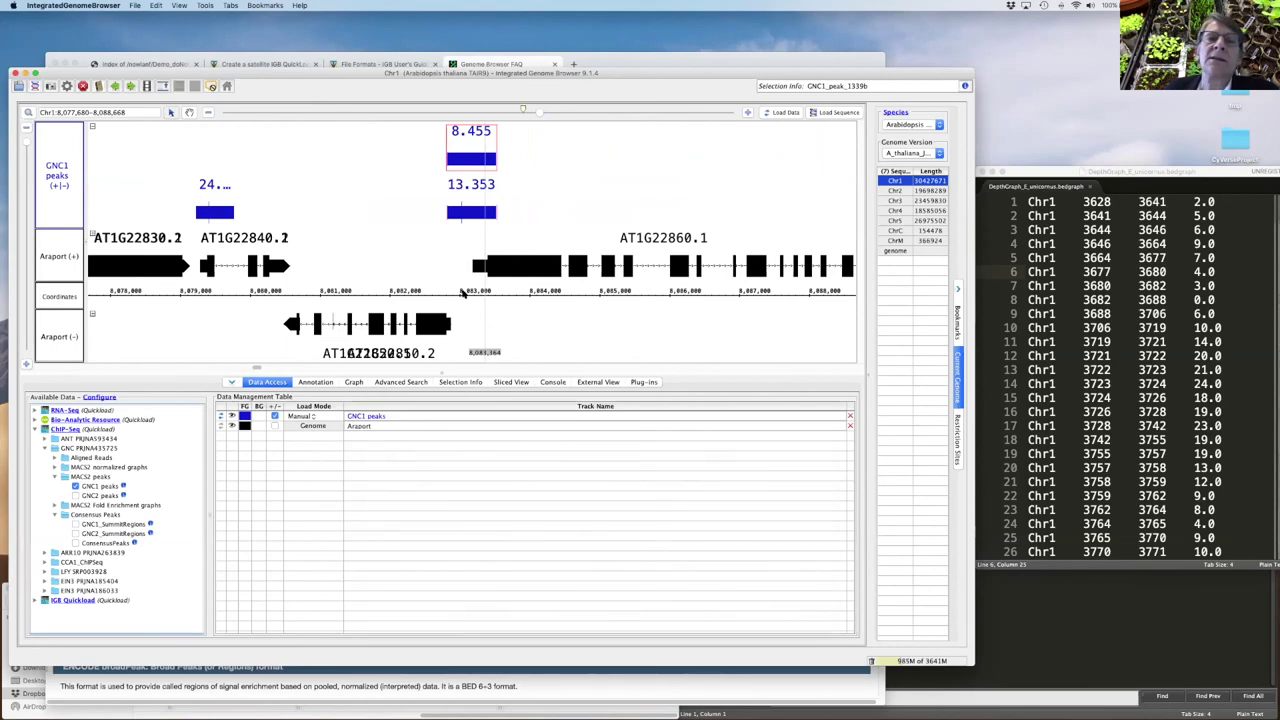
left_click_drag(540, 112, 632, 104)
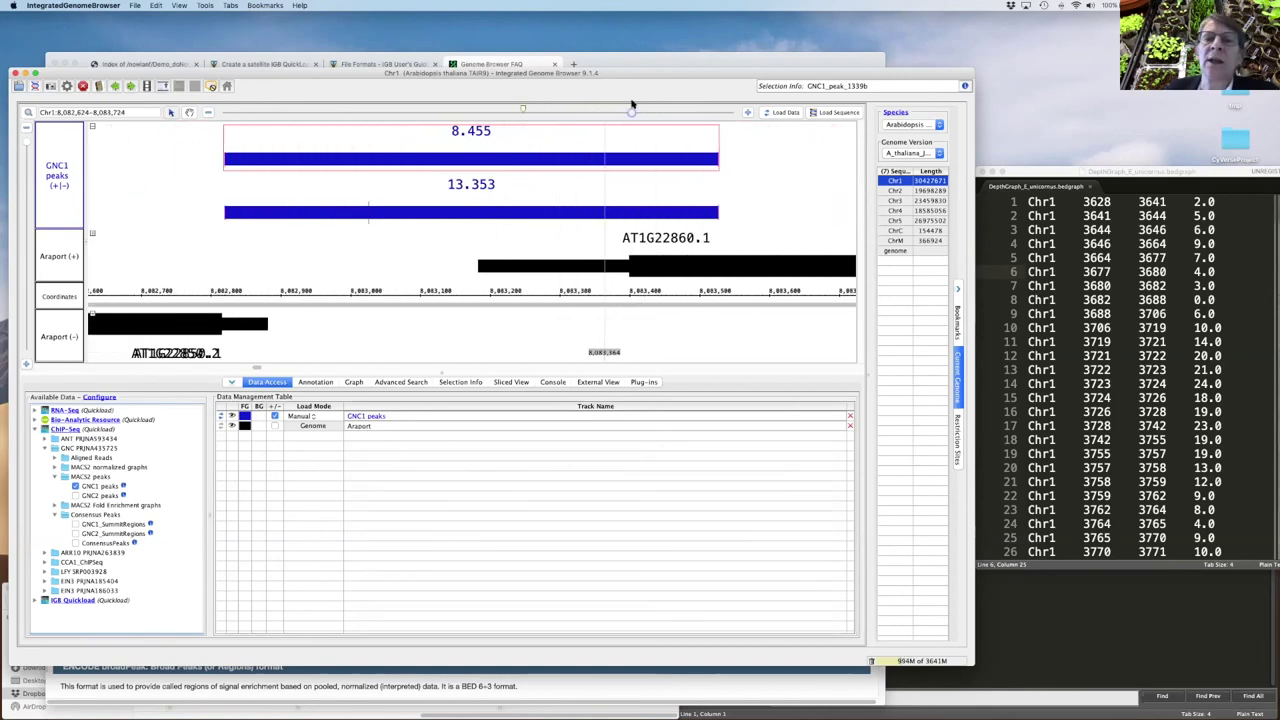
left_click(486, 214)
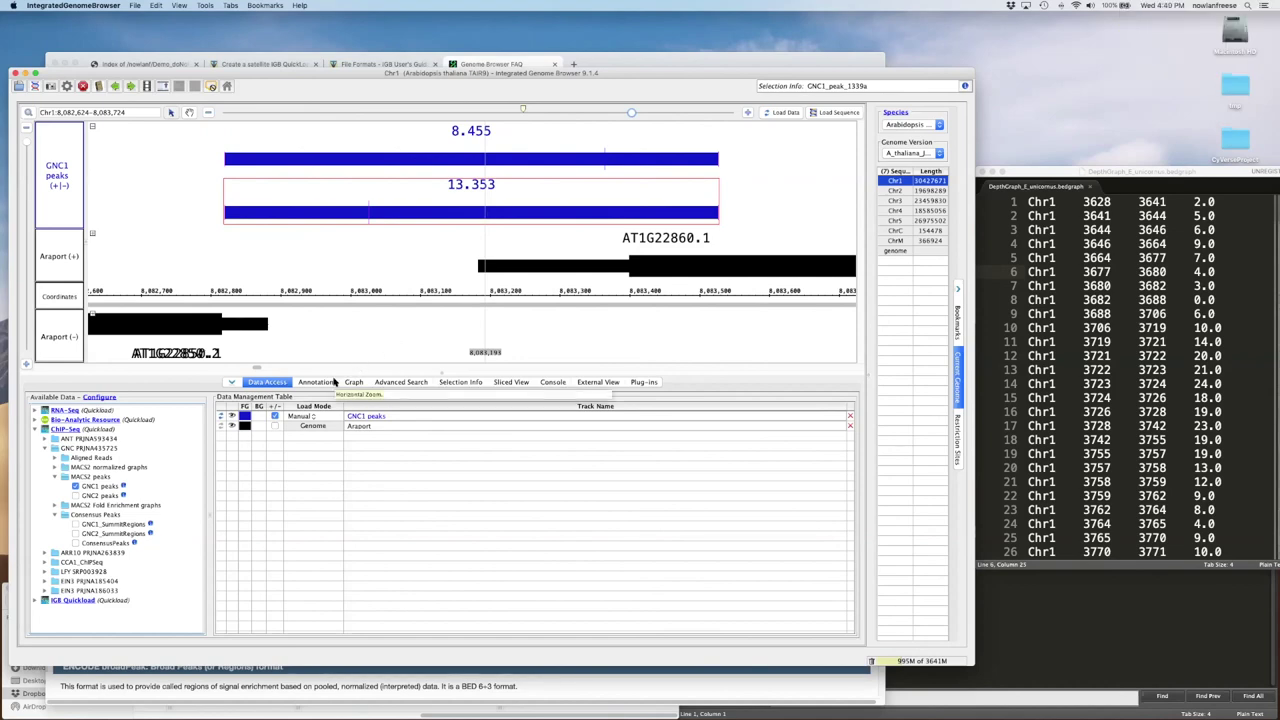
Compare the selection properties of GNC1_peak_1339b and GNC1_peak_1339a individually, then side by side
left_click(458, 382)
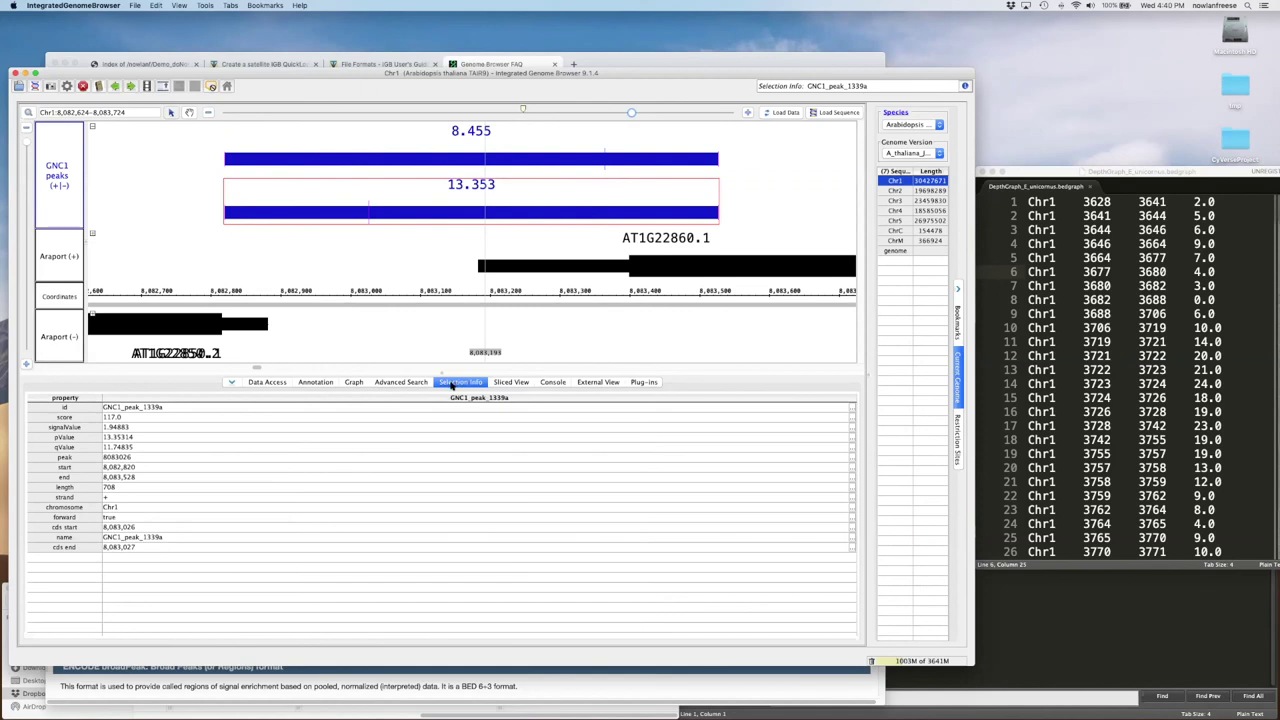
left_click(463, 160)
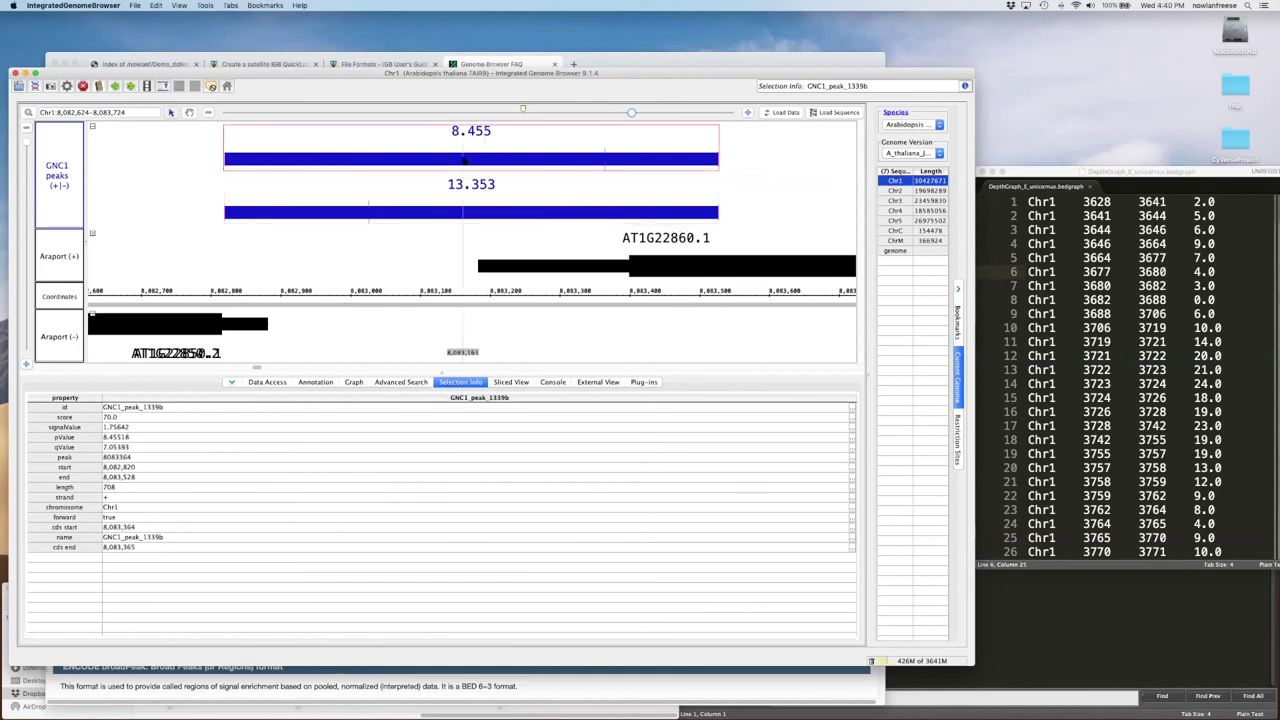
left_click(455, 214)
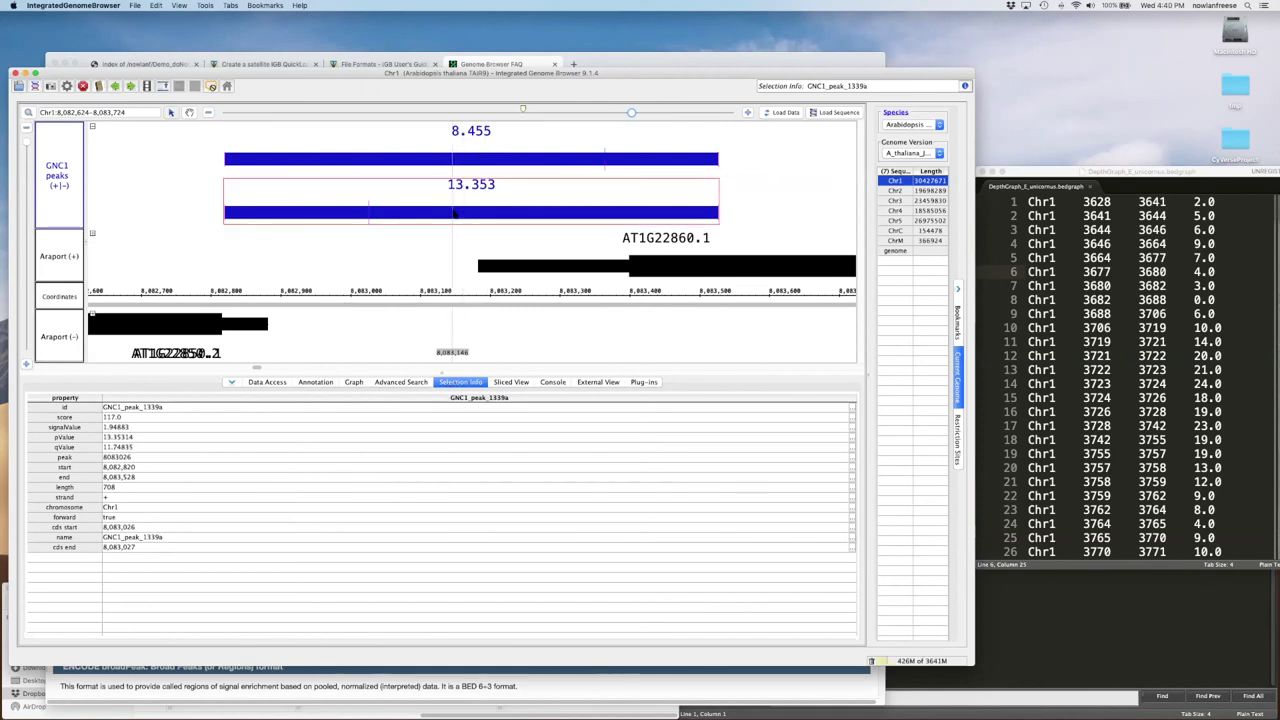
left_click(447, 160)
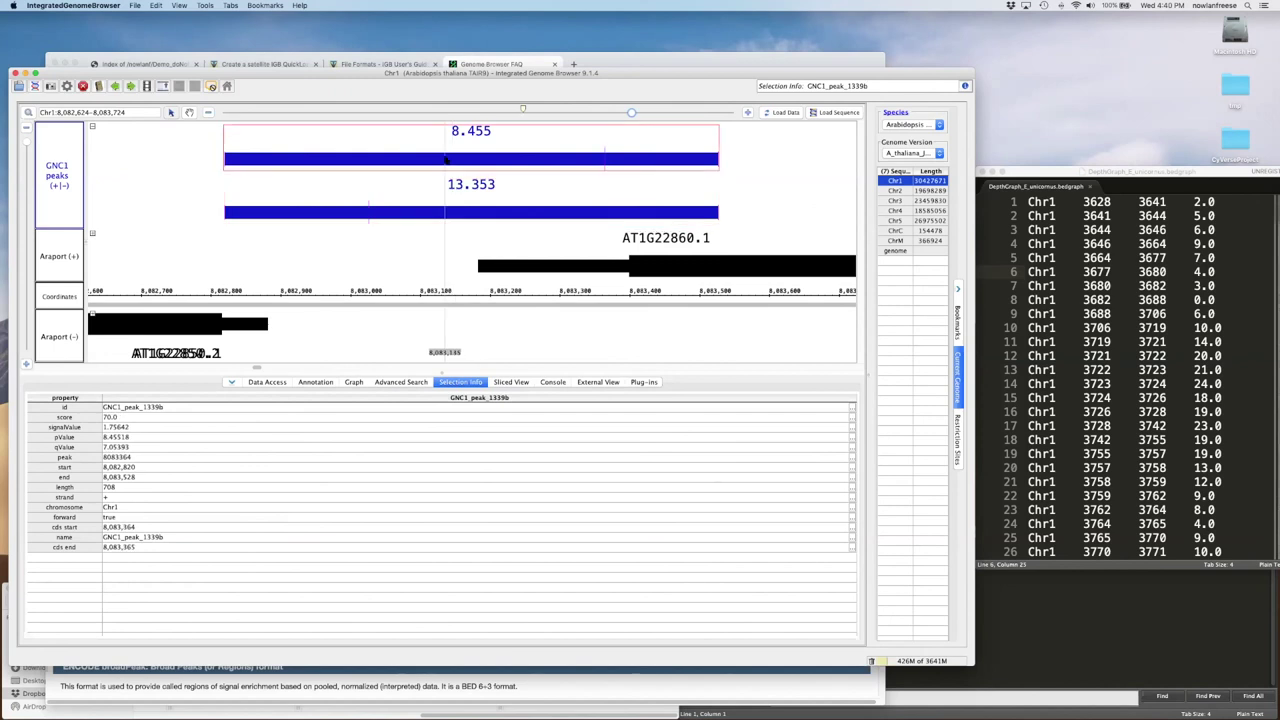
left_click(438, 214, "shift")
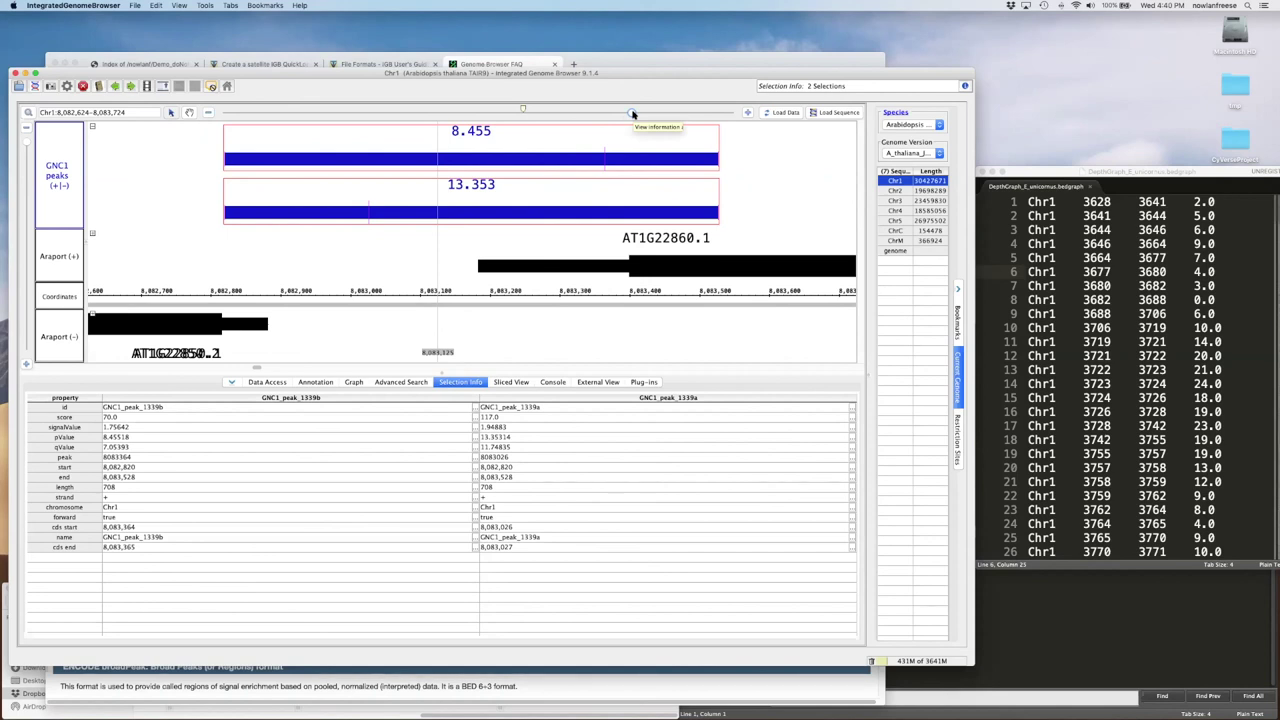
Widen the view around the two peaks, then return to the species start screen and reopen the A. thaliana genome
left_click(270, 383)
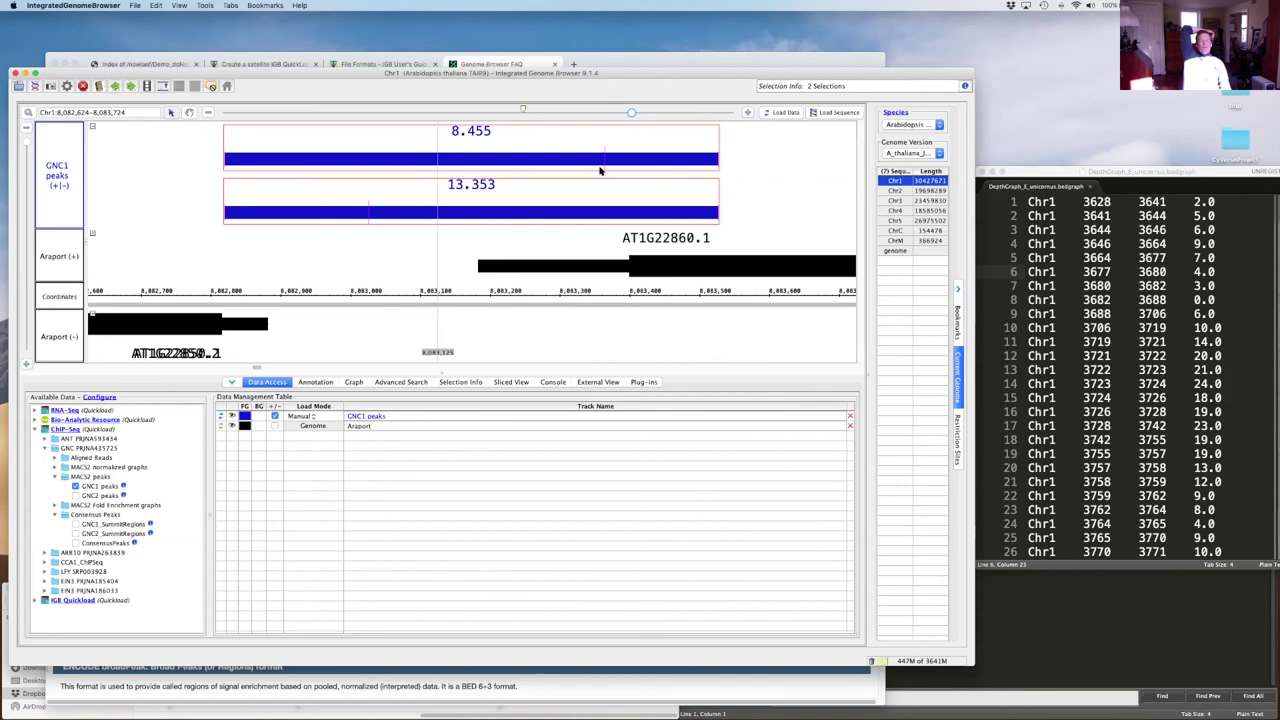
left_click_drag(631, 113, 556, 118)
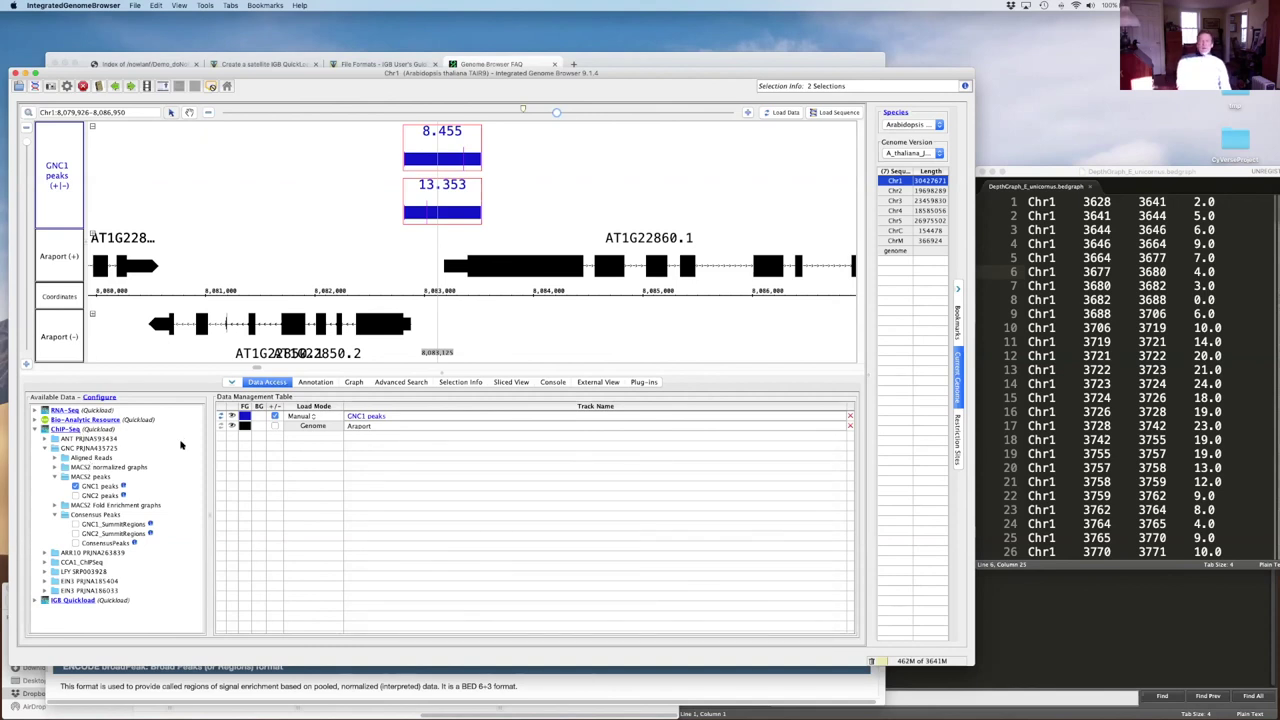
left_click(227, 87)
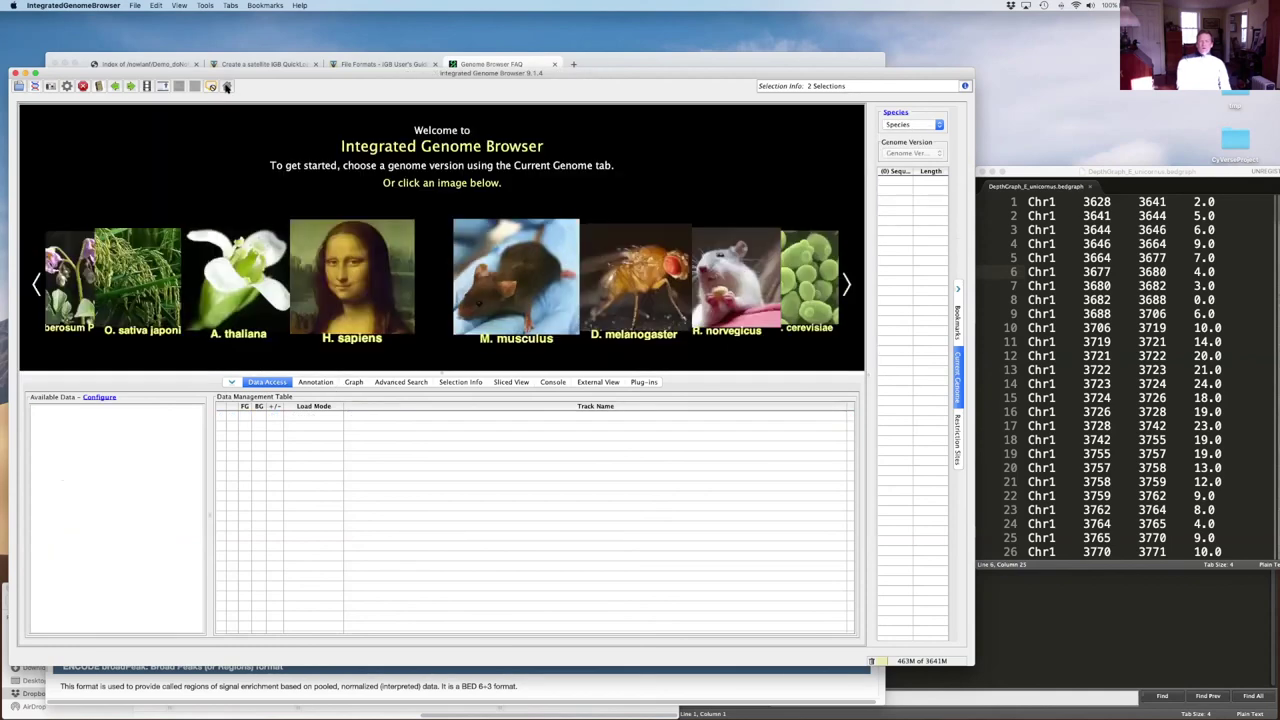
left_click(240, 284)
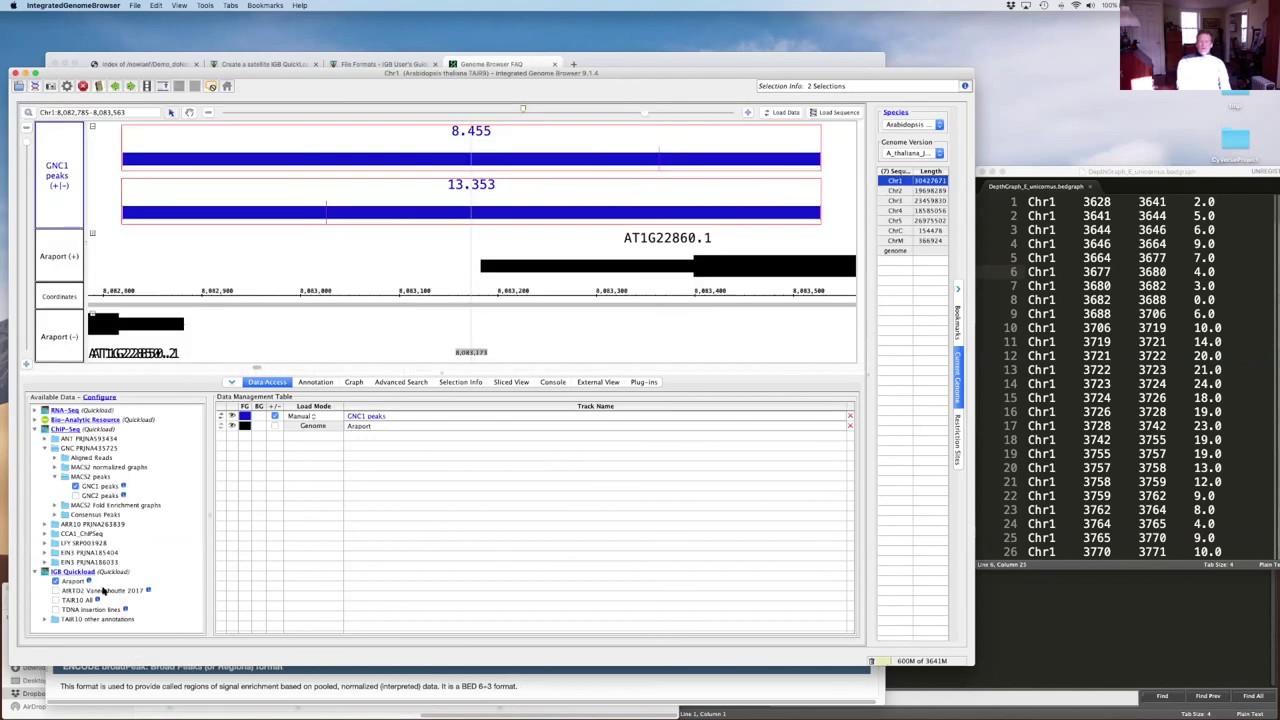
Collapse the ChIP-Seq and IGB Quickload sources and expand RNA-Seq down to the Graph - Scaled datasets of Auxin arf19
left_click(35, 429)
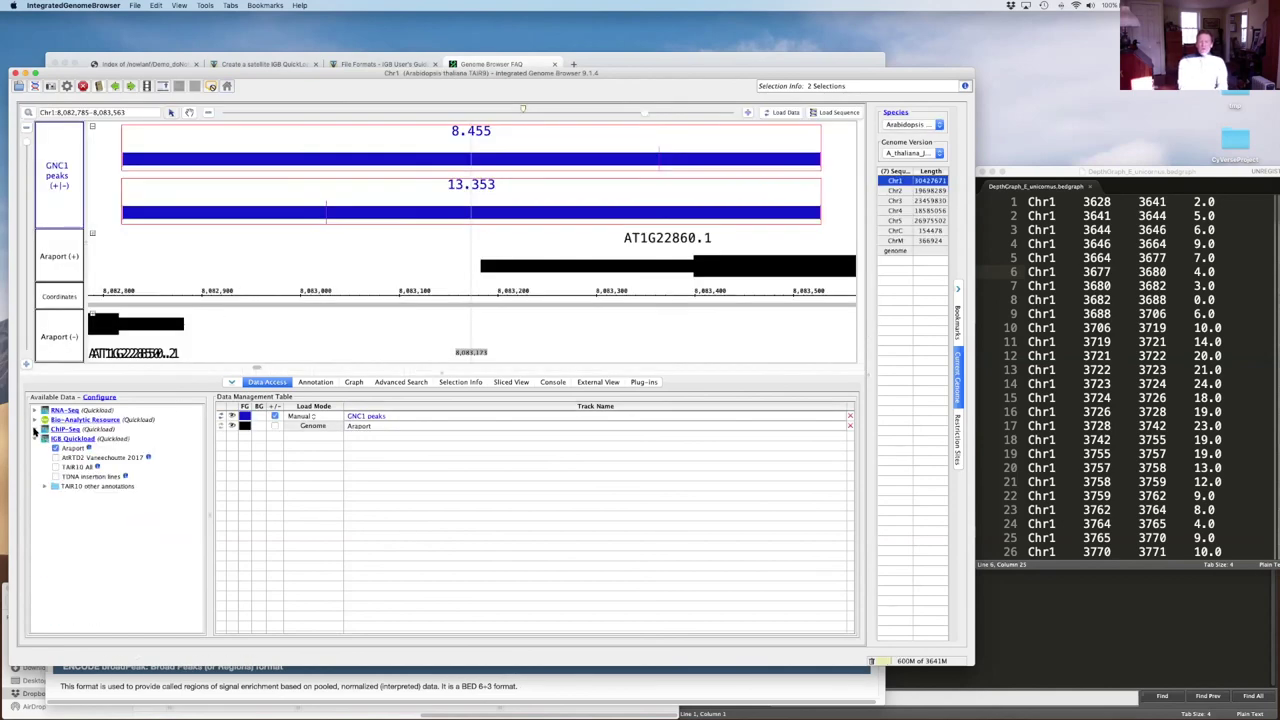
left_click(44, 487)
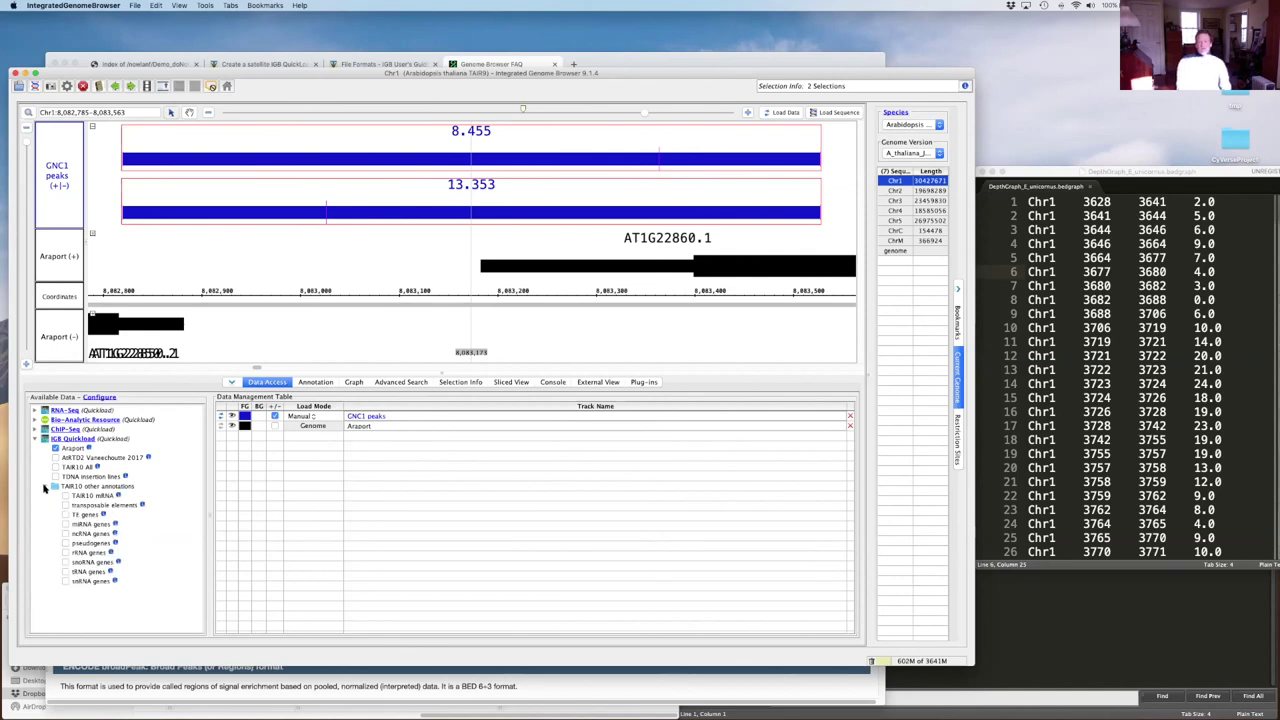
left_click(44, 487)
left_click(35, 439)
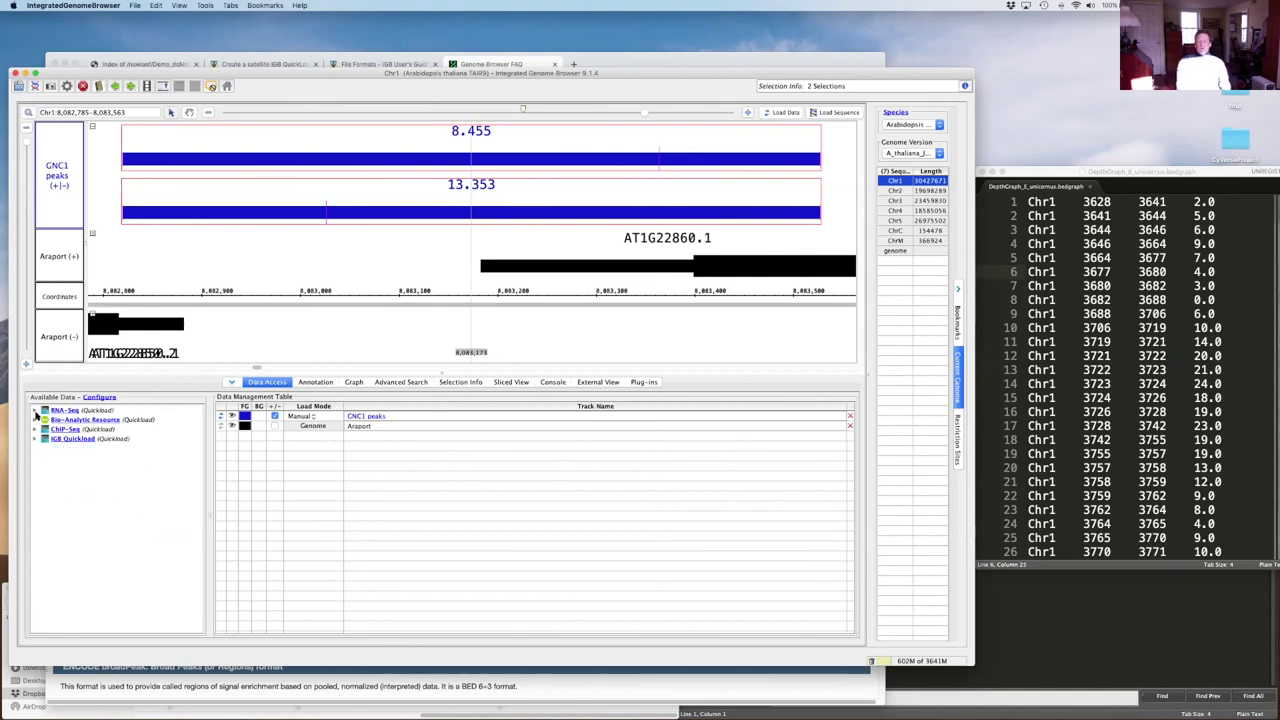
left_click(35, 410)
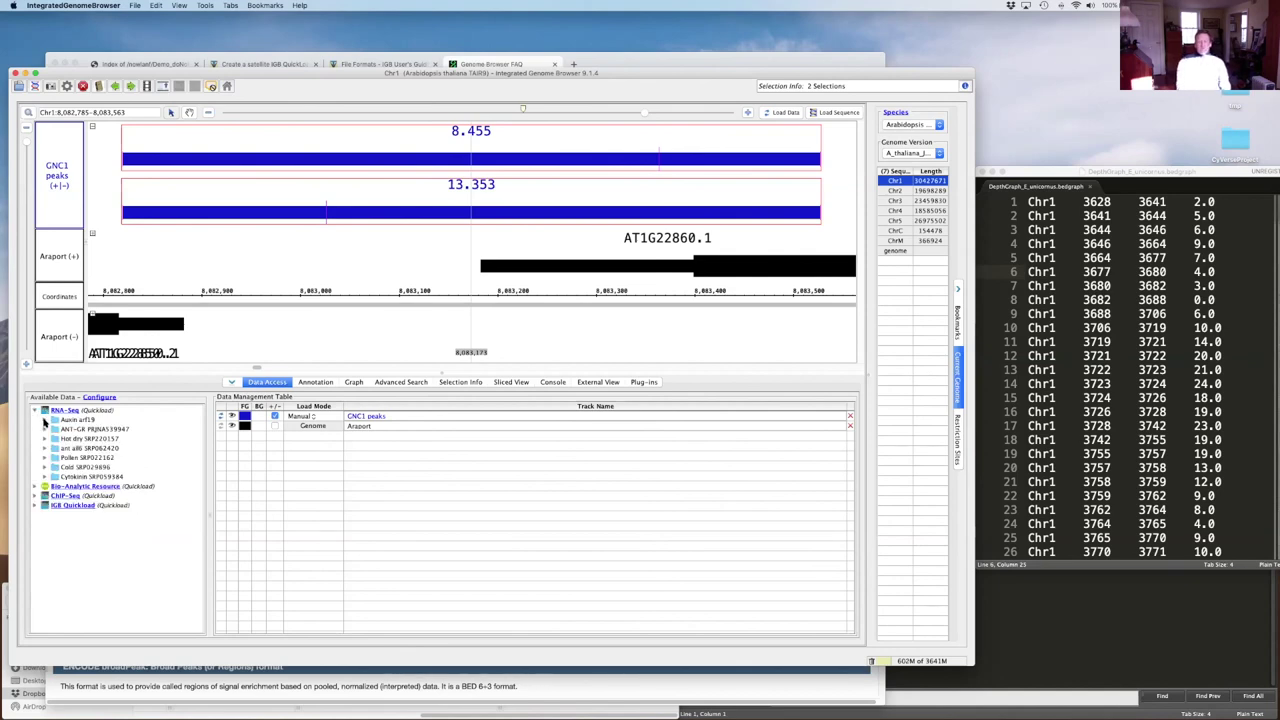
left_click(44, 420)
left_click(54, 438)
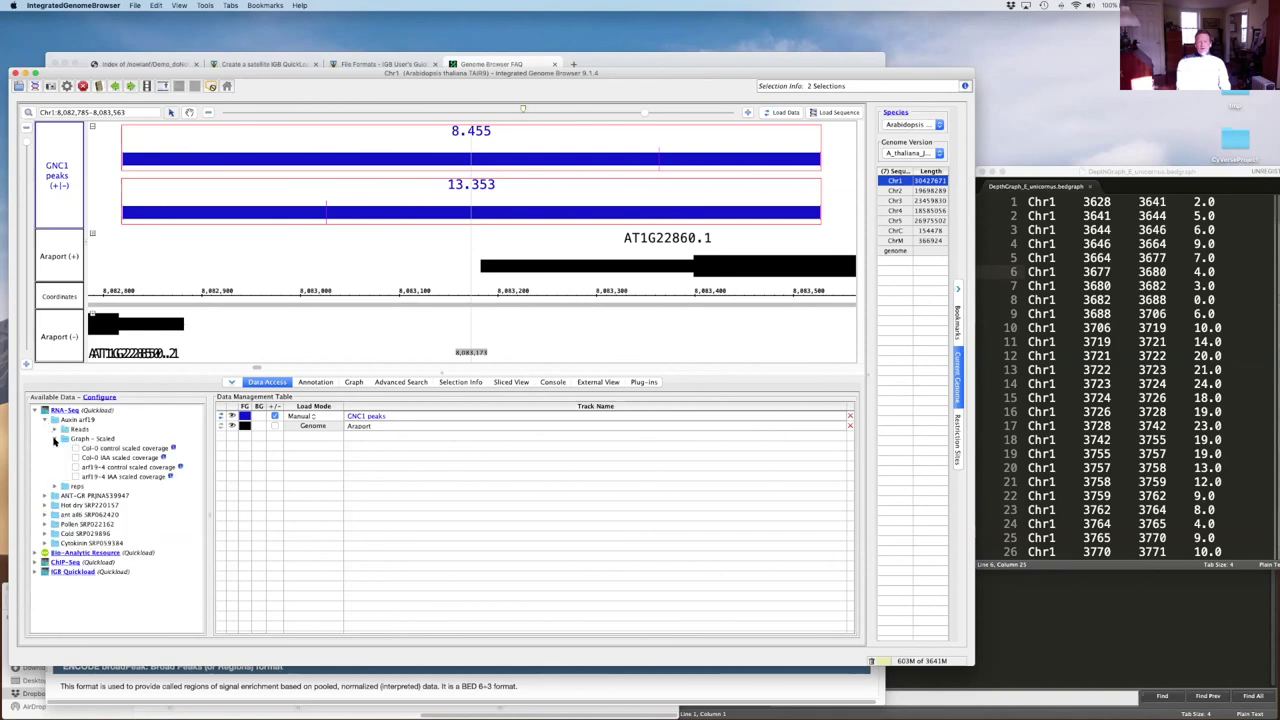
Delete the GNC1 peaks track and load the Col-0 control scaled coverage over a wider region around AT1G22860.1
right_click(61, 220)
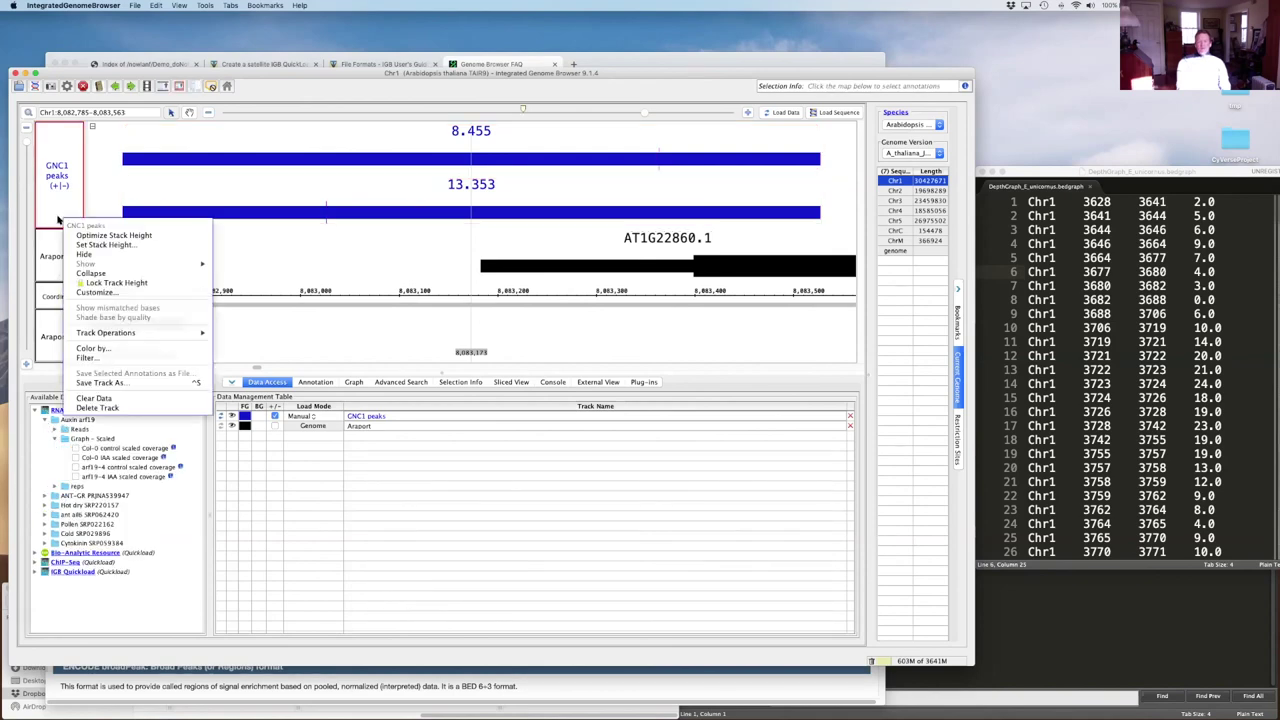
left_click(100, 407)
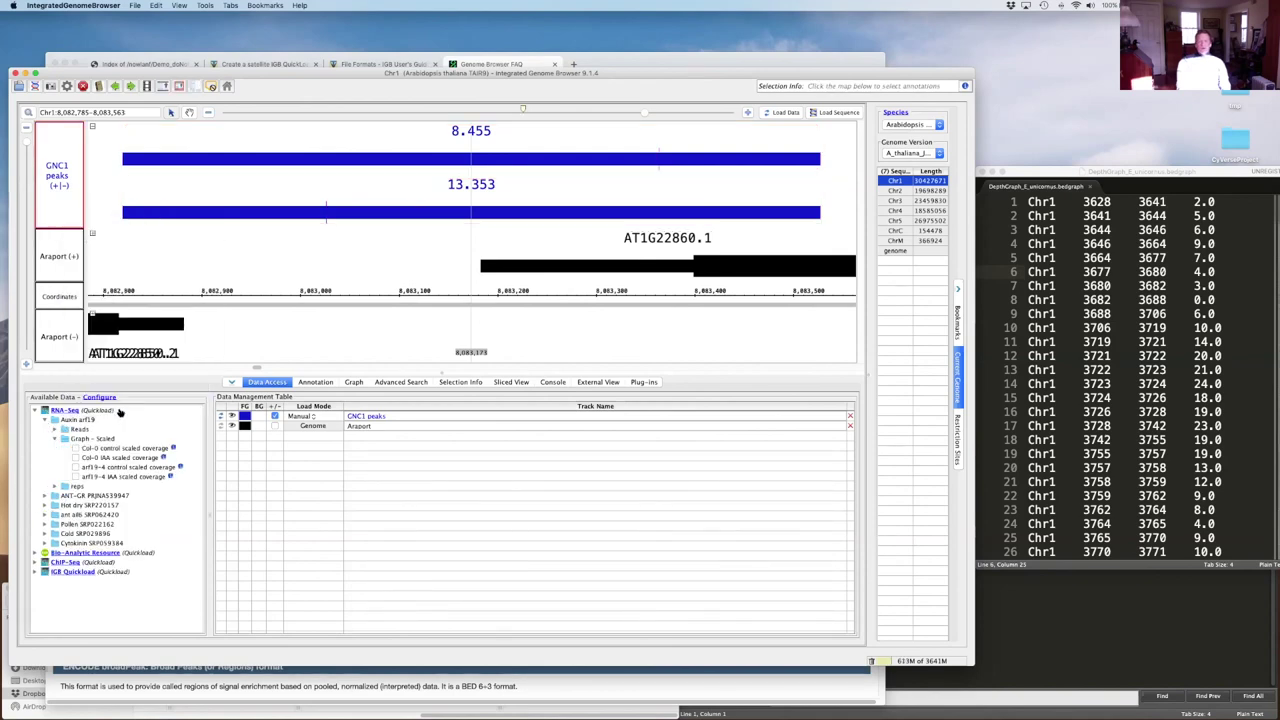
left_click(76, 449)
left_click_drag(636, 118, 503, 117)
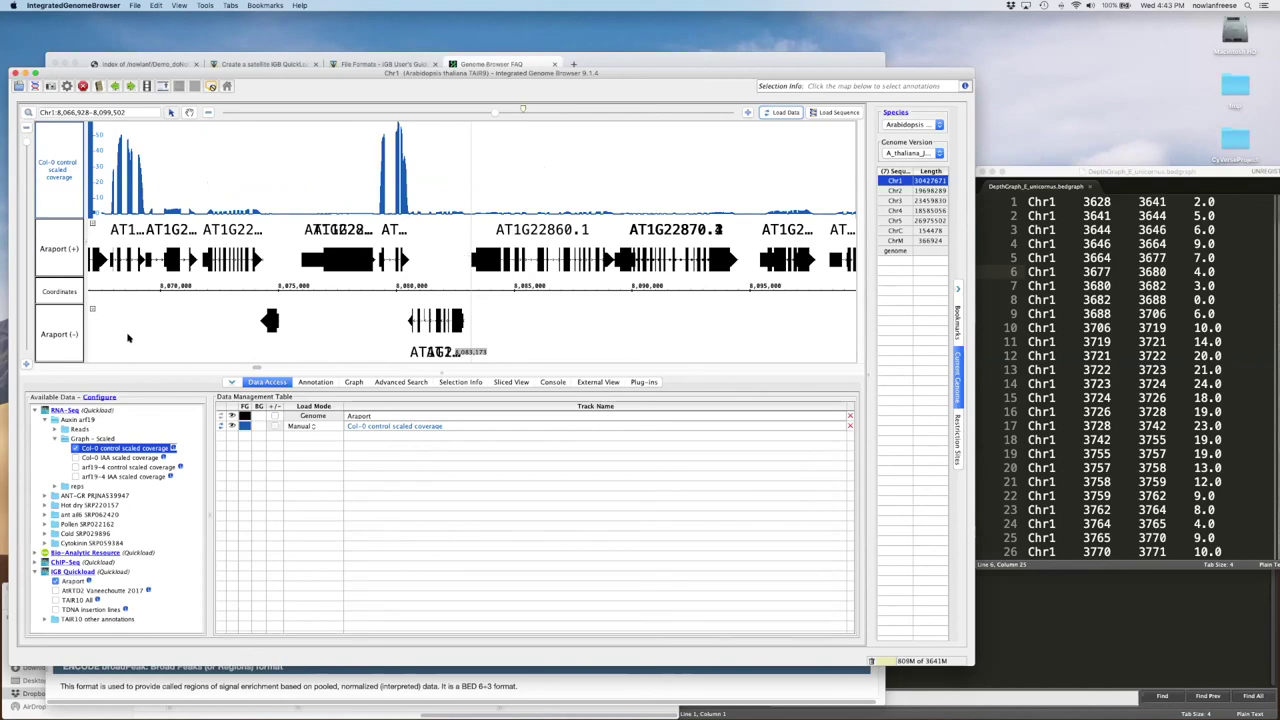
Load the Col-0 control scaled coverage for the full length of Chr1, then zoom in on about 3,015,275-3,156,290
left_click_drag(495, 113, 178, 115)
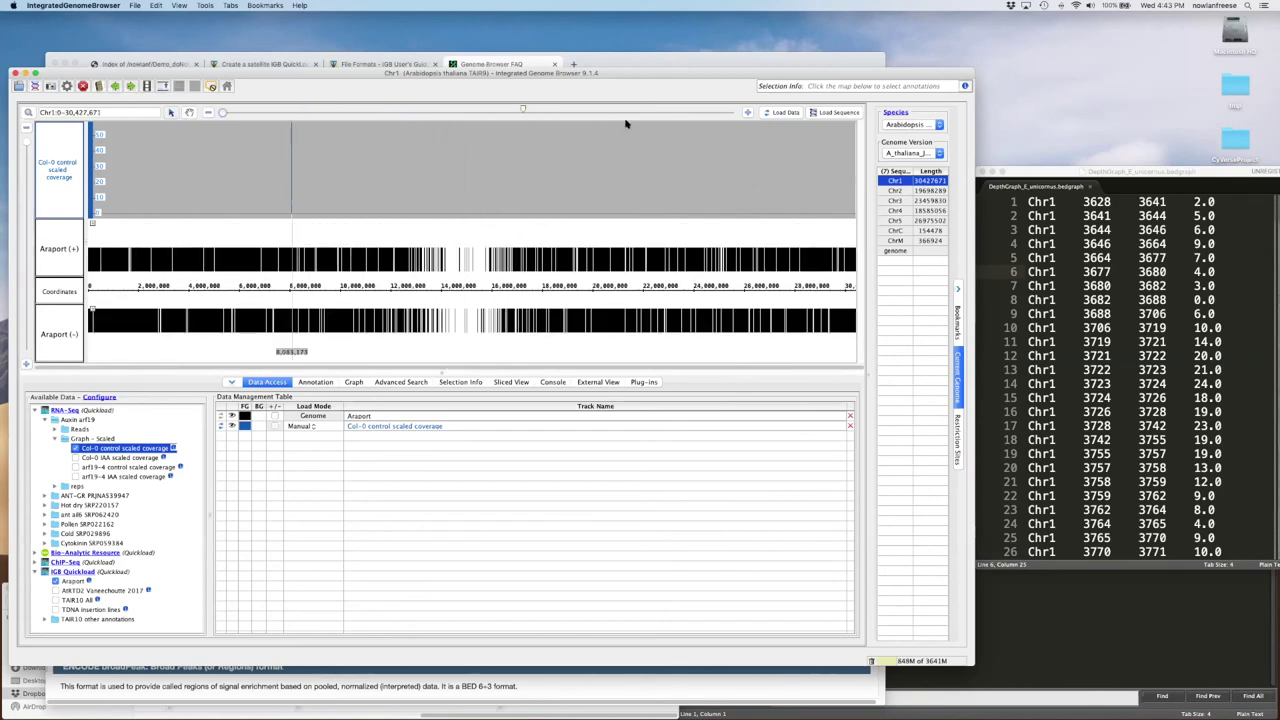
left_click(784, 113)
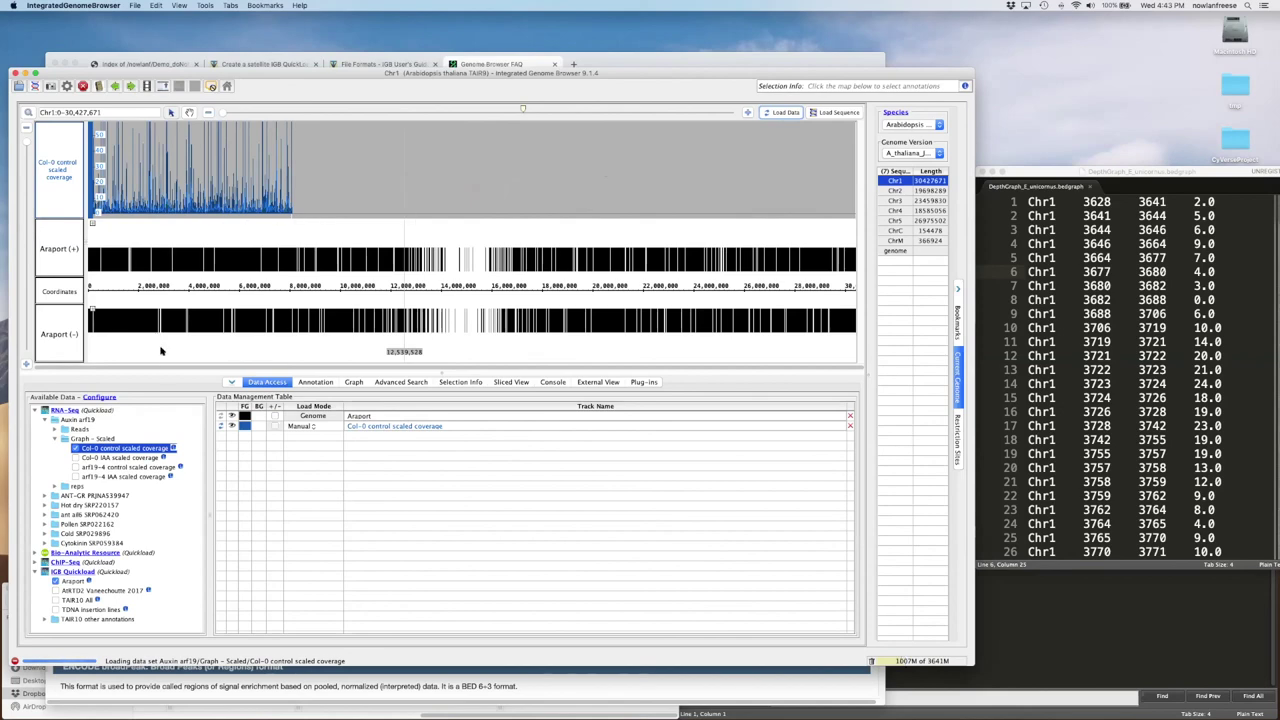
left_click_drag(156, 292, 240, 290)
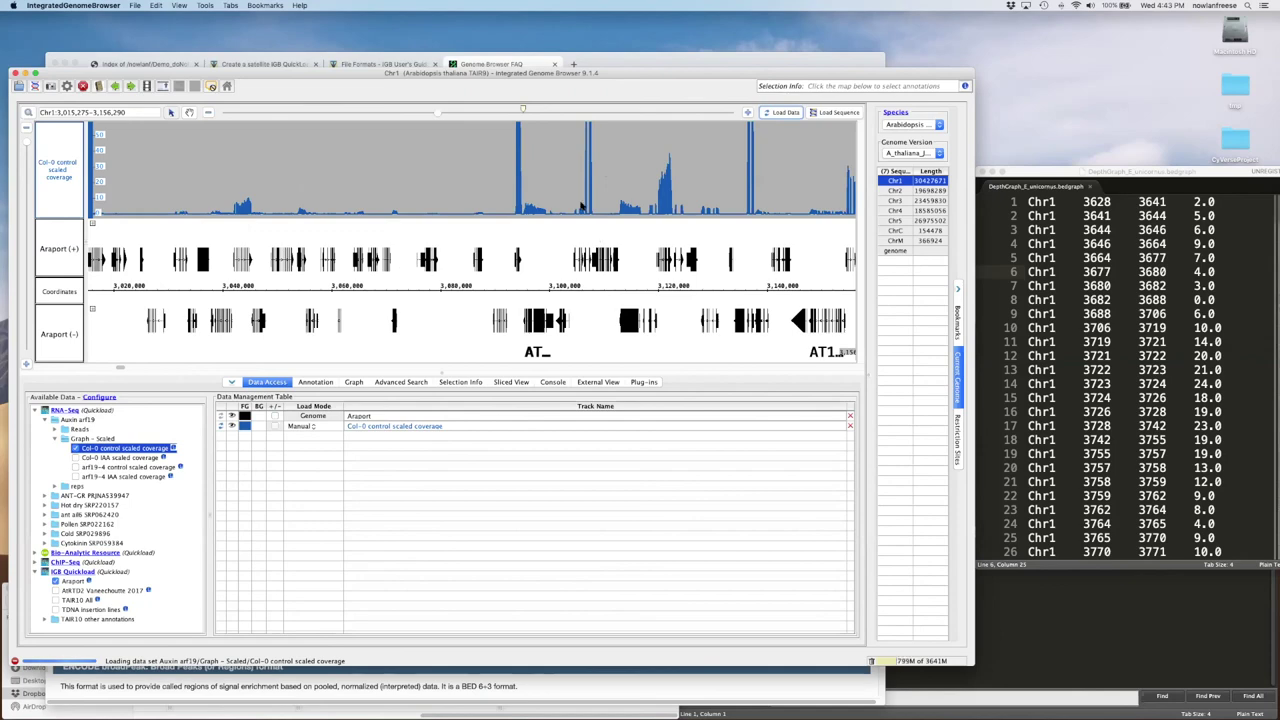
Set the Col-0 control scaled coverage graph's Y-axis maximum to 100 and slightly increase the graph's height
left_click(71, 179)
left_click(354, 382)
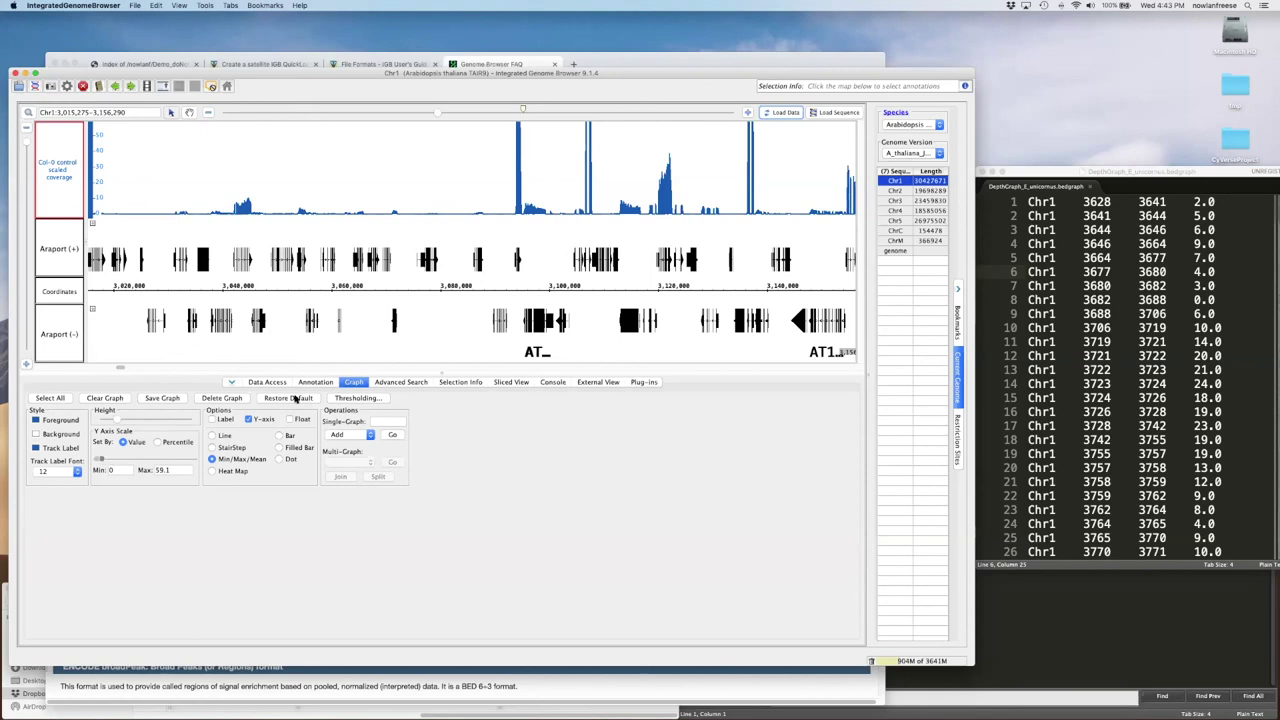
left_click_drag(102, 460, 155, 472)
type("100")
key("Return")
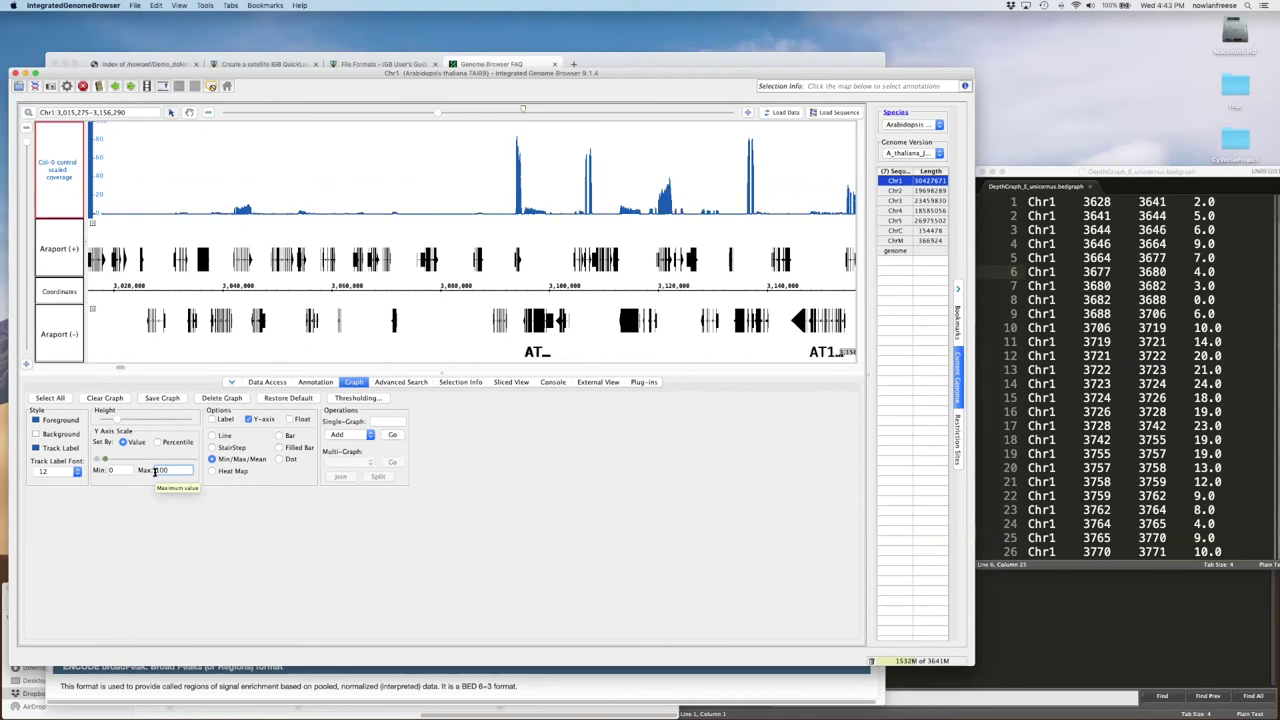
mouse_move(118, 422)
left_mouse_down()
mouse_move(138, 422)
mouse_move(122, 424)
left_mouse_up()
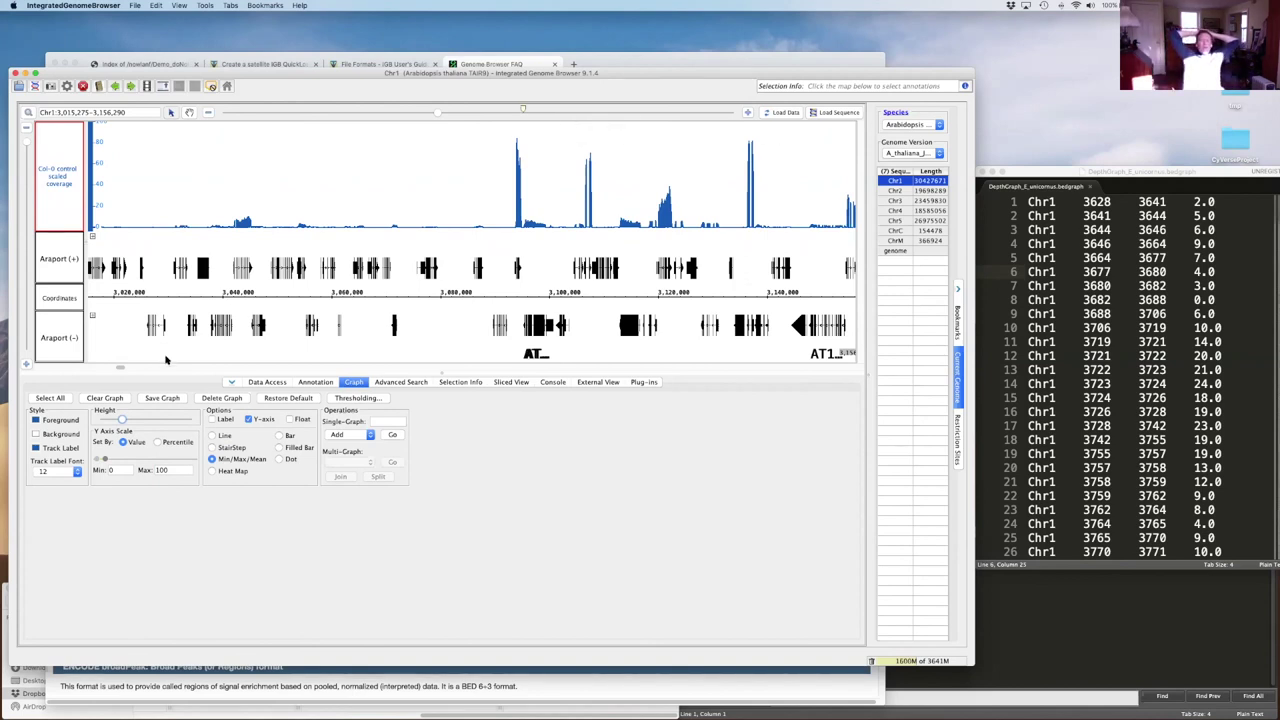
Add the Col-0 IAA scaled coverage dataset from Auxin arf19 and load its data for the current region
left_click(260, 383)
left_click(76, 459)
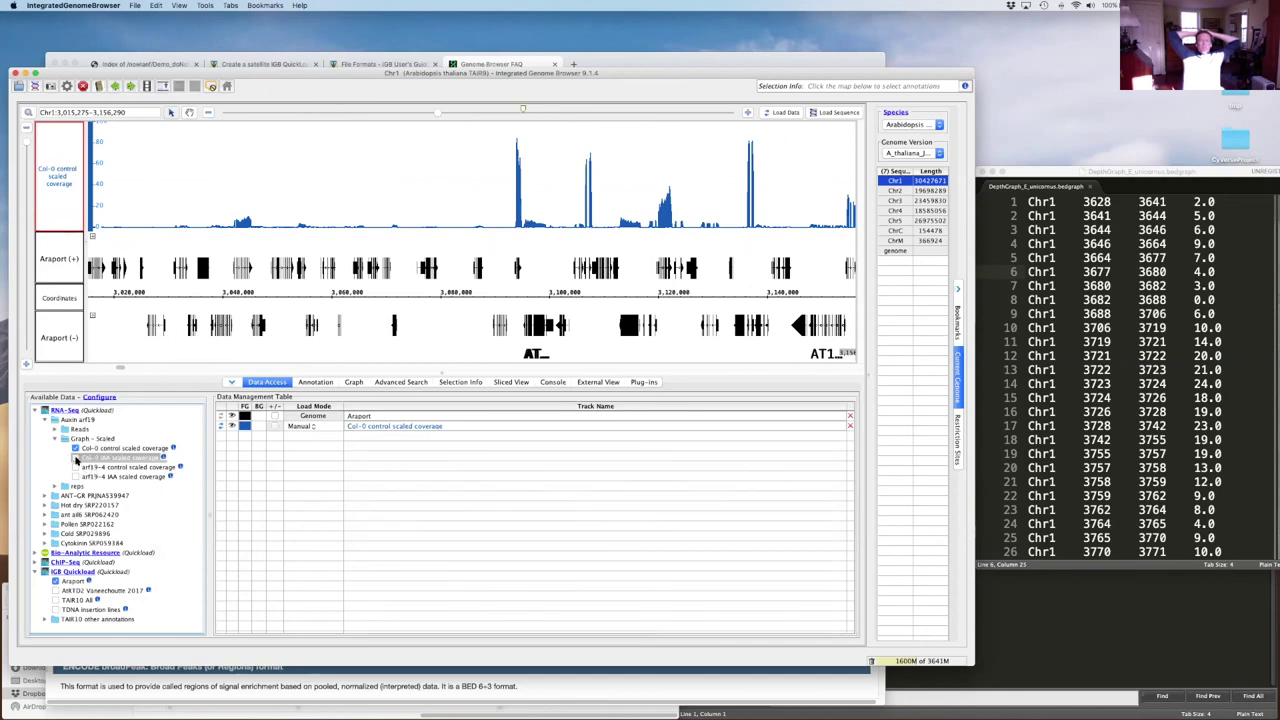
left_click(75, 458)
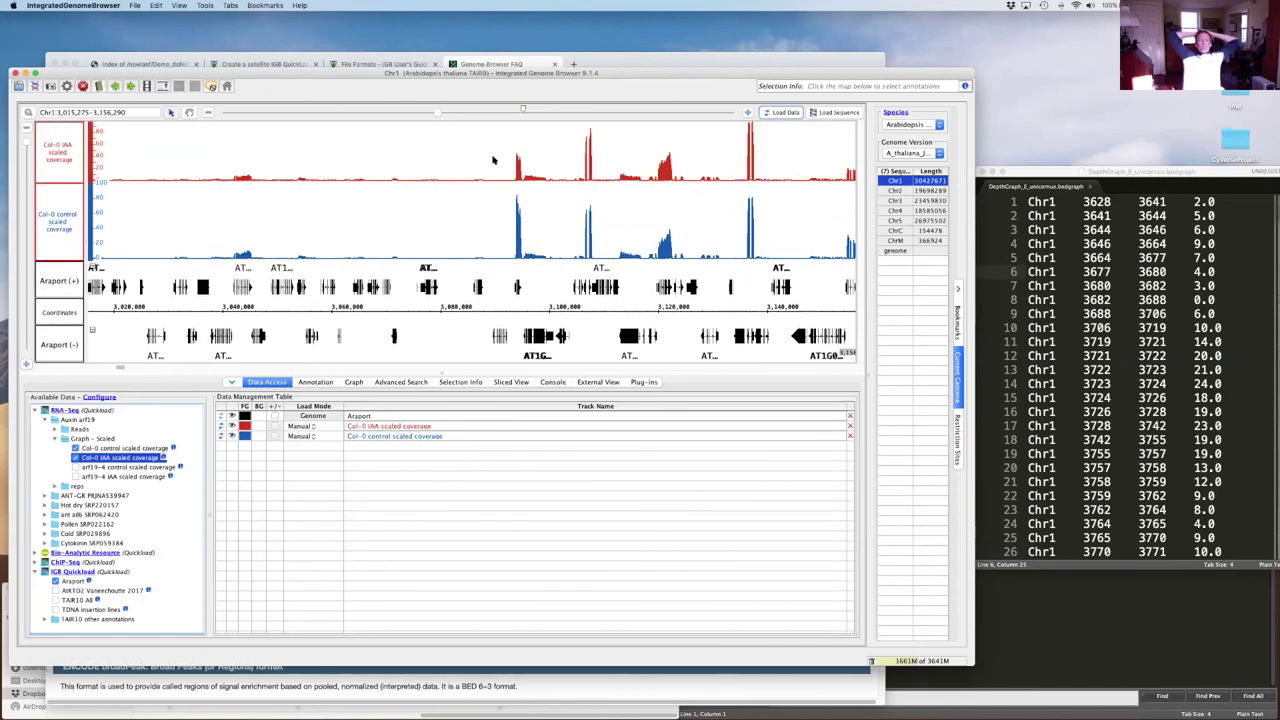
Lower the Y-axis maximum of only the Col-0 IAA scaled coverage graph to about 11.1
left_click(348, 383)
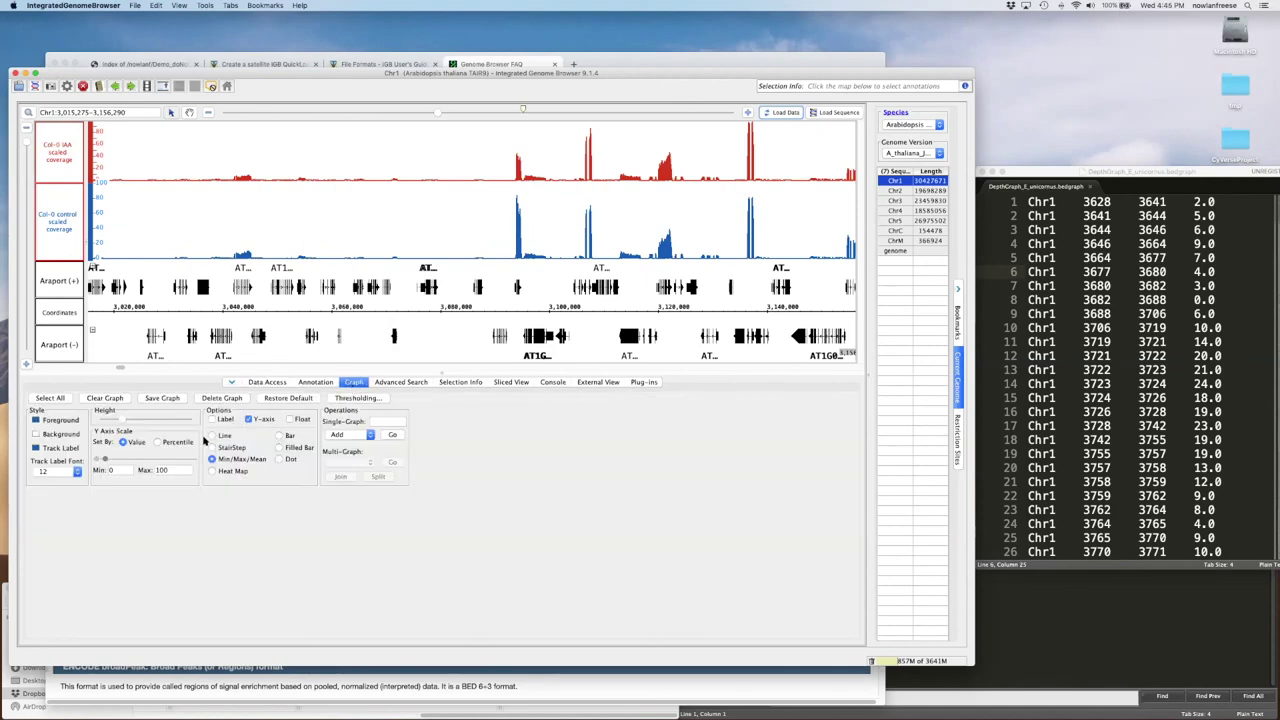
left_click(76, 158)
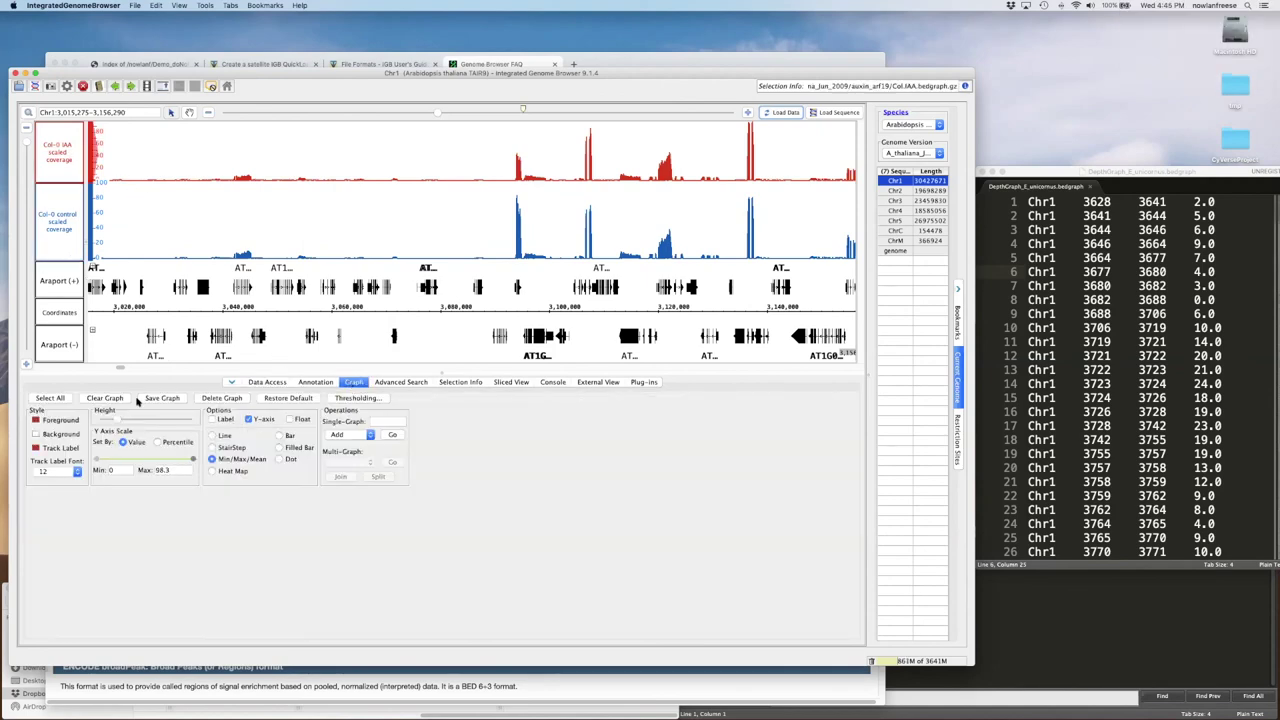
left_click_drag(193, 459, 110, 461)
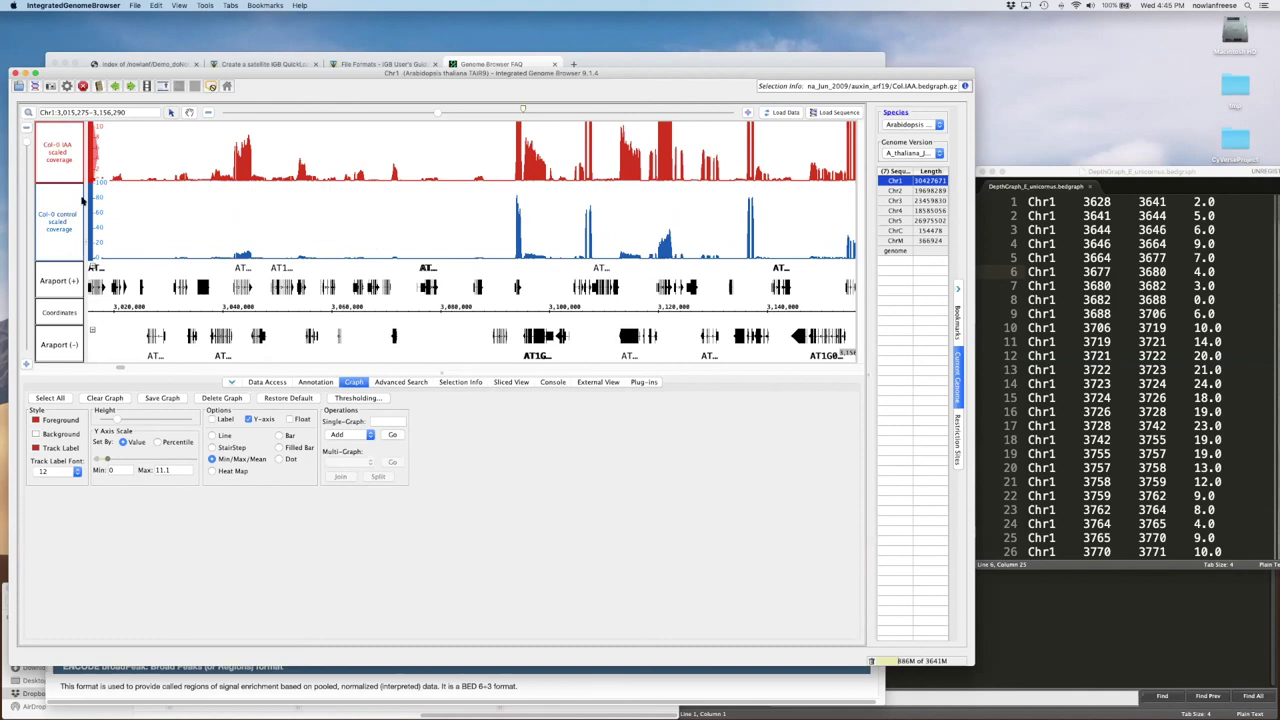
left_click(248, 163)
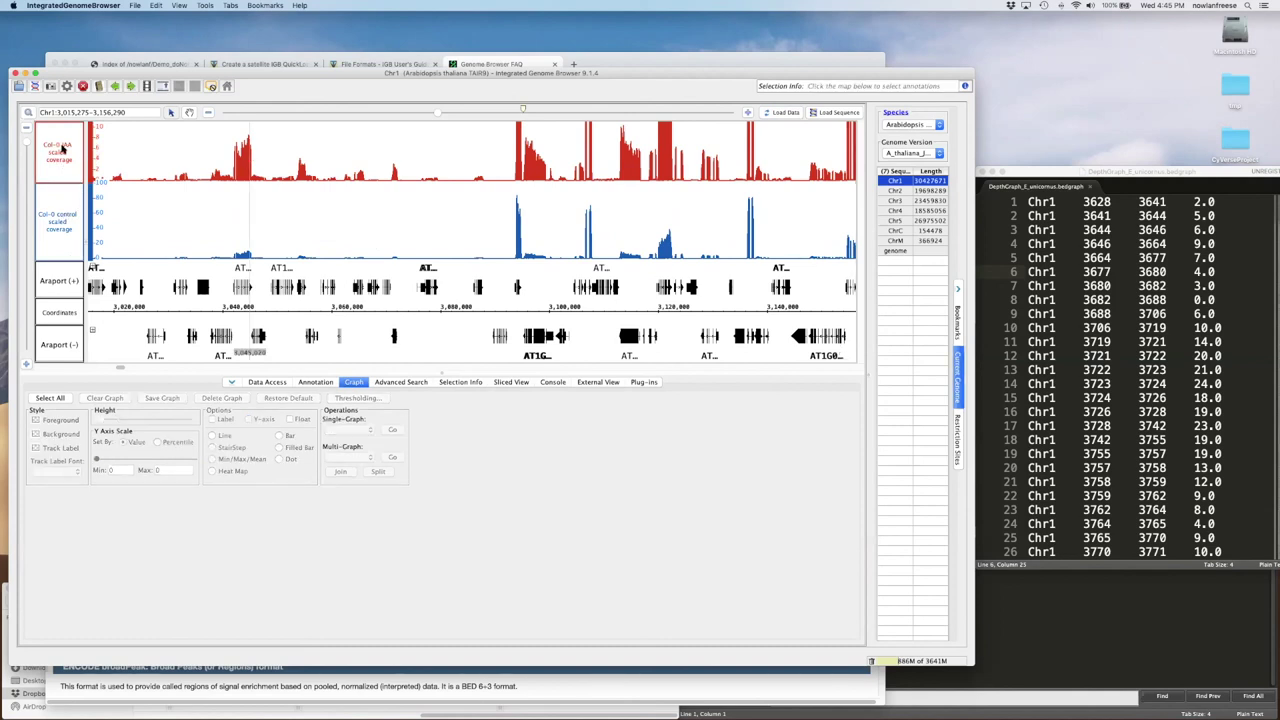
Select the Col-0 IAA and Col-0 control scaled coverage graphs together and set their shared Y-axis maximum to 150
left_click(60, 152)
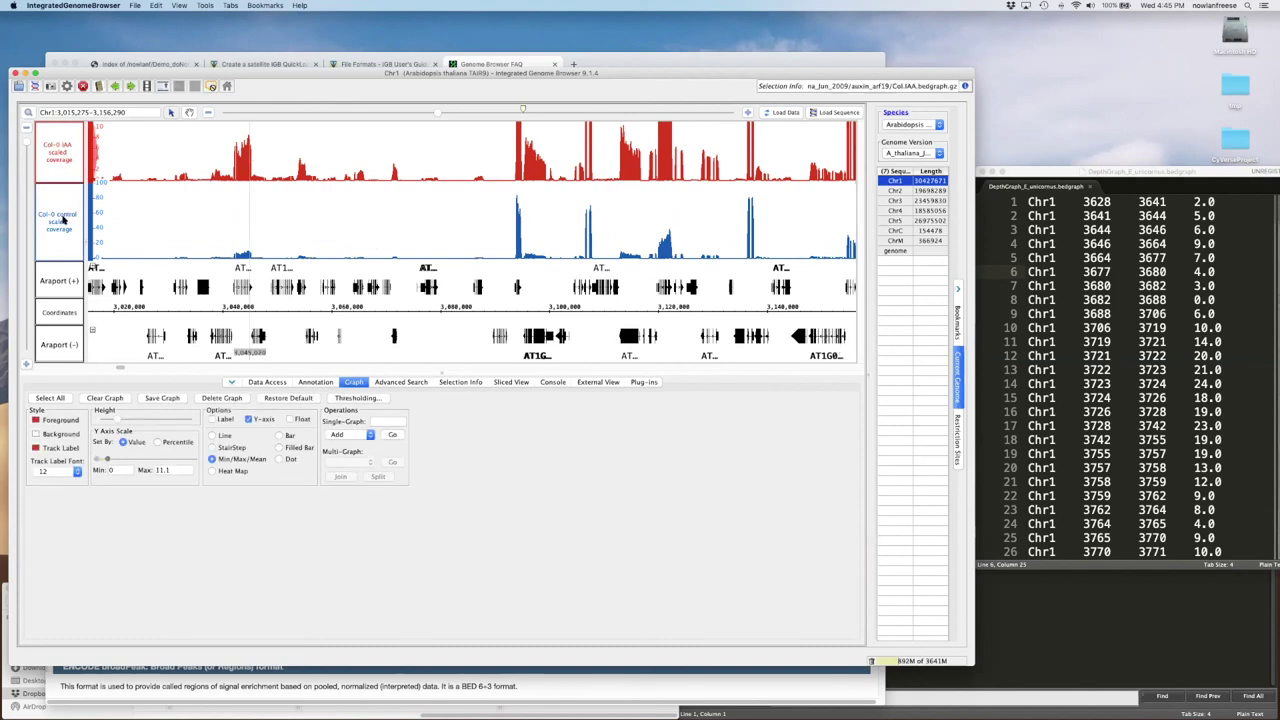
left_click(62, 219, "shift")
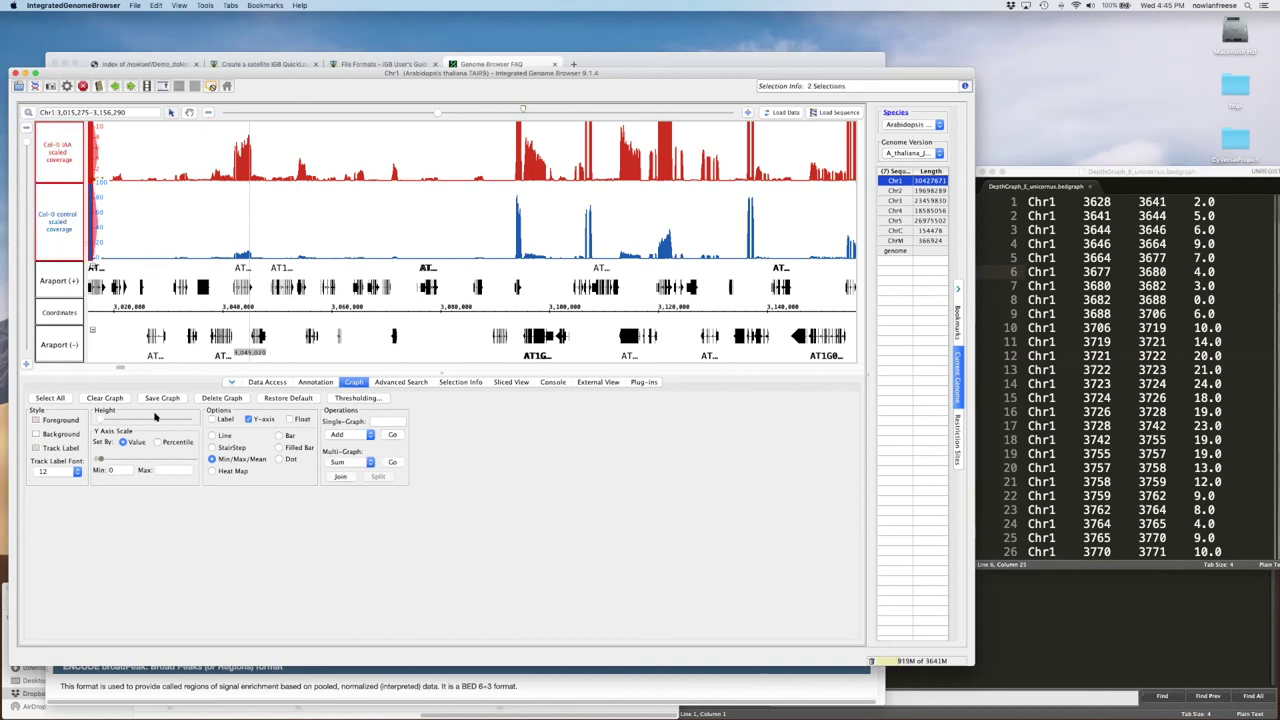
left_click_drag(103, 459, 136, 461)
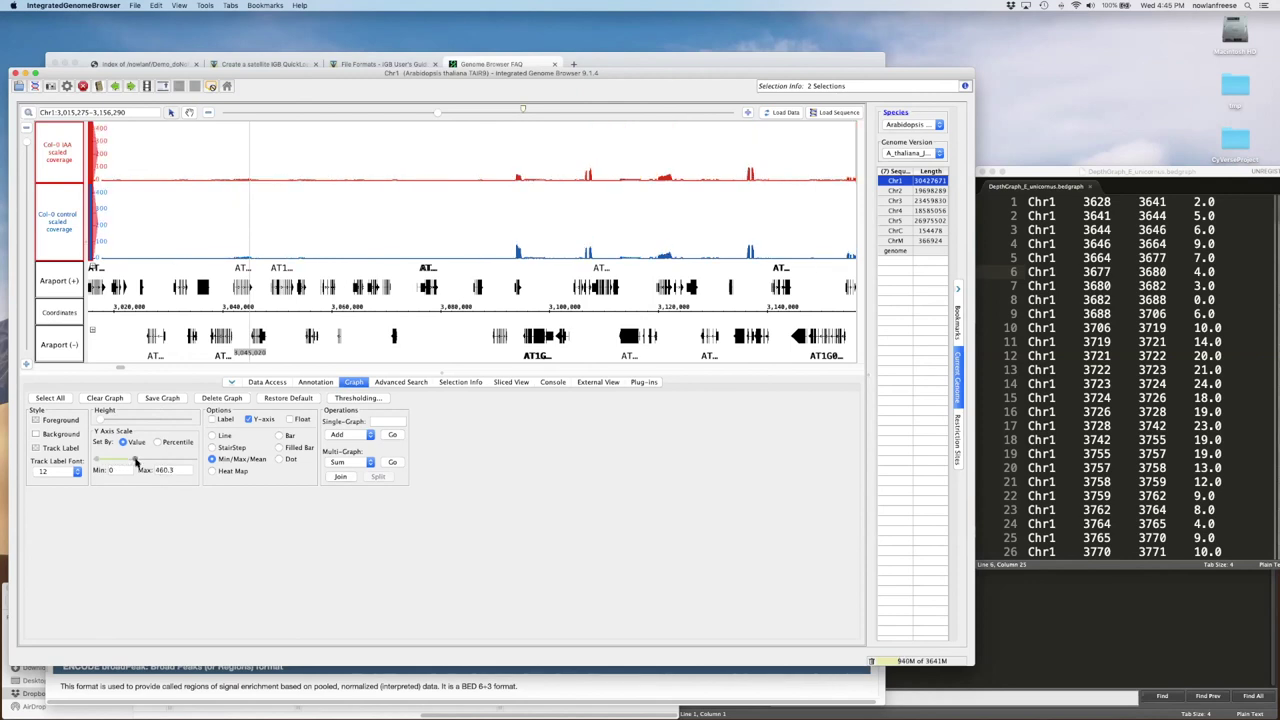
double_click(165, 470)
type("150")
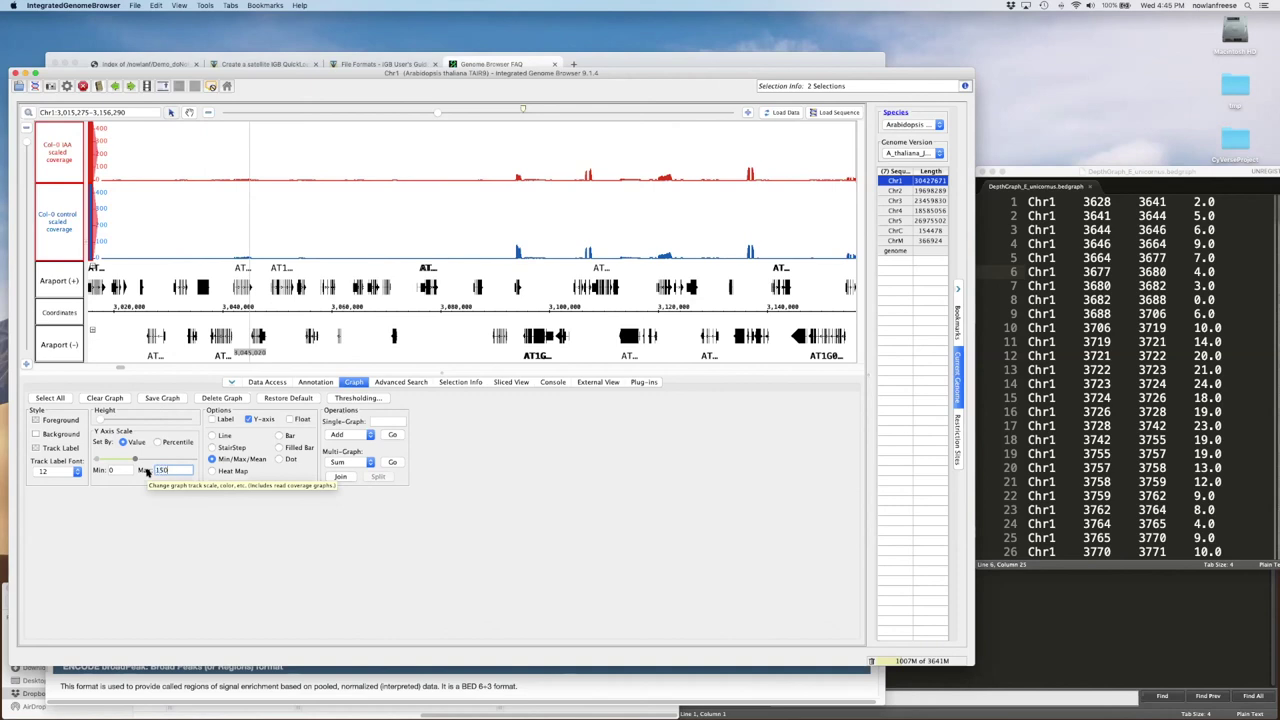
key("Return")
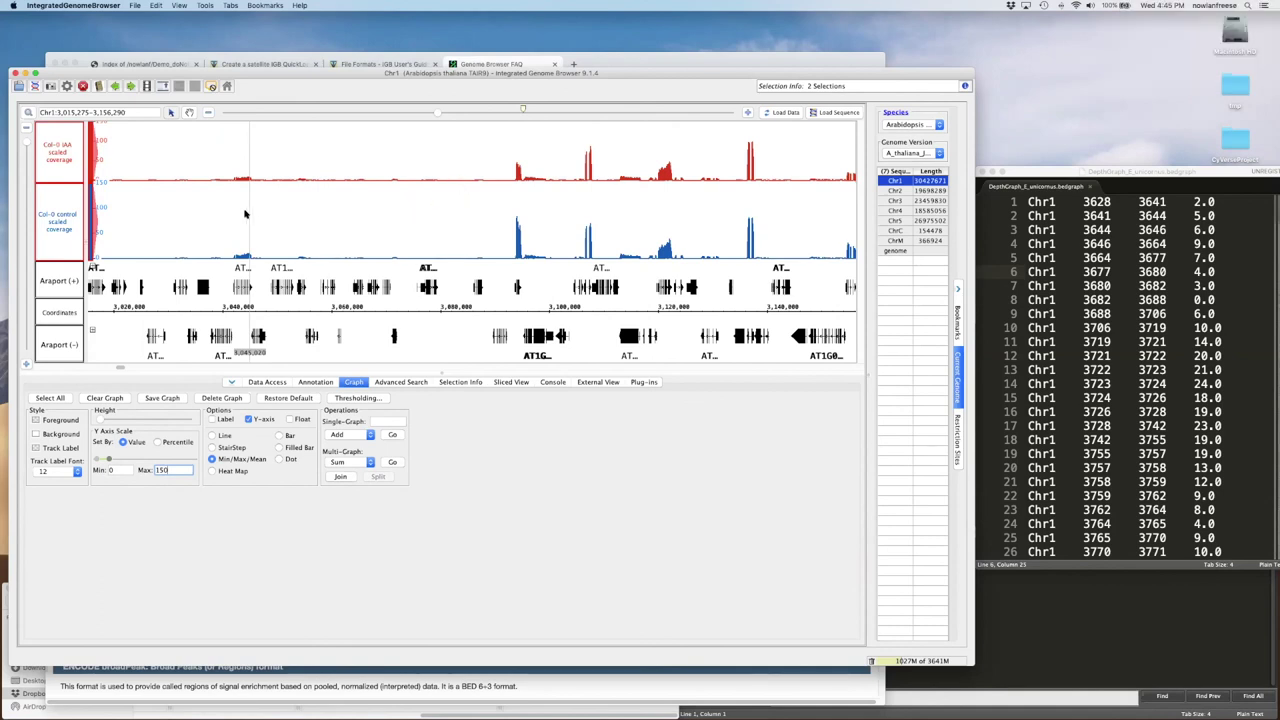
left_click(74, 216, "shift")
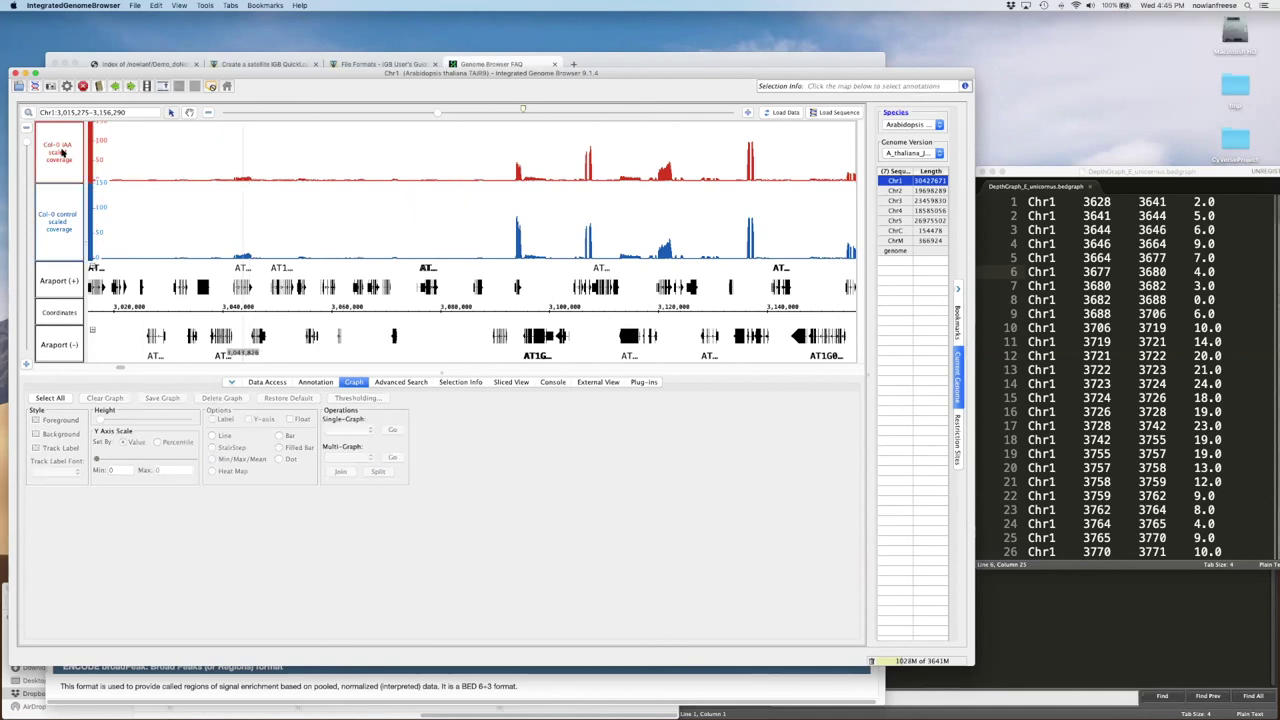
Join the Col-0 IAA and Col-0 control scaled coverage graphs, selecting IAA first, and collapse the joined track to overlay them
left_click(55, 230, "shift")
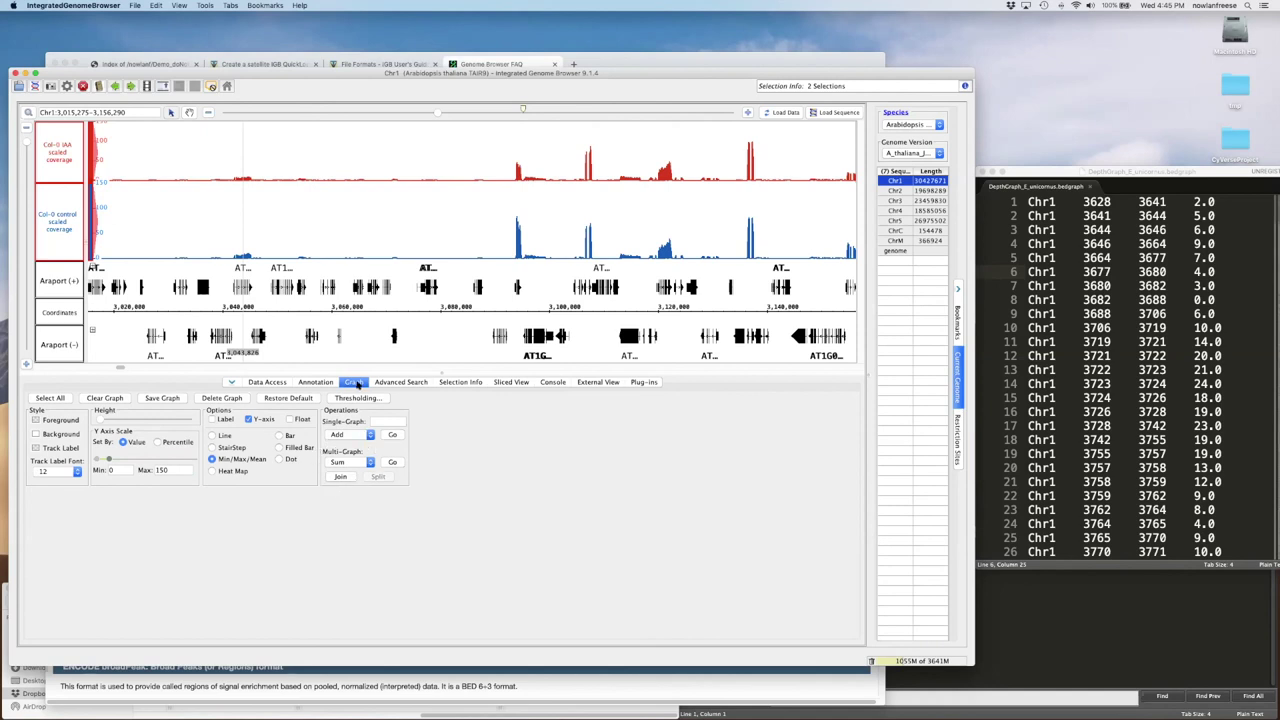
left_click(341, 477)
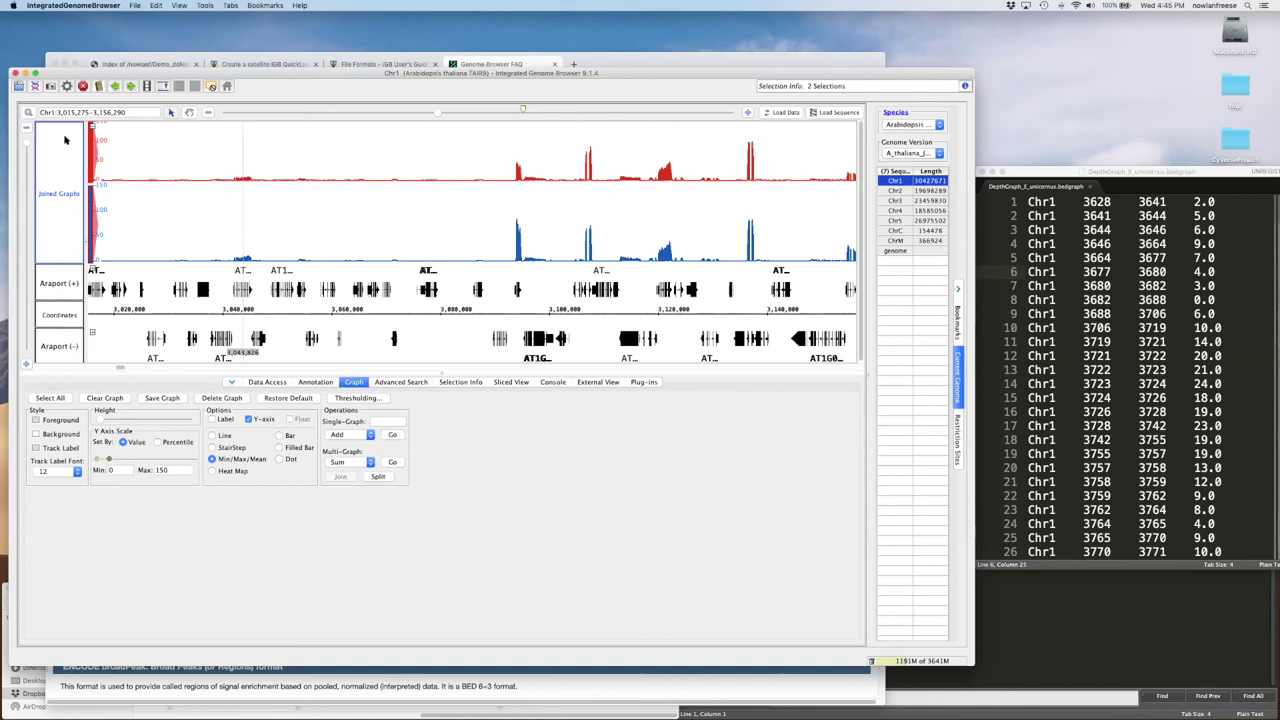
left_click(115, 142)
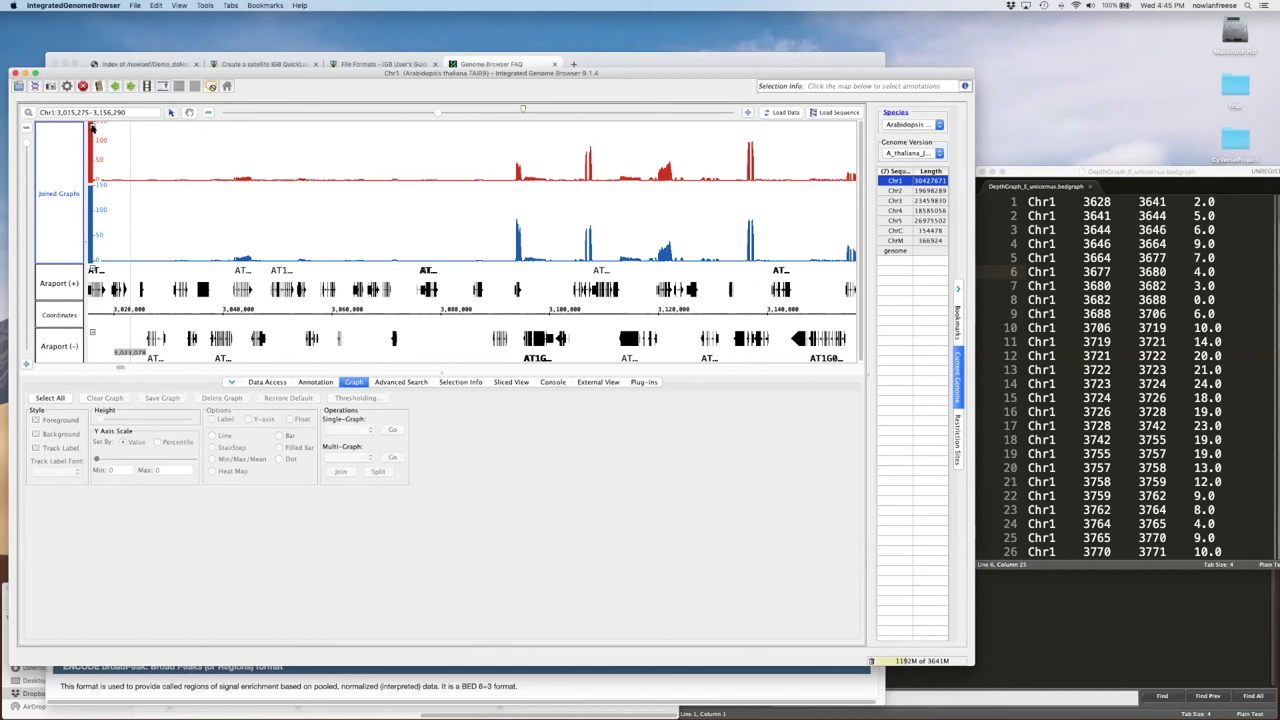
left_click(92, 128)
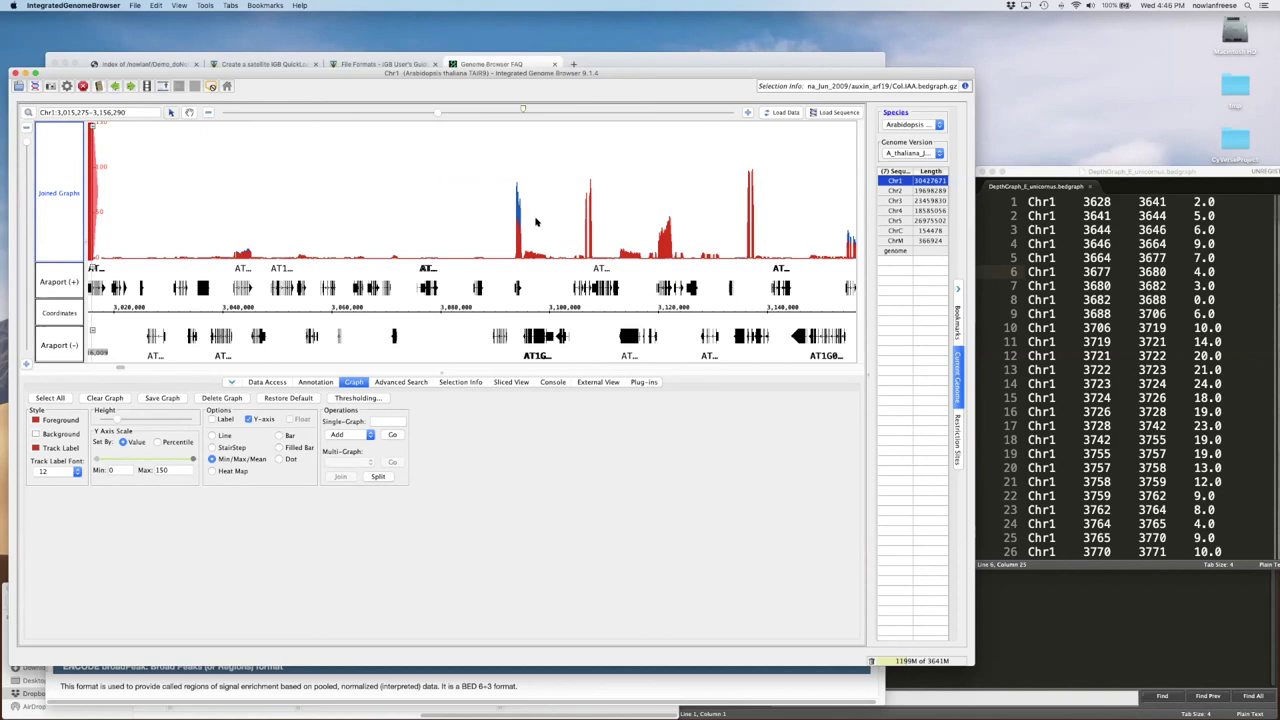
Split the joined graphs back into separate tracks and reduce the vertical zoom to fit both coverage graphs and the gene annotations
left_click(73, 212)
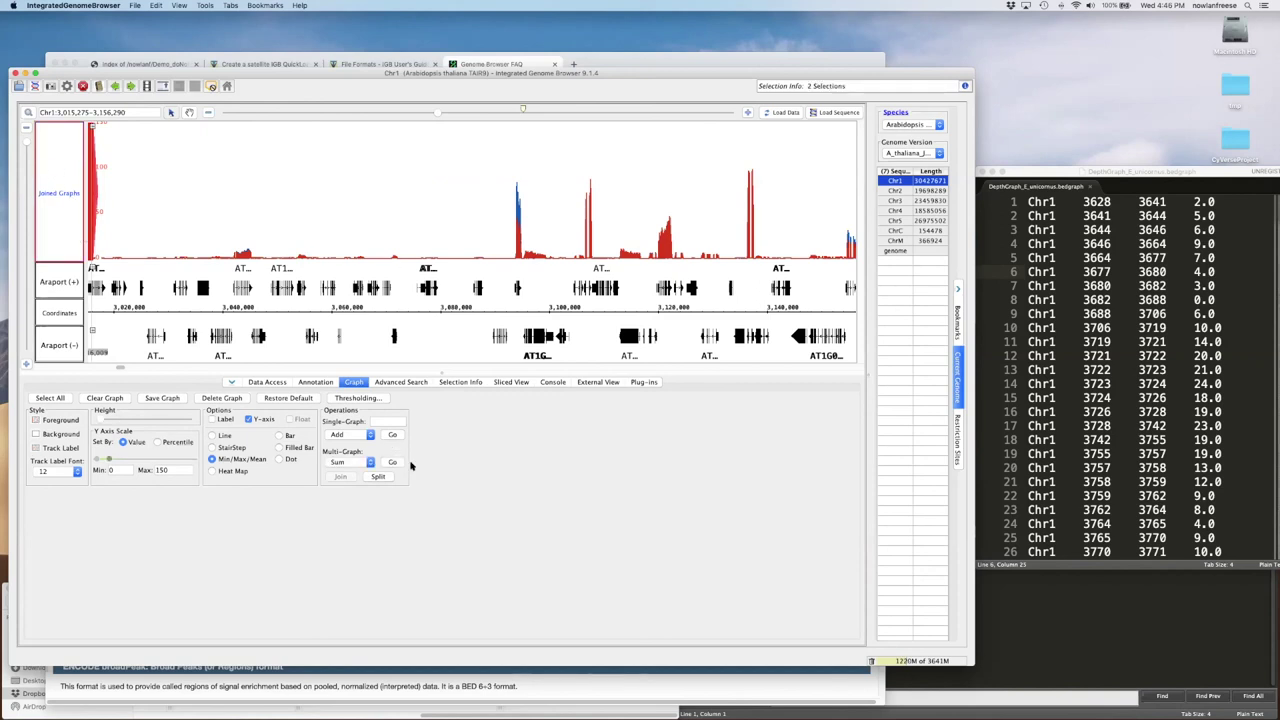
left_click(380, 477)
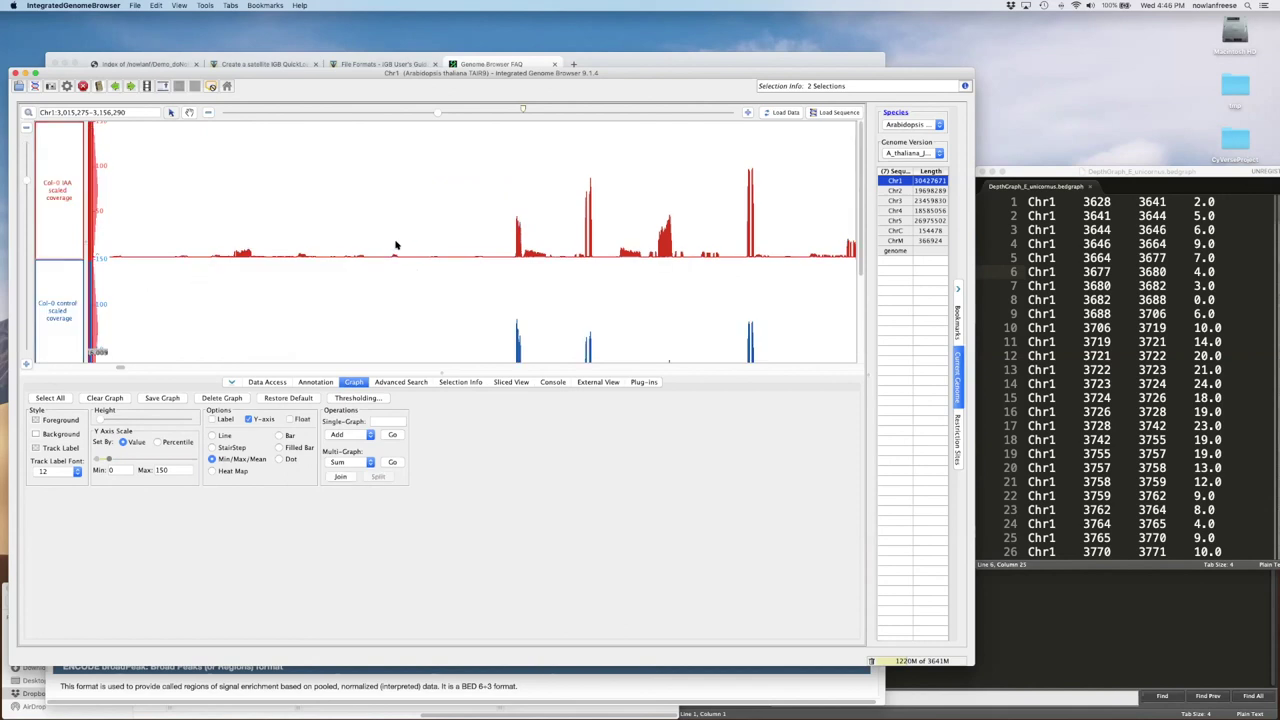
left_click_drag(27, 186, 35, 130)
left_click(184, 161)
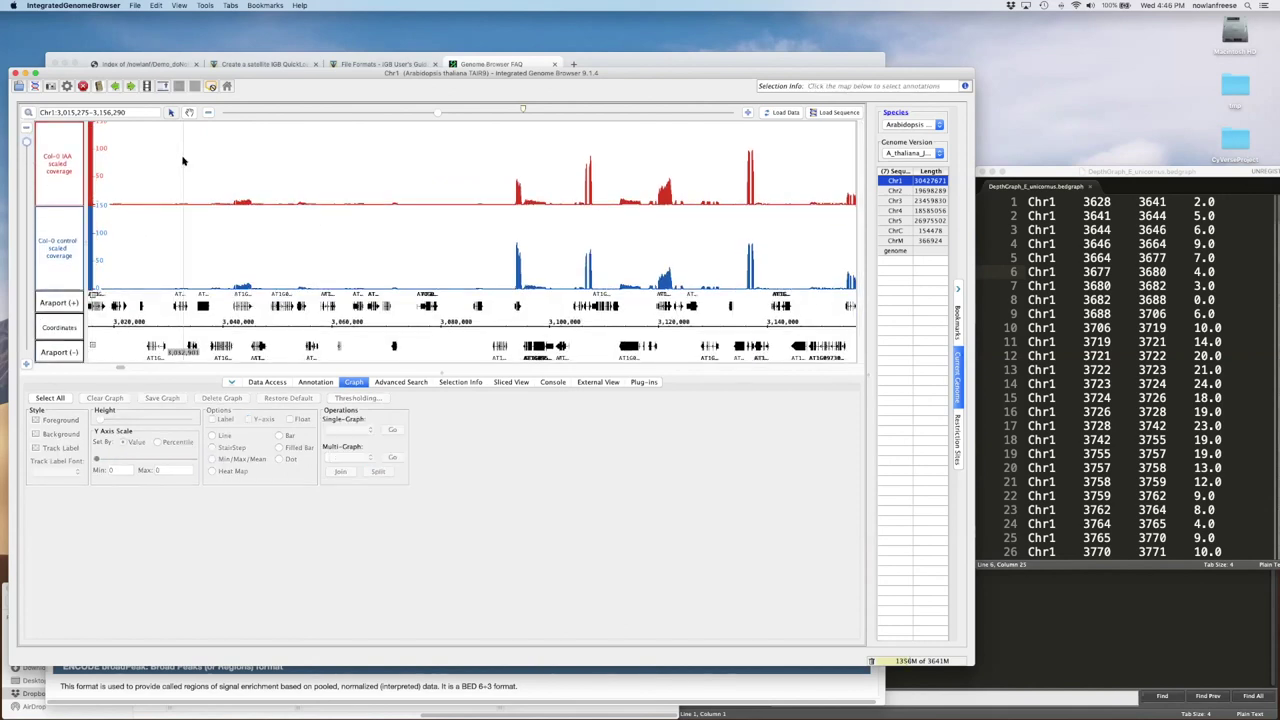
Rejoin the two scaled coverage graphs with Col-0 control selected before Col-0 IAA, and collapse the joined track so control overlays IAA
left_click(62, 186)
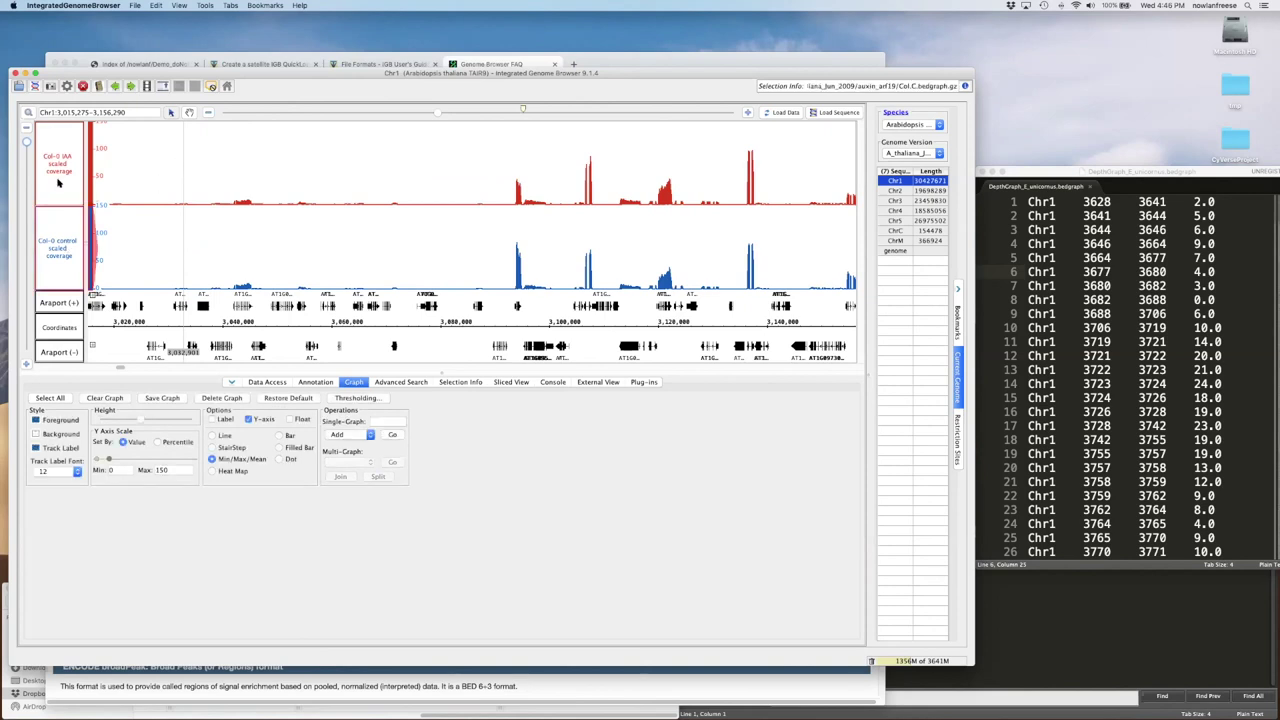
left_click(62, 174, "shift")
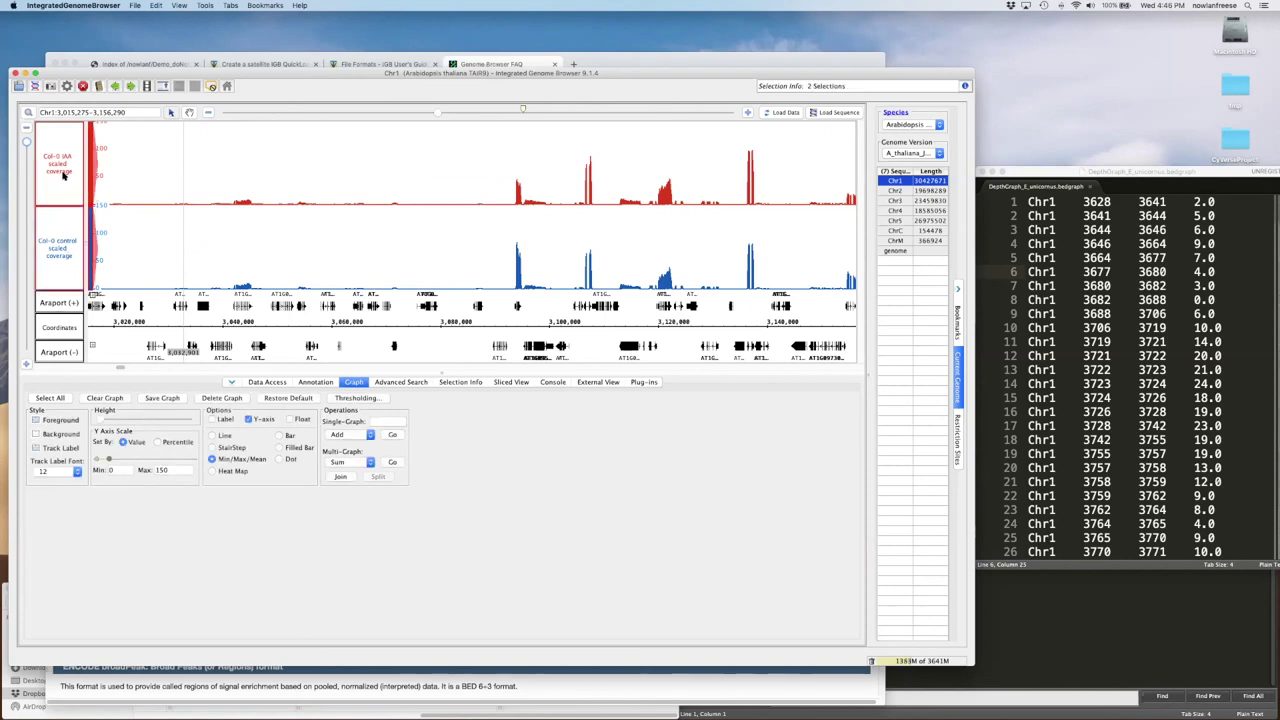
left_click(338, 477)
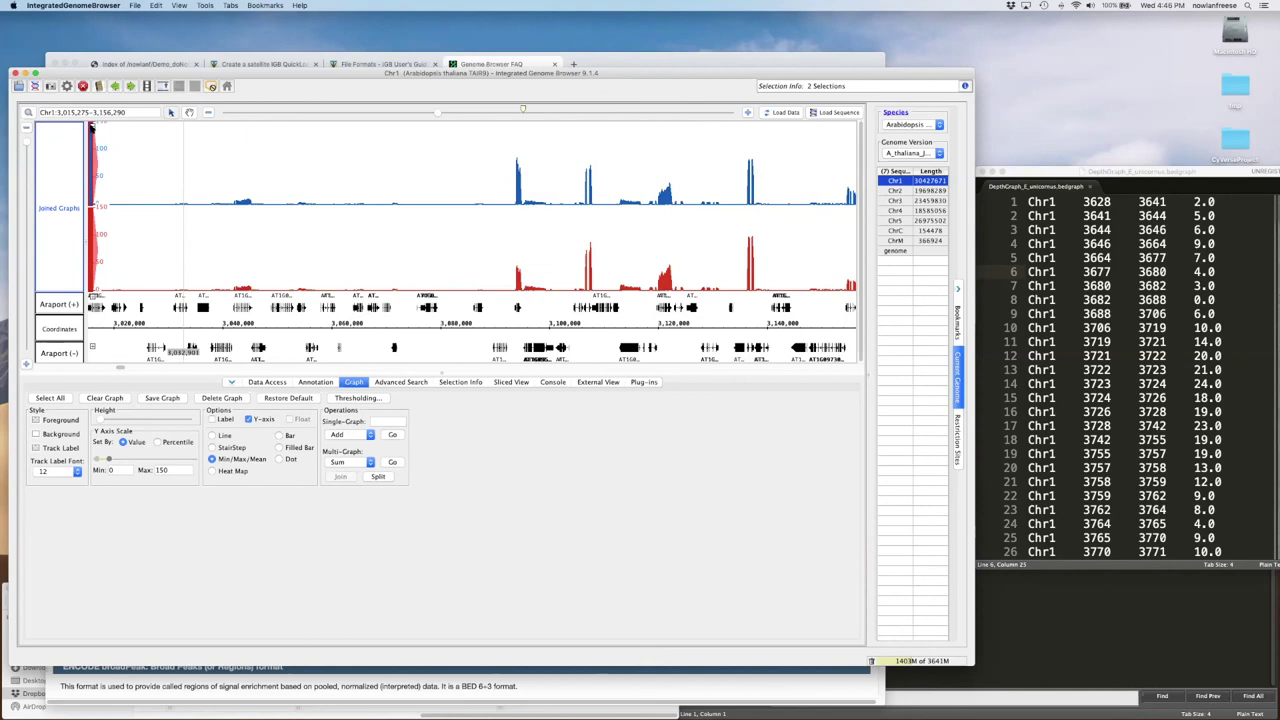
left_click(91, 128)
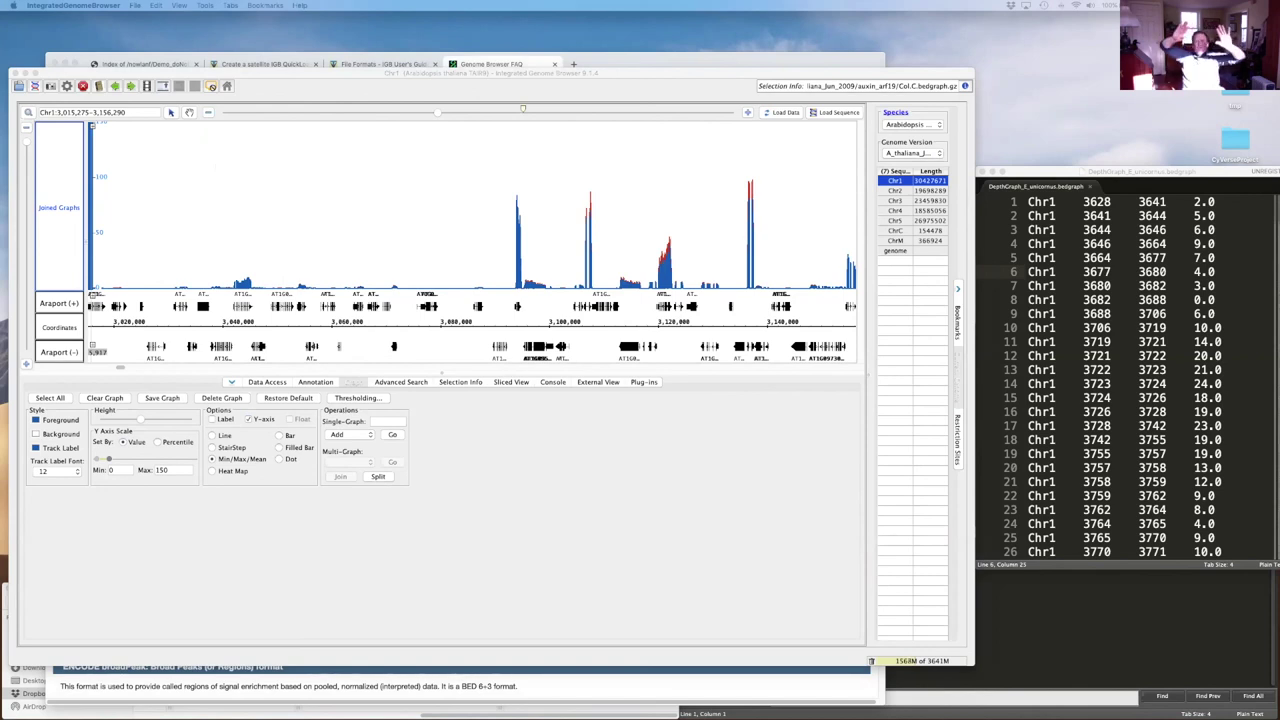
Switch to Chrome to examine the overlaid-graph example on the BioViz overview page, close its window, and return to Integrated Genome Browser
key("super+Tab")
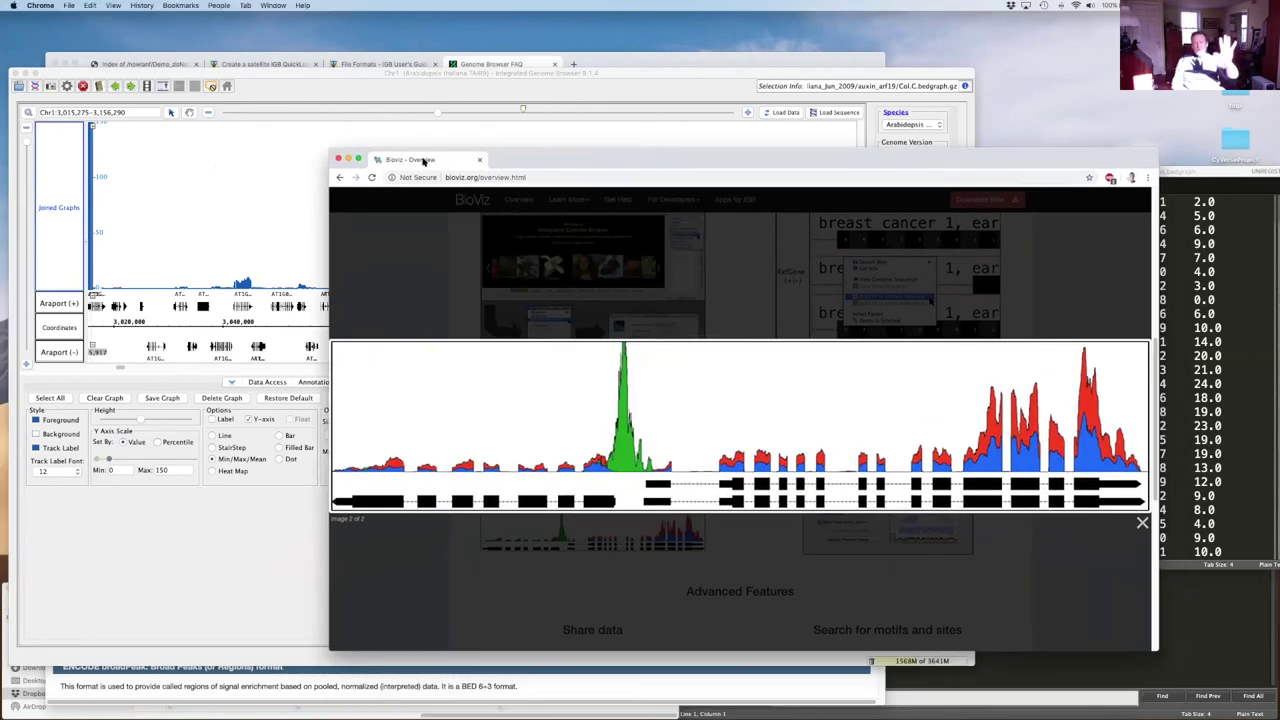
left_click_drag(438, 165, 401, 118)
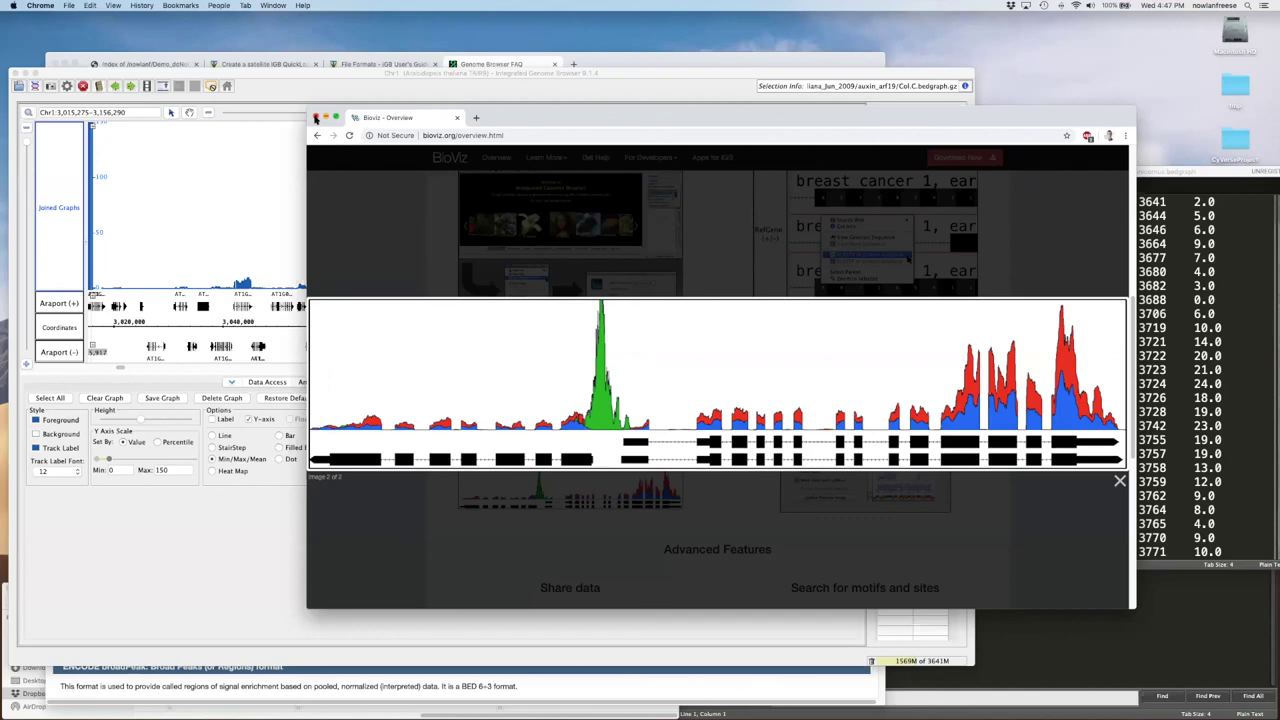
left_click(316, 118)
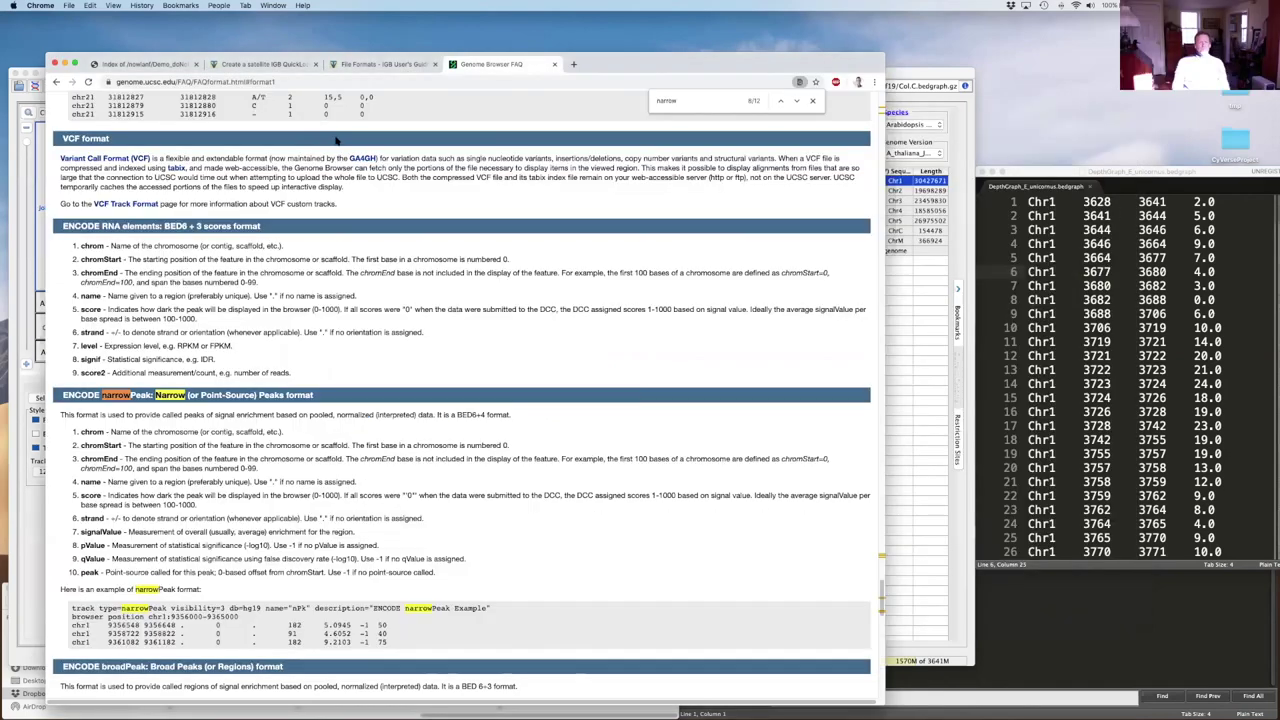
key("ctrl+Up")
left_click(630, 187)
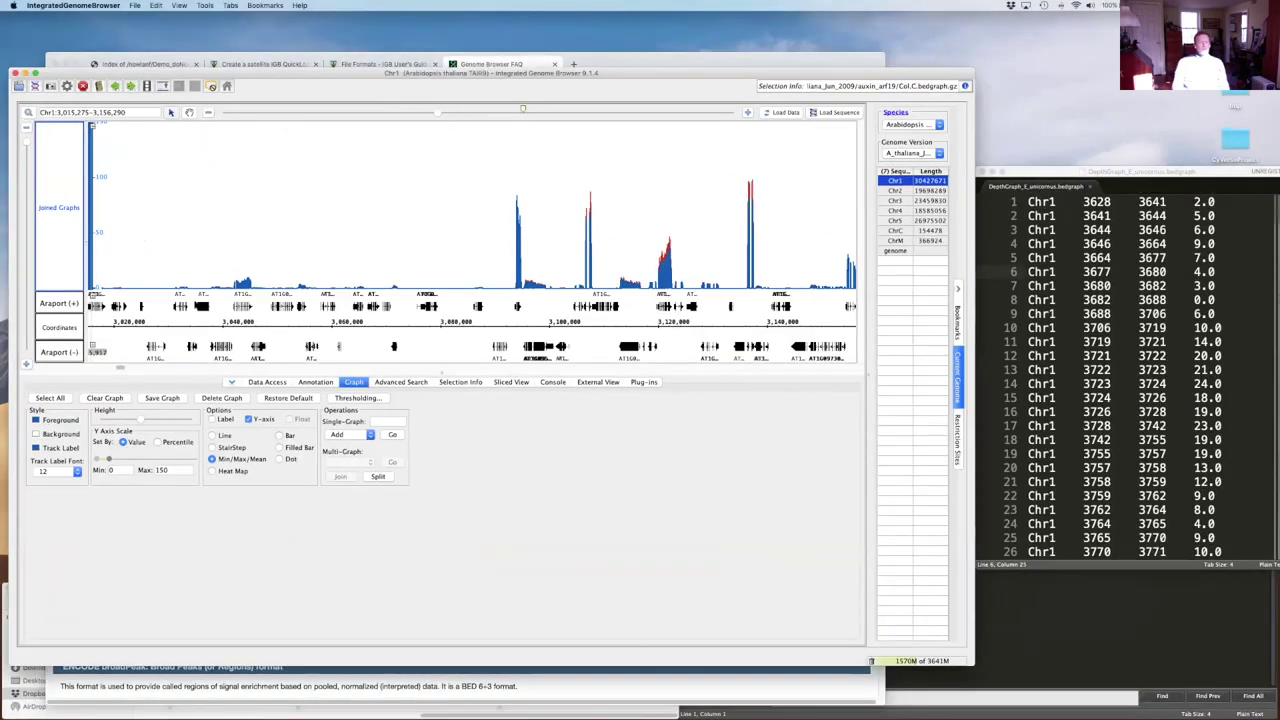